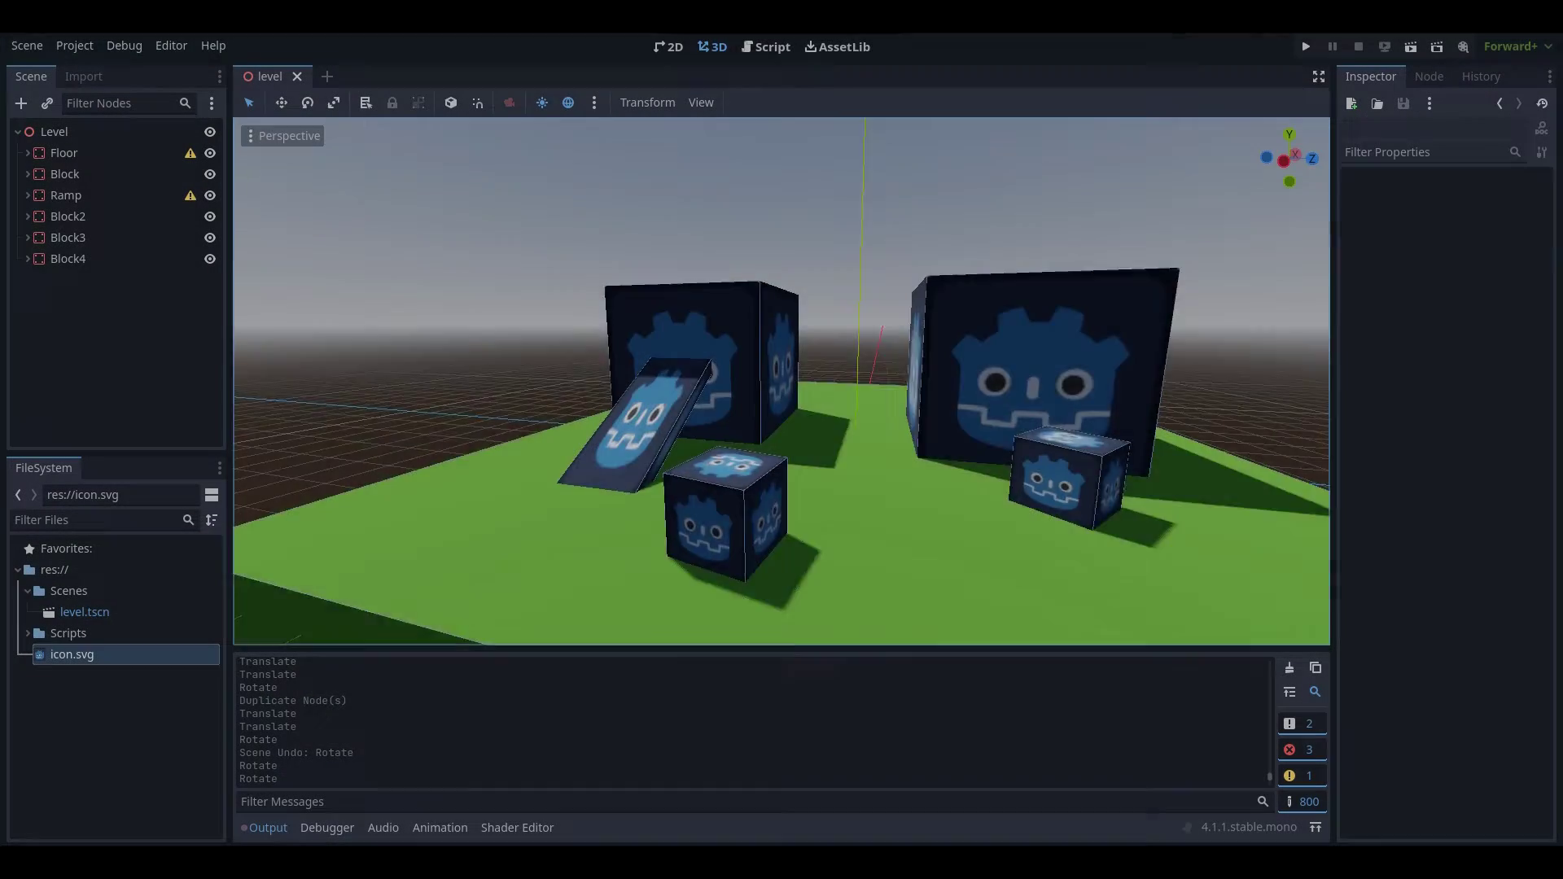
{"action": "right_click_drag", "start_coordinate": [782, 381], "coordinate": [912, 388]}
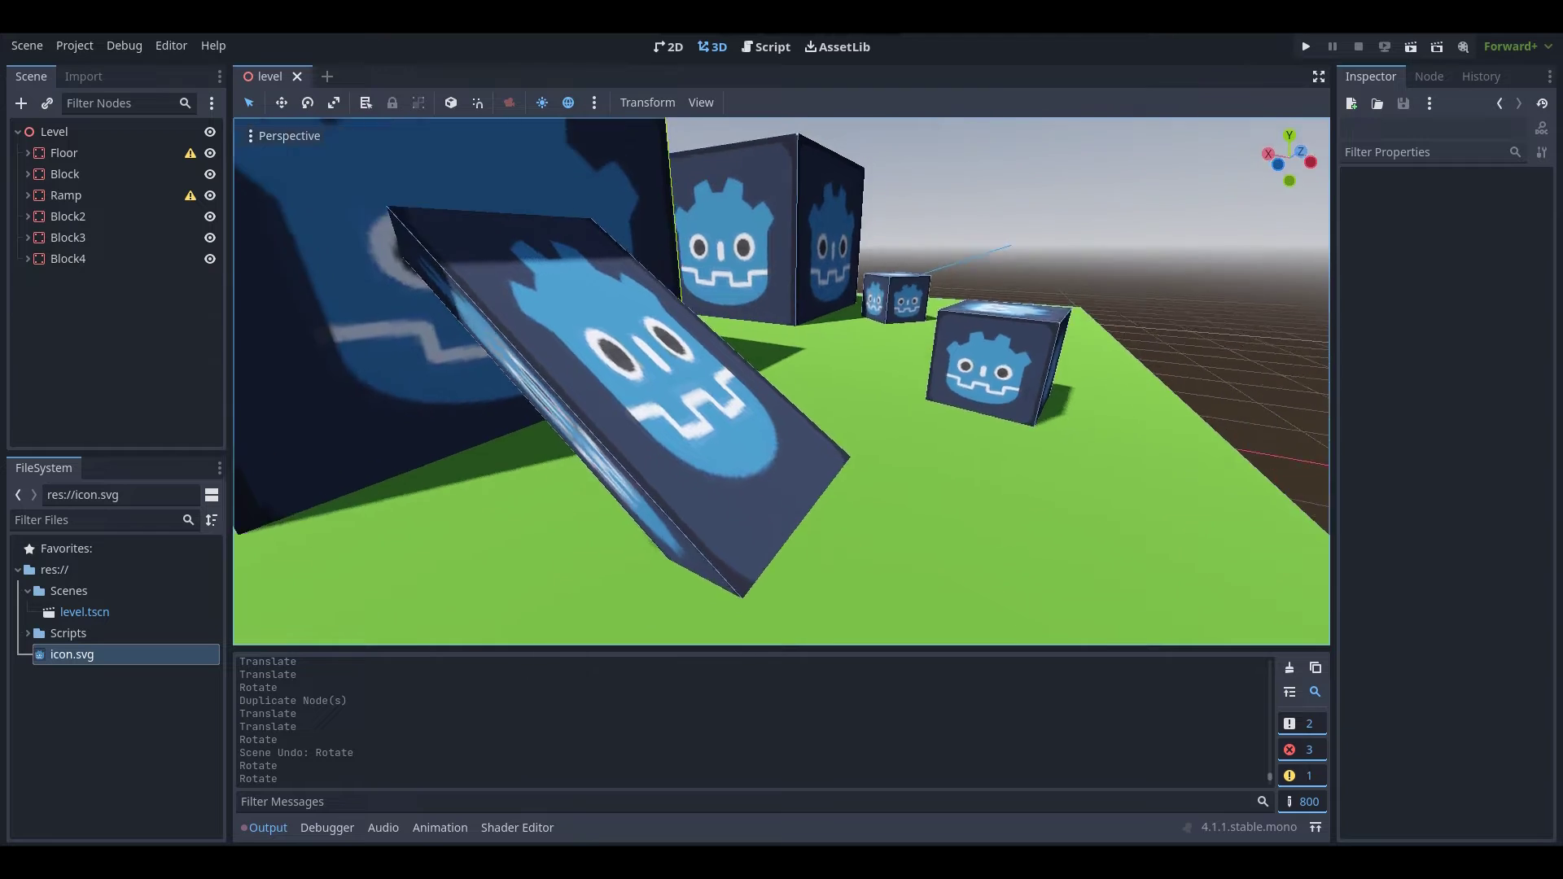
{"action": "key", "text": "w"}
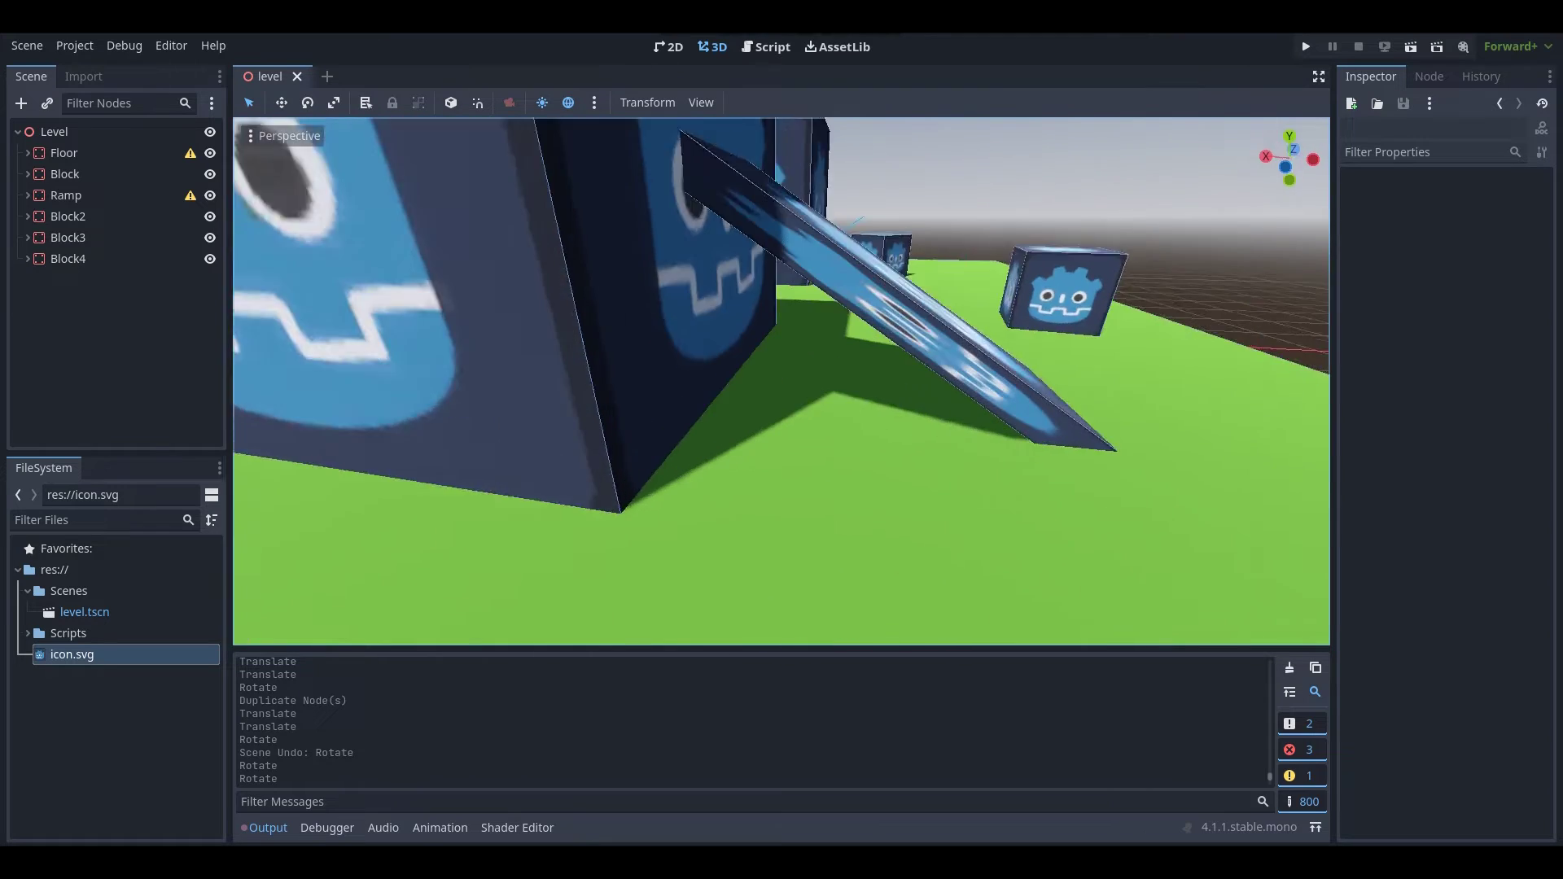
{"action": "key", "text": "s"}
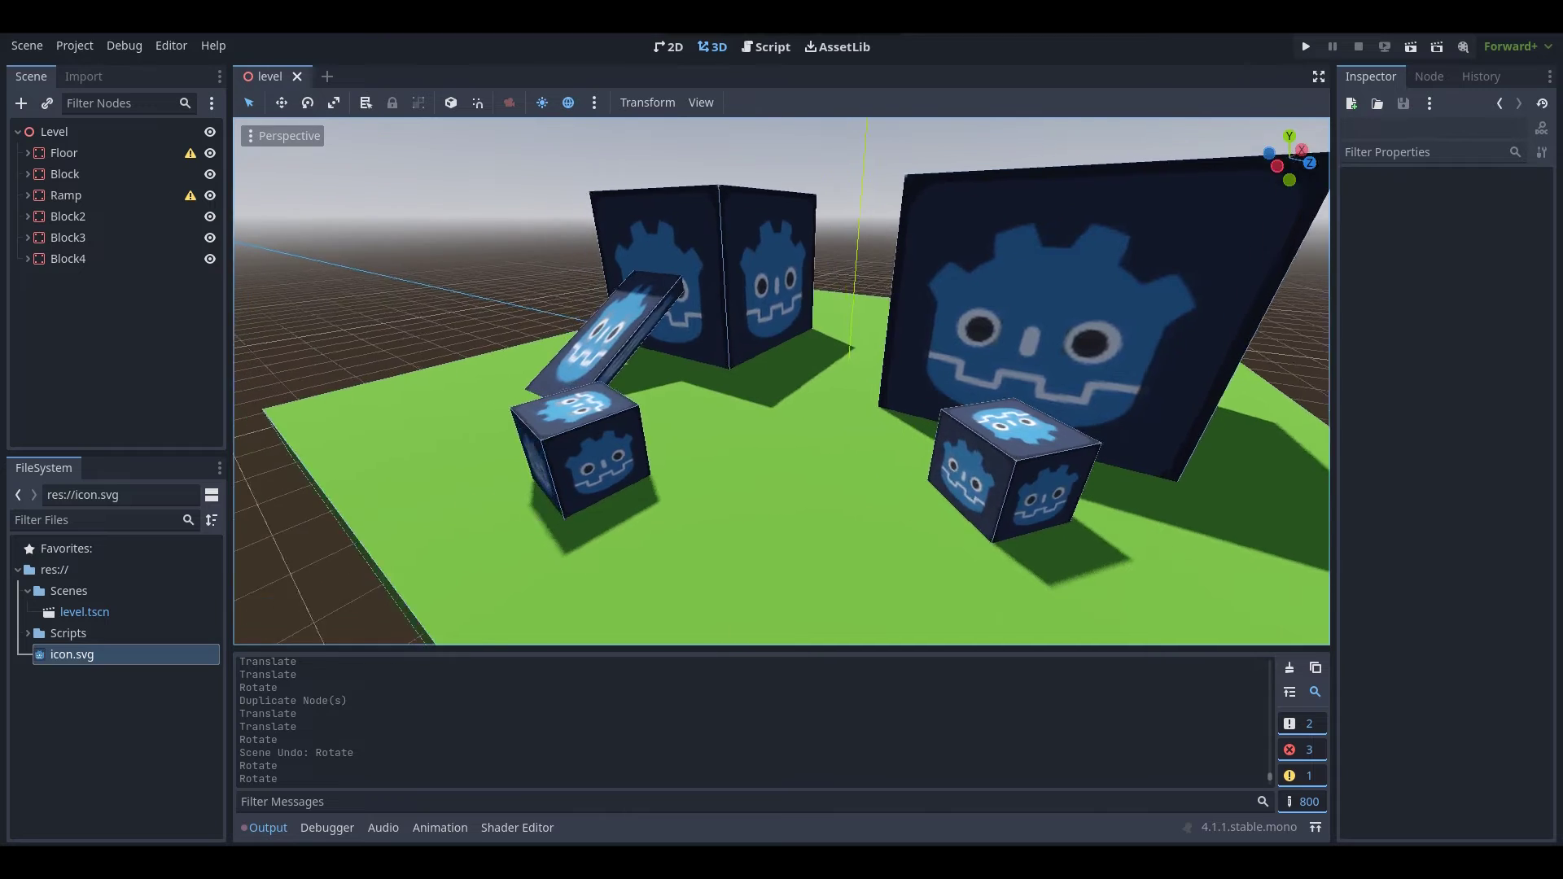
{"action": "right_click_drag", "start_coordinate": [837, 363], "coordinate": [1016, 398]}
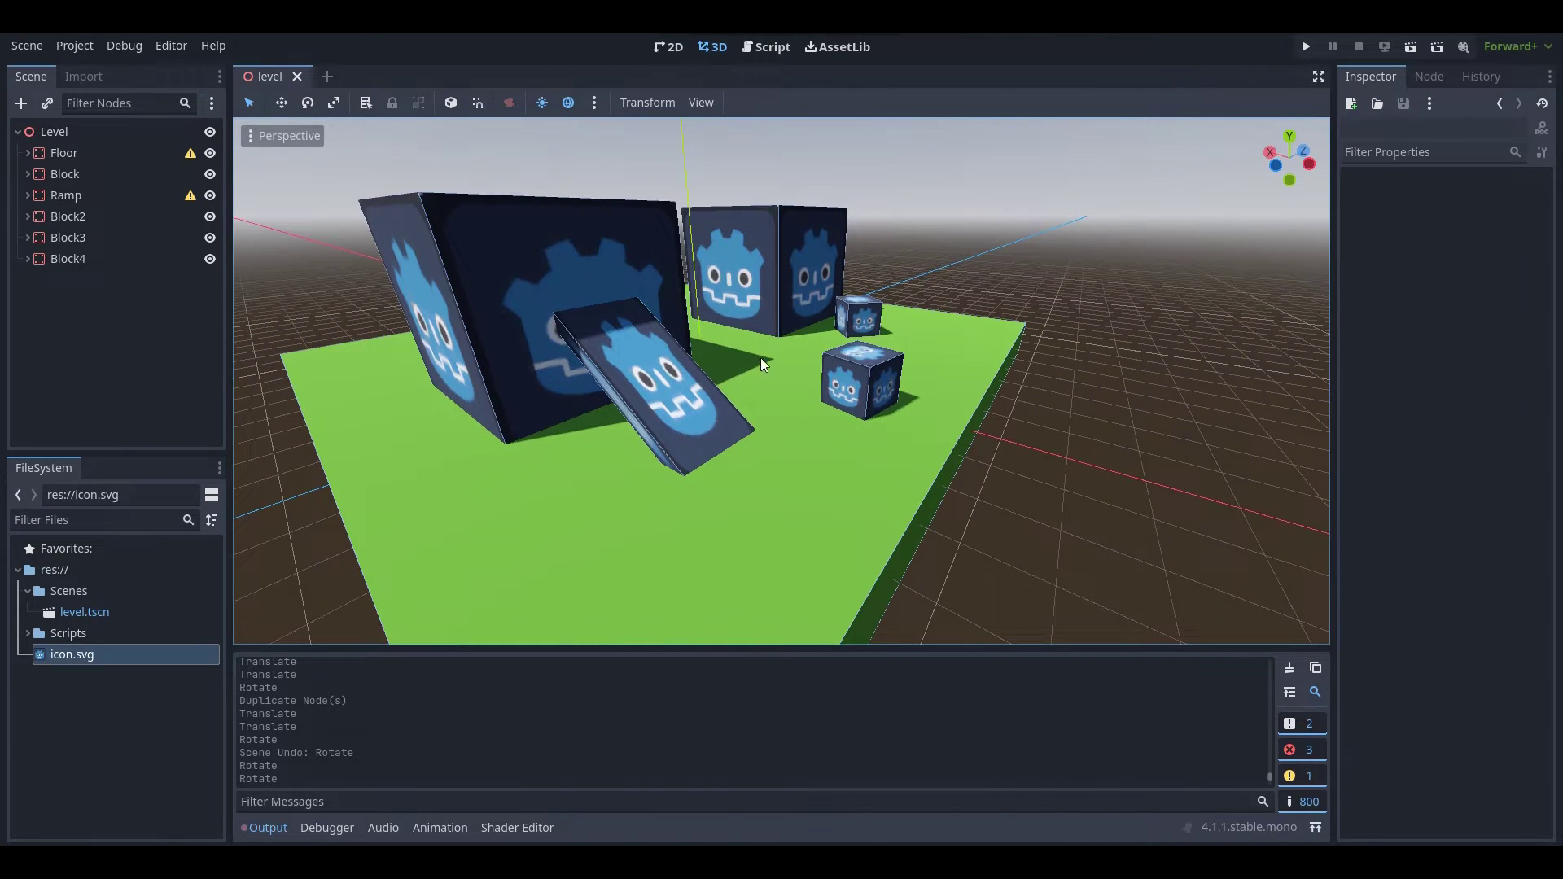
Add a NavigationRegion3D node as a child of the Level root node.
{"action": "left_click", "coordinate": [119, 130]}
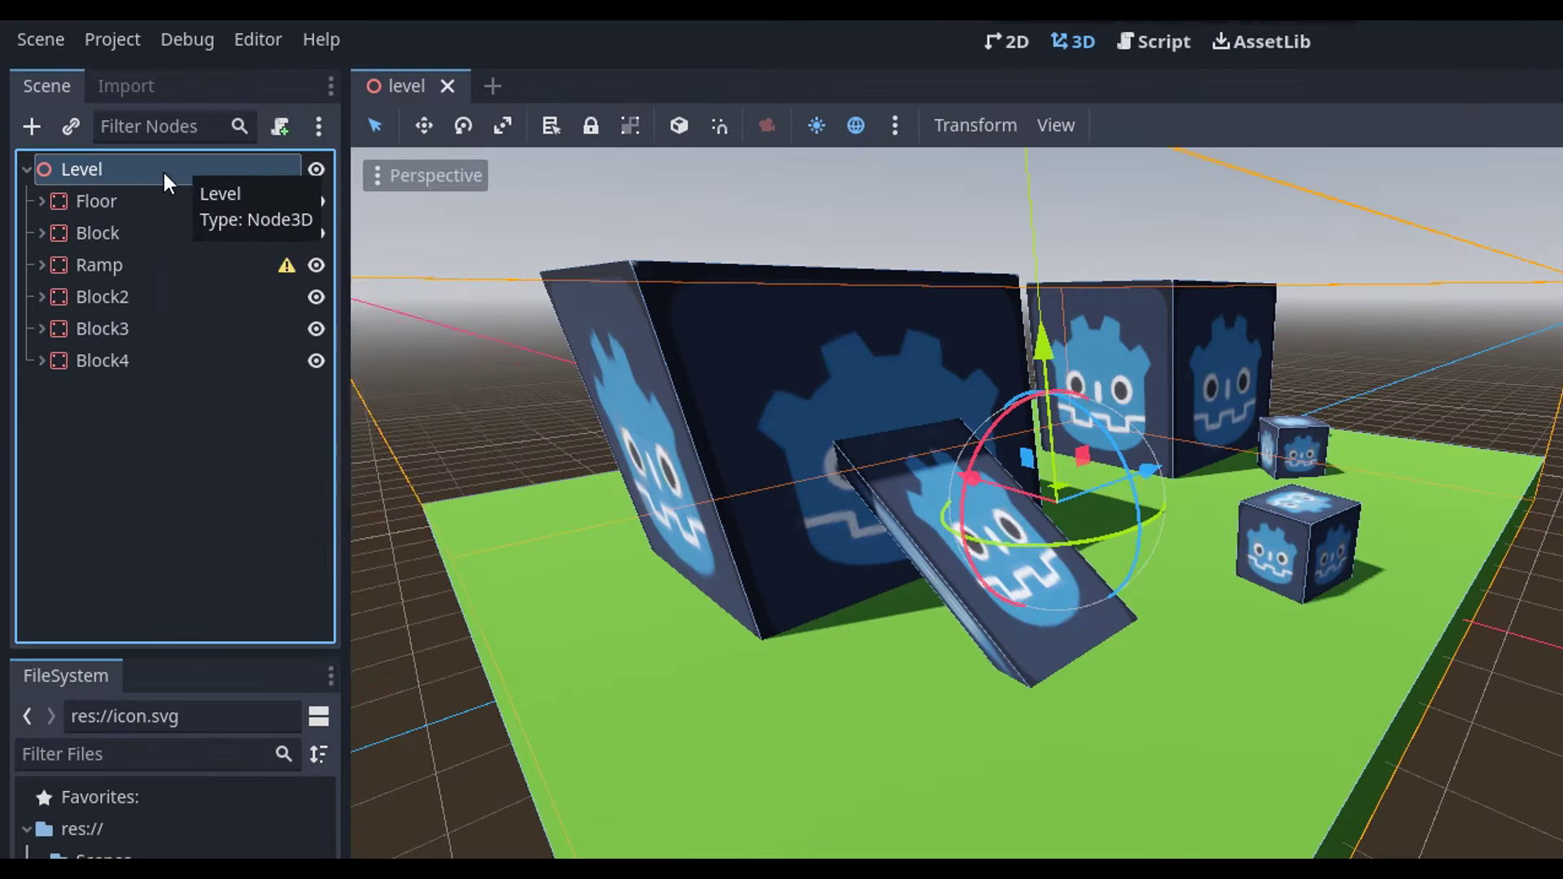
{"action": "right_click", "coordinate": [109, 134]}
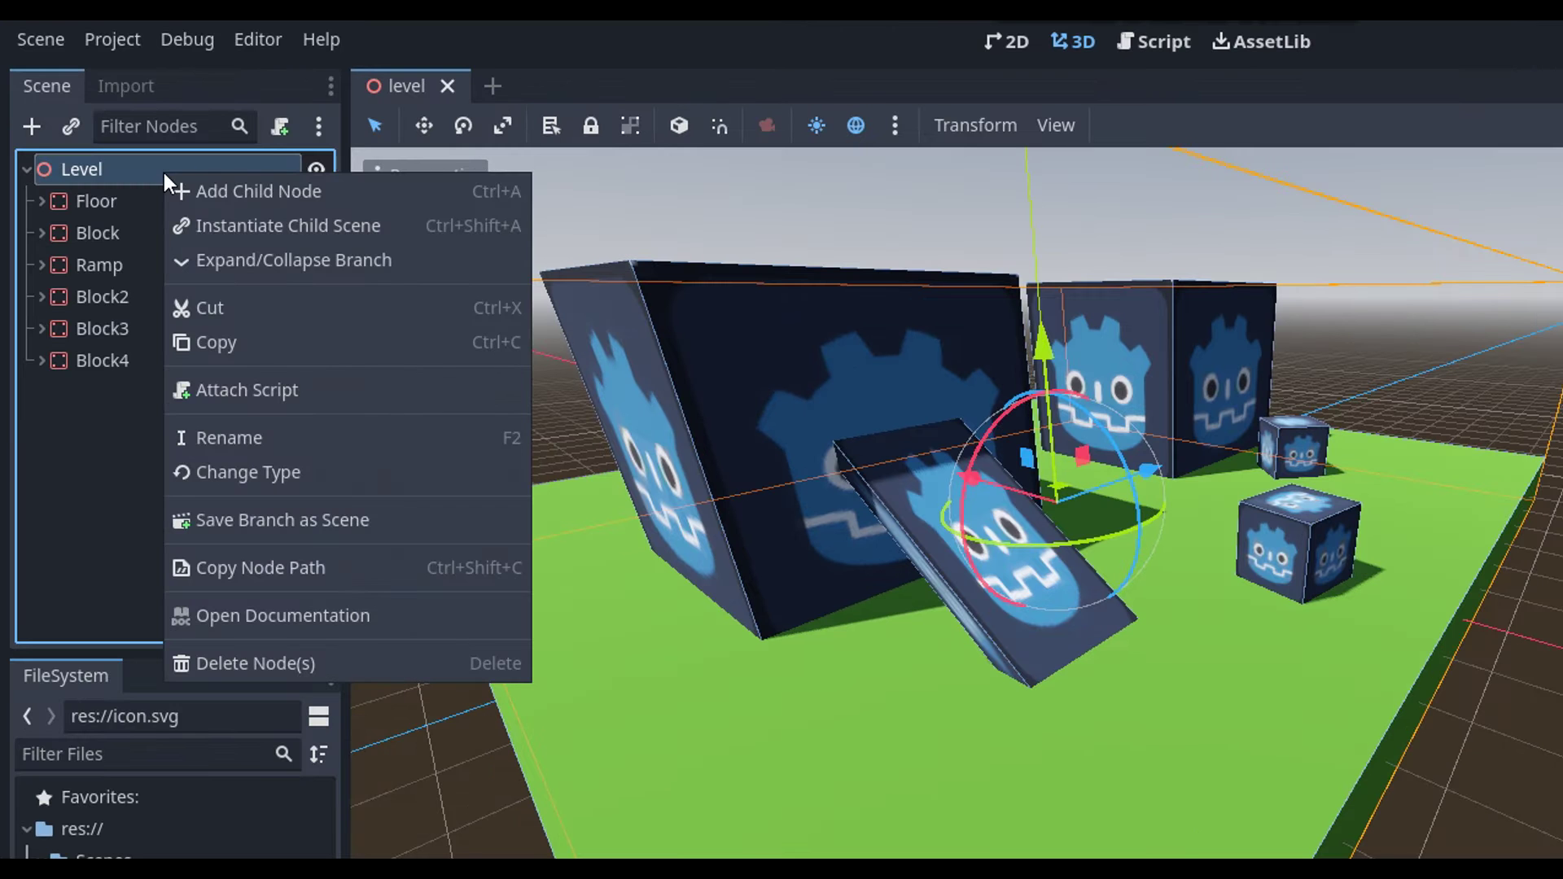
{"action": "left_click", "coordinate": [210, 192]}
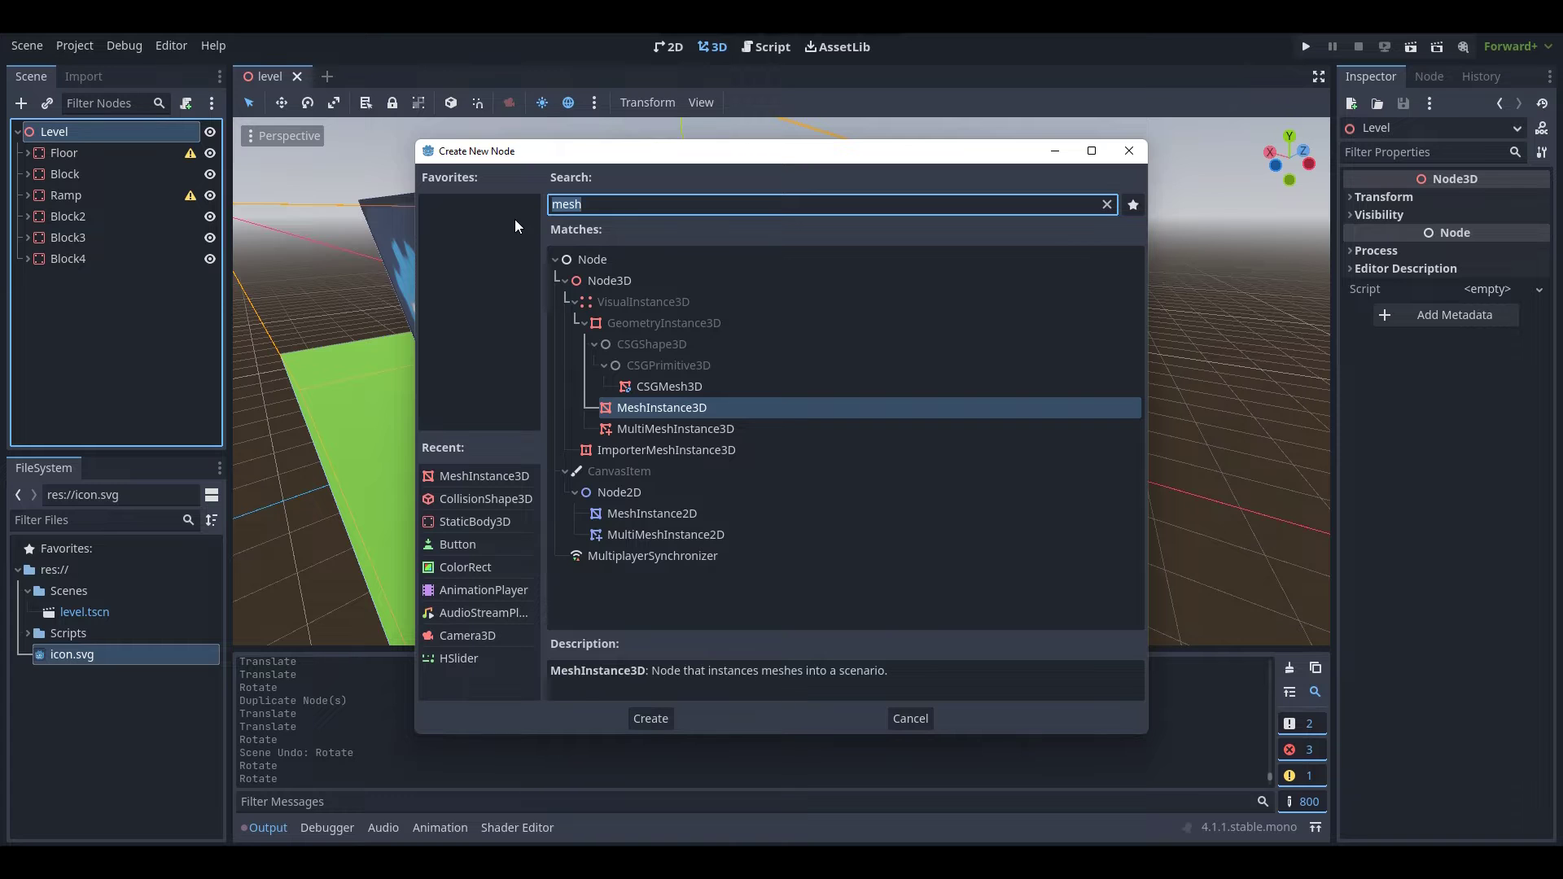
{"action": "type", "text": "nav"}
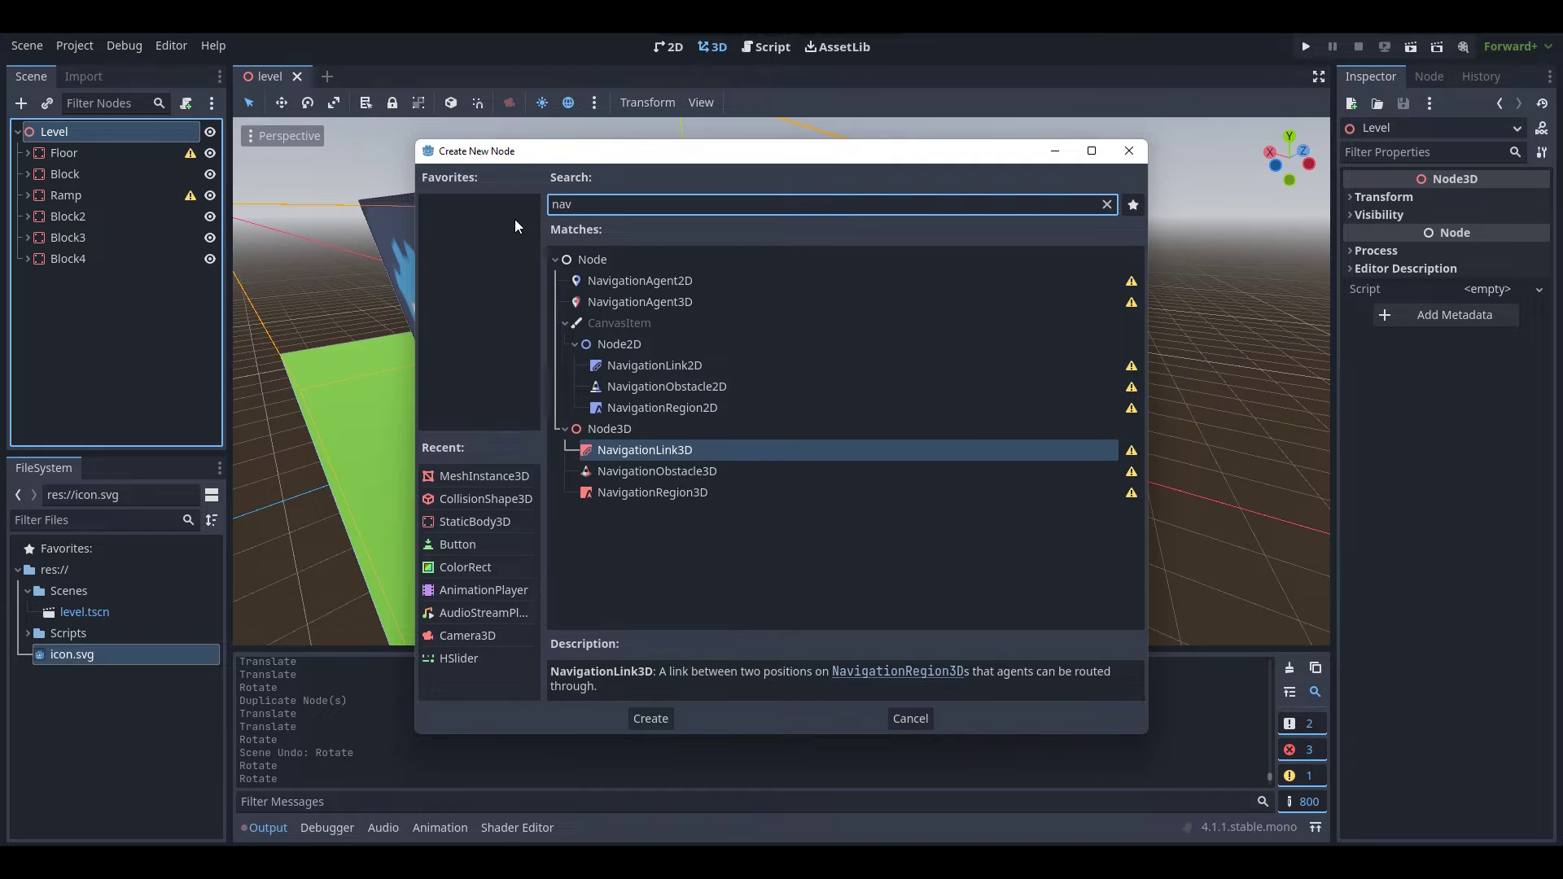
{"action": "left_click", "coordinate": [680, 494]}
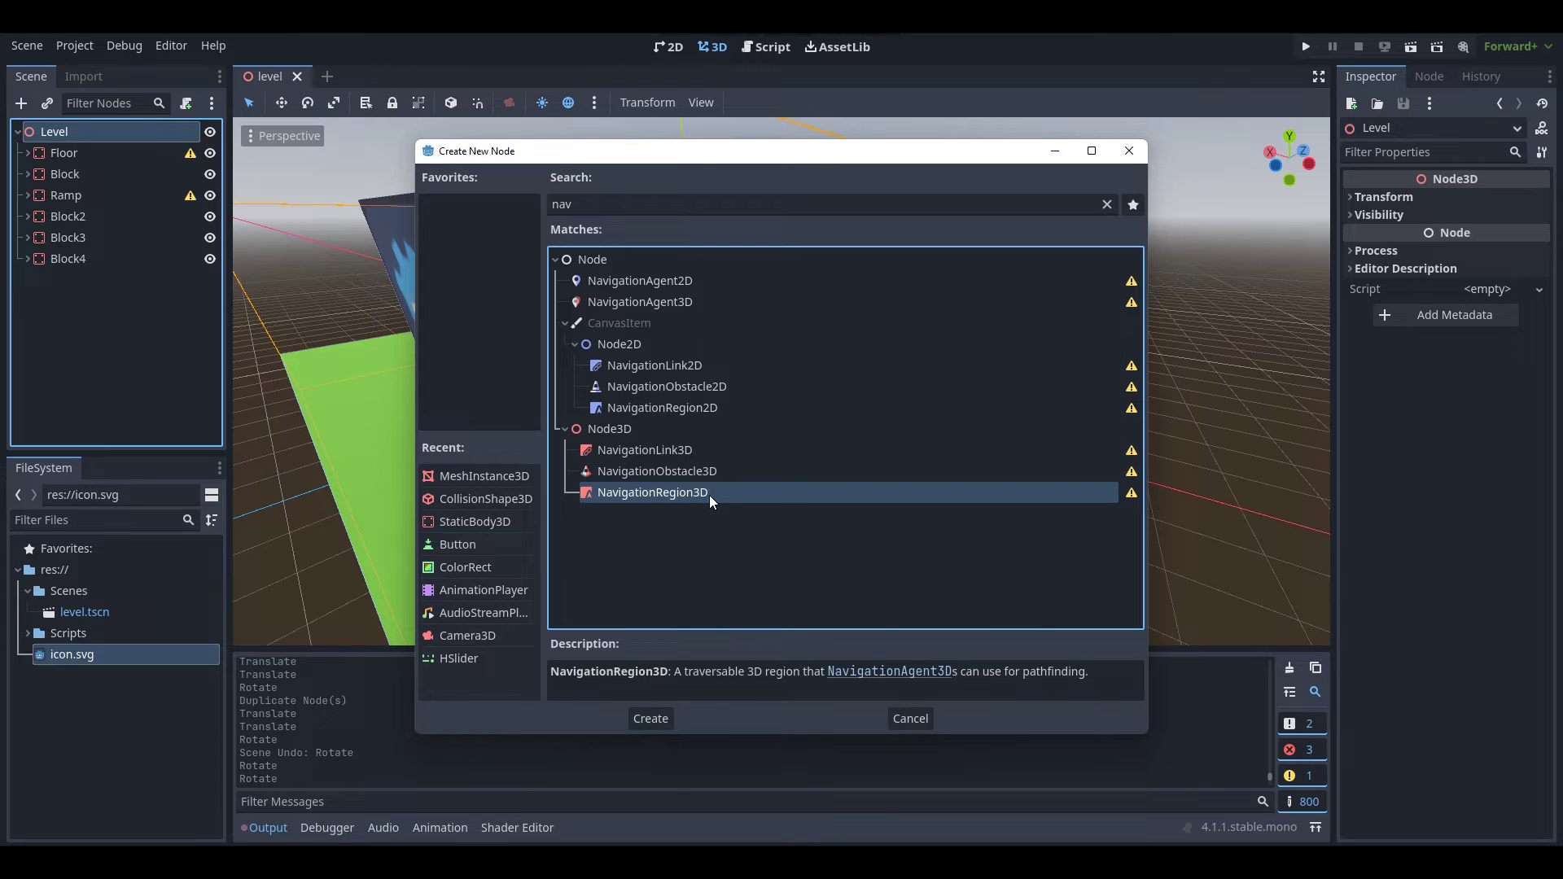
{"action": "double_click", "coordinate": [673, 494]}
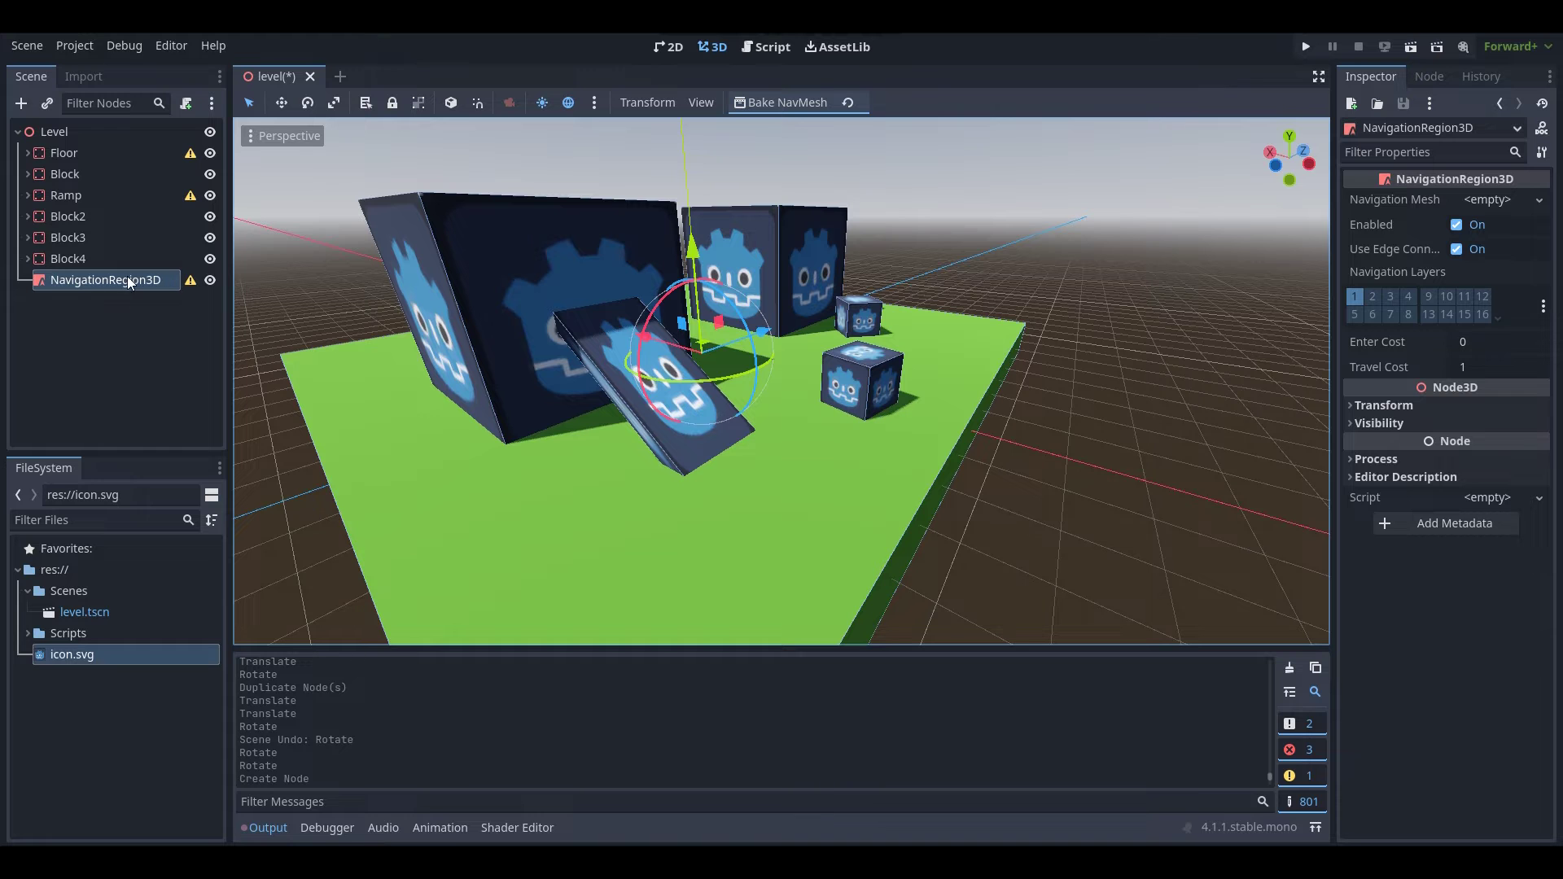
Assign a new NavigationMesh to the NavigationRegion3D node and try to bake it.
{"action": "left_click", "coordinate": [1492, 202]}
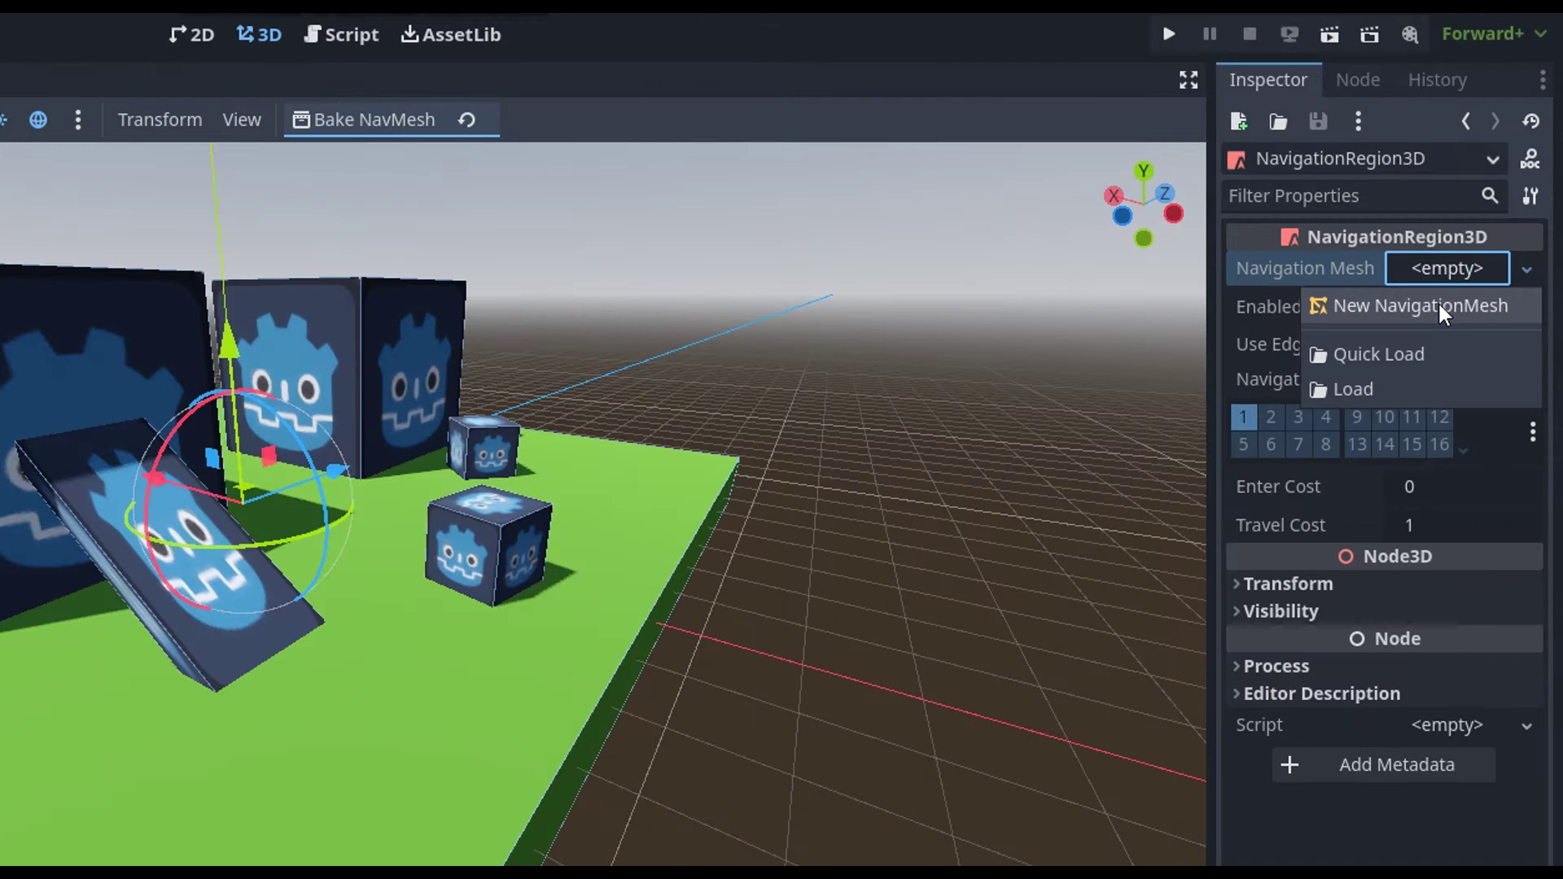
{"action": "left_click", "coordinate": [1482, 225]}
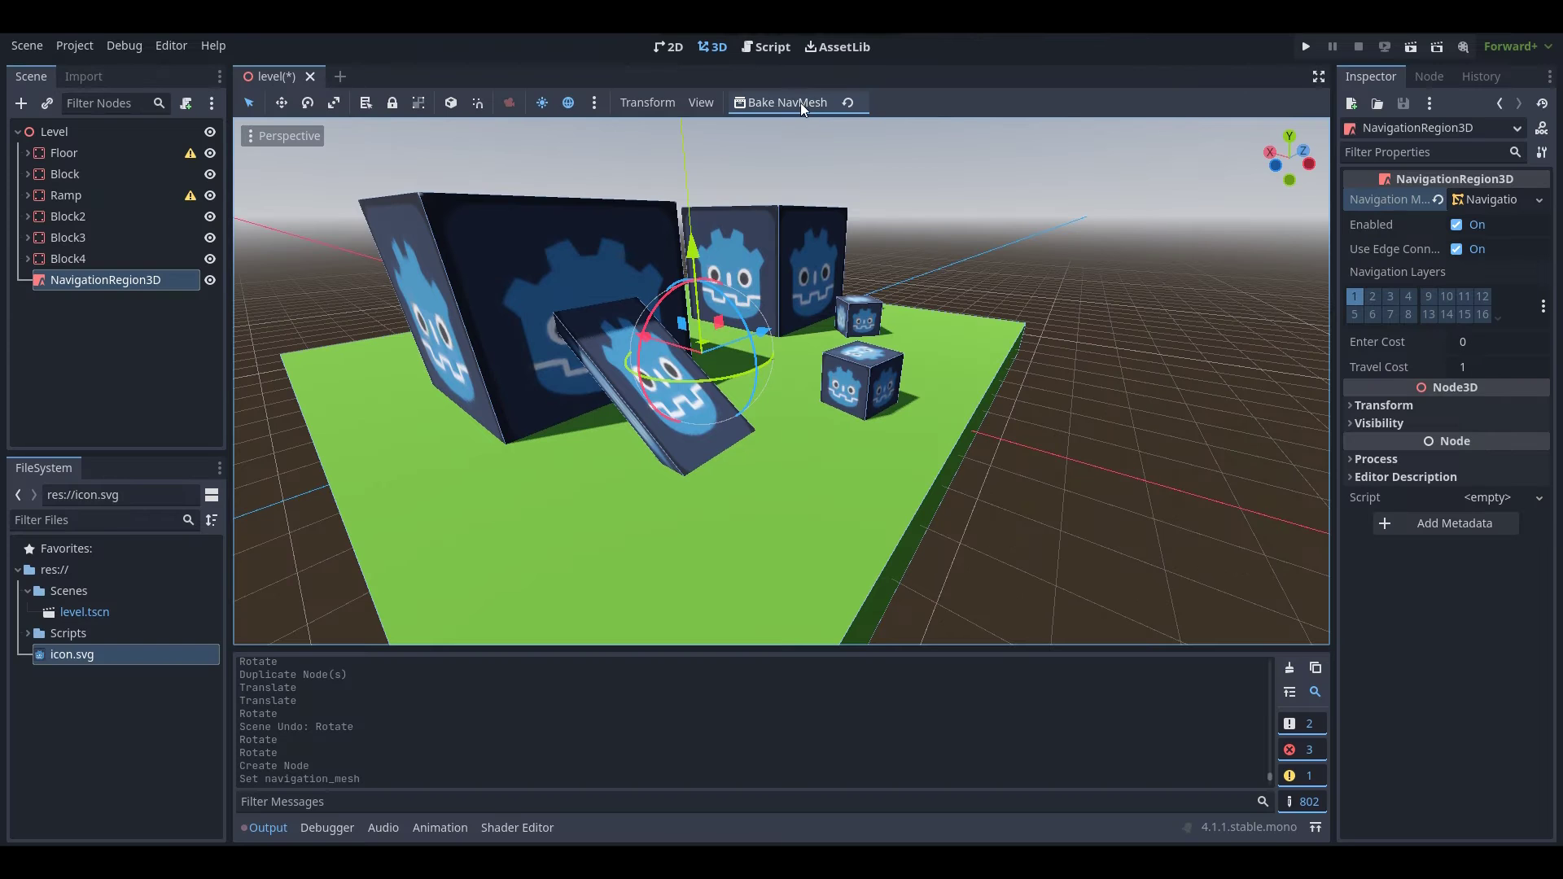
{"action": "left_click", "coordinate": [799, 104]}
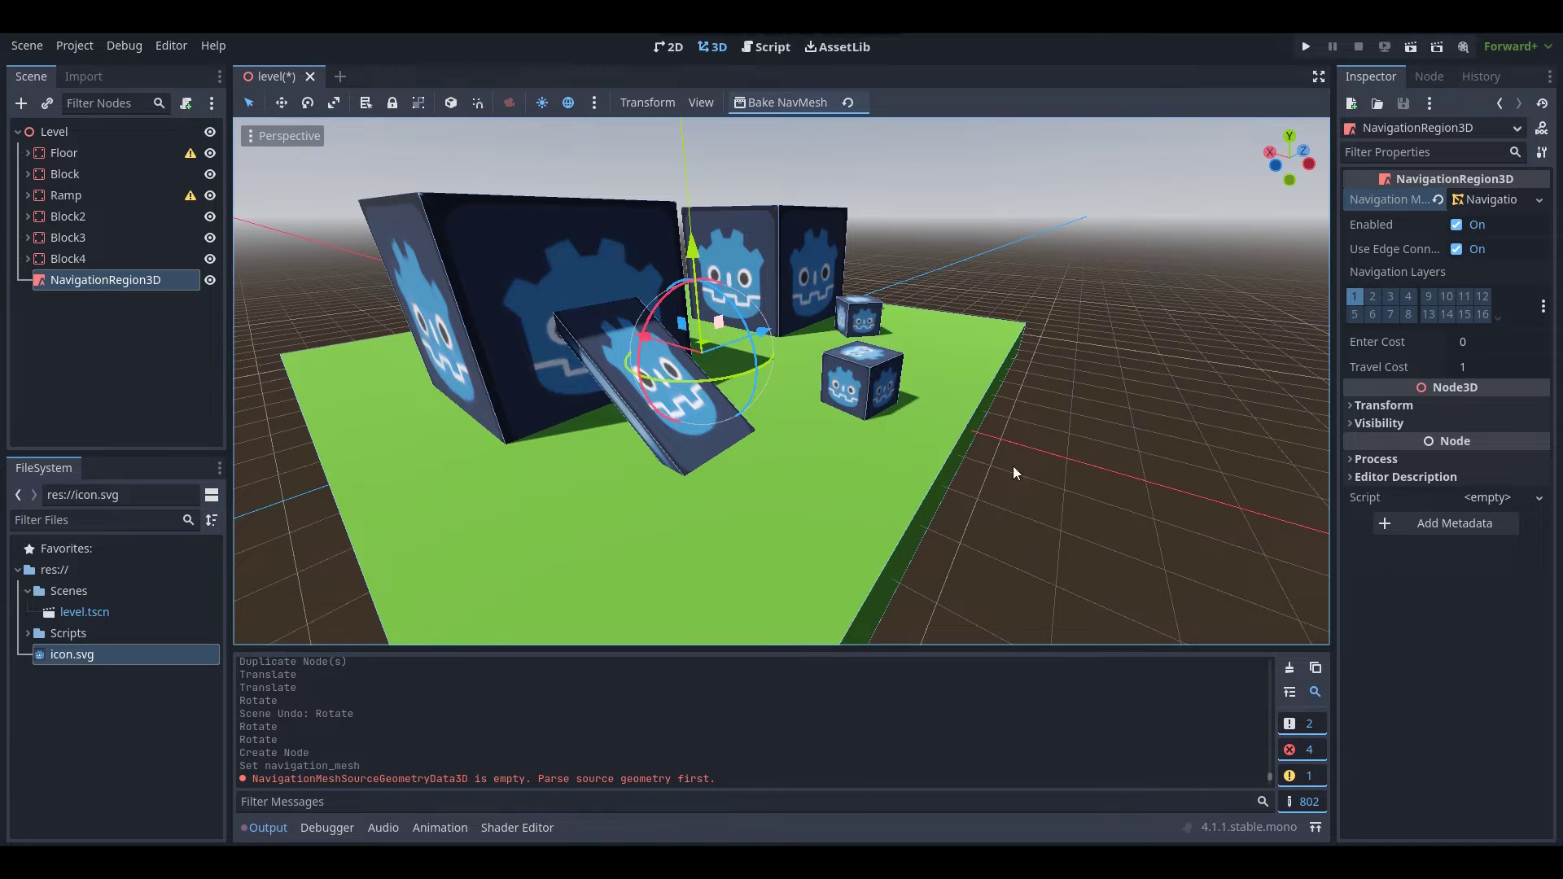
{"action": "right_click_drag", "start_coordinate": [819, 361], "coordinate": [782, 368]}
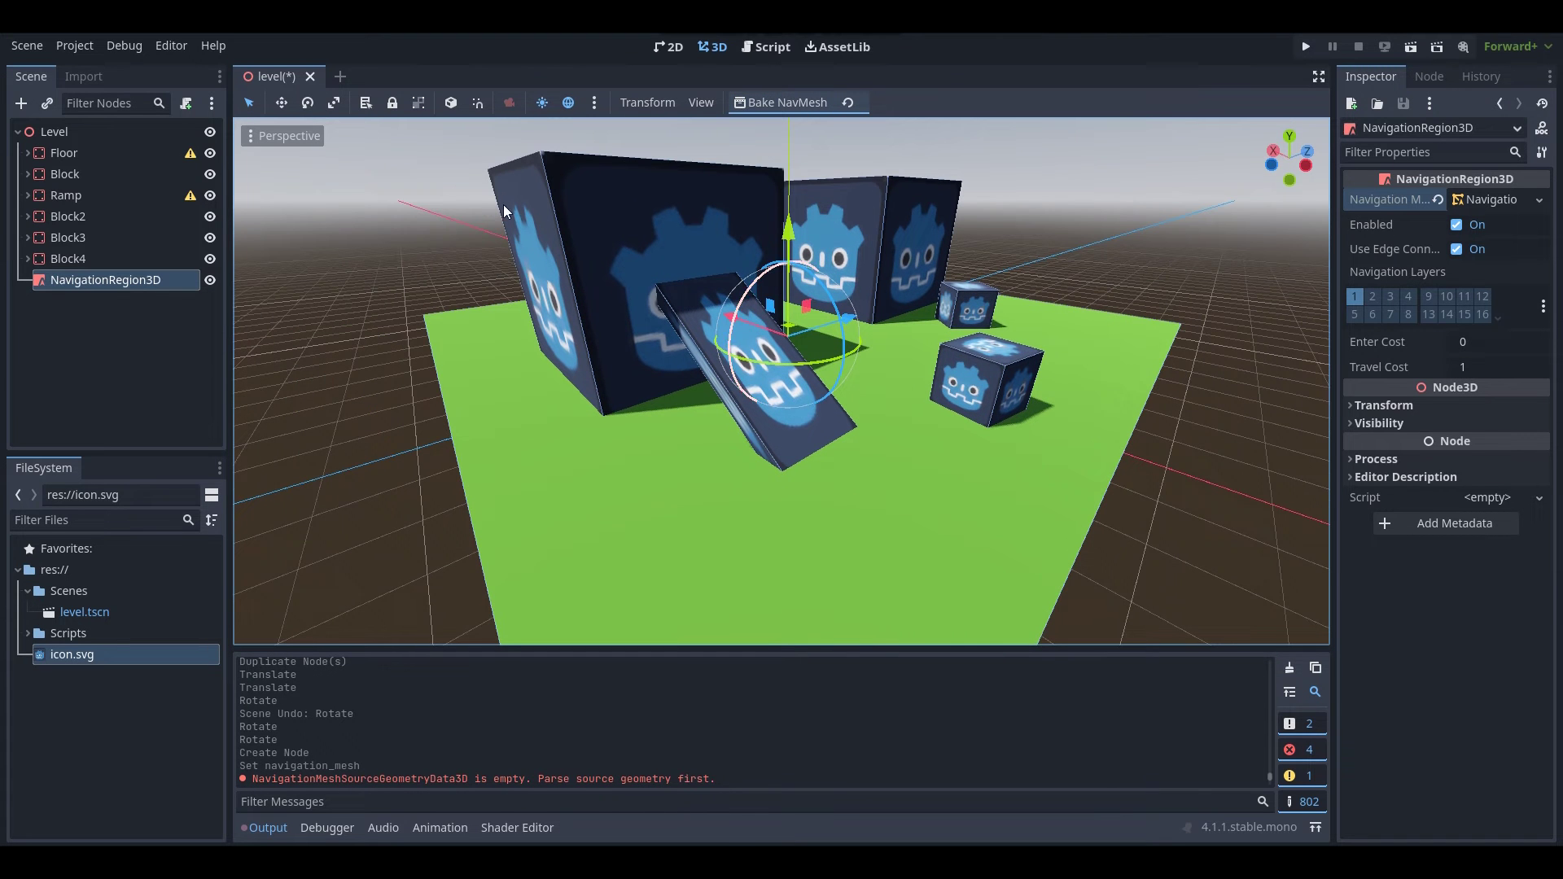
Reparent Floor, Block, Ramp, Block2, Block3 and Block4 under the NavigationRegion3D node.
{"action": "left_click", "coordinate": [87, 154]}
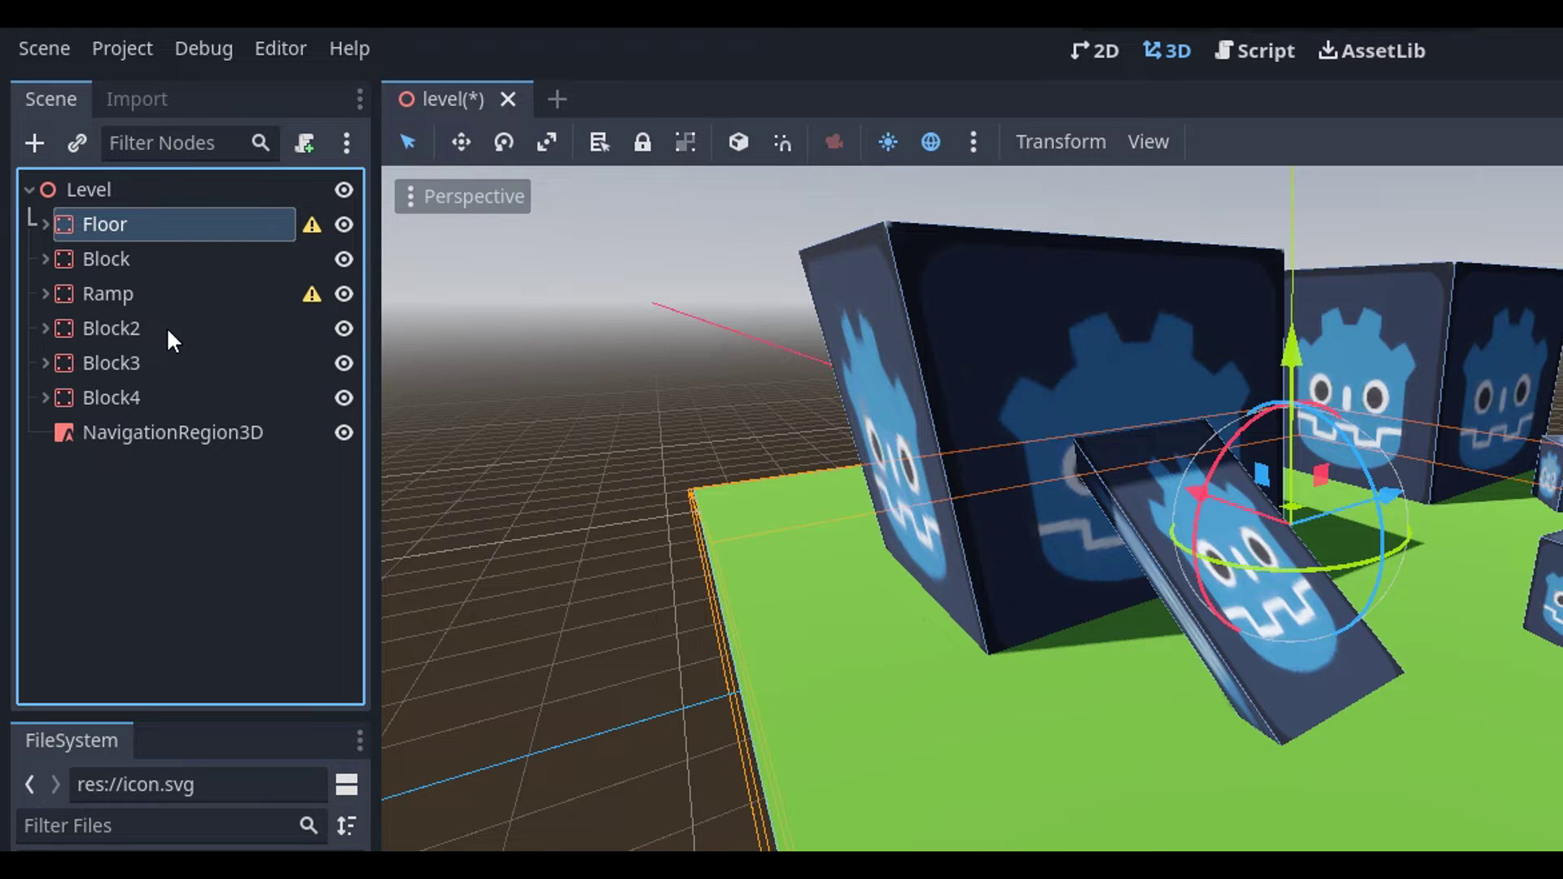
{"action": "left_click", "coordinate": [118, 391], "text": "shift"}
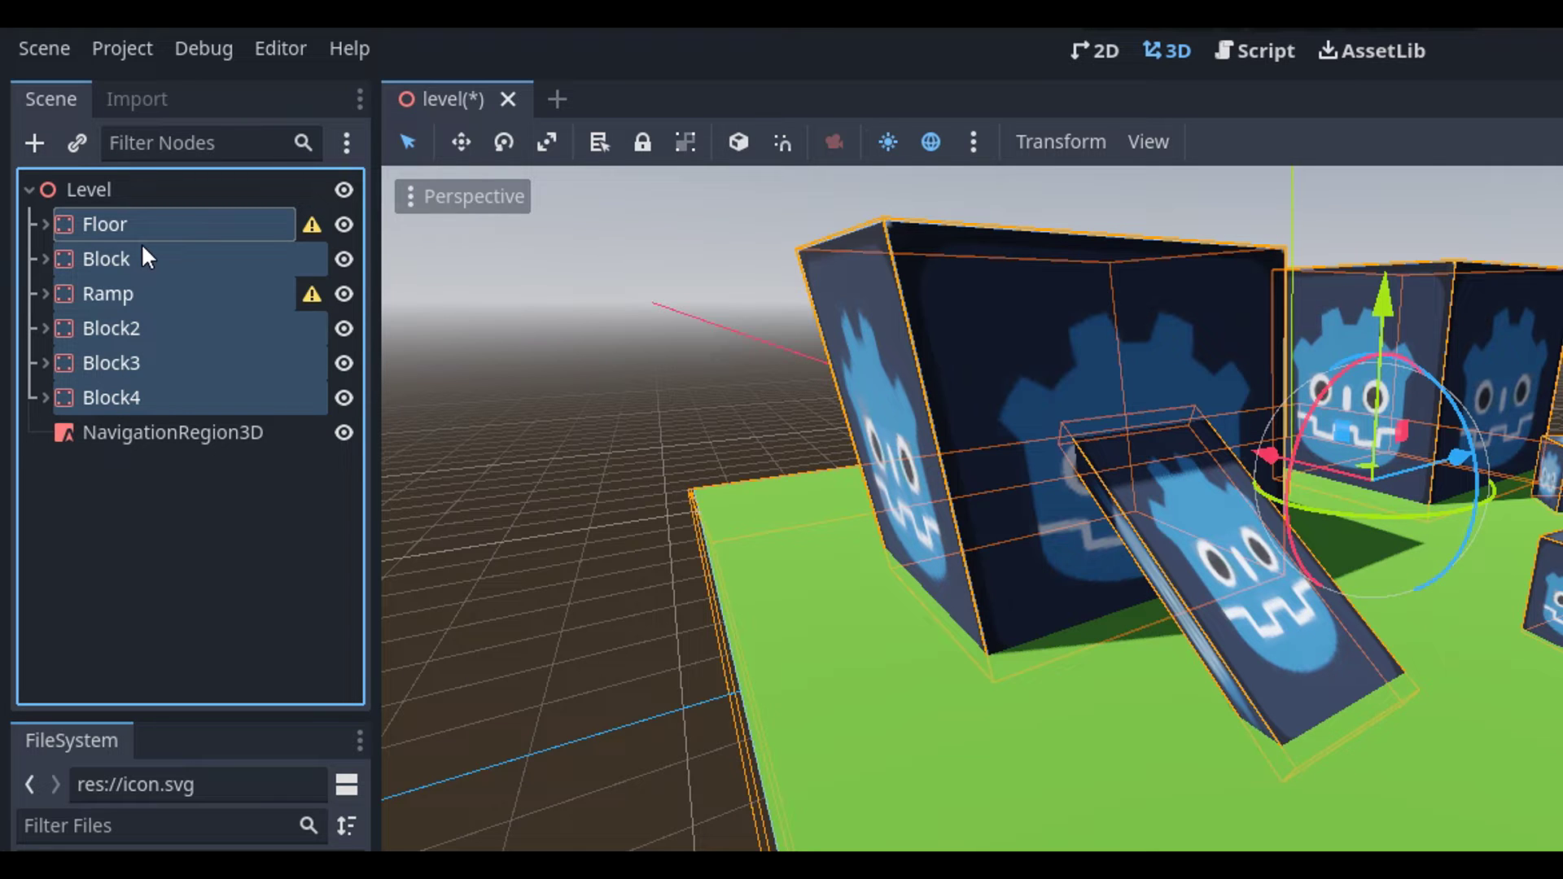
{"action": "left_click_drag", "start_coordinate": [109, 329], "coordinate": [125, 430]}
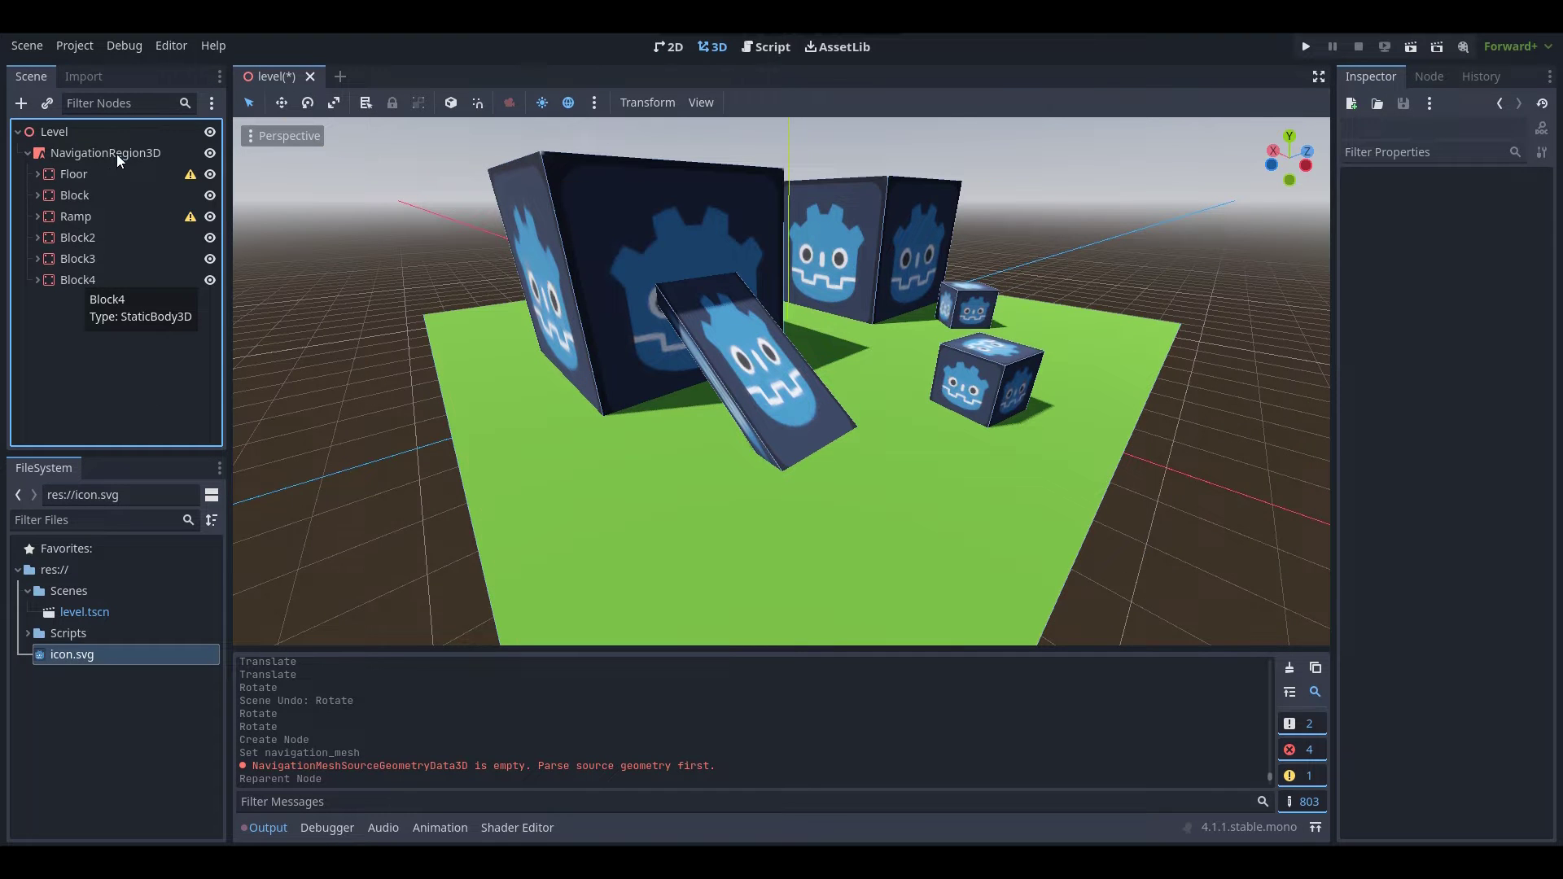
Bake the navigation mesh of the NavigationRegion3D node with the level geometry as its children.
{"action": "left_click", "coordinate": [117, 154]}
{"action": "key", "text": "f"}
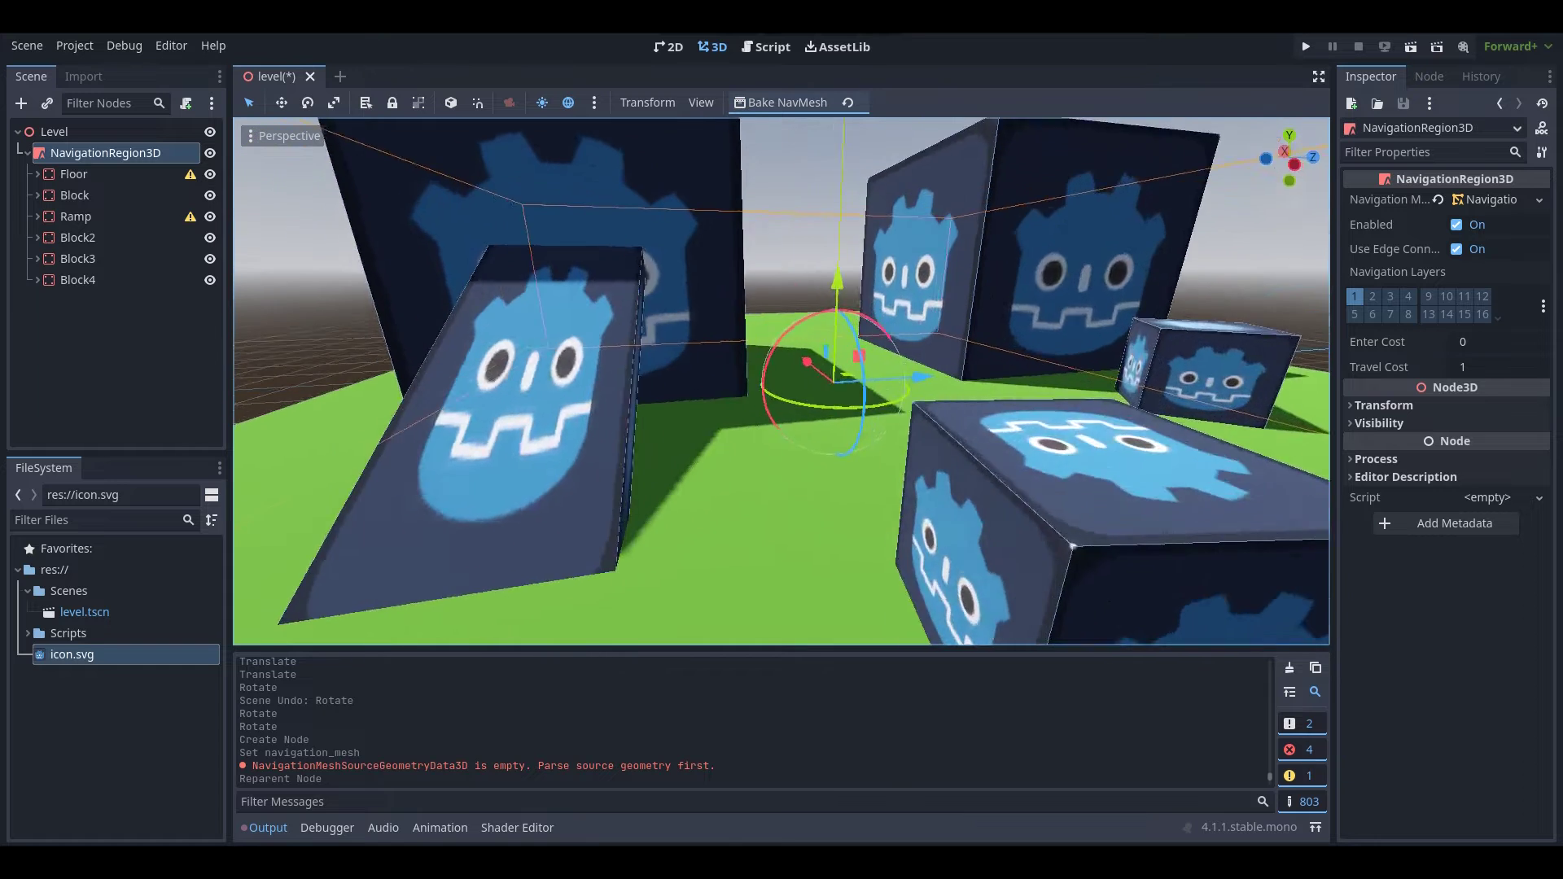
{"action": "scroll", "coordinate": [761, 306], "scroll_direction": "down", "scroll_amount": 5}
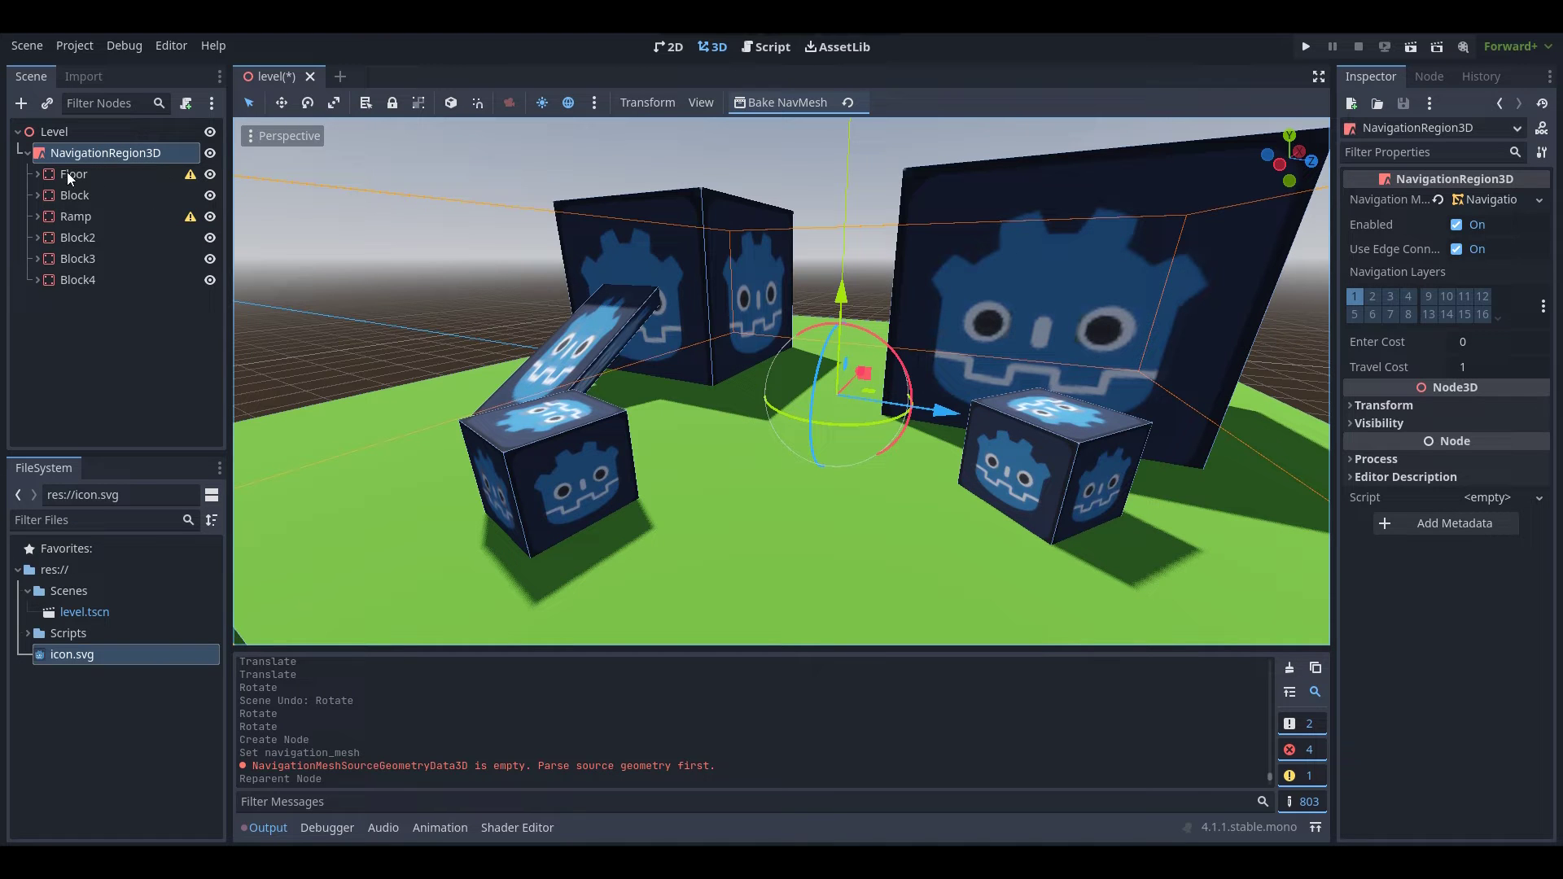
{"action": "left_click", "coordinate": [799, 102]}
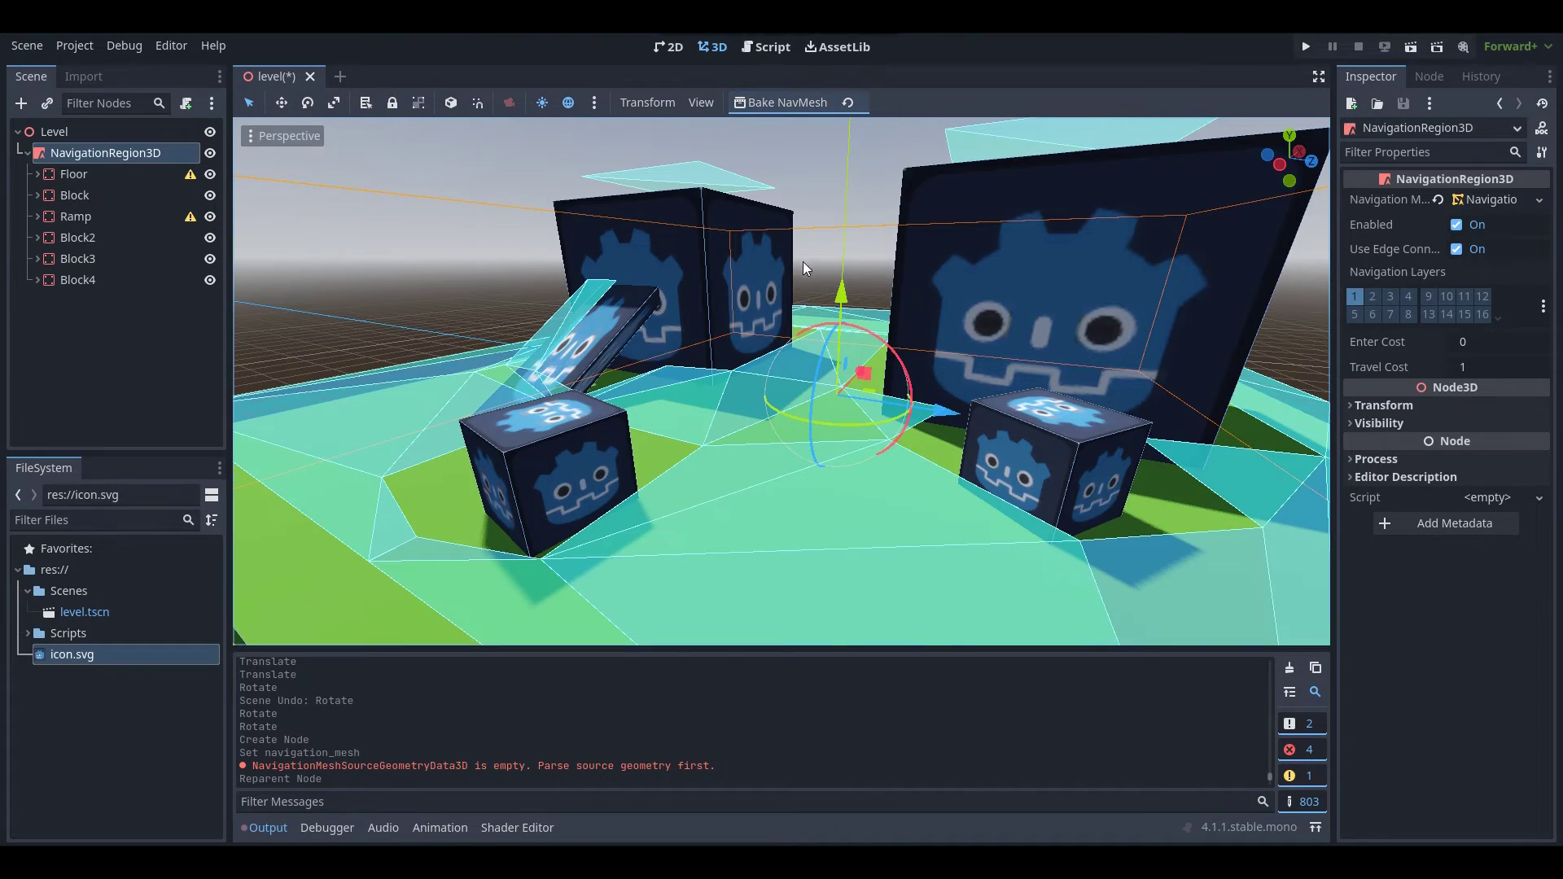
Examine the baked navigation mesh from several sides, around the ramp, the blocks and the floor edges.
{"action": "key", "text": "s"}
{"action": "right_click_drag", "start_coordinate": [803, 262], "coordinate": [1222, 375]}
{"action": "key", "text": "d"}
{"action": "key", "text": "w"}
{"action": "key", "text": "a"}
{"action": "key", "text": "s"}
{"action": "key", "text": "d"}
{"action": "key", "text": "w"}
{"action": "key", "text": "d"}
{"action": "key", "text": "a"}
{"action": "key", "text": "w"}
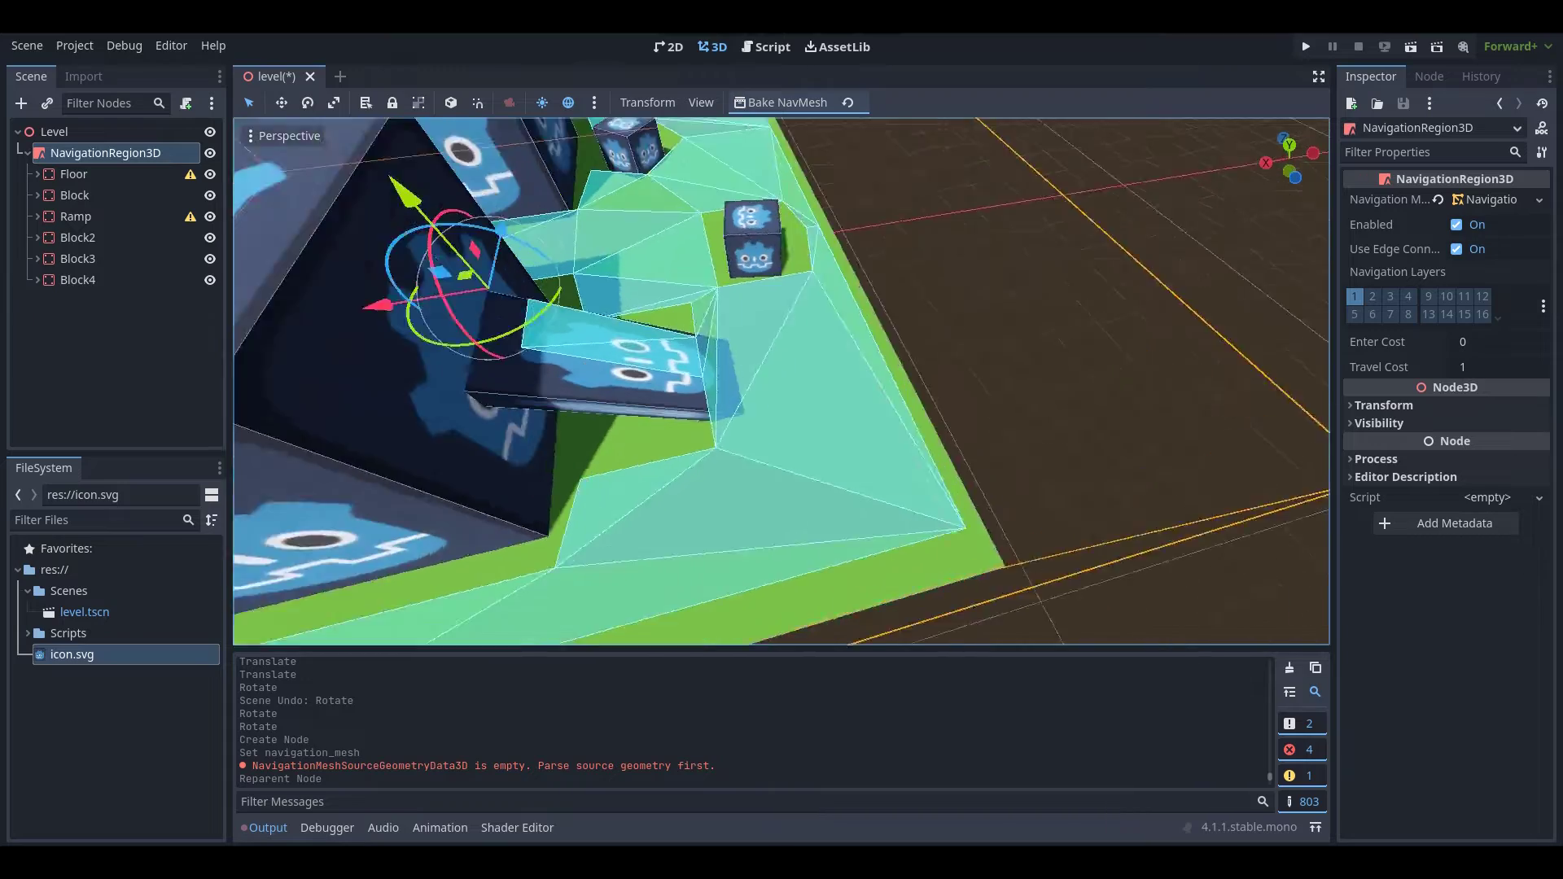
{"action": "middle_click_drag", "start_coordinate": [631, 350], "coordinate": [615, 363]}
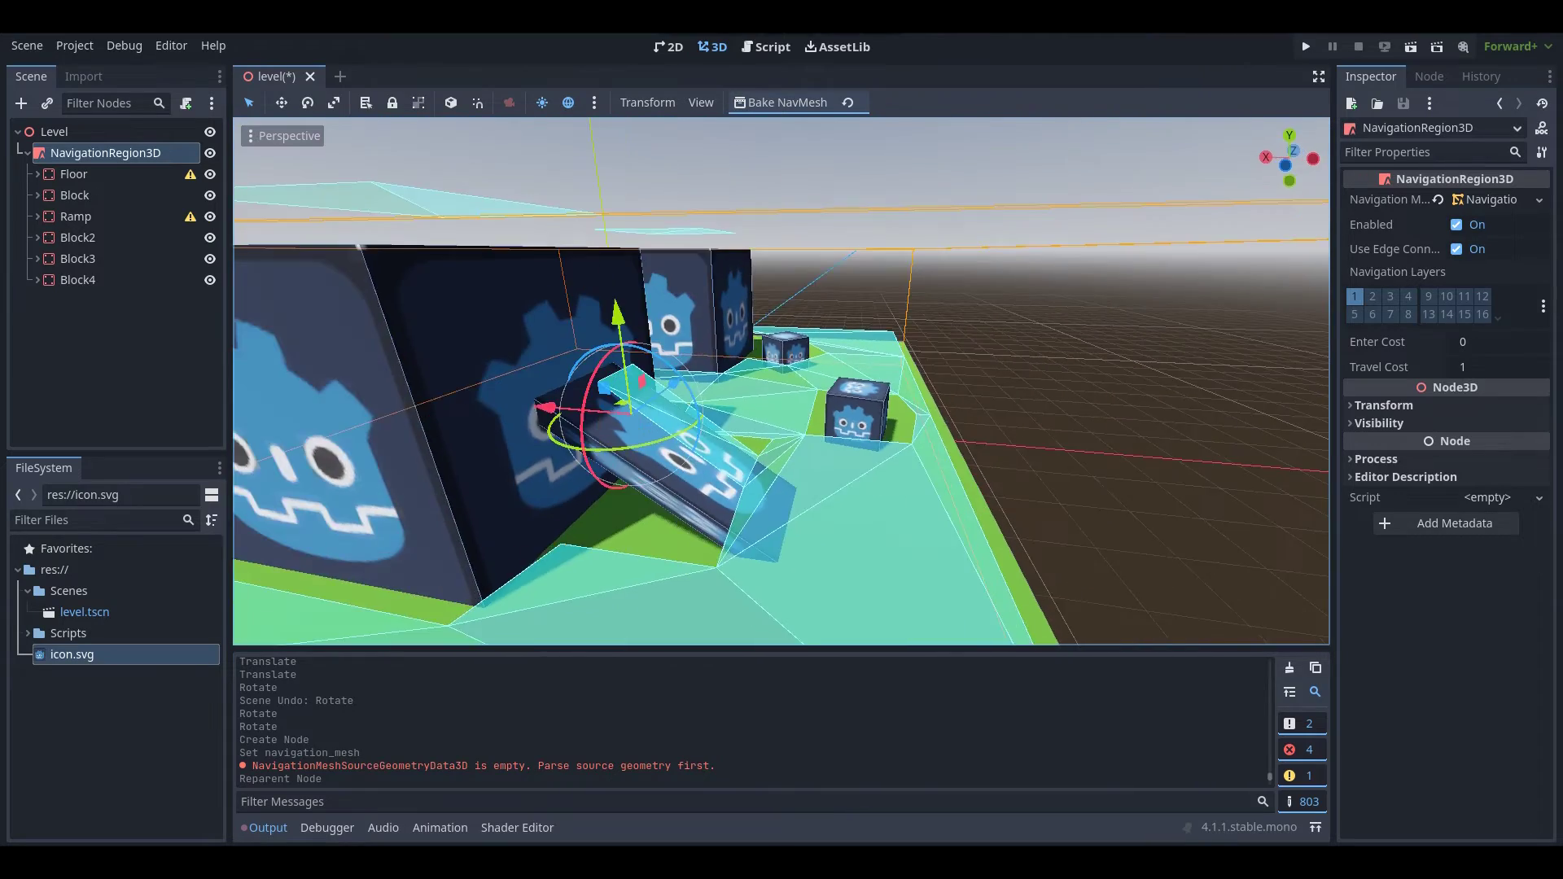
{"action": "key", "text": "d"}
{"action": "right_click_drag", "start_coordinate": [782, 383], "coordinate": [822, 408]}
{"action": "key", "text": "s"}
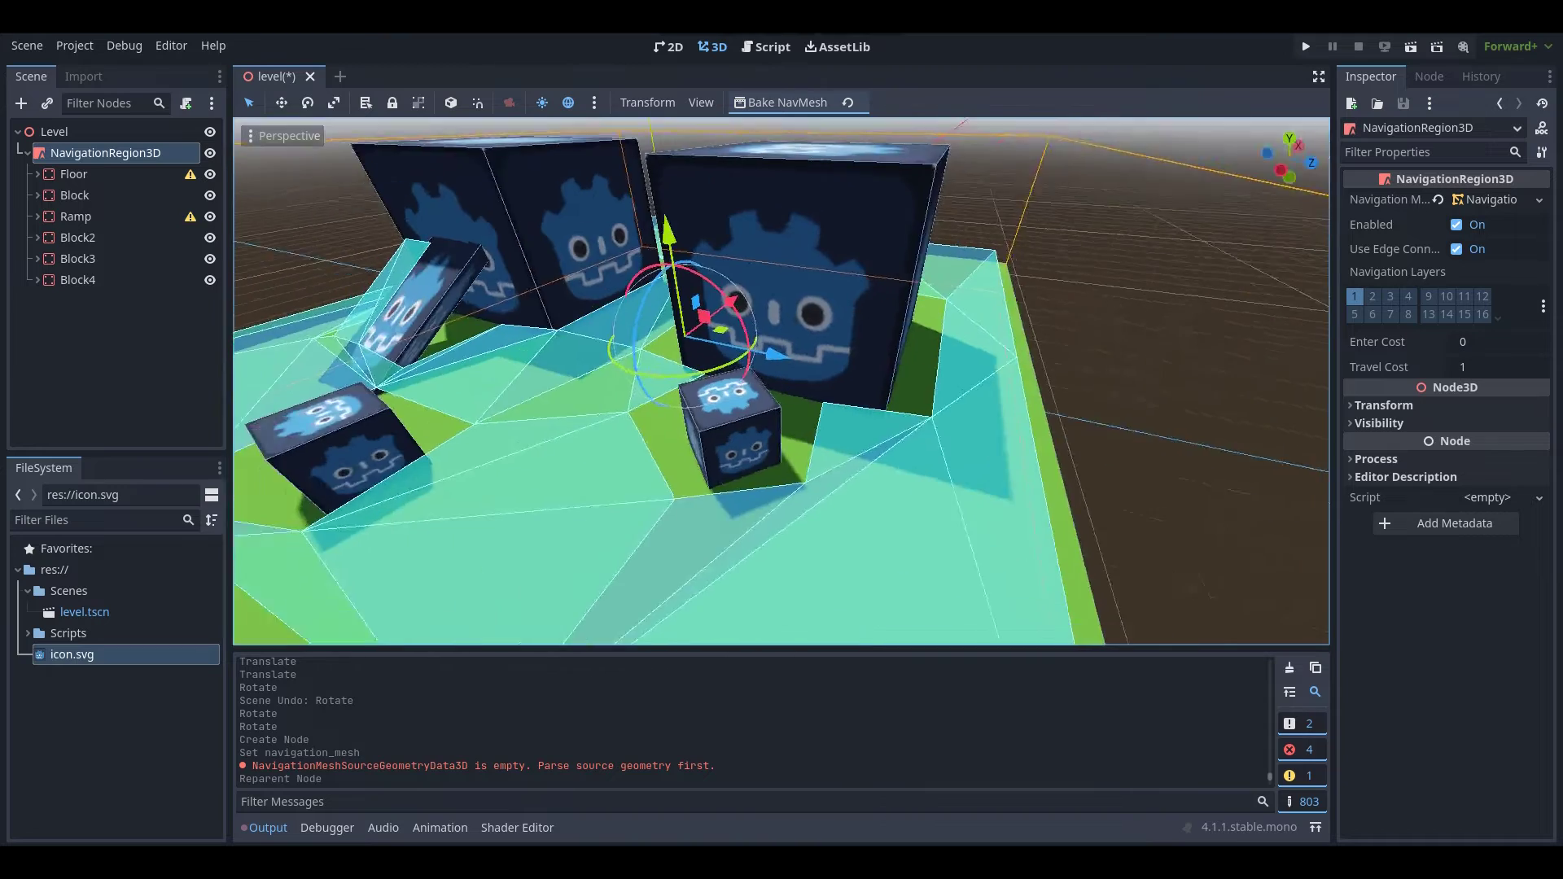
{"action": "middle_click_drag", "start_coordinate": [583, 389], "coordinate": [566, 402]}
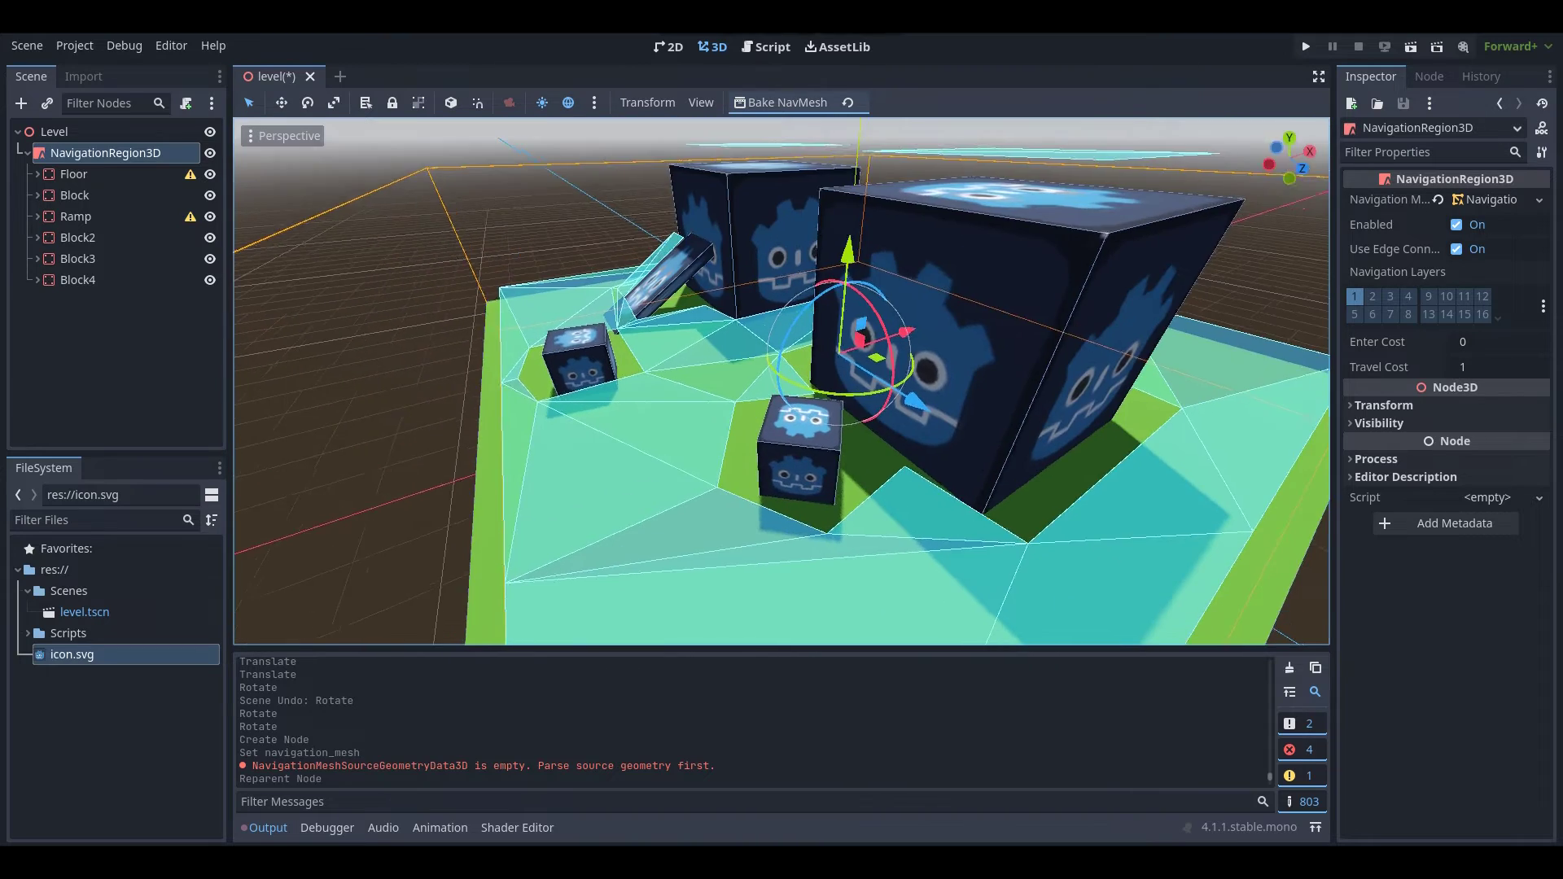
{"action": "mouse_move", "coordinate": [809, 262]}
{"action": "right_mouse_down"}
{"action": "mouse_move", "coordinate": [826, 255]}
{"action": "mouse_move", "coordinate": [794, 272]}
{"action": "right_mouse_up"}
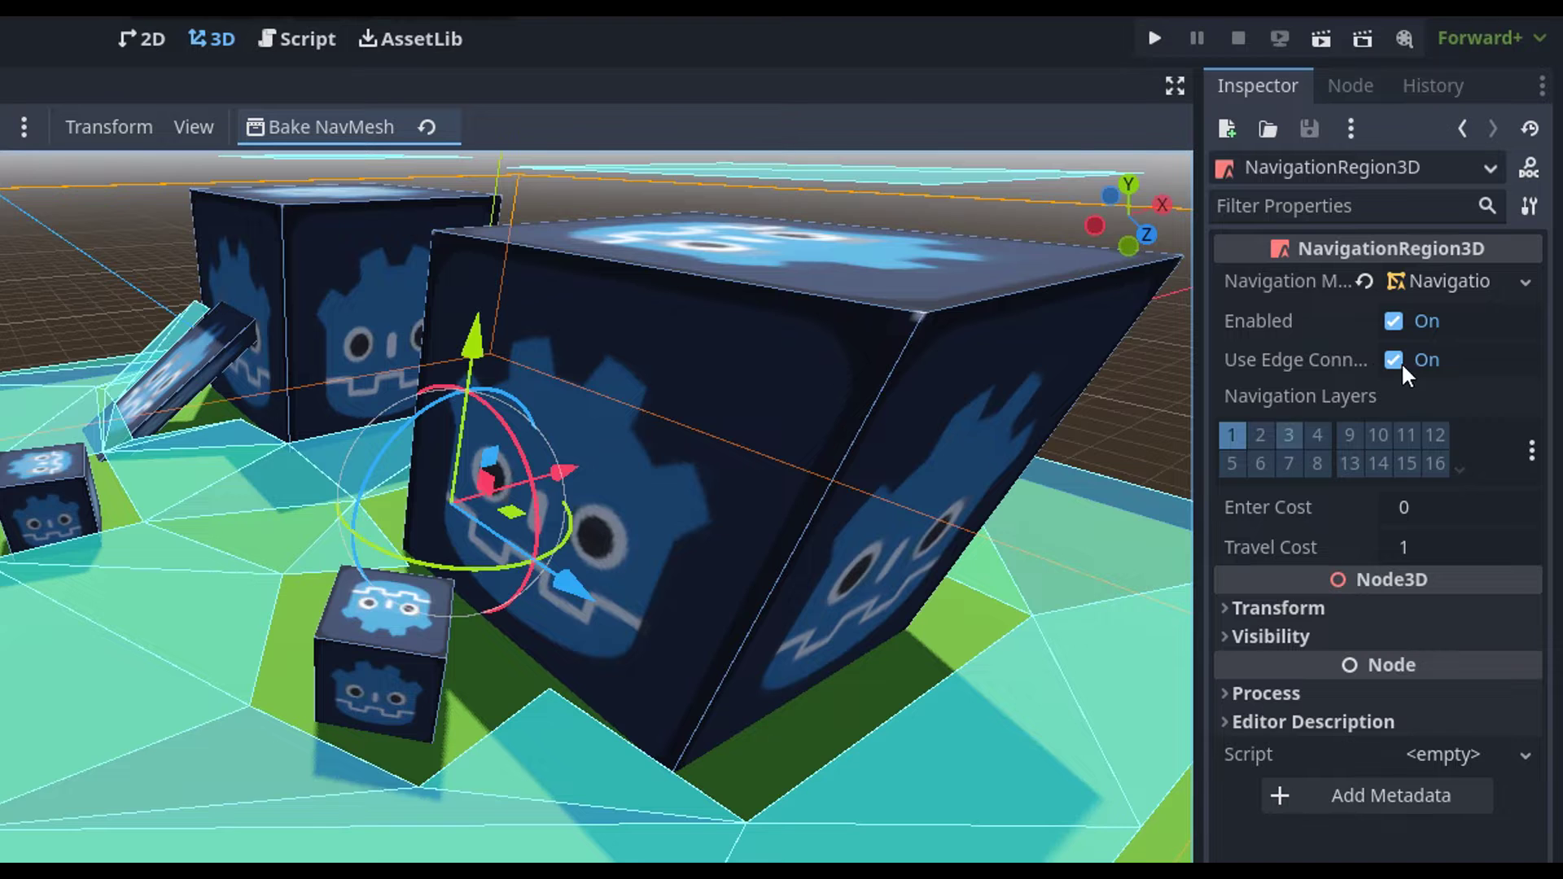
Disable the navigation region and enable it again.
{"action": "mouse_move", "coordinate": [1398, 406]}
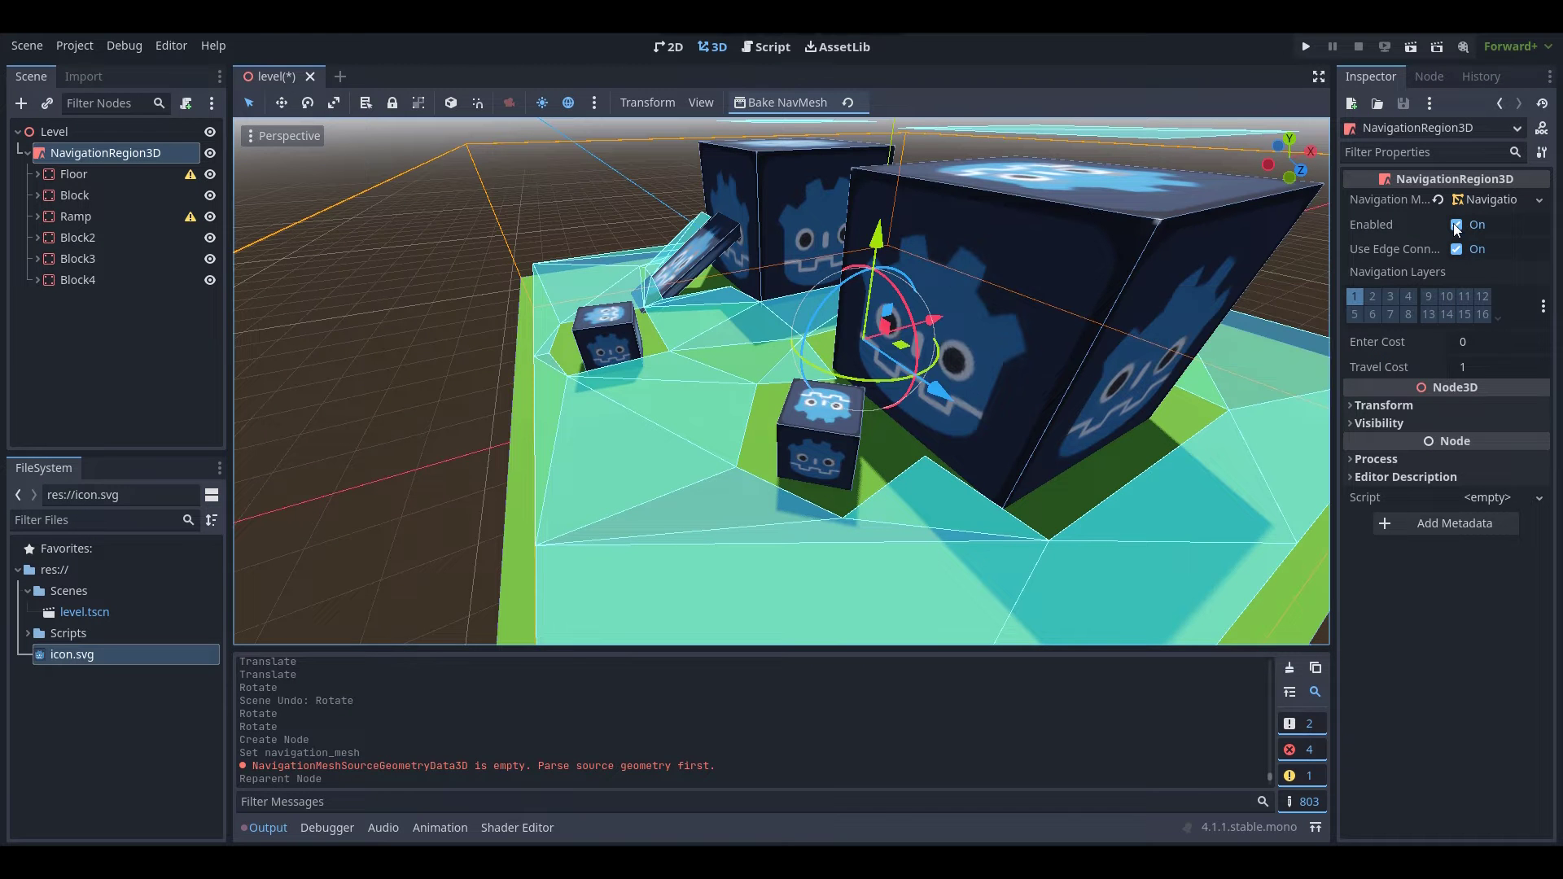
{"action": "left_click", "coordinate": [1394, 322]}
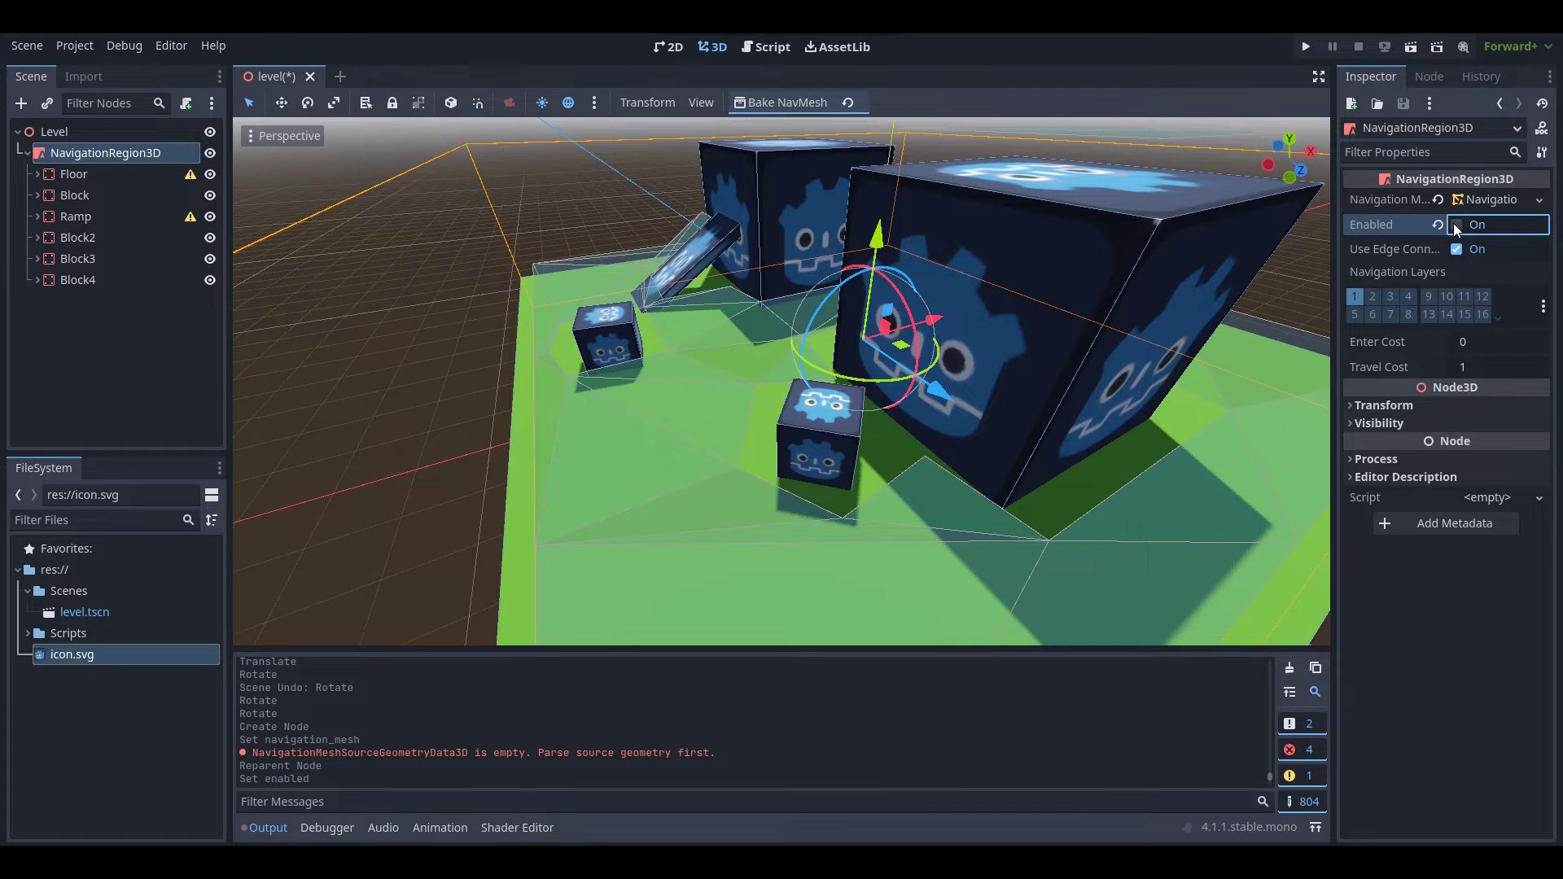
{"action": "left_click", "coordinate": [1457, 227]}
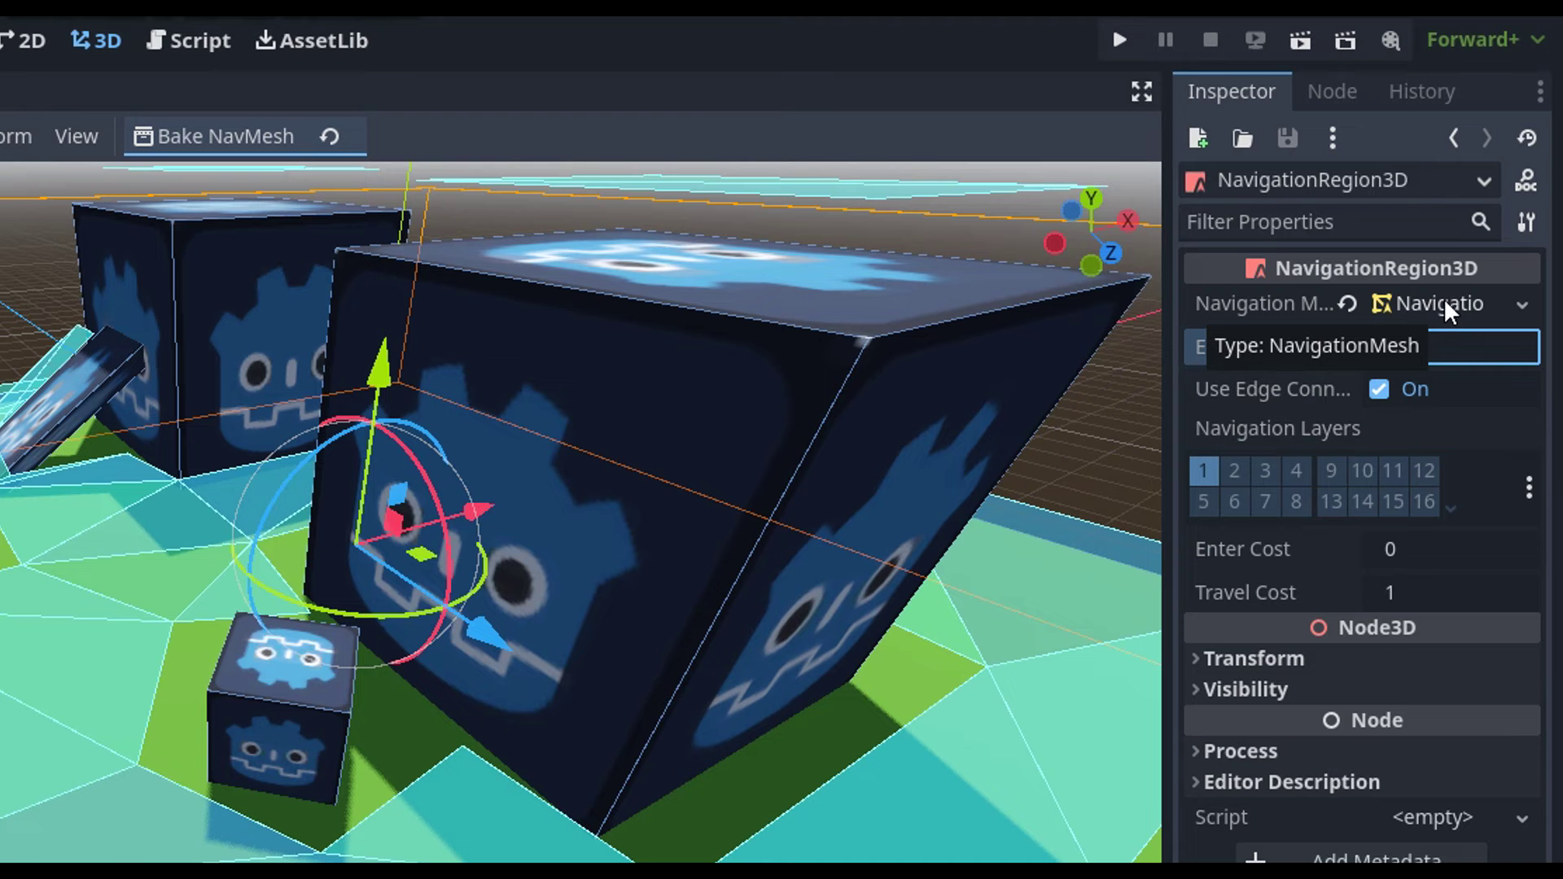
Expand the NavigationMesh resource and review the Partition Type options in its Sampling settings.
{"action": "left_click", "coordinate": [1444, 301]}
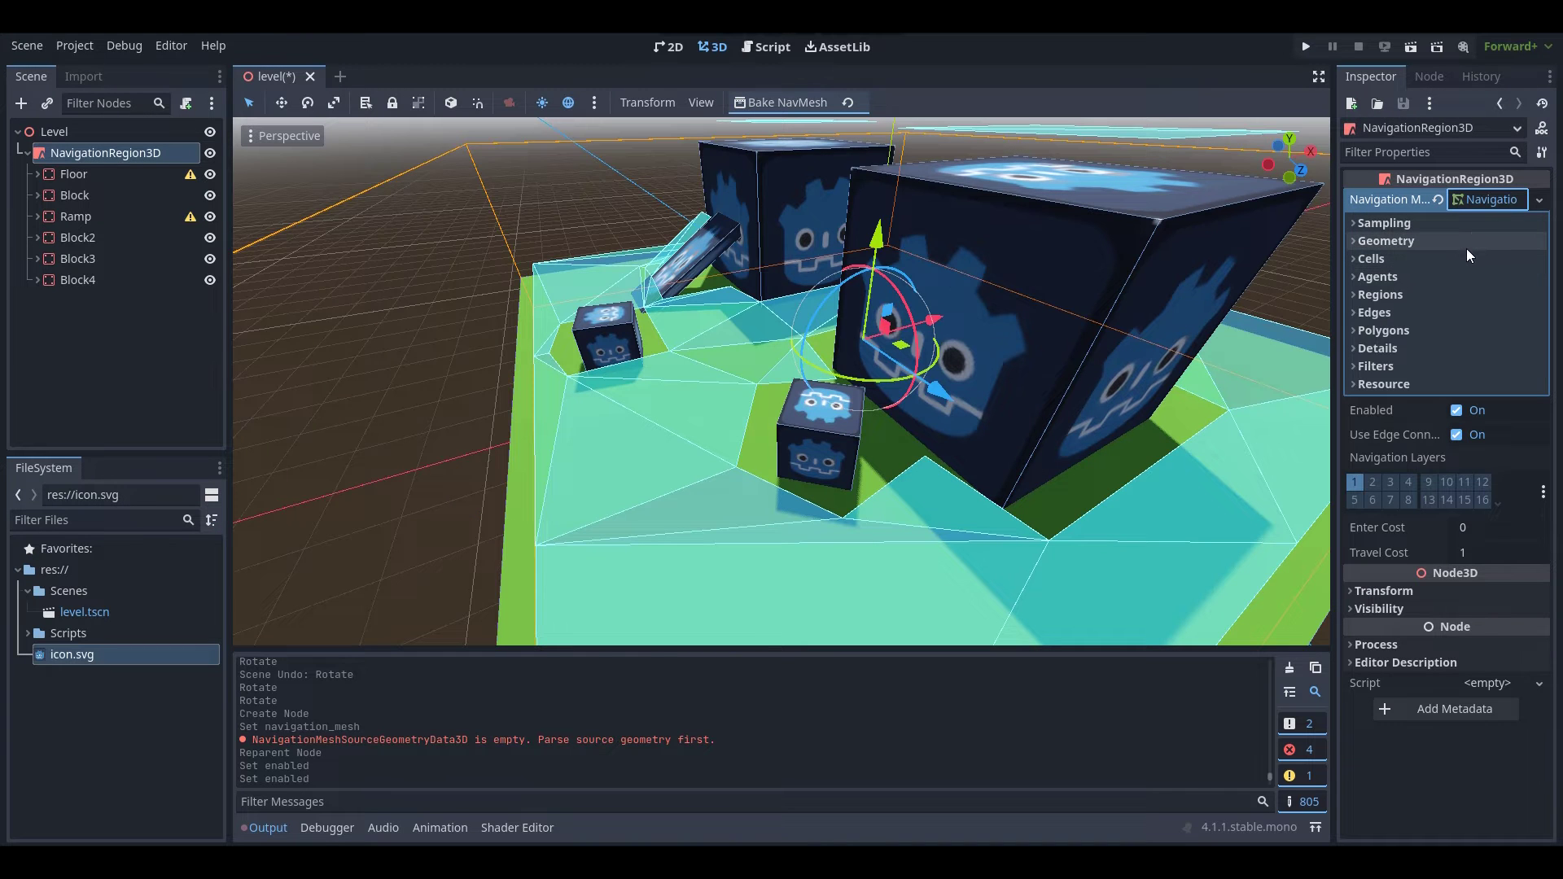
{"action": "left_click", "coordinate": [1420, 223]}
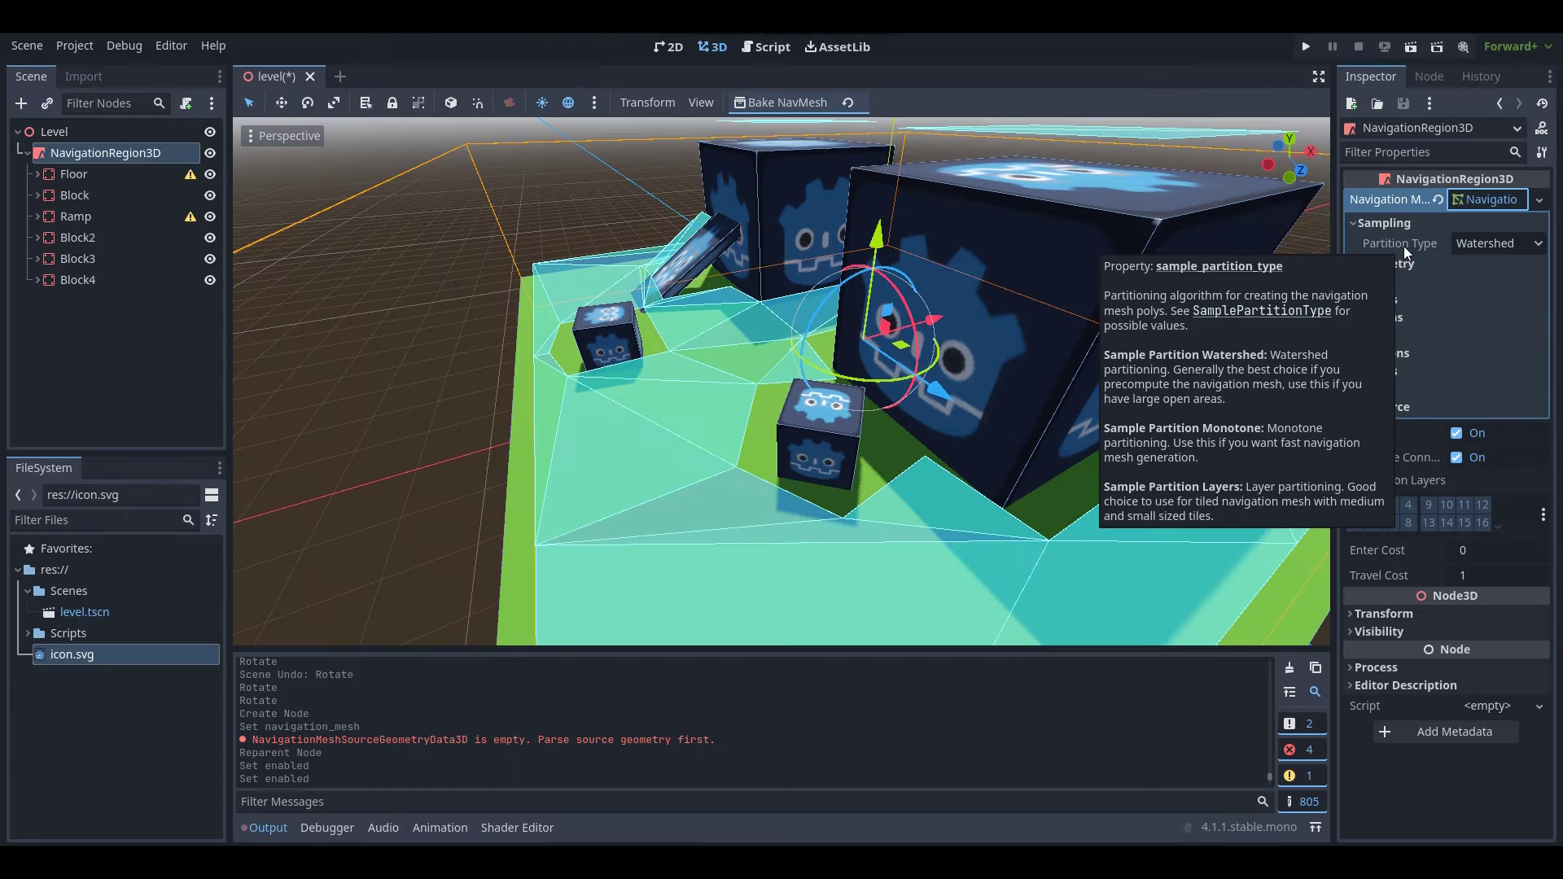
{"action": "left_click", "coordinate": [1468, 243]}
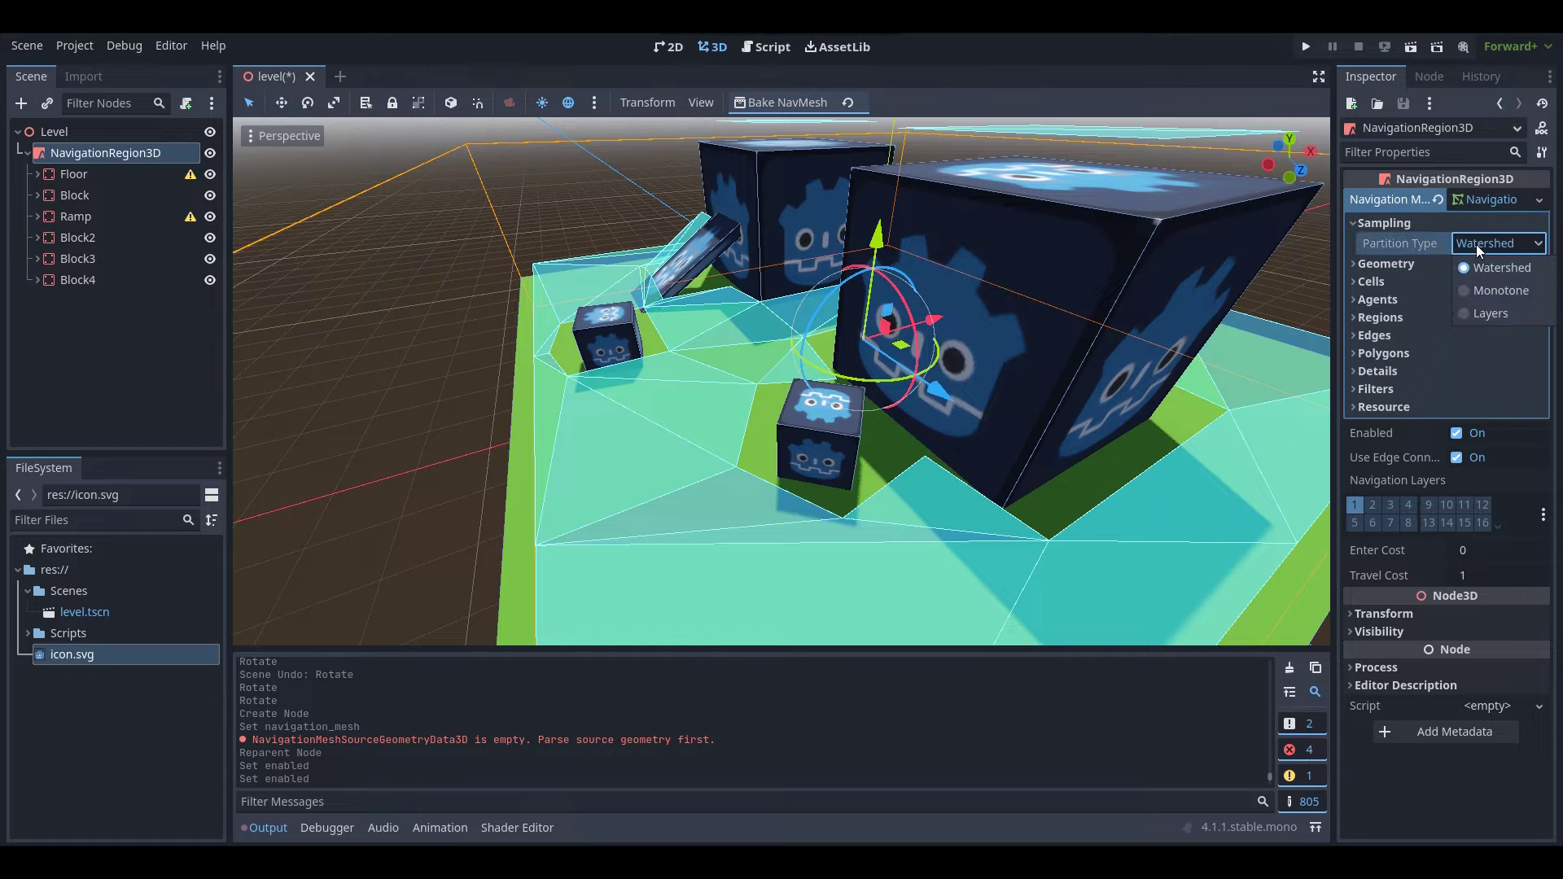
{"action": "left_click", "coordinate": [1477, 244]}
{"action": "left_click", "coordinate": [1433, 223]}
Review the navigation mesh's Geometry and Cells settings, leaving only the Cells group expanded.
{"action": "left_click", "coordinate": [1449, 237]}
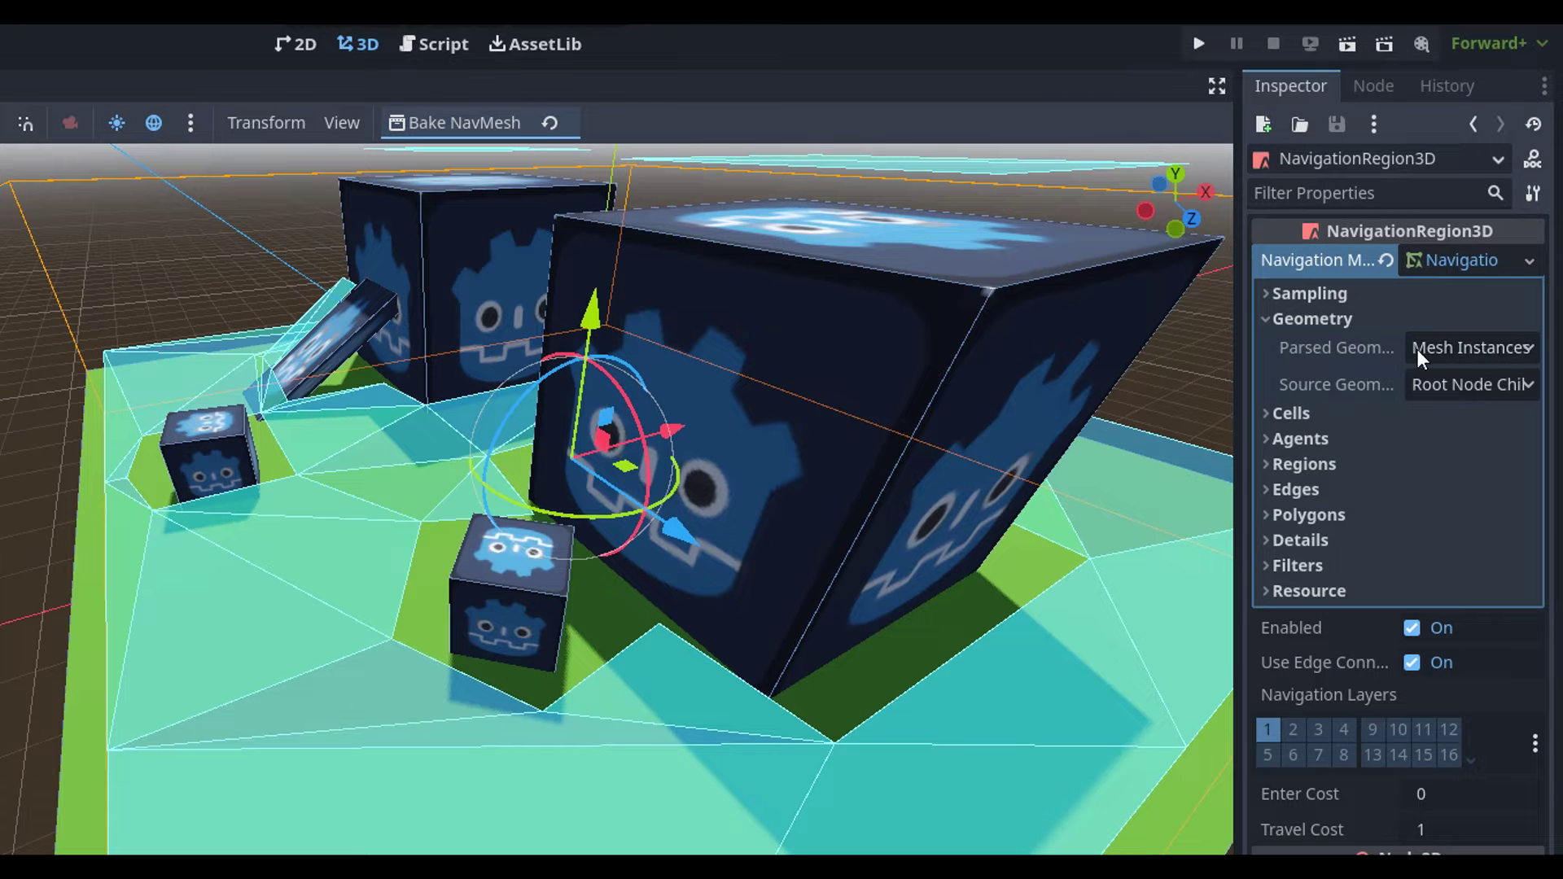
{"action": "left_click", "coordinate": [1446, 342]}
{"action": "left_click", "coordinate": [1335, 413]}
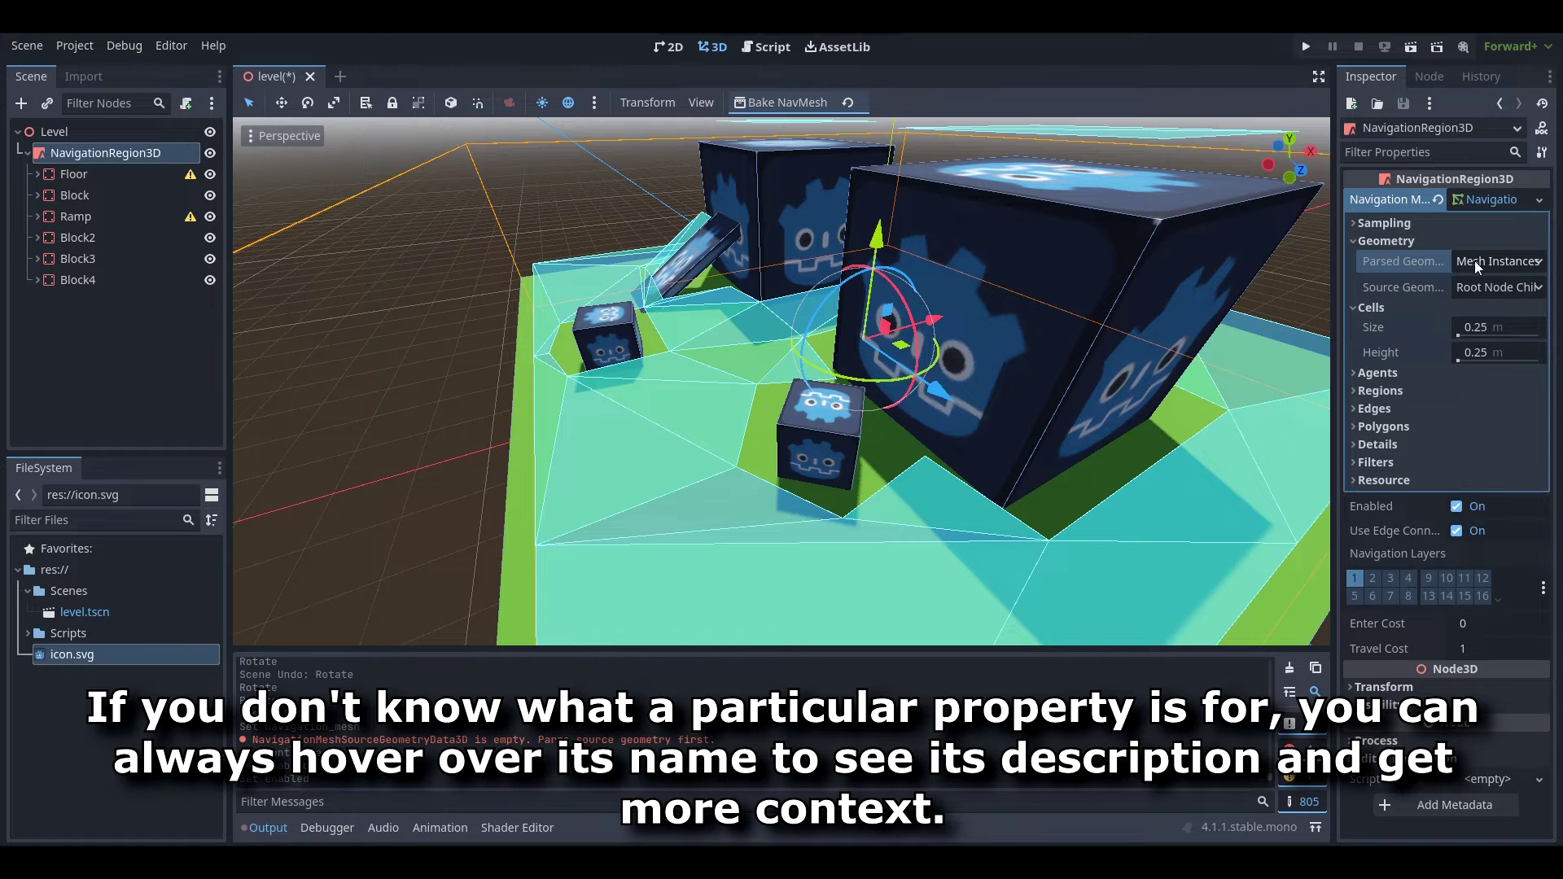
{"action": "left_click", "coordinate": [1424, 223]}
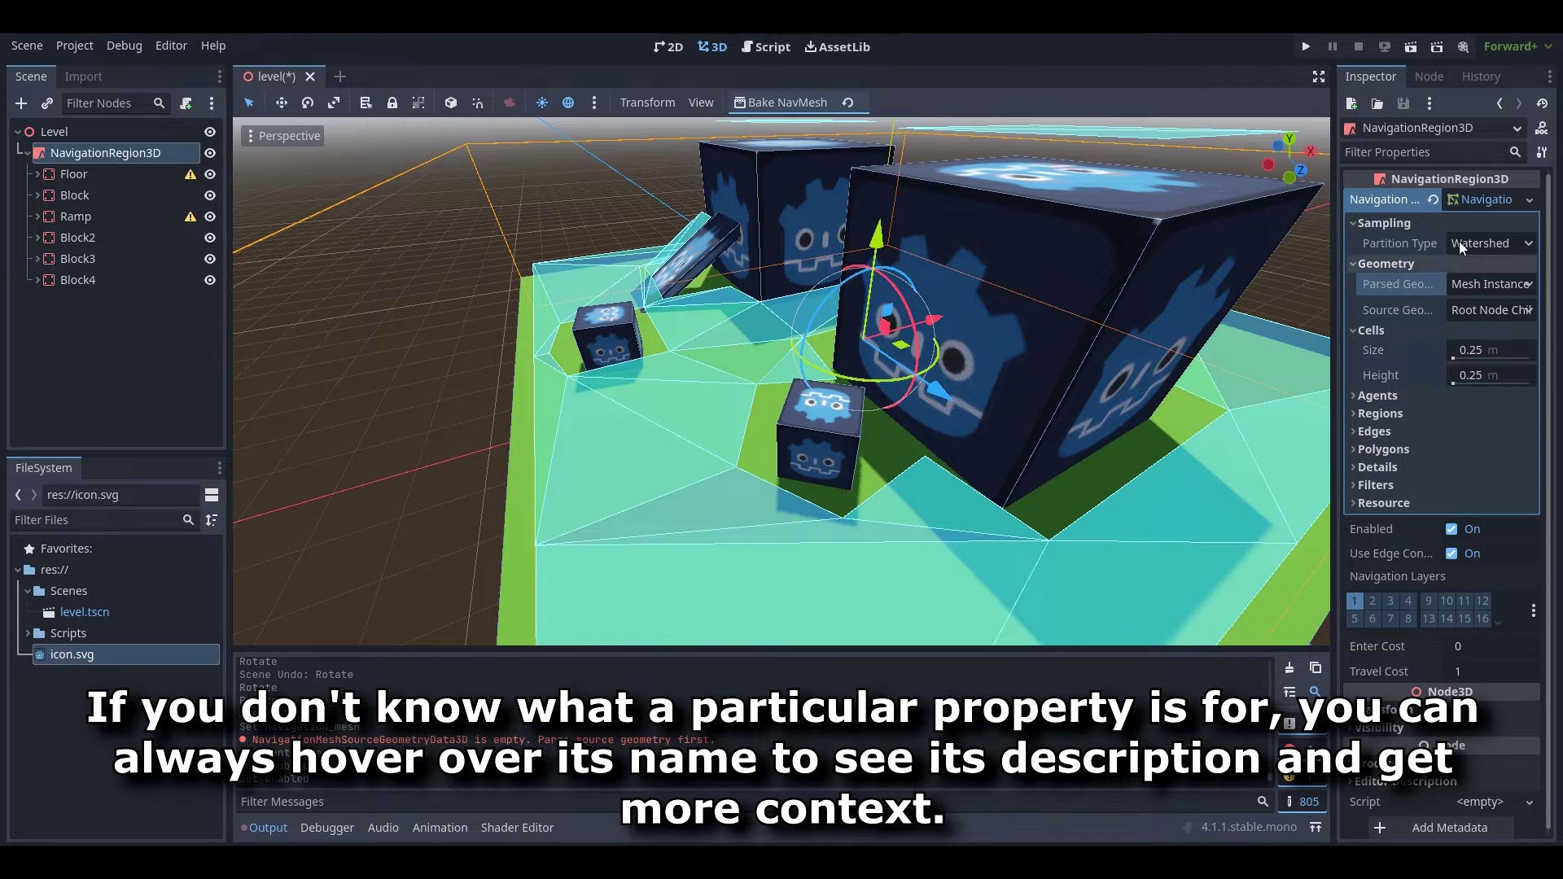
{"action": "left_click", "coordinate": [1407, 264]}
{"action": "left_click", "coordinate": [1413, 223]}
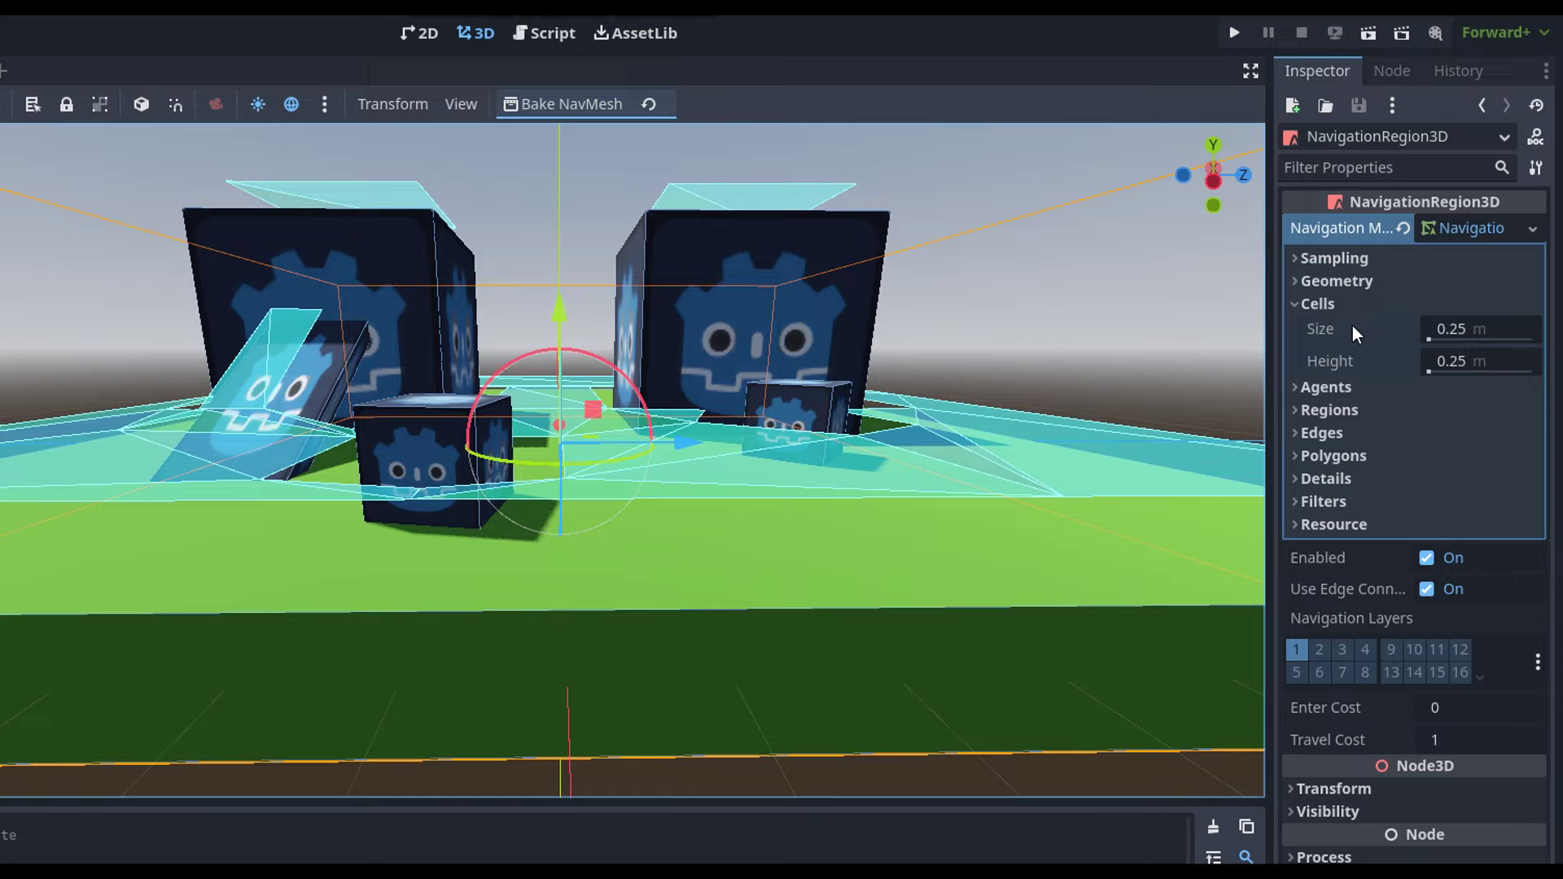
Set the navigation mesh's cell height to 0.05 m and rebake the mesh.
{"action": "mouse_move", "coordinate": [1354, 332]}
{"action": "mouse_move", "coordinate": [1329, 368]}
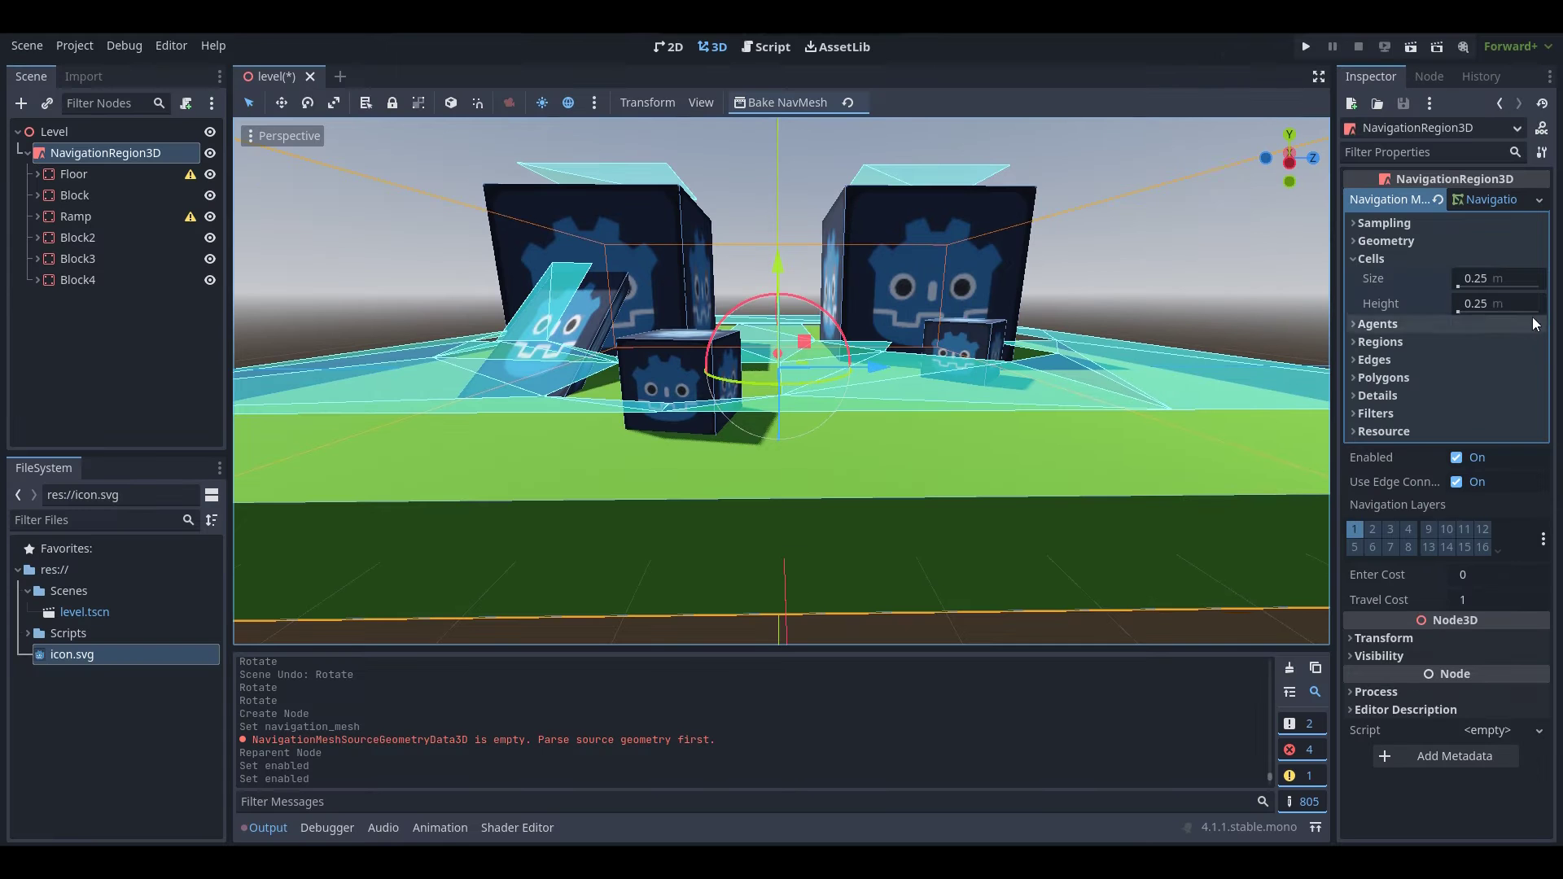
{"action": "left_click", "coordinate": [1480, 361]}
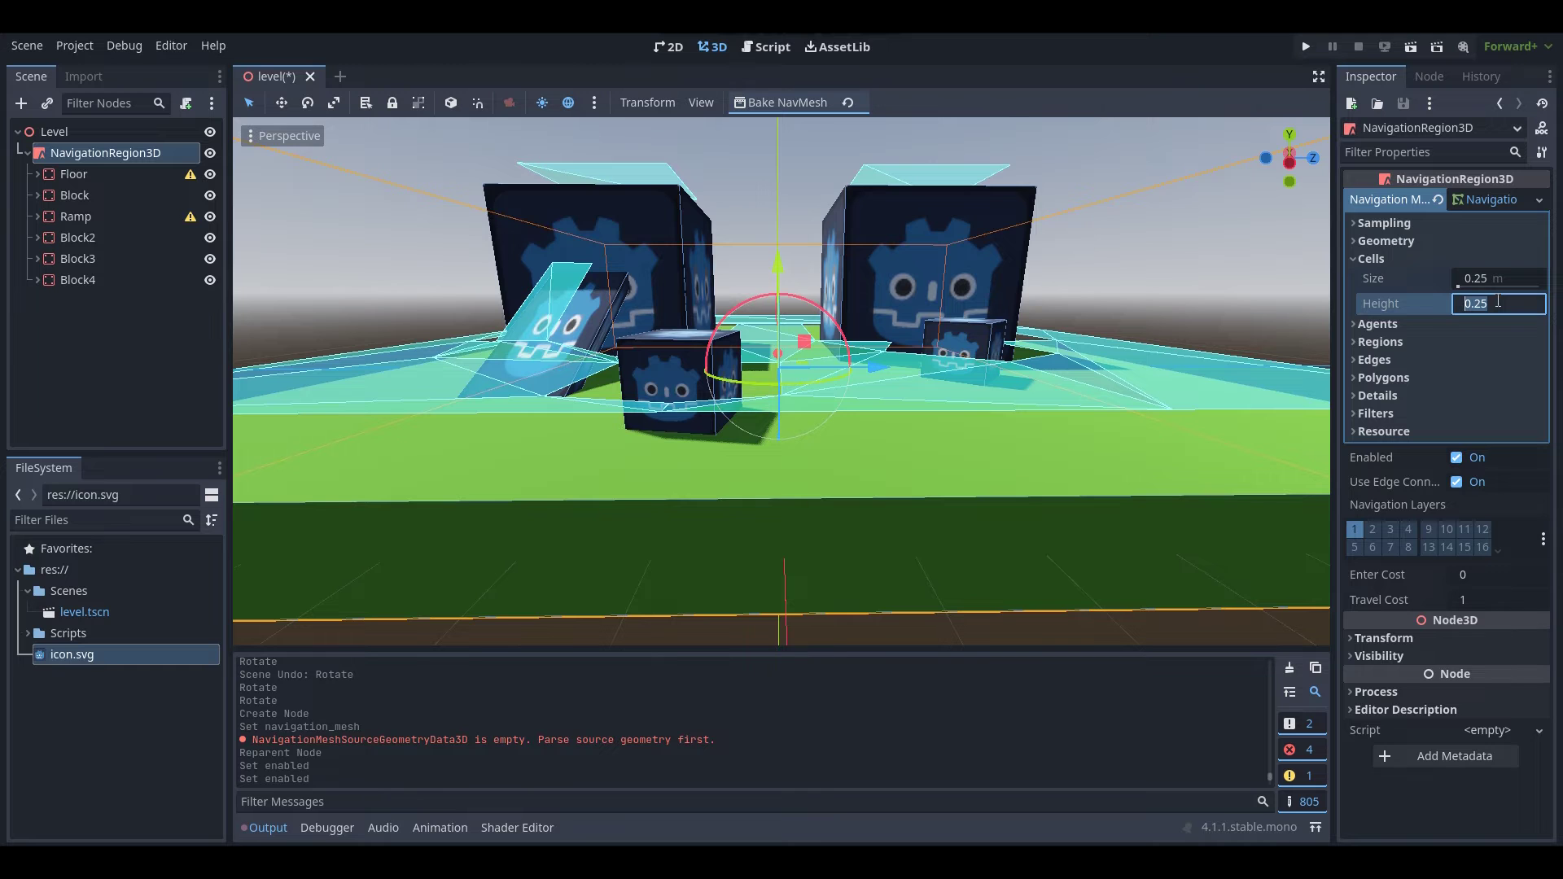
{"action": "type", "text": "0.05"}
{"action": "key", "text": "Return"}
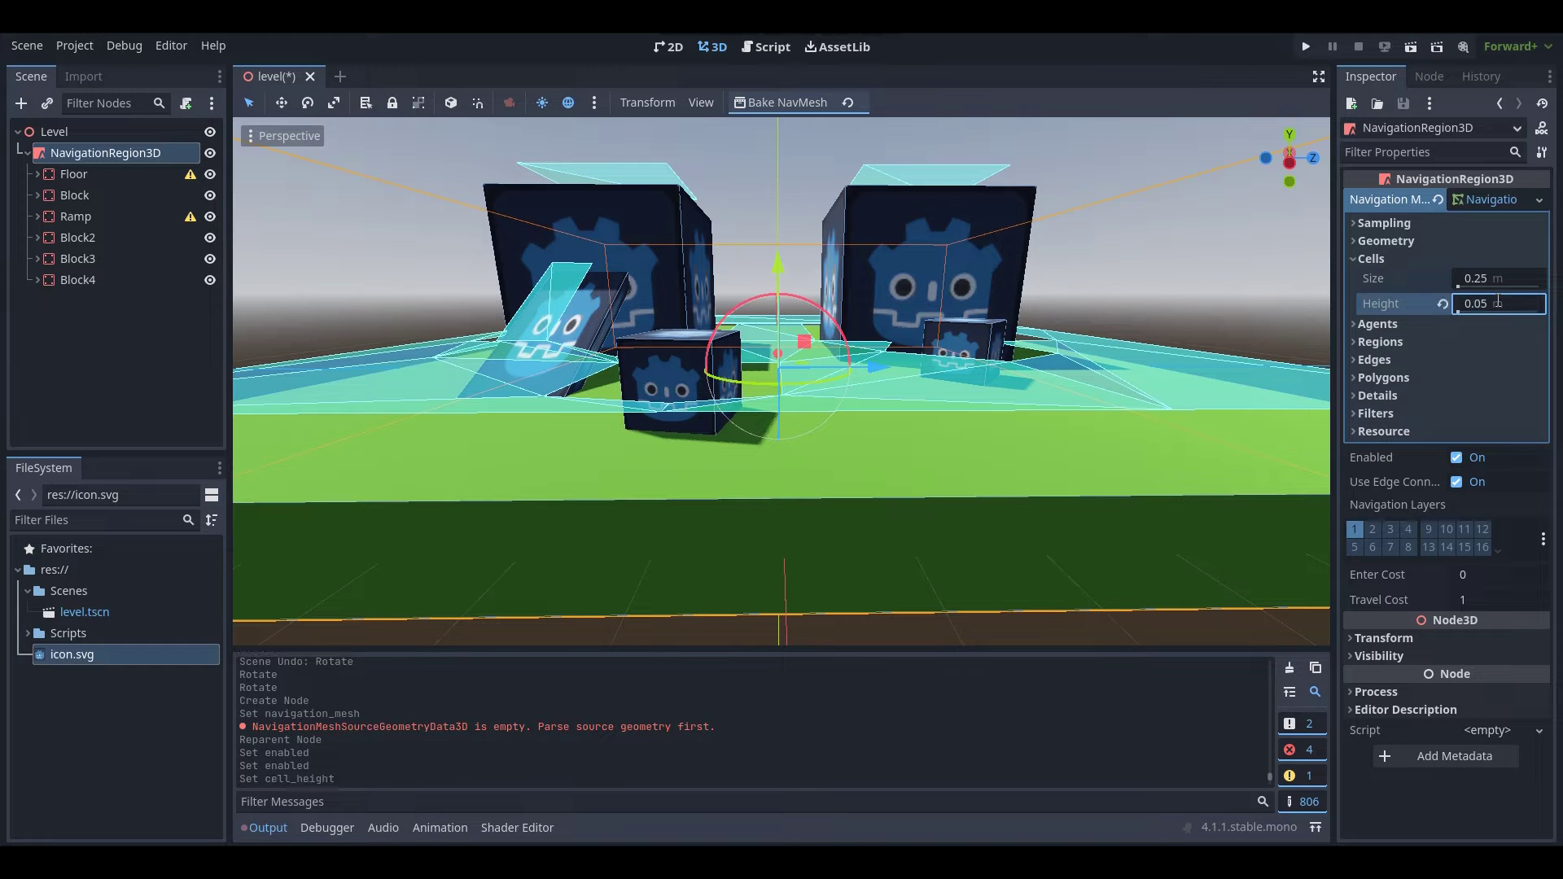
{"action": "left_click", "coordinate": [784, 107]}
Examine the rebaked mesh around the ramp, the small block and the floor edges.
{"action": "key", "text": "w"}
{"action": "key", "text": "a"}
{"action": "right_click_drag", "start_coordinate": [985, 224], "coordinate": [1210, 244]}
{"action": "key", "text": "w"}
{"action": "key", "text": "a"}
{"action": "key", "text": "s"}
{"action": "key", "text": "d"}
{"action": "key", "text": "w"}
{"action": "mouse_move", "coordinate": [806, 371]}
{"action": "right_mouse_down"}
{"action": "mouse_move", "coordinate": [757, 366]}
{"action": "mouse_move", "coordinate": [781, 399]}
{"action": "mouse_move", "coordinate": [798, 383]}
{"action": "right_mouse_up"}
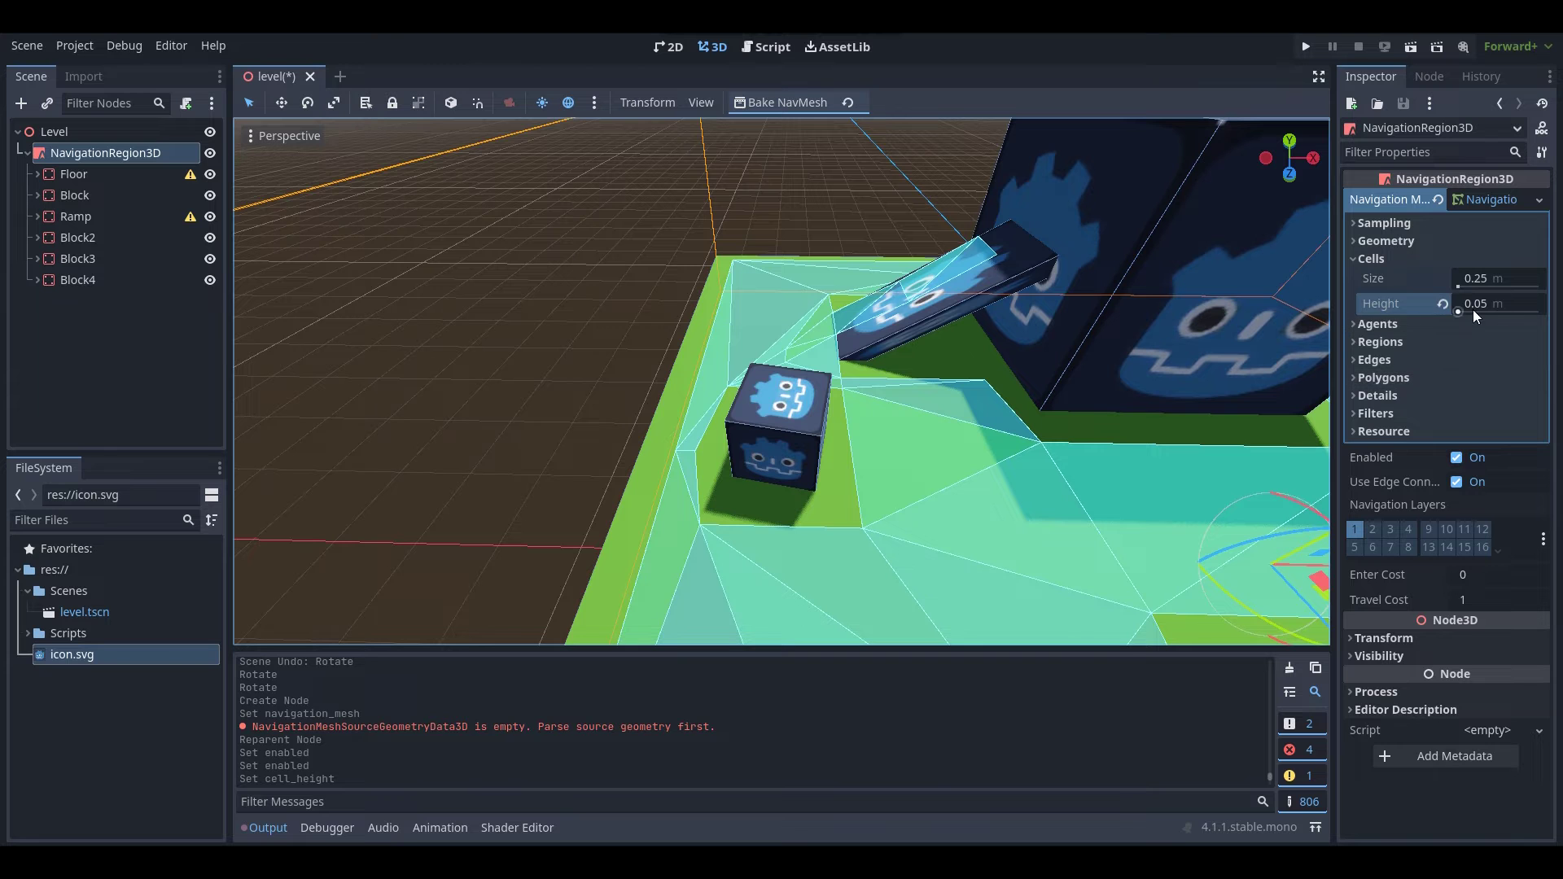
Reset the cell height to its default of 0.25 m, rebake, and inspect the mesh near the ramp.
{"action": "left_click", "coordinate": [1442, 305]}
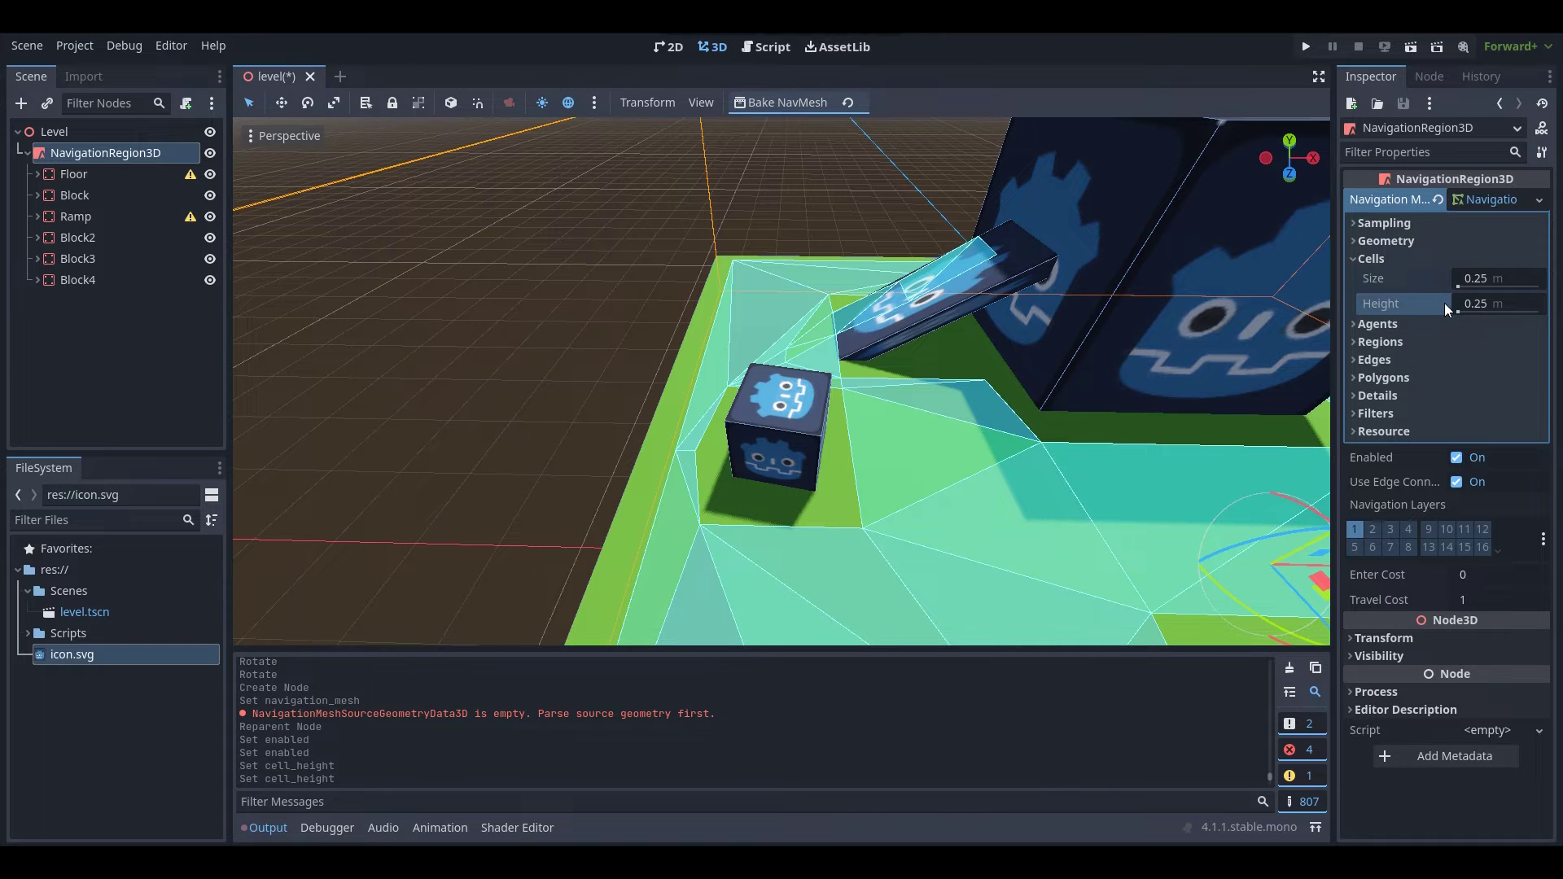
{"action": "left_click", "coordinate": [774, 103]}
{"action": "right_click_drag", "start_coordinate": [933, 256], "coordinate": [936, 261]}
{"action": "key", "text": "w"}
{"action": "right_click_drag", "start_coordinate": [749, 397], "coordinate": [749, 397]}
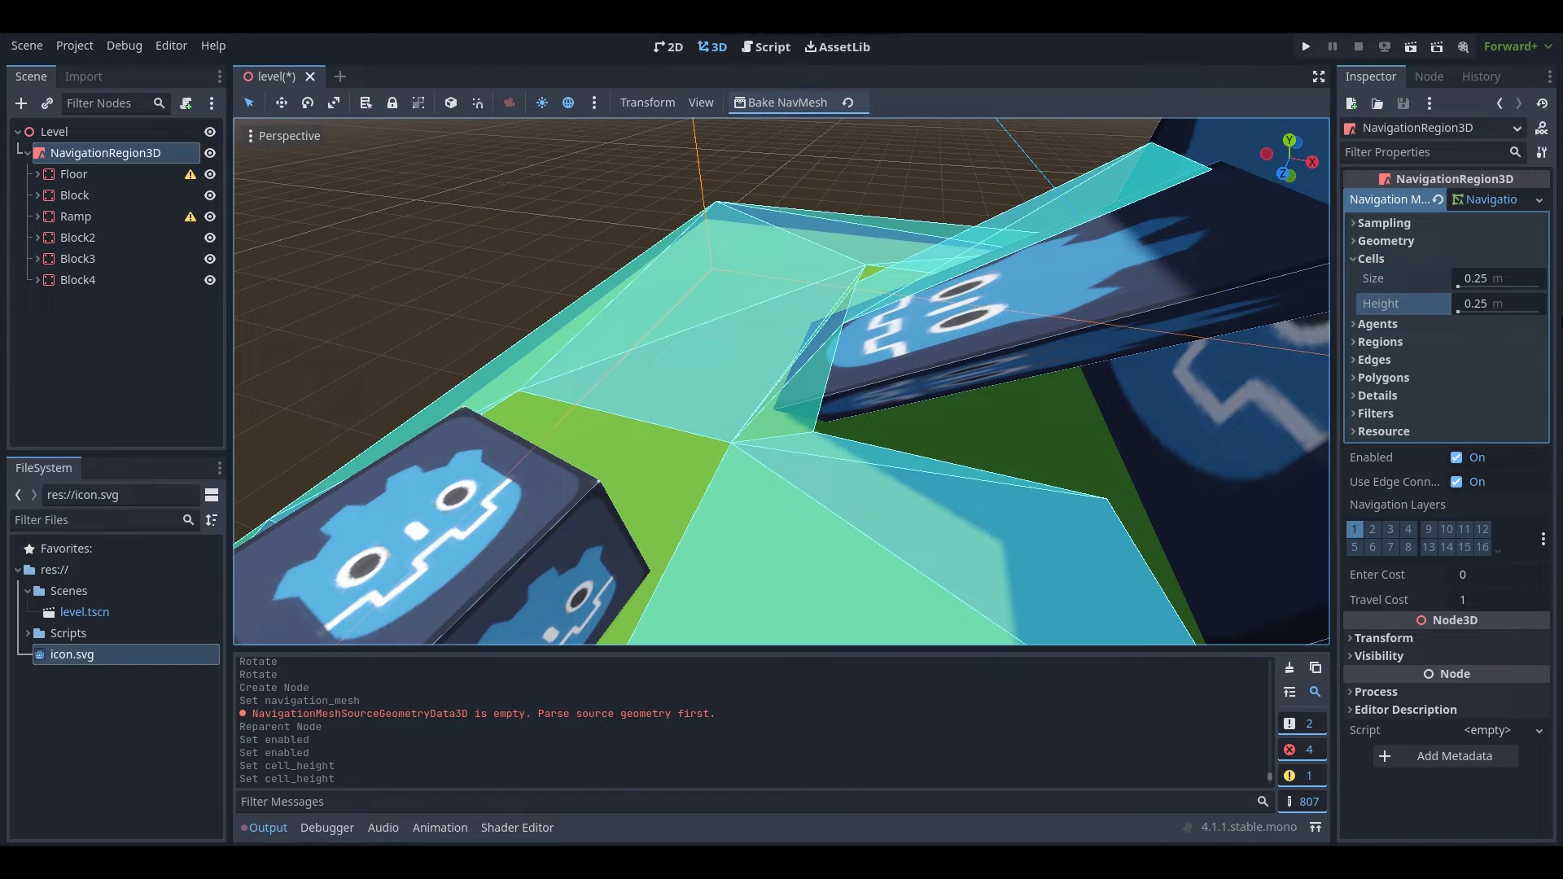
Set the cell height to 0.05 m and rebake the navigation mesh, checking it around the ramp.
{"action": "left_click", "coordinate": [1508, 300]}
{"action": "type", "text": "0"}
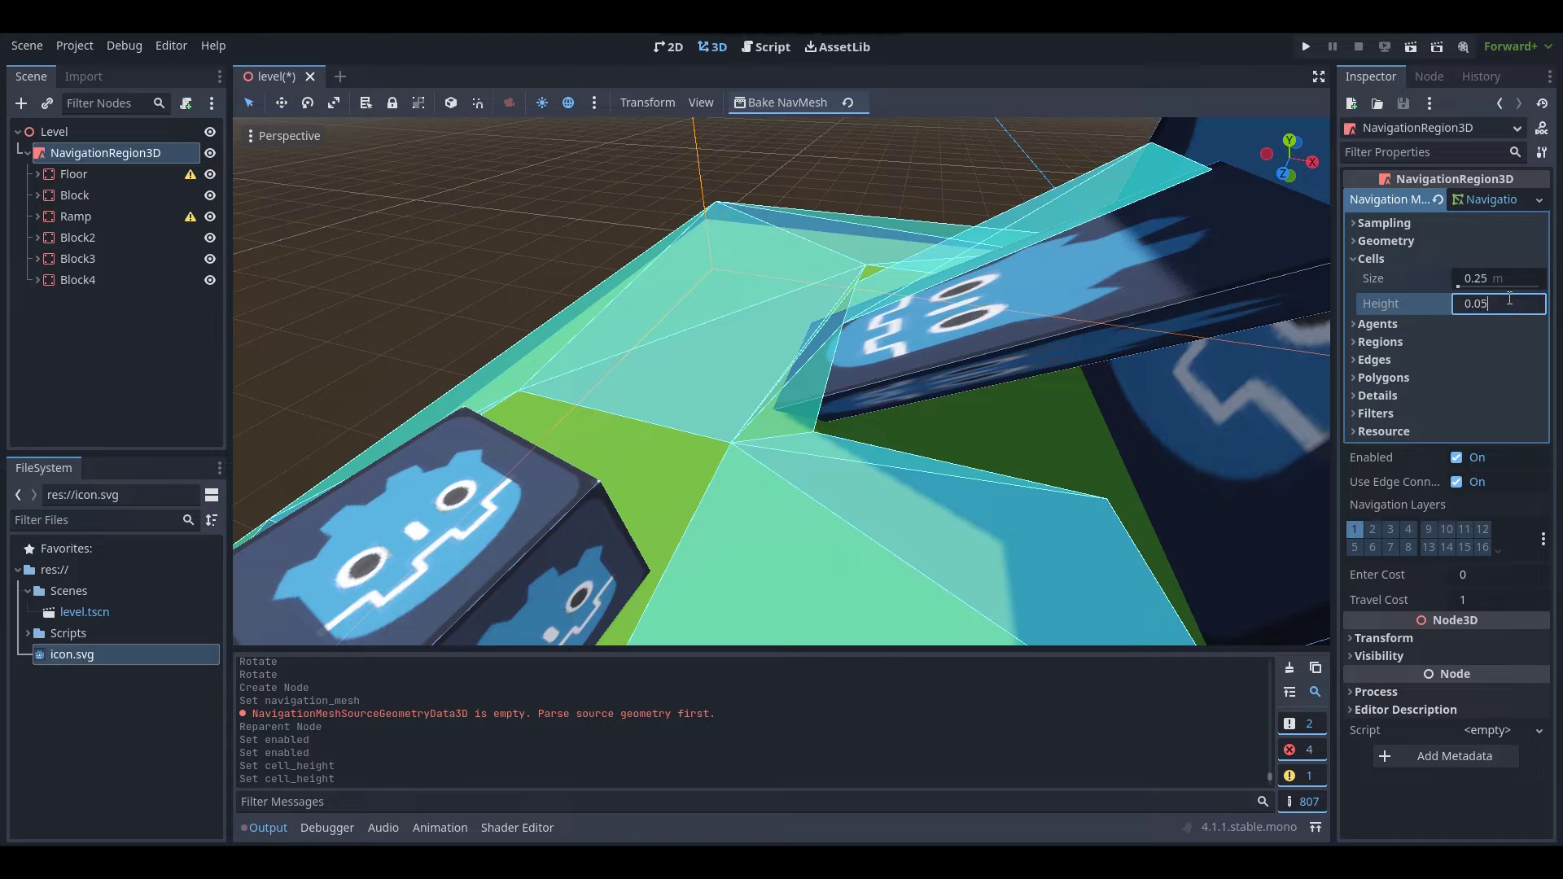
{"action": "key", "text": "Return"}
{"action": "left_click", "coordinate": [778, 108]}
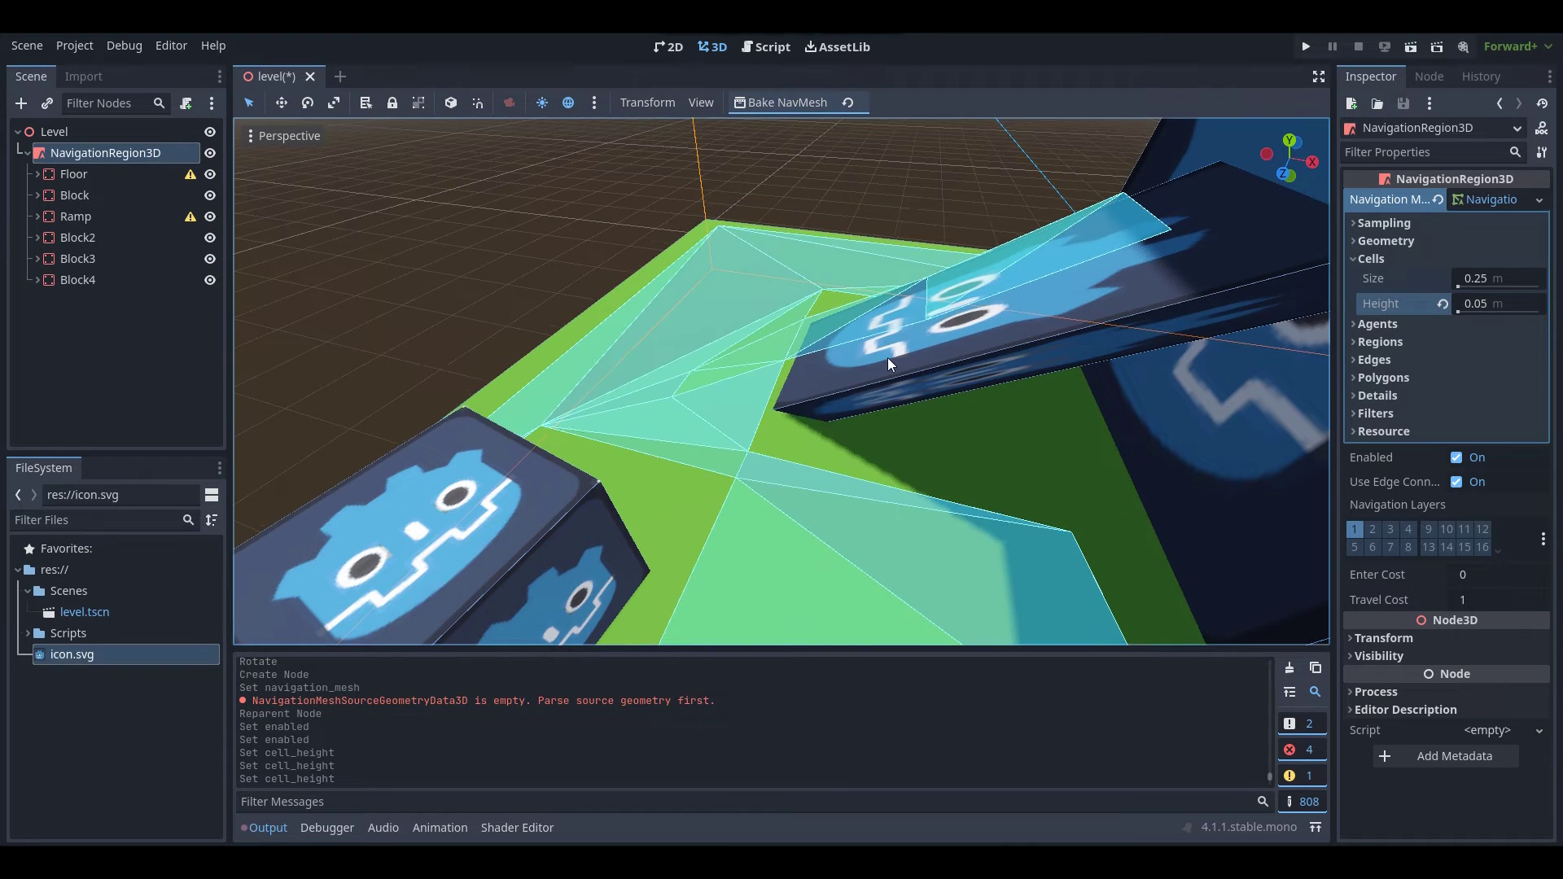
{"action": "right_click_drag", "start_coordinate": [888, 358], "coordinate": [1204, 319]}
Try cell sizes of 0.2 m and 0.3 m, rebaking the mesh to compare its coverage.
{"action": "left_click", "coordinate": [1493, 277]}
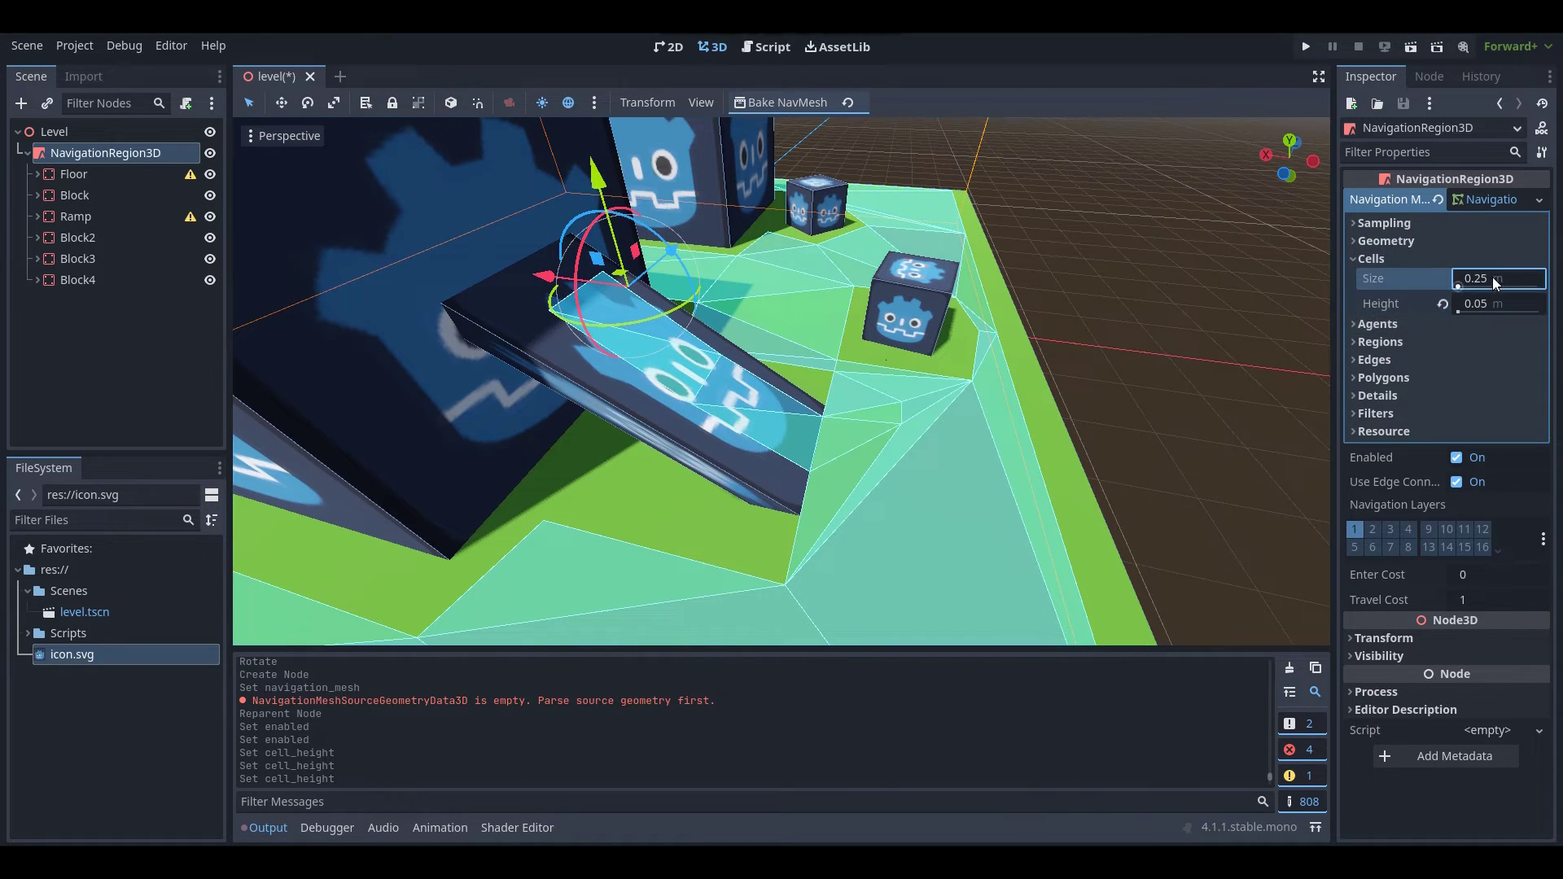
{"action": "type", "text": "0.2"}
{"action": "key", "text": "Return"}
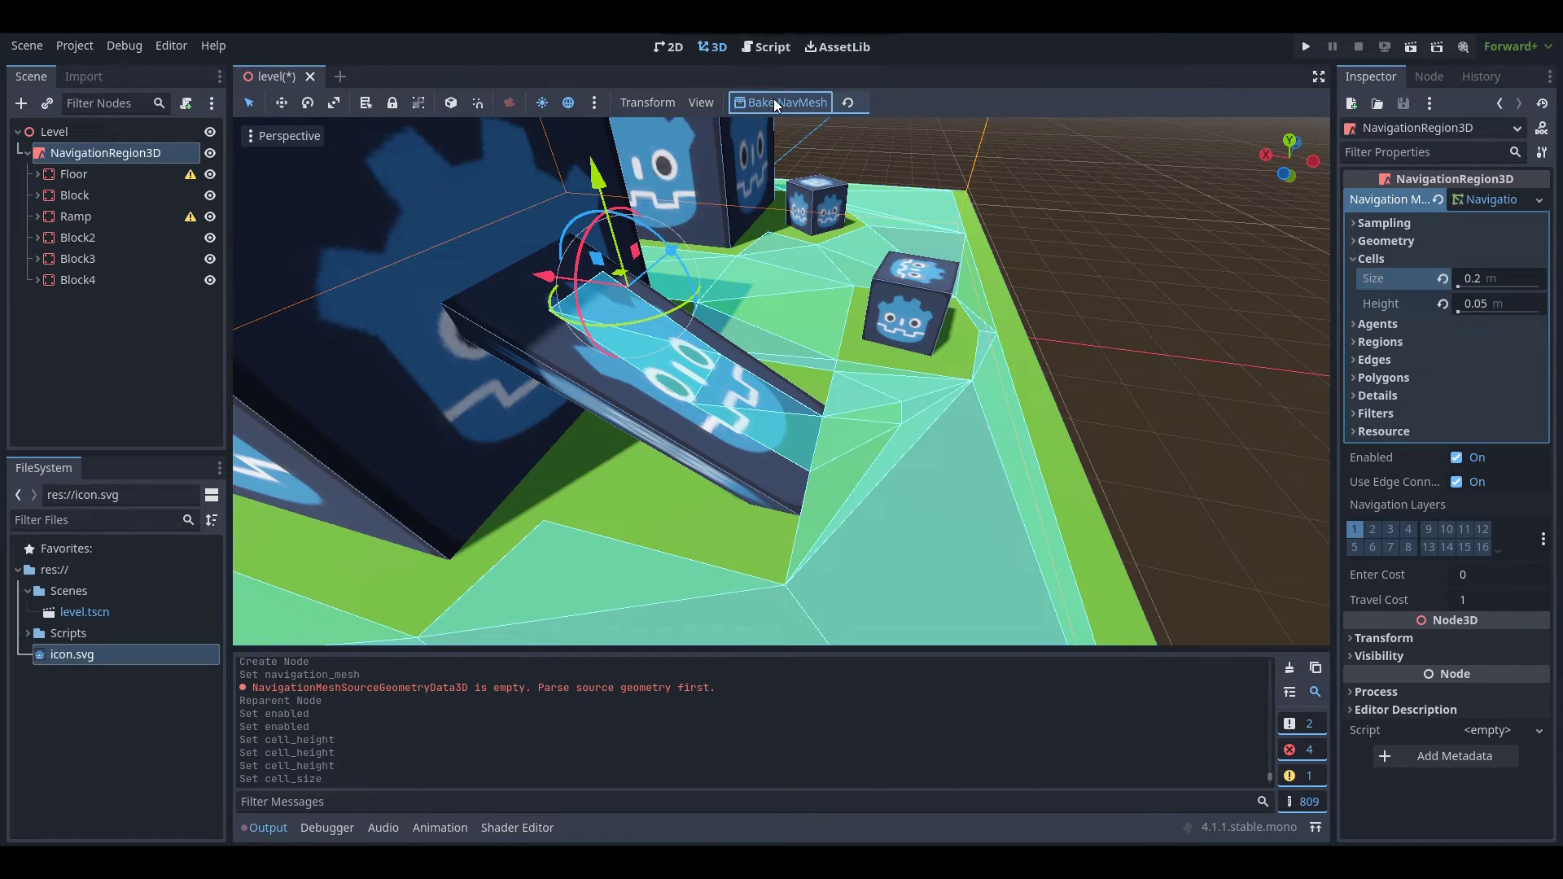
{"action": "left_click", "coordinate": [774, 100]}
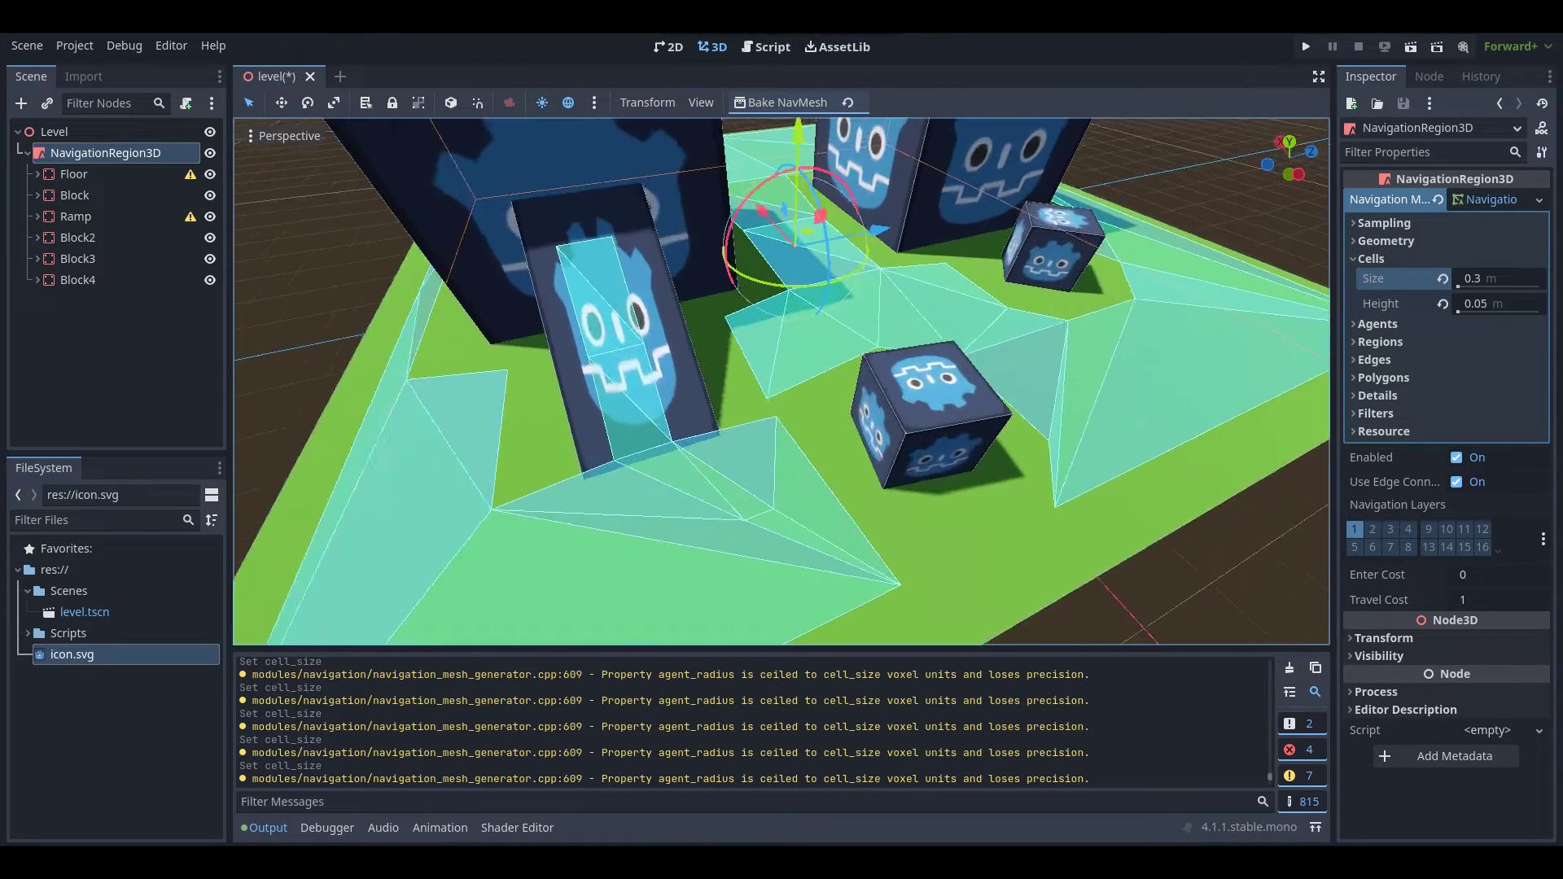
{"action": "right_click_drag", "start_coordinate": [782, 381], "coordinate": [1080, 238]}
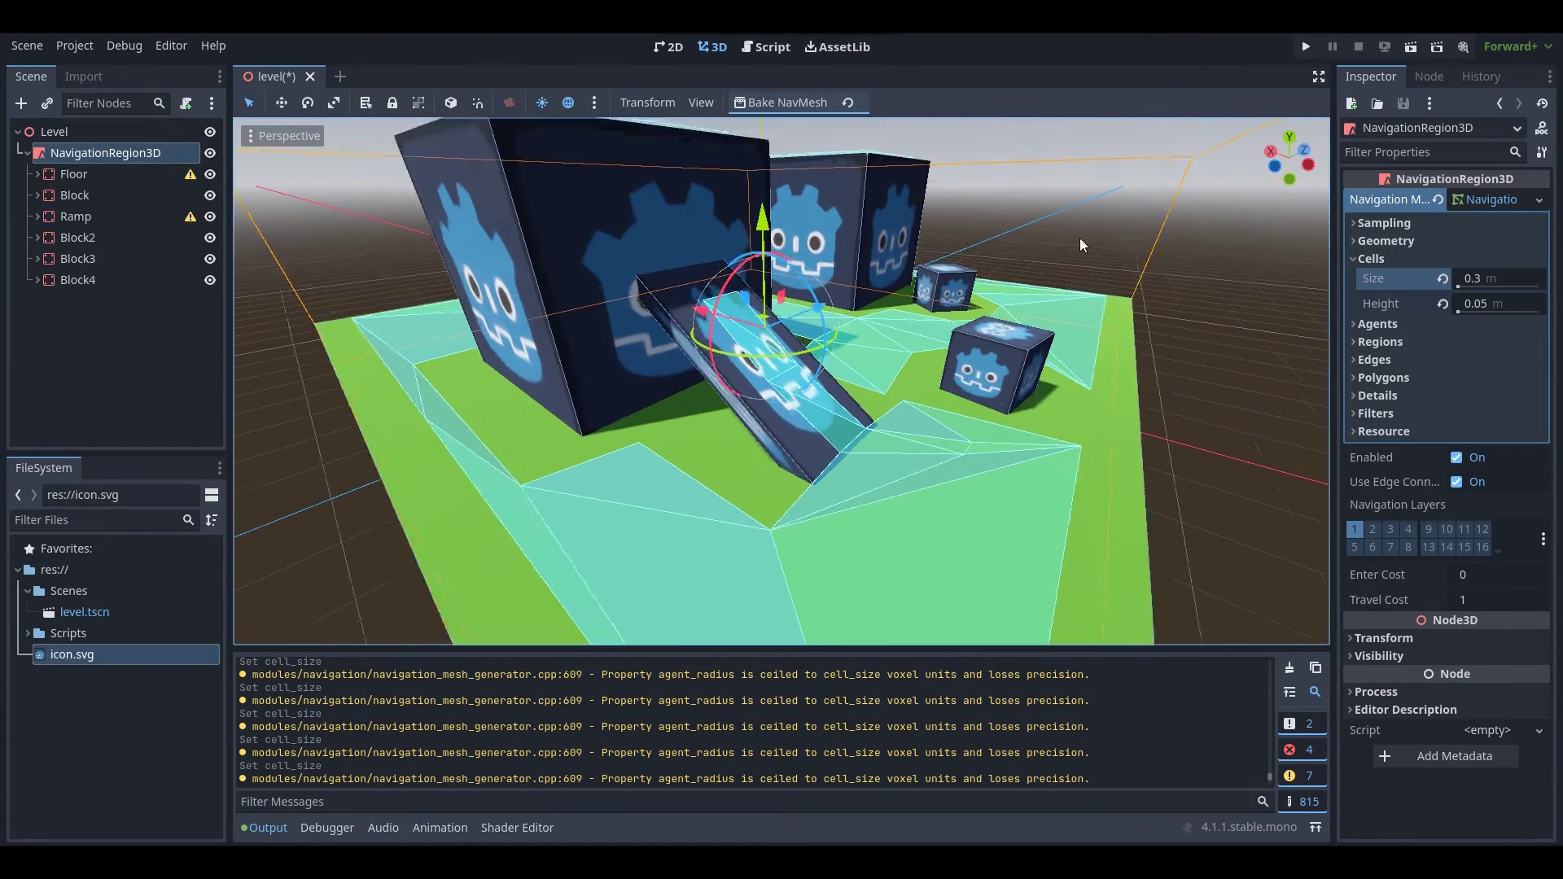
Reset the cell size to its default of 0.25 m and rebake the navigation mesh.
{"action": "left_click", "coordinate": [1501, 277]}
{"action": "left_click", "coordinate": [1508, 279]}
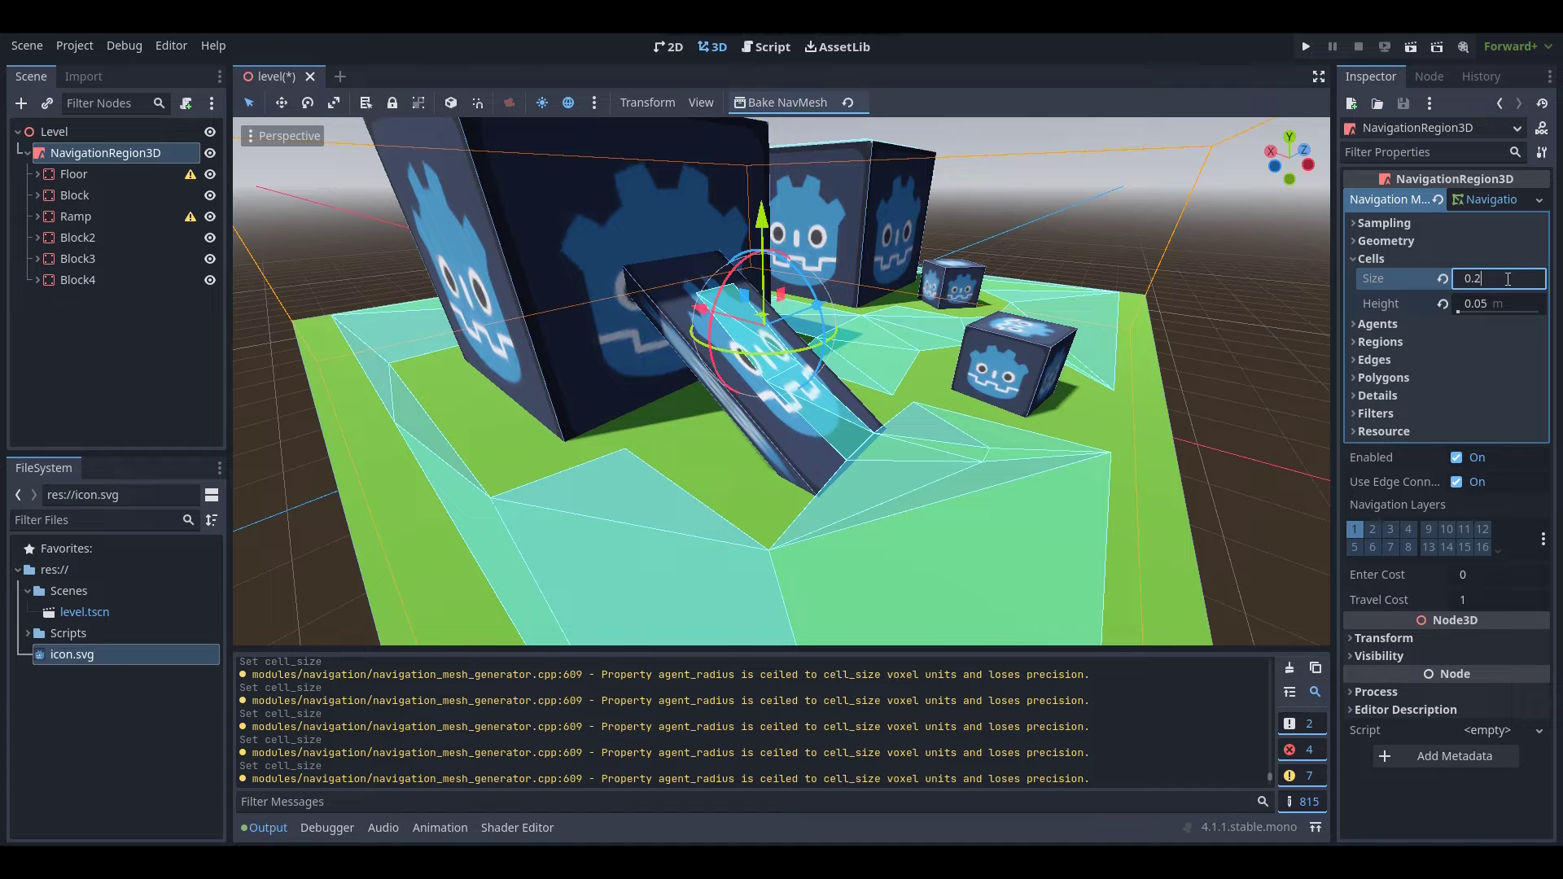
{"action": "left_click", "coordinate": [1442, 279]}
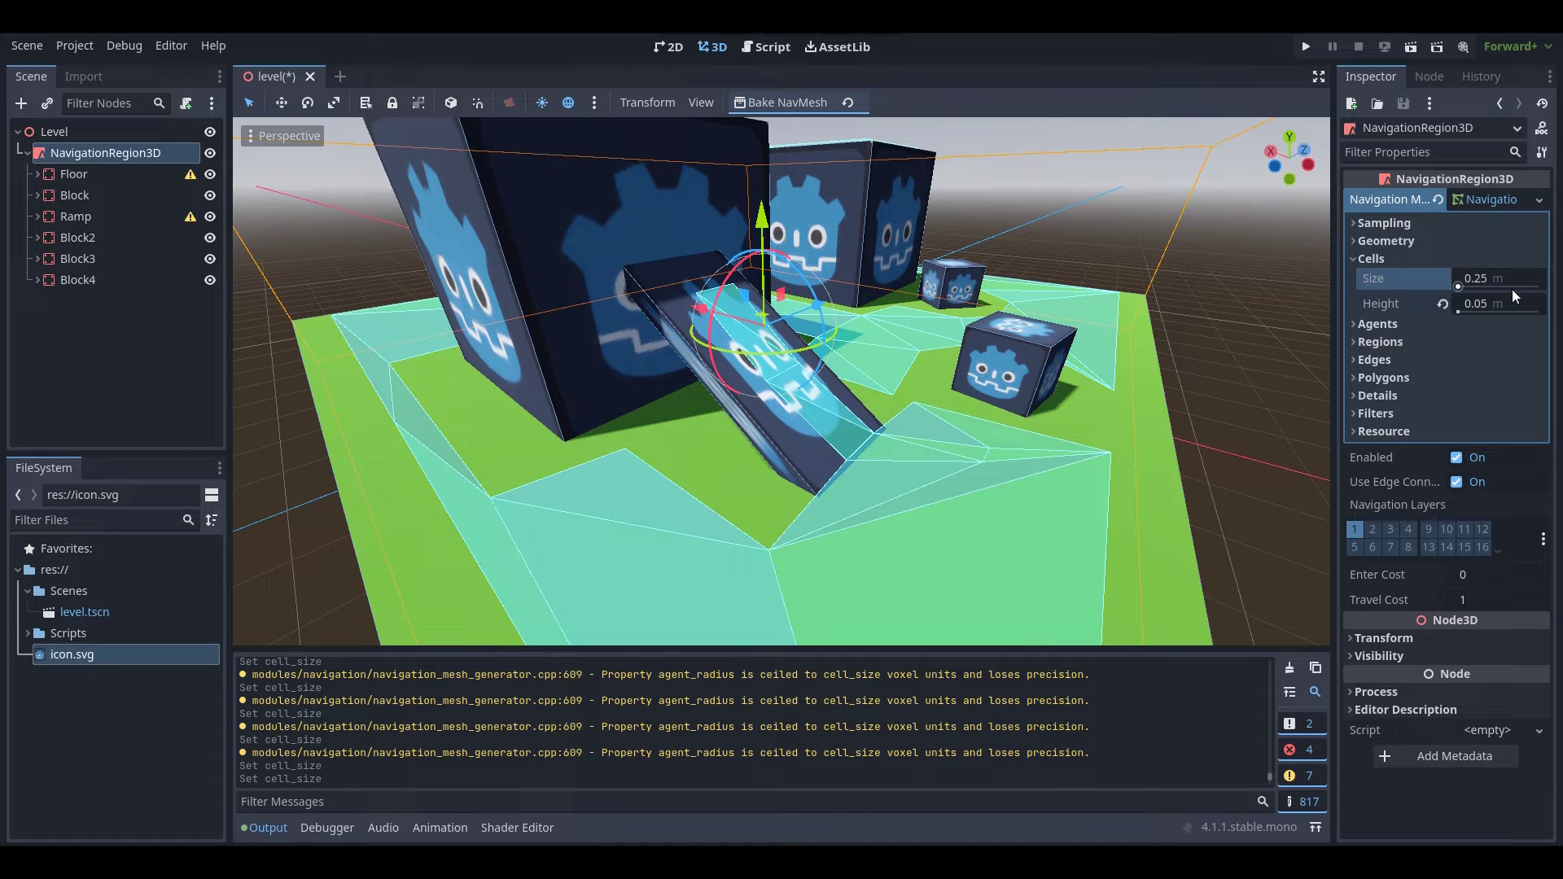
{"action": "left_click", "coordinate": [760, 103]}
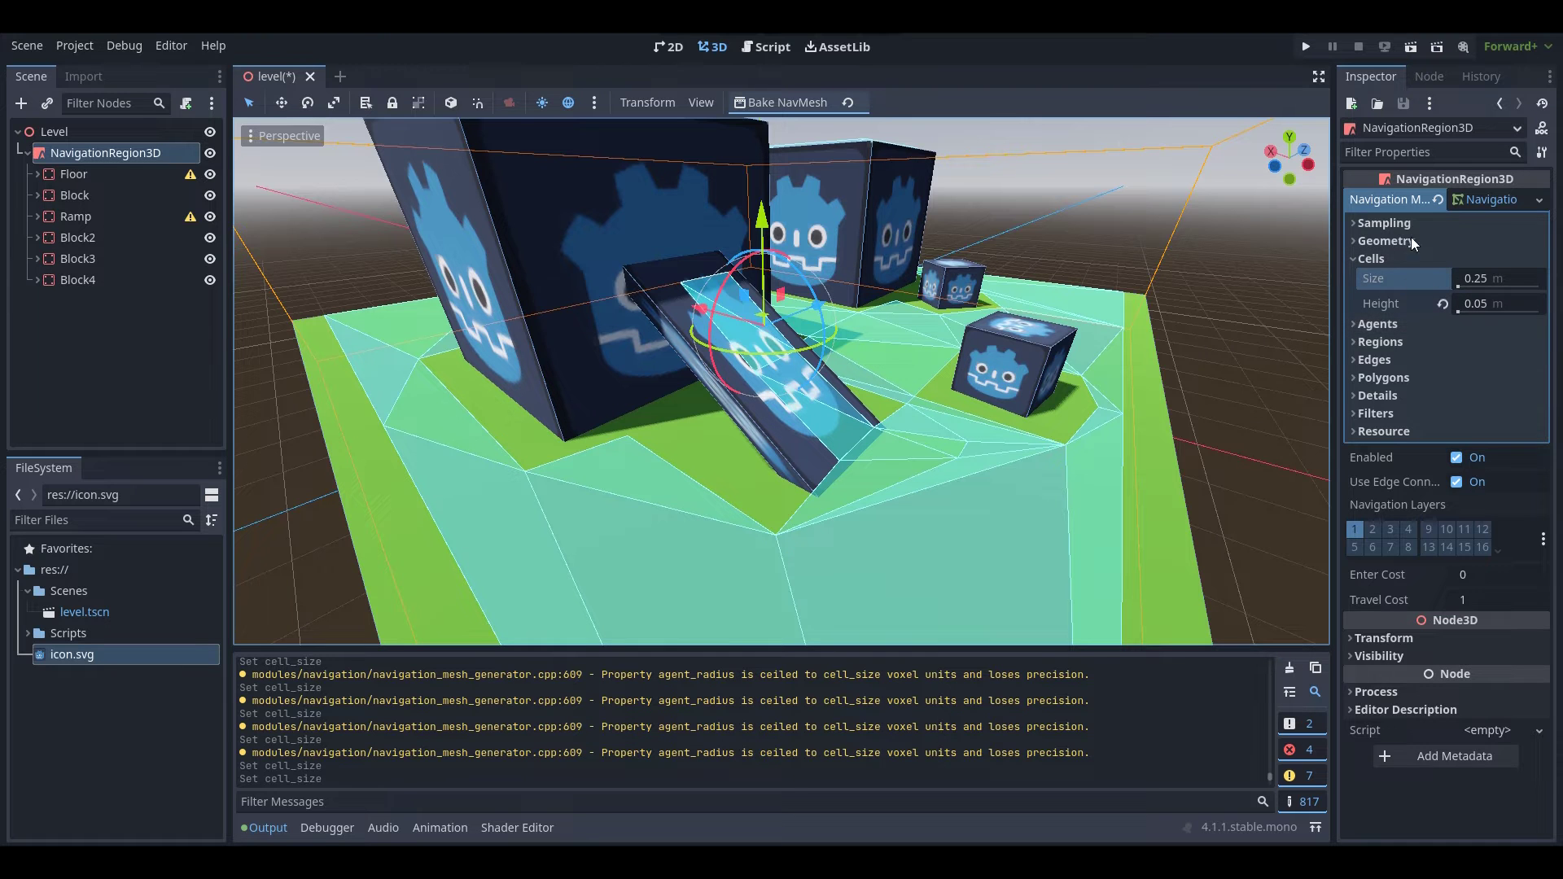
Expand the Agents settings and examine the mesh's clearance around the ramp and blocks.
{"action": "left_click", "coordinate": [1380, 324]}
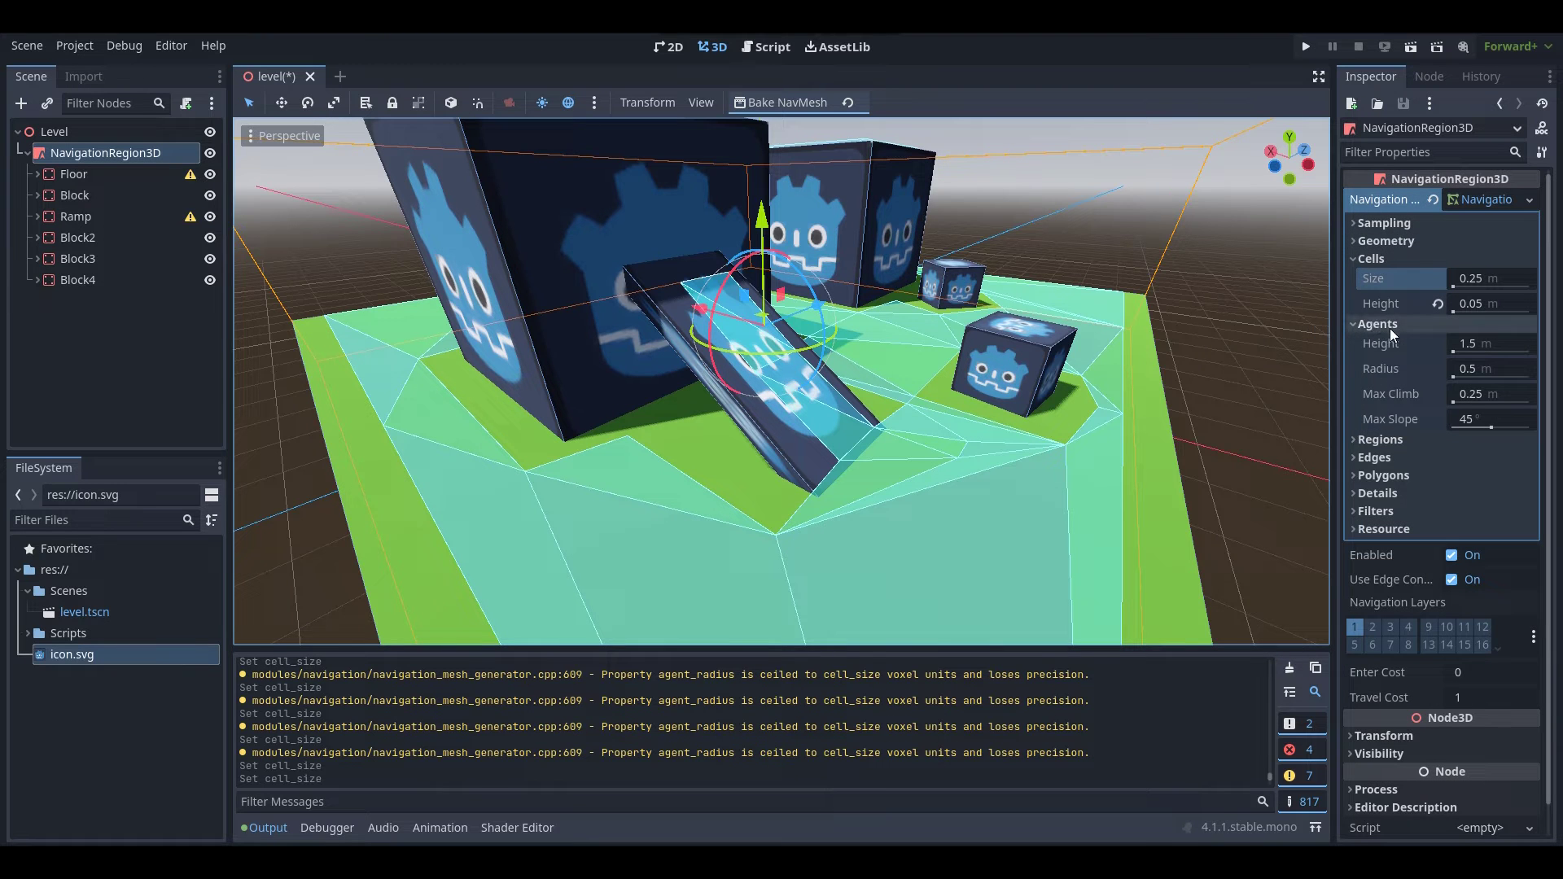
{"action": "right_click_drag", "start_coordinate": [1090, 374], "coordinate": [1038, 365]}
{"action": "key", "text": "w"}
{"action": "key", "text": "s"}
{"action": "key", "text": "w"}
{"action": "key", "text": "s"}
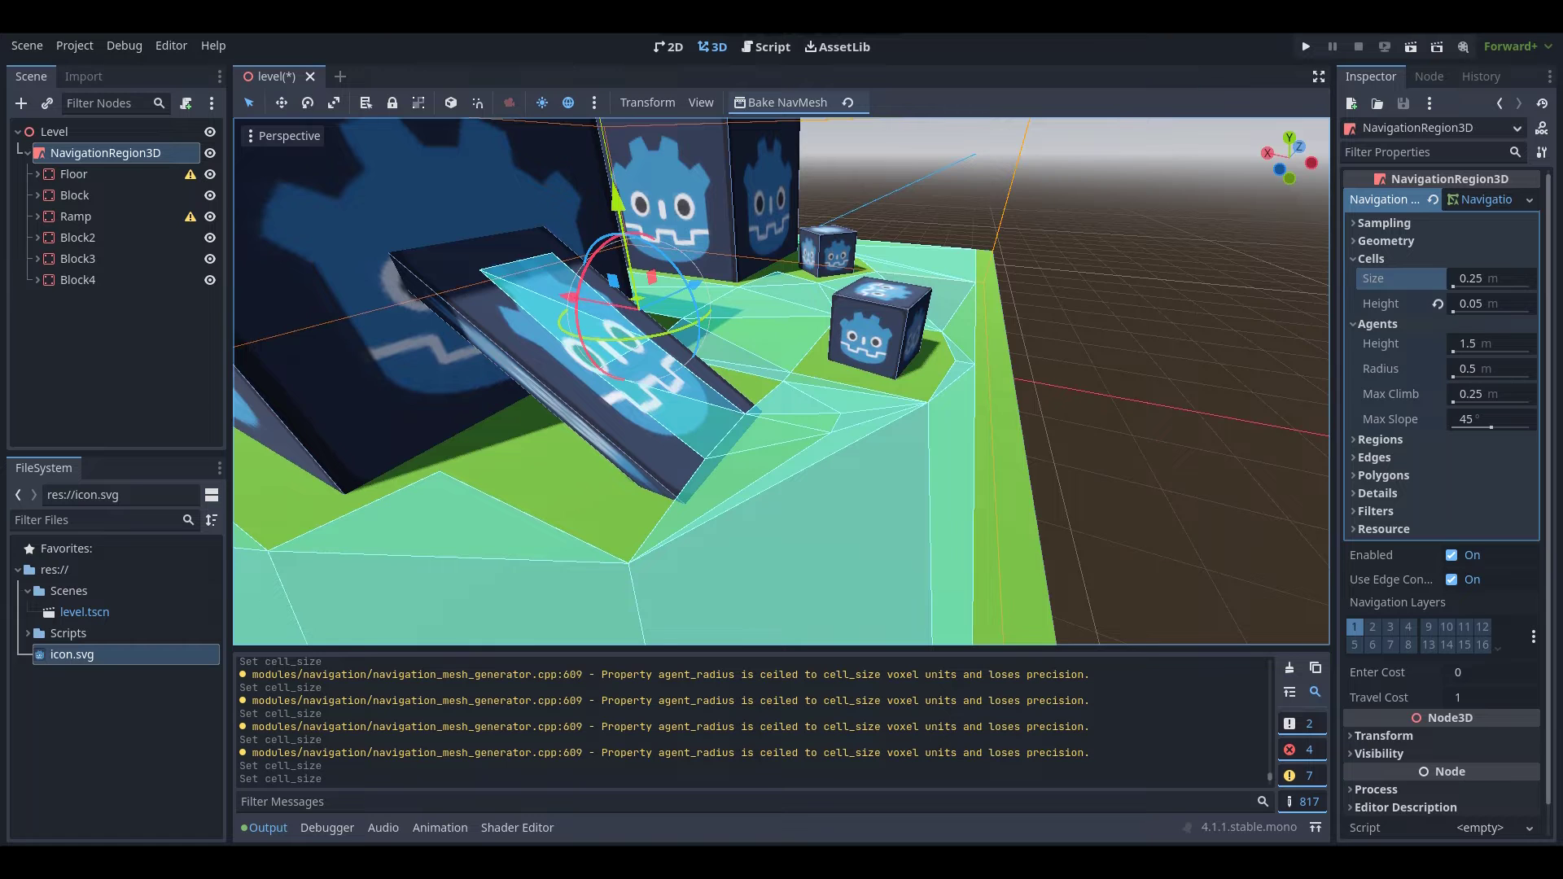
{"action": "right_click_drag", "start_coordinate": [1024, 280], "coordinate": [895, 281]}
{"action": "key", "text": "s"}
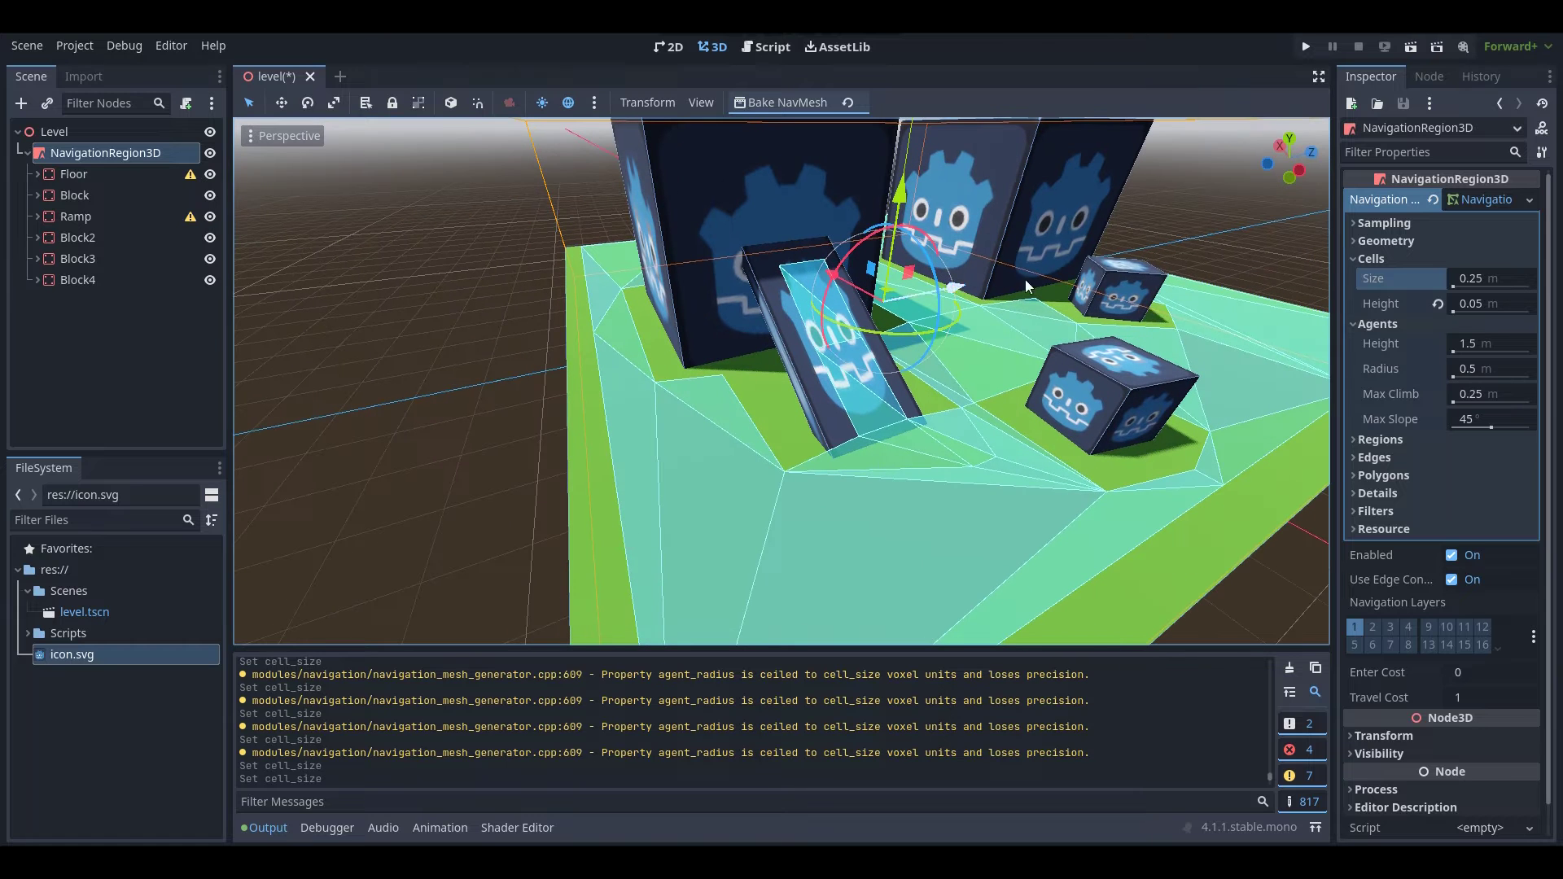
Set the agent radius to 1 m and rebake the navigation mesh.
{"action": "left_click", "coordinate": [1496, 369]}
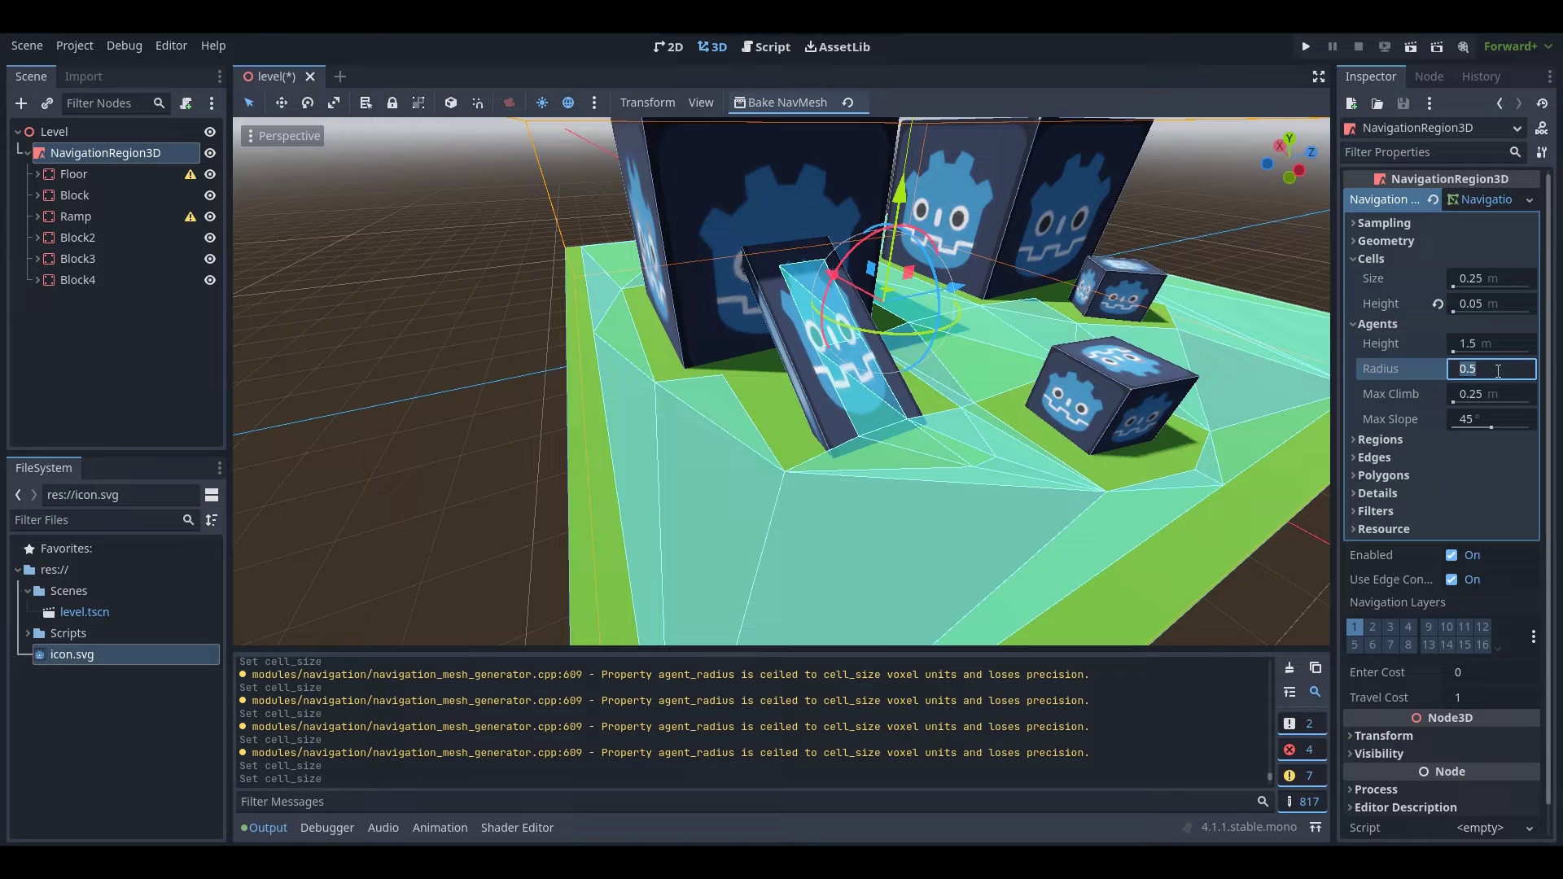
{"action": "type", "text": "1"}
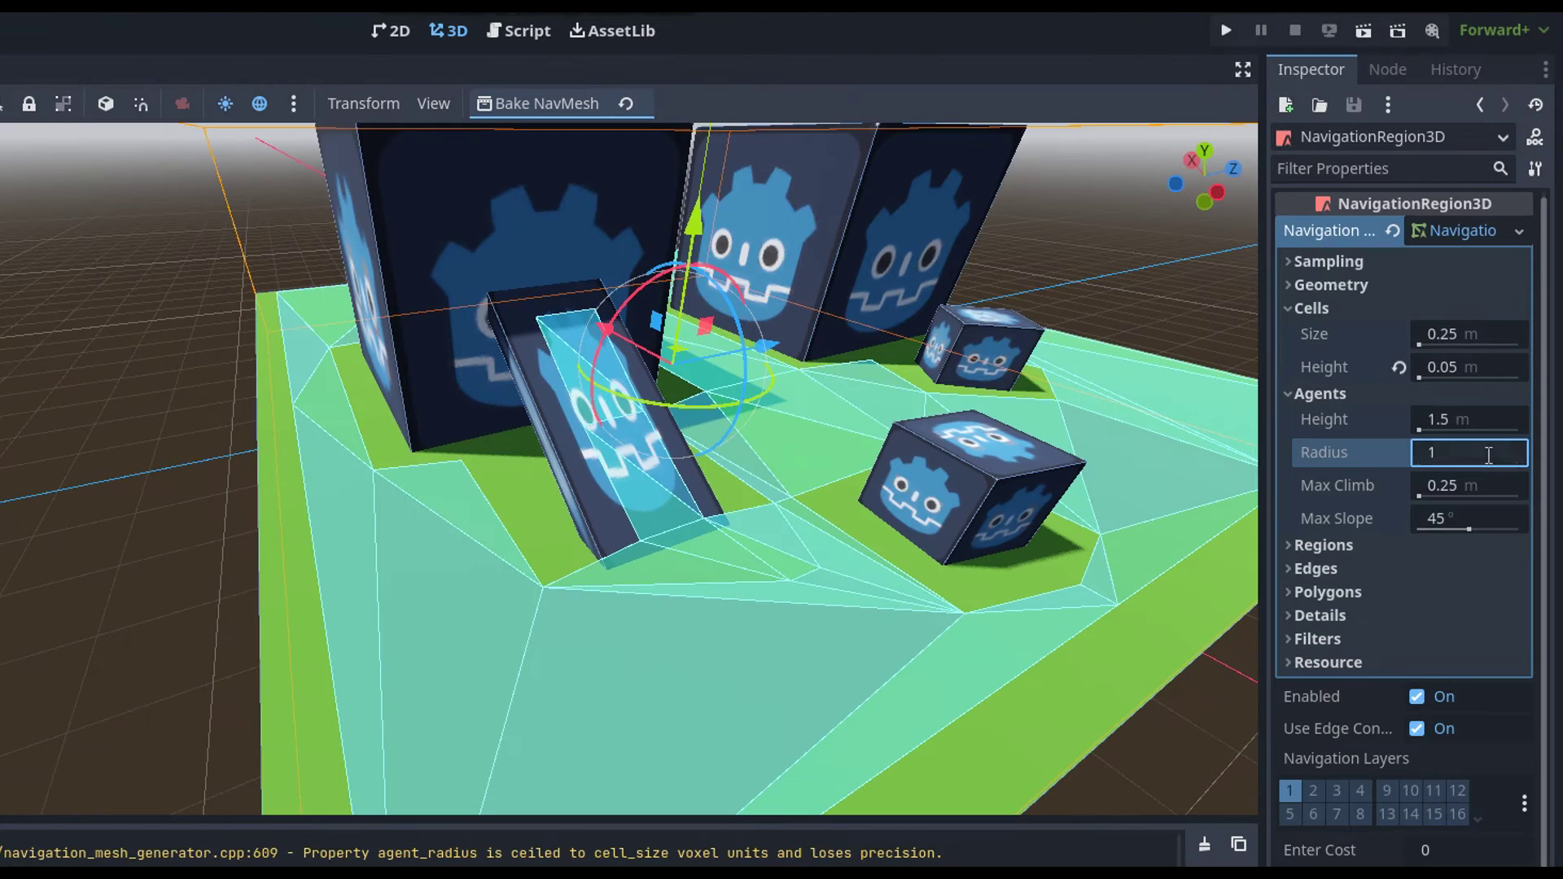
{"action": "key", "text": "Return"}
{"action": "left_click", "coordinate": [534, 96]}
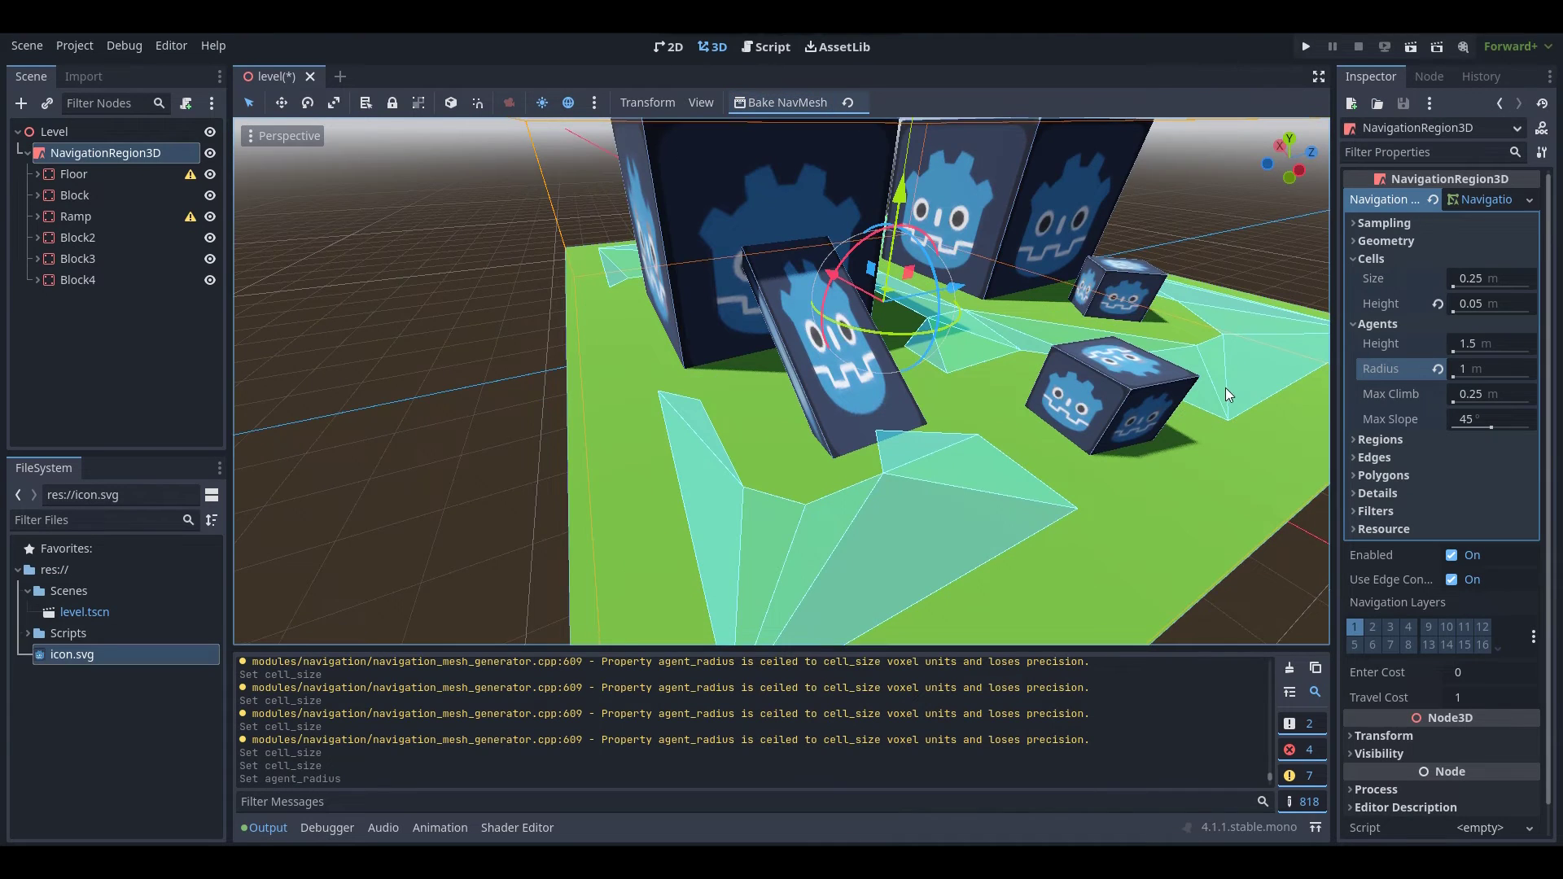
Examine the mesh coverage on the ramp, on the block tops and between the large blocks.
{"action": "key", "text": "d"}
{"action": "right_click_drag", "start_coordinate": [1120, 477], "coordinate": [953, 492]}
{"action": "key", "text": "s"}
{"action": "key", "text": "w"}
{"action": "key", "text": "s"}
{"action": "key", "text": "w"}
{"action": "key", "text": "w"}
{"action": "key", "text": "s"}
Set the agent radius to 0.1 m, rebake the mesh, and inspect its clearance around the blocks and ramp.
{"action": "left_click", "coordinate": [1492, 370]}
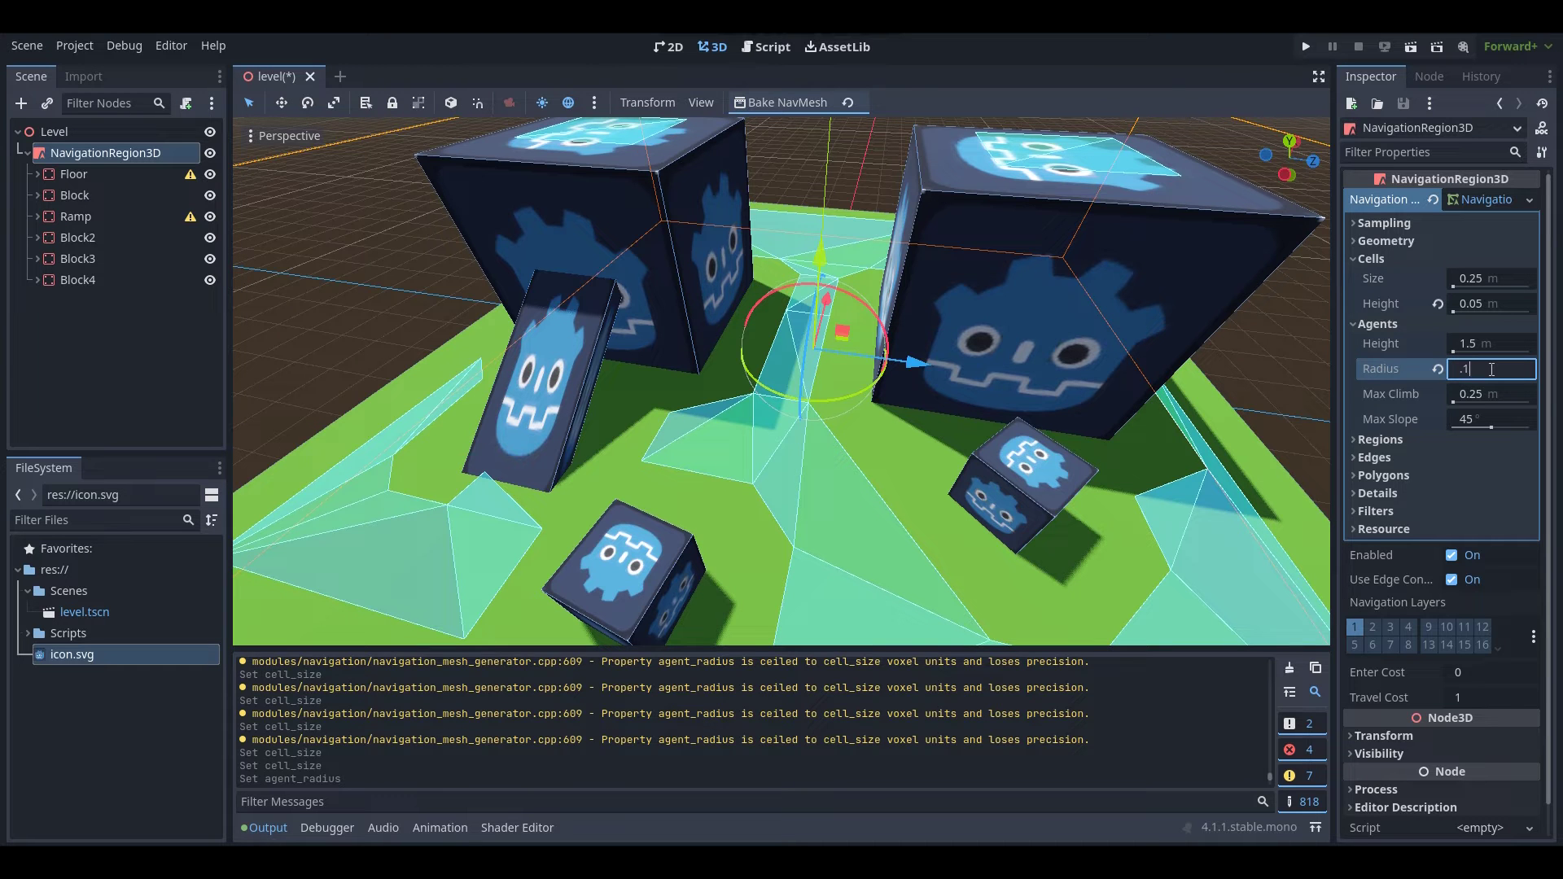
{"action": "key", "text": "Return"}
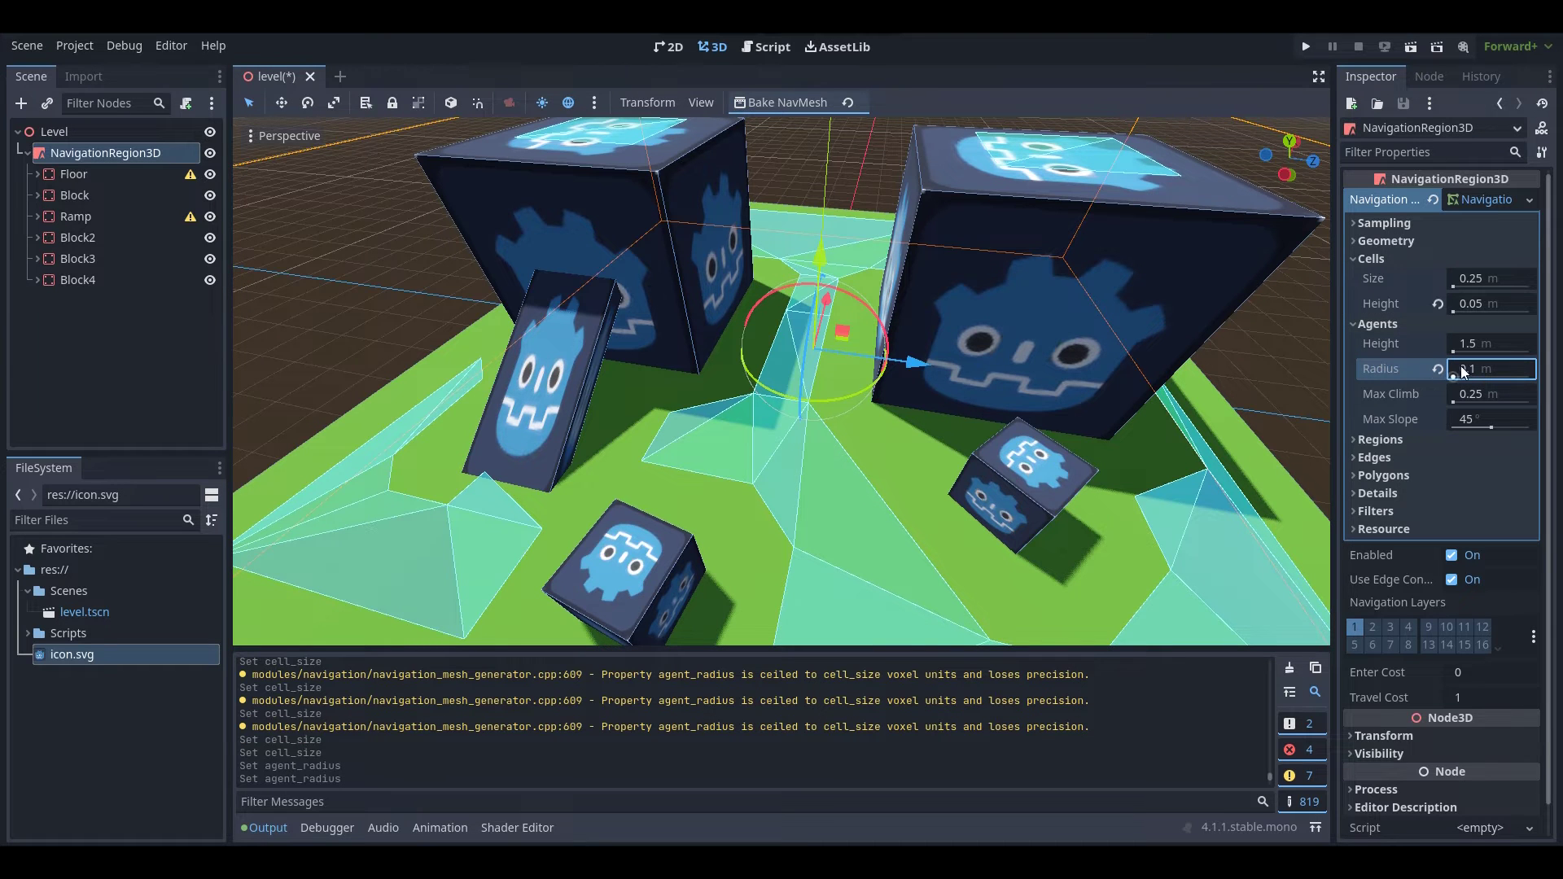
{"action": "left_click", "coordinate": [775, 99]}
{"action": "key", "text": "w"}
{"action": "right_click_drag", "start_coordinate": [782, 260], "coordinate": [603, 228]}
{"action": "key", "text": "a"}
{"action": "key", "text": "d"}
{"action": "key", "text": "w"}
{"action": "key", "text": "d"}
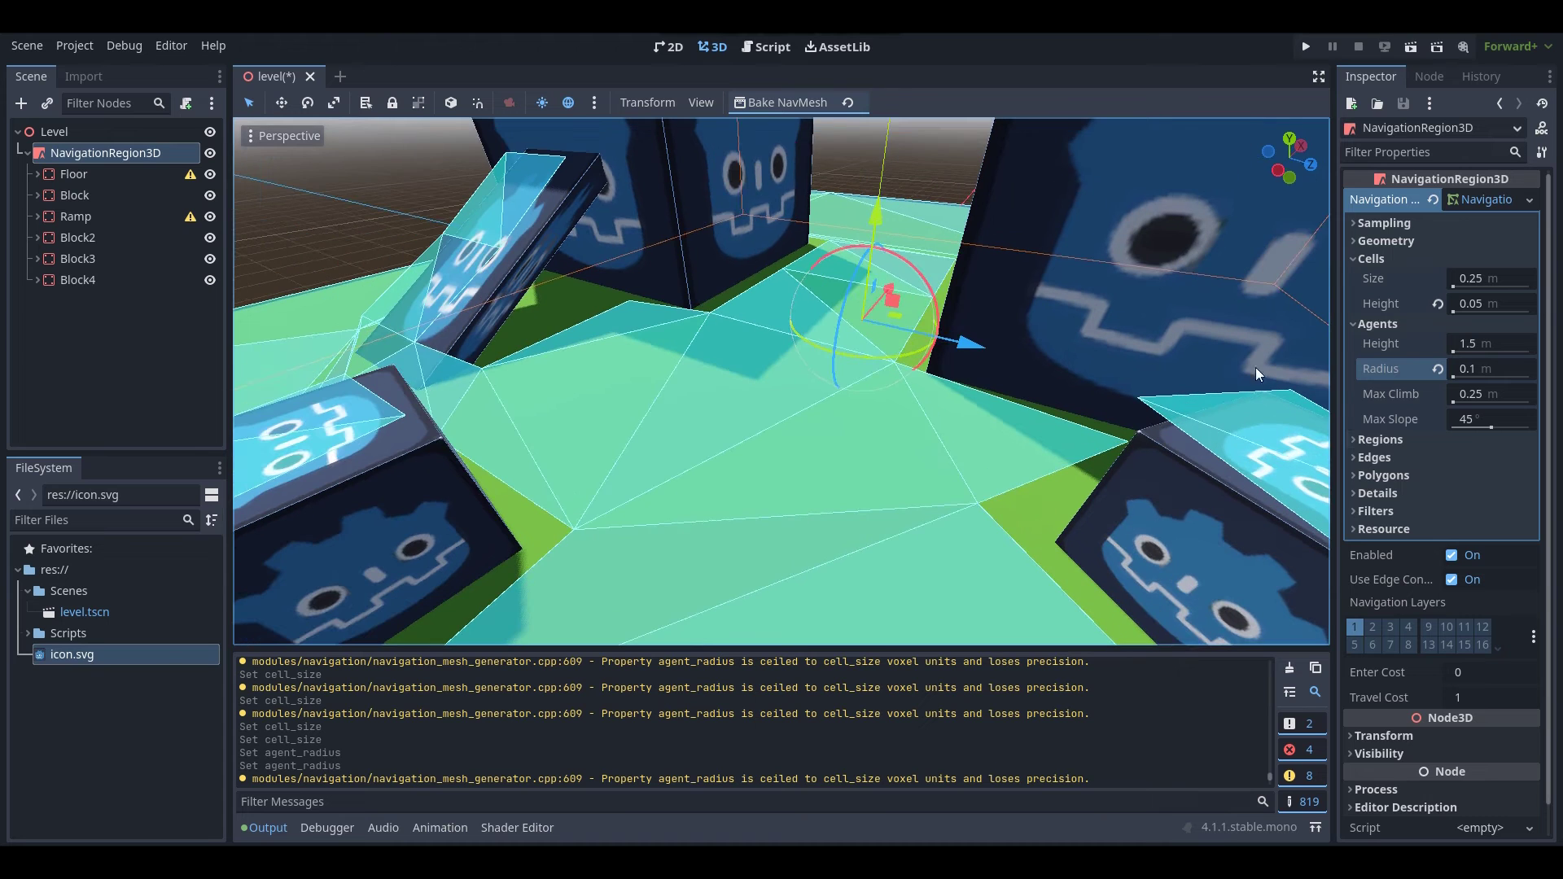
Set the agent radius to 0.5 m and rebake the navigation mesh, checking the gaps around the small blocks.
{"action": "left_click", "coordinate": [1489, 368]}
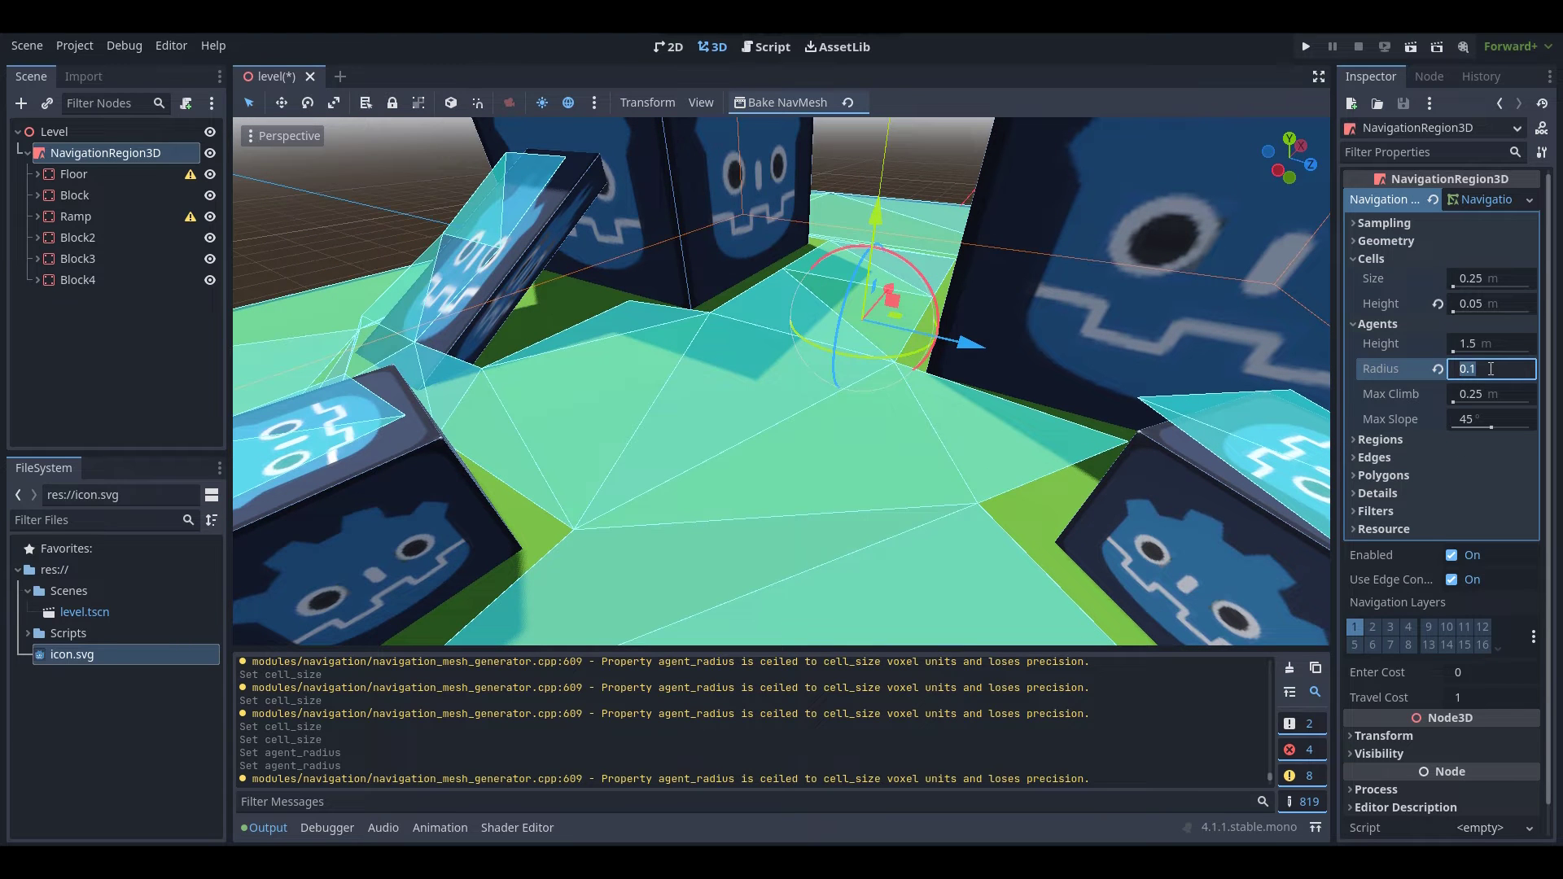
{"action": "type", "text": "0.5"}
{"action": "key", "text": "Return"}
{"action": "left_click", "coordinate": [780, 101]}
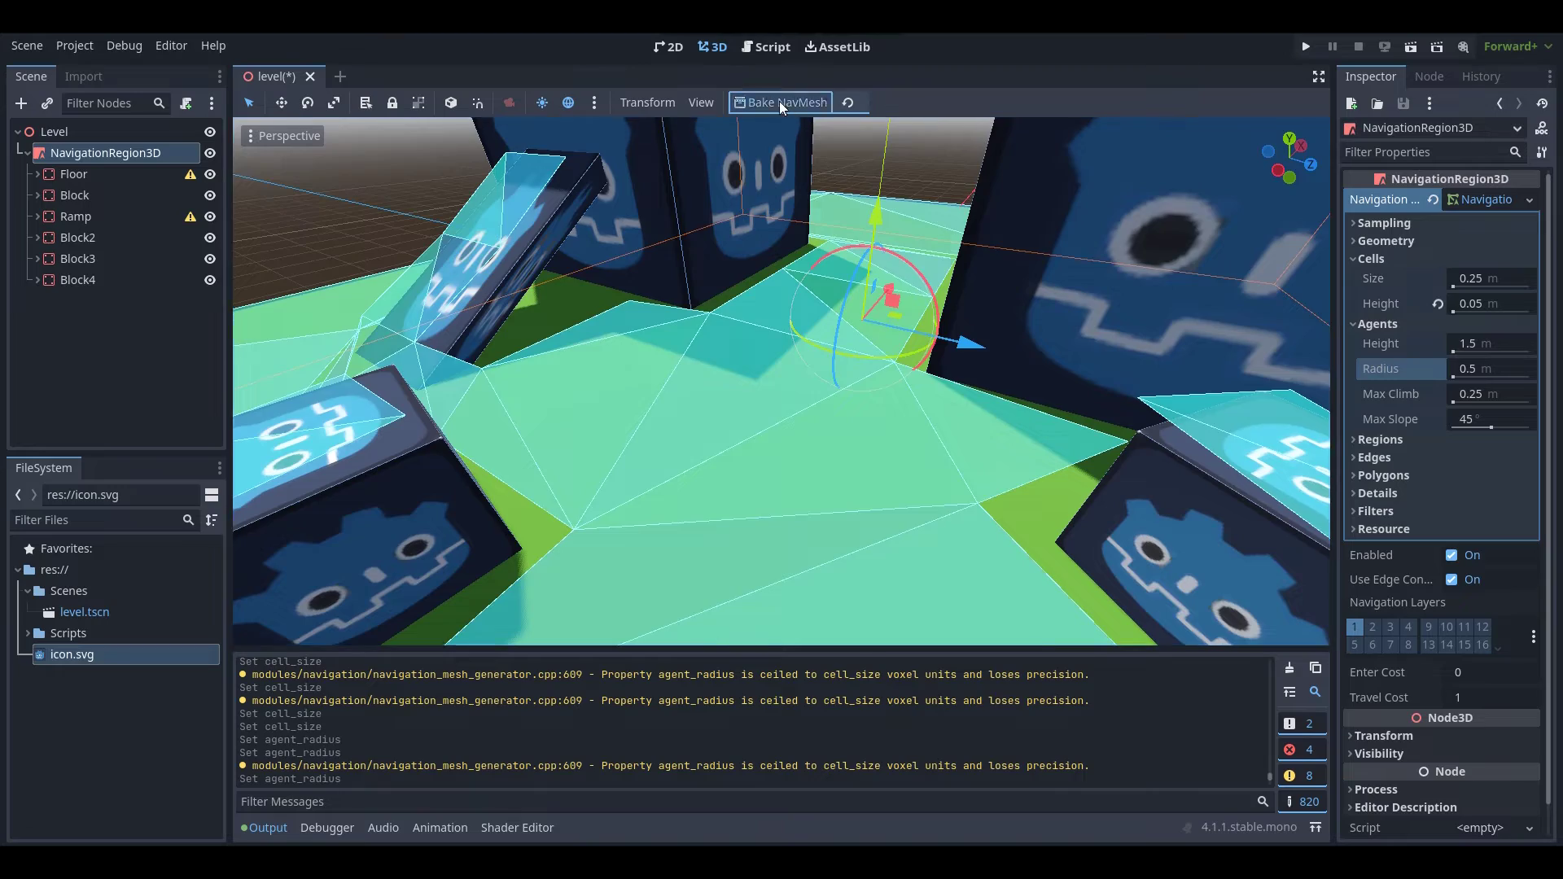
{"action": "right_click_drag", "start_coordinate": [947, 295], "coordinate": [947, 316]}
{"action": "scroll", "coordinate": [738, 282], "scroll_direction": "down", "scroll_amount": 5}
{"action": "scroll", "coordinate": [737, 282], "scroll_direction": "up", "scroll_amount": 3}
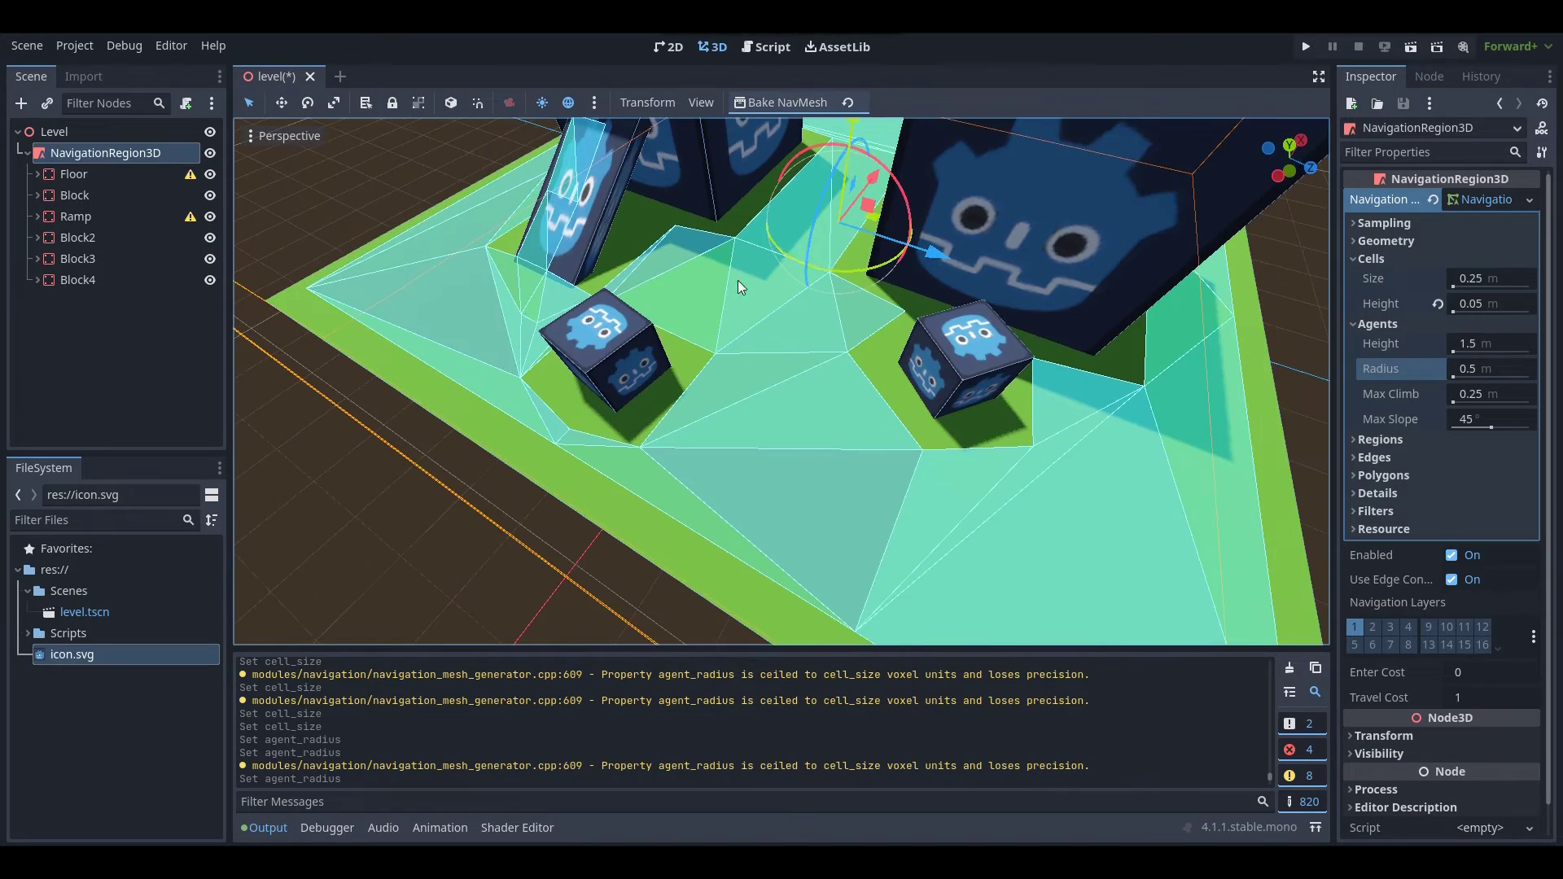
Examine the mesh in the passage between the two large blocks and in the area beneath the ramp.
{"action": "right_click_drag", "start_coordinate": [720, 241], "coordinate": [806, 196]}
{"action": "key", "text": "a"}
{"action": "key", "text": "w"}
{"action": "key", "text": "s"}
{"action": "mouse_move", "coordinate": [876, 295]}
{"action": "right_mouse_down"}
{"action": "mouse_move", "coordinate": [921, 285]}
{"action": "mouse_move", "coordinate": [876, 295]}
{"action": "right_mouse_up"}
{"action": "key", "text": "w"}
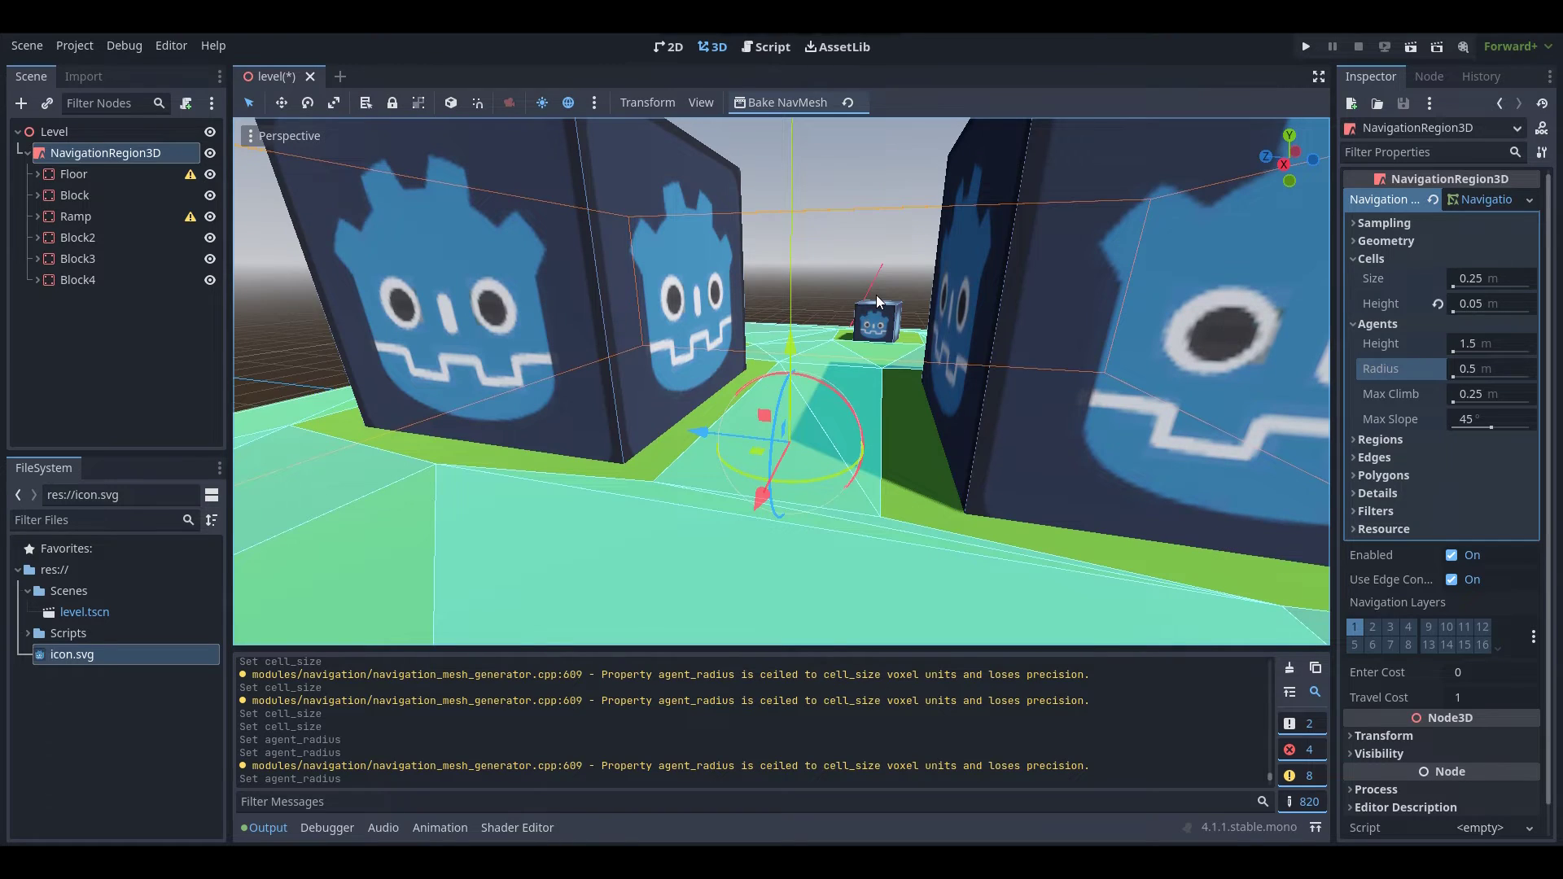
{"action": "right_click_drag", "start_coordinate": [914, 342], "coordinate": [1006, 342]}
{"action": "key", "text": "s"}
{"action": "key", "text": "a"}
{"action": "key", "text": "d"}
{"action": "key", "text": "w"}
{"action": "right_click_drag", "start_coordinate": [863, 265], "coordinate": [896, 346]}
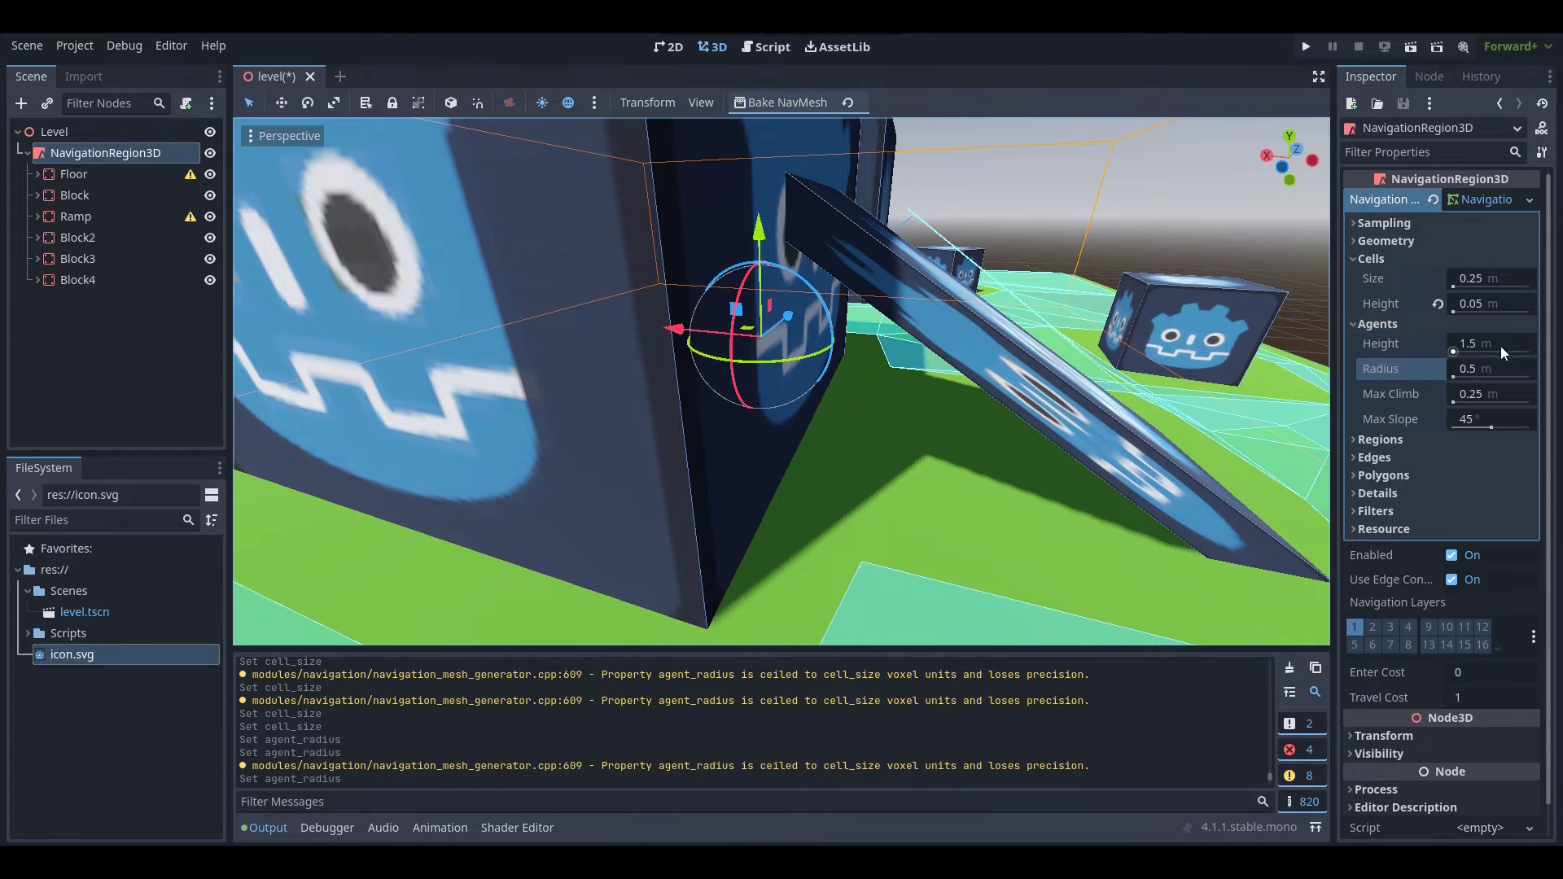
Set the agent height to 0.1 m, rebake the mesh, and inspect the area beneath the ramp.
{"action": "left_click", "coordinate": [1502, 345]}
{"action": "key", "text": "BackSpace"}
{"action": "type", "text": ".1"}
{"action": "key", "text": "Return"}
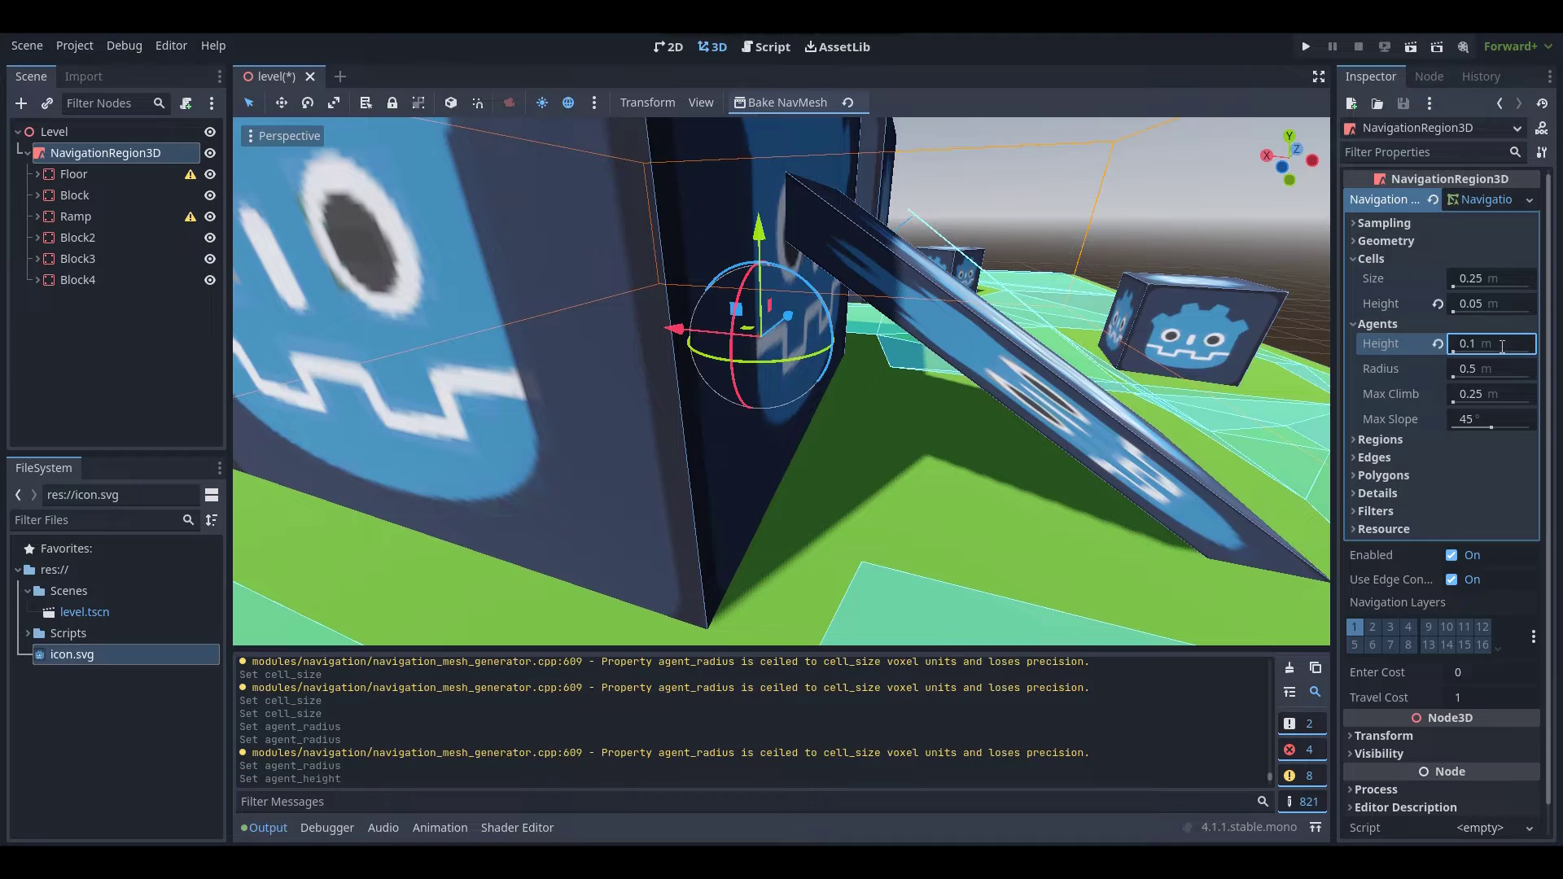
{"action": "left_click", "coordinate": [764, 96]}
{"action": "right_click_drag", "start_coordinate": [764, 358], "coordinate": [550, 334]}
{"action": "key", "text": "d"}
{"action": "key", "text": "w"}
{"action": "right_click_drag", "start_coordinate": [707, 349], "coordinate": [705, 350]}
Reset the agent height to its default of 1.5 m.
{"action": "left_click", "coordinate": [1492, 343]}
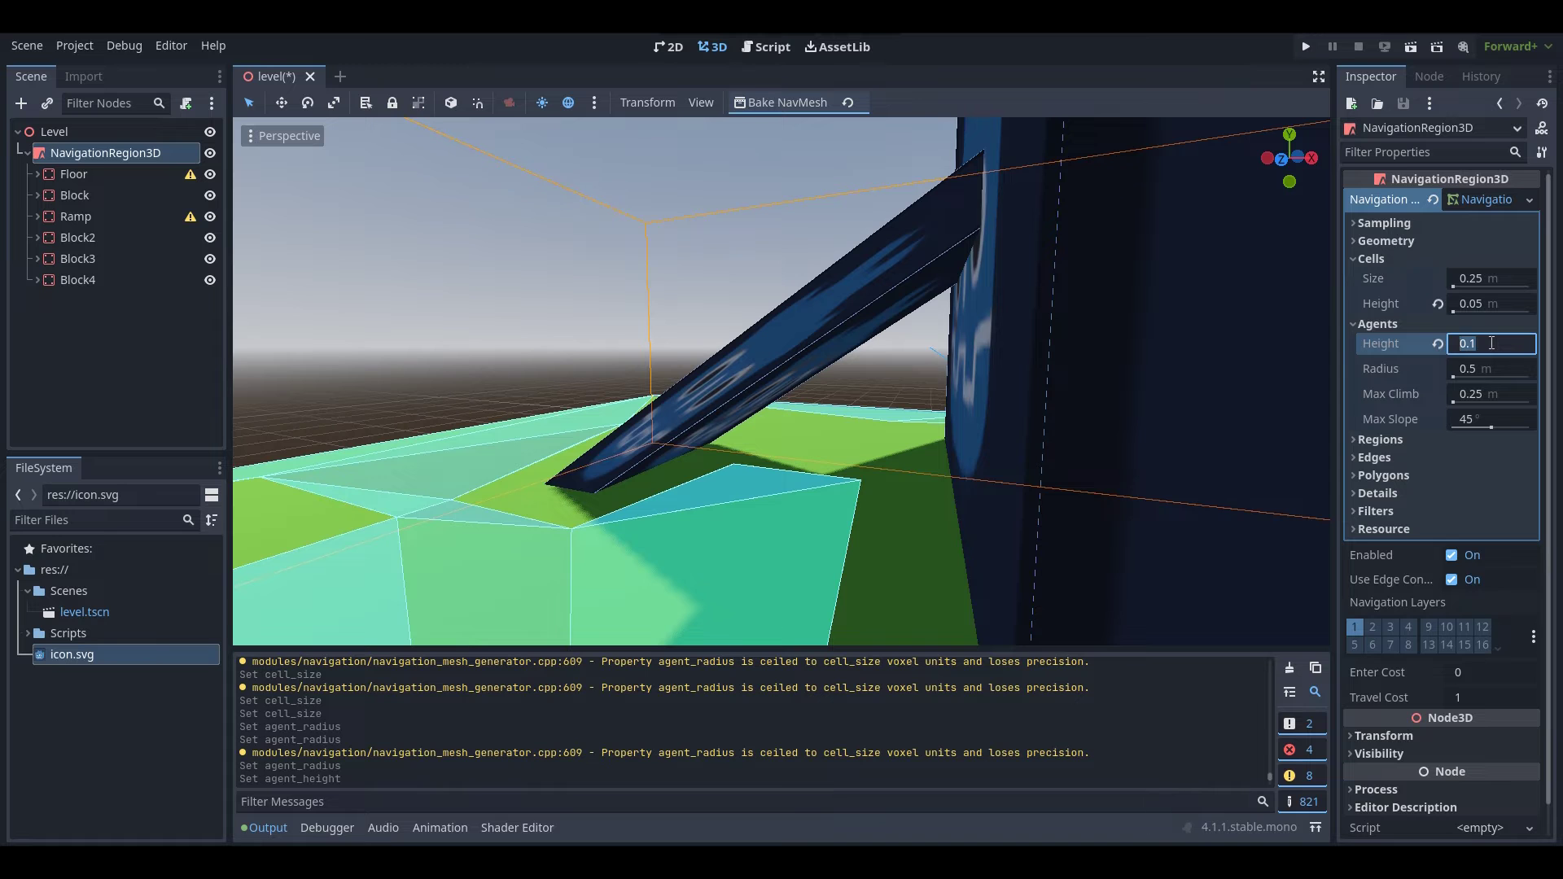
{"action": "left_click", "coordinate": [1438, 343]}
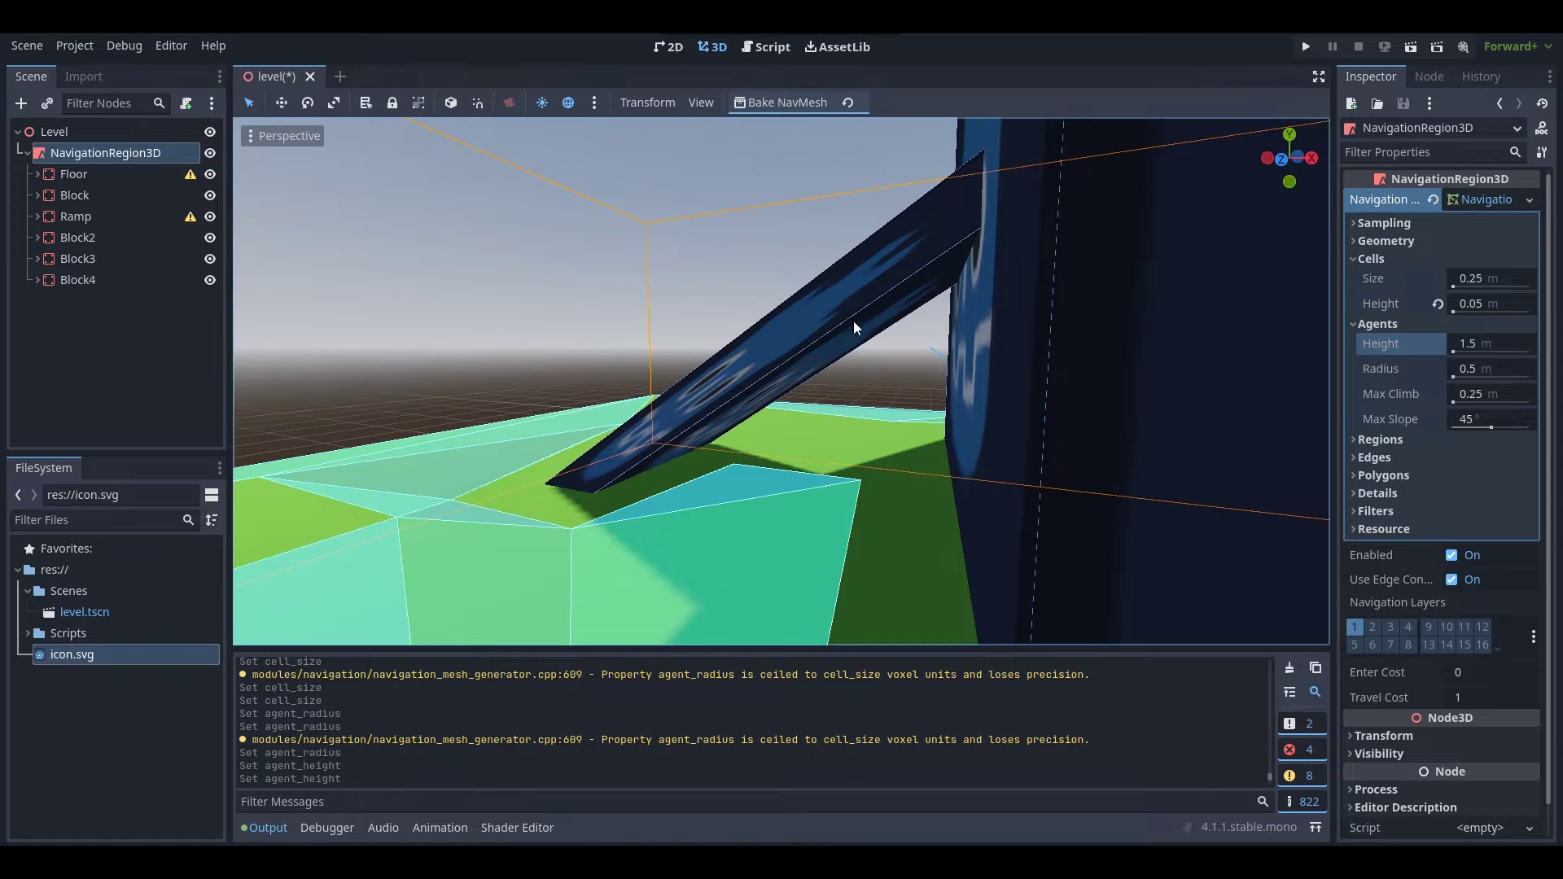
{"action": "right_click_drag", "start_coordinate": [854, 321], "coordinate": [979, 322]}
{"action": "right_click_drag", "start_coordinate": [782, 440], "coordinate": [699, 259]}
Duplicate Block4 and move the copy into the passage between the two large blocks.
{"action": "left_click", "coordinate": [655, 371]}
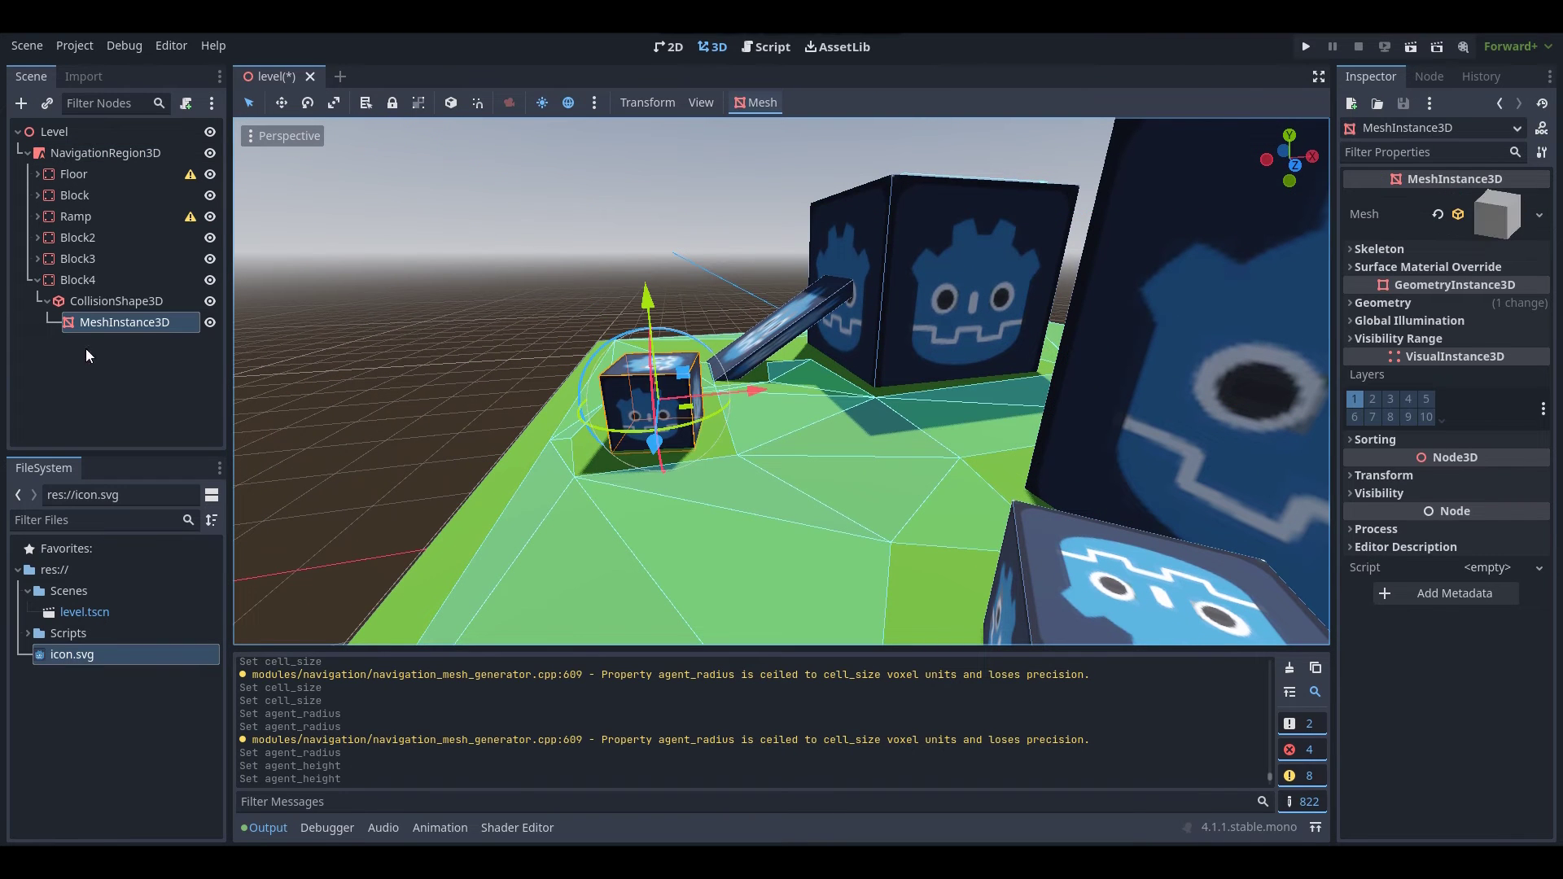
{"action": "left_click", "coordinate": [139, 284]}
{"action": "key", "text": "ctrl+d"}
{"action": "left_click_drag", "start_coordinate": [745, 386], "coordinate": [987, 379]}
{"action": "key", "text": "w"}
{"action": "right_click_drag", "start_coordinate": [987, 379], "coordinate": [1254, 366]}
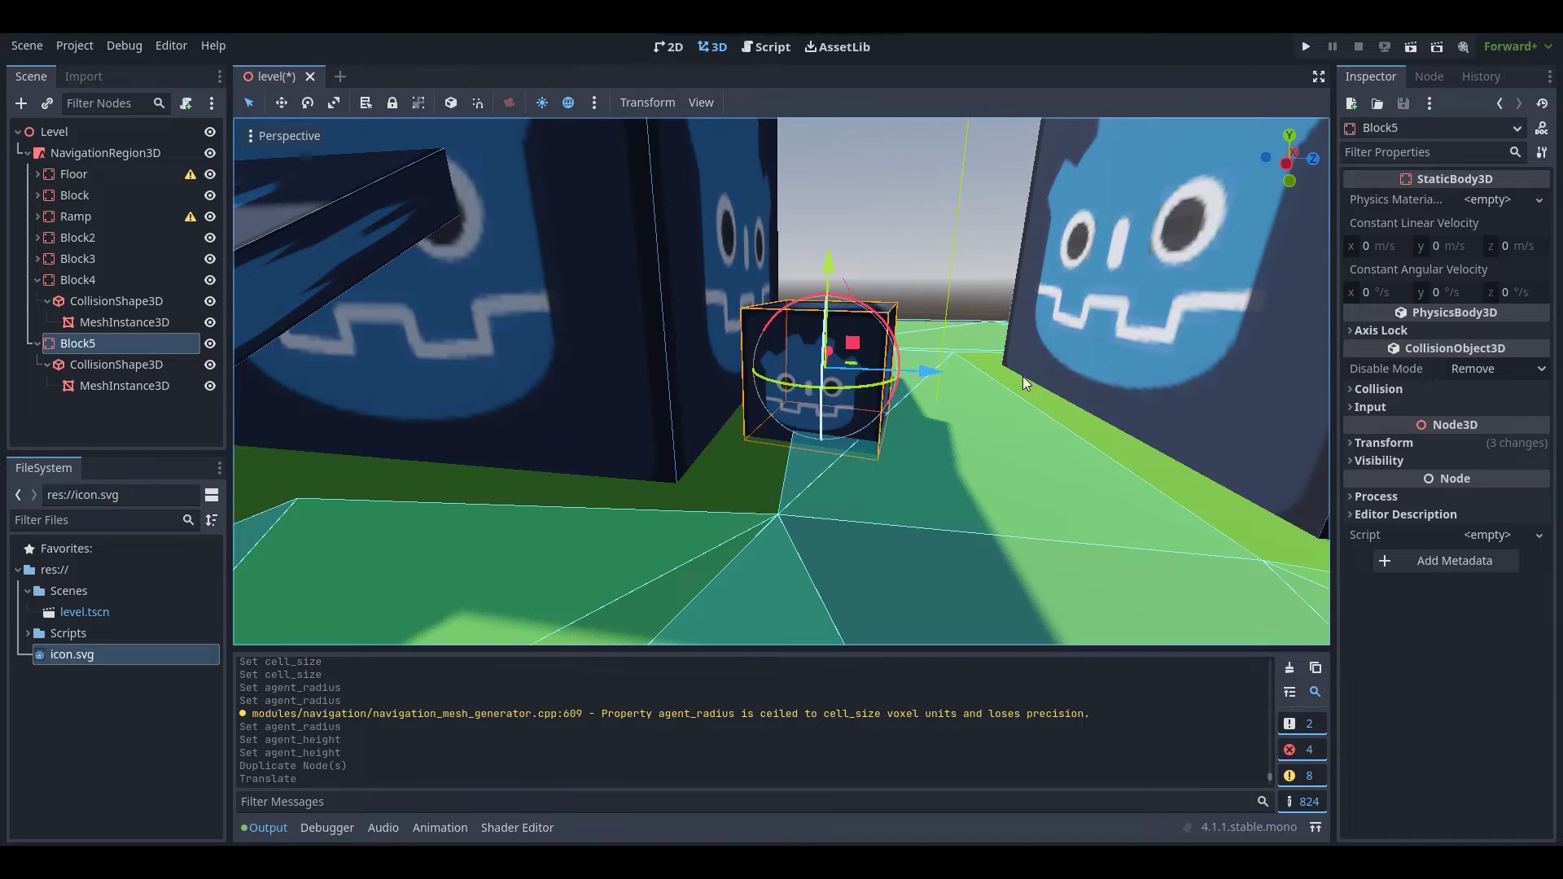
Raise Block5 off the floor and scale it into a wide, low beam spanning the passage between the two large blocks.
{"action": "left_click_drag", "start_coordinate": [826, 260], "coordinate": [821, 133]}
{"action": "right_click_drag", "start_coordinate": [852, 267], "coordinate": [853, 267]}
{"action": "left_click_drag", "start_coordinate": [726, 190], "coordinate": [734, 214]}
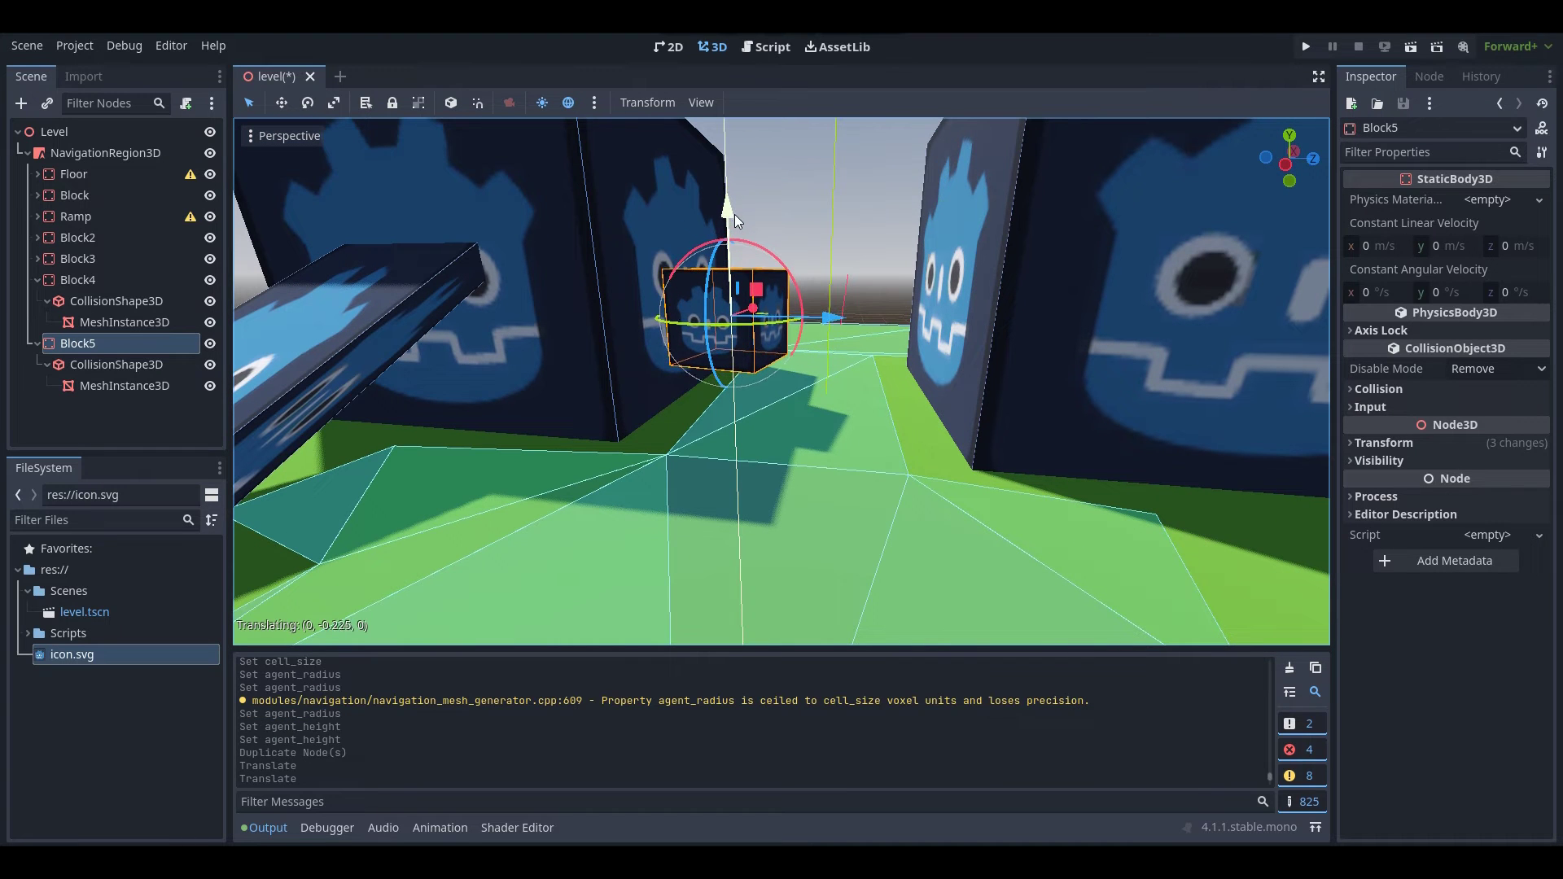
{"action": "left_click_drag", "start_coordinate": [832, 329], "coordinate": [1336, 402]}
{"action": "left_click", "coordinate": [336, 101]}
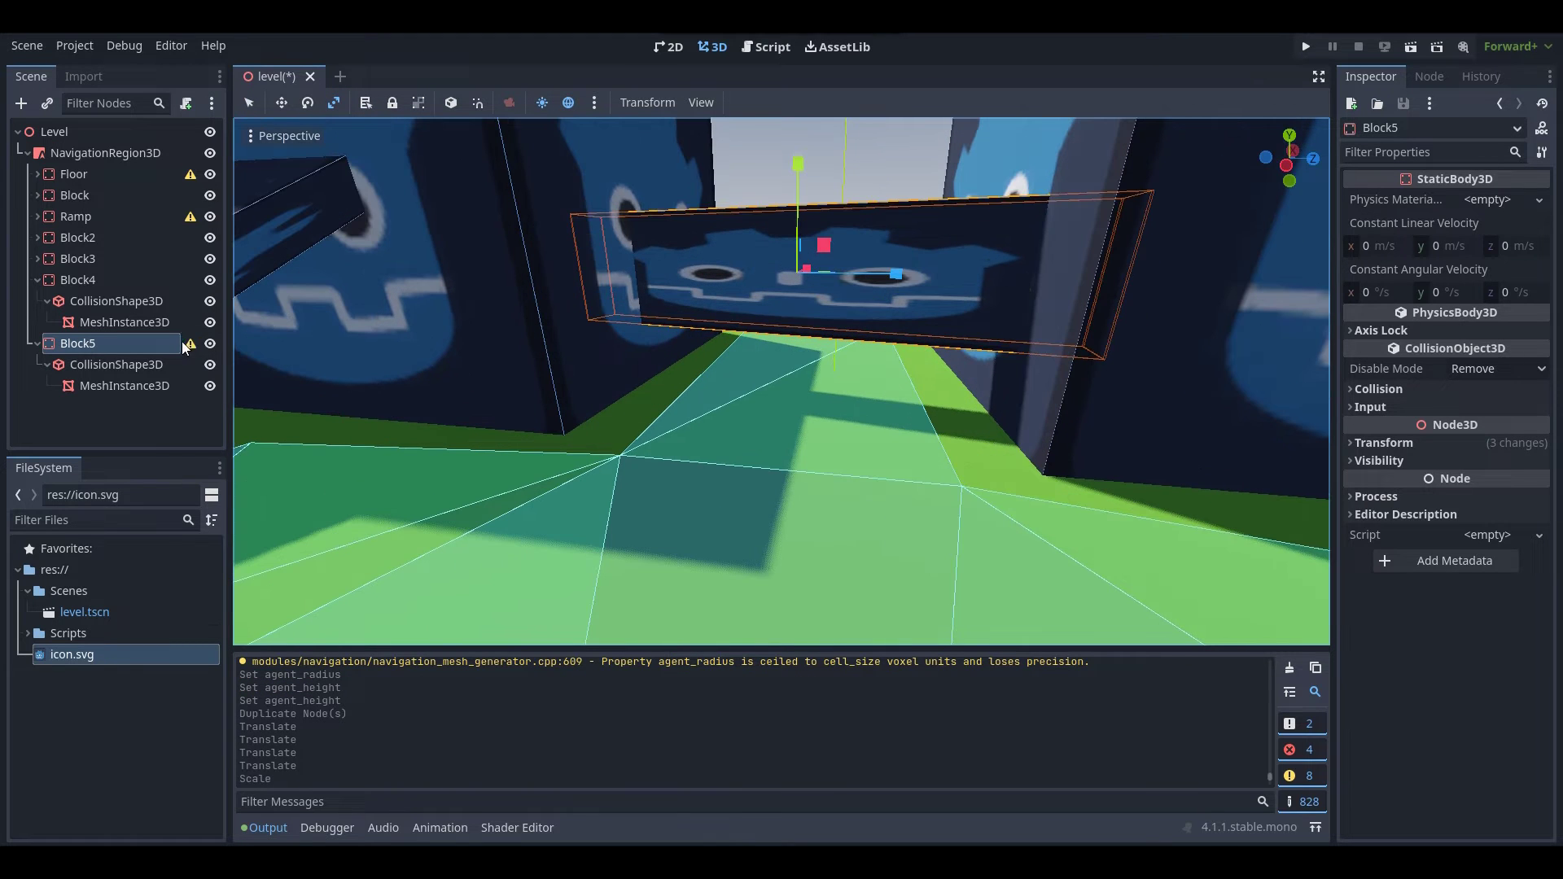
Rebake the NavigationRegion3D mesh with the 1.5 m agent height and inspect the passage beneath the Block5 beam.
{"action": "left_click", "coordinate": [119, 153]}
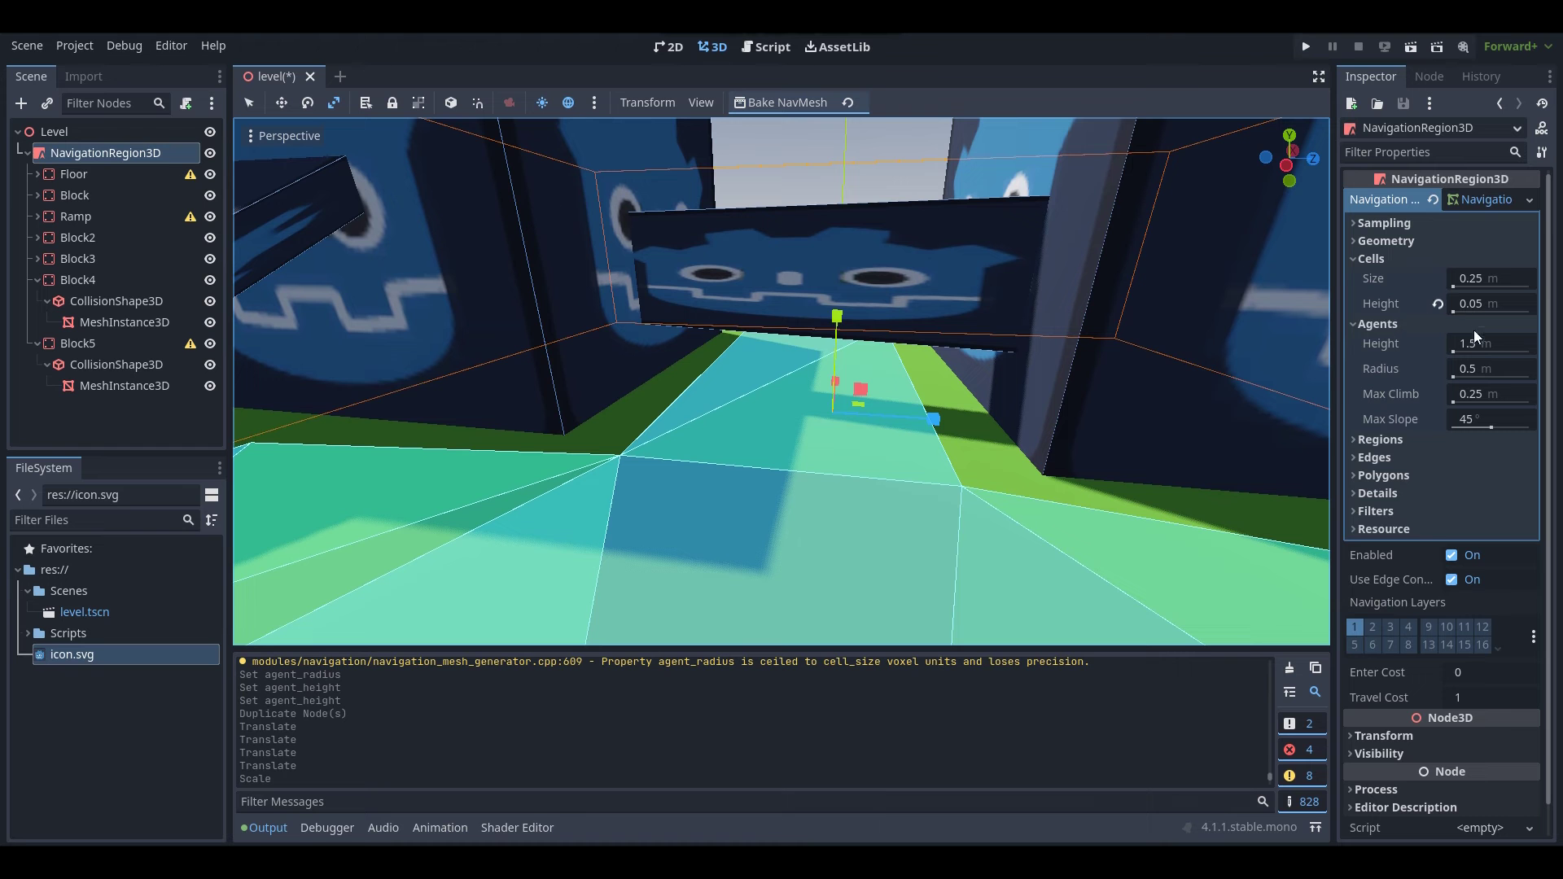
{"action": "left_click", "coordinate": [789, 104]}
{"action": "right_click_drag", "start_coordinate": [782, 326], "coordinate": [521, 275]}
{"action": "key", "text": "s"}
{"action": "key", "text": "w"}
{"action": "key", "text": "s"}
{"action": "key", "text": "w"}
{"action": "key", "text": "a"}
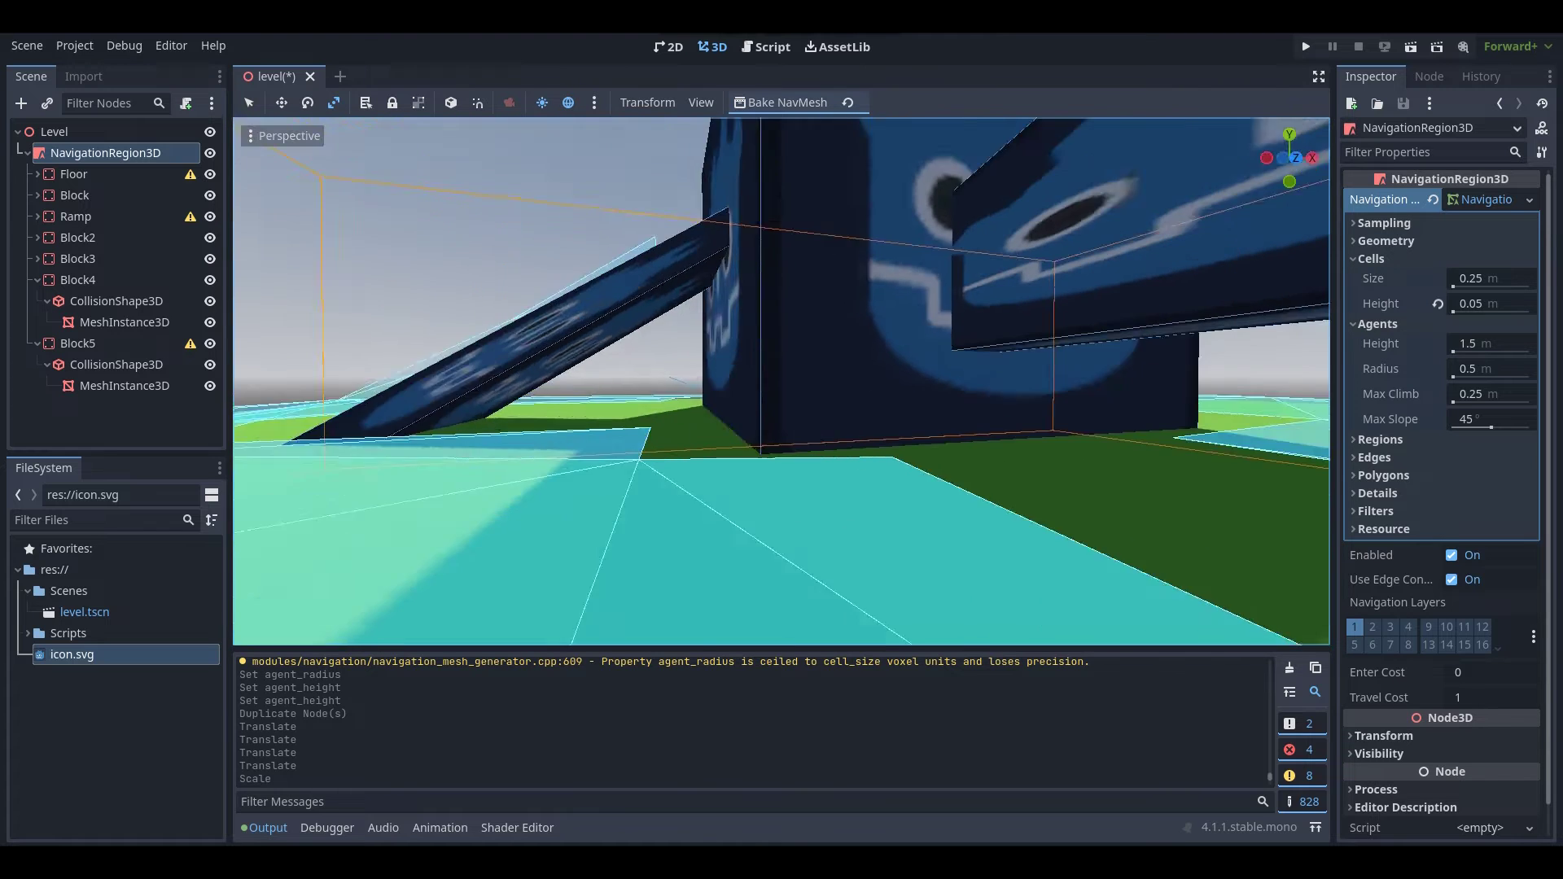
{"action": "right_click_drag", "start_coordinate": [635, 370], "coordinate": [627, 370]}
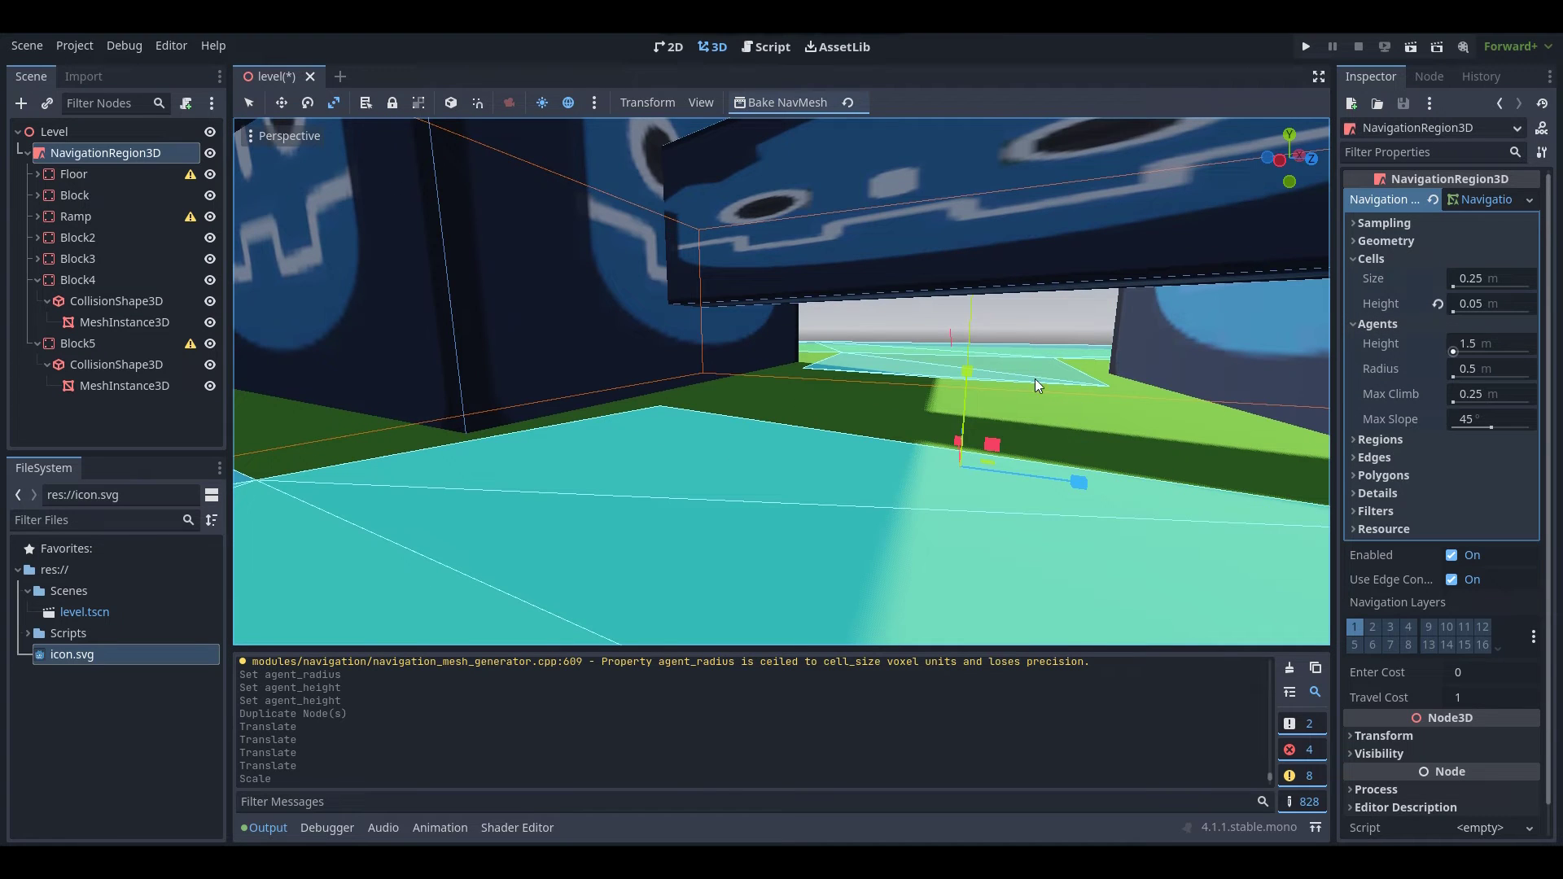
{"action": "right_click_drag", "start_coordinate": [1036, 385], "coordinate": [1000, 340]}
Set the agent height to 0.1 m, rebake the navigation mesh, and inspect the passage beneath the Block5 beam.
{"action": "left_click", "coordinate": [1492, 346]}
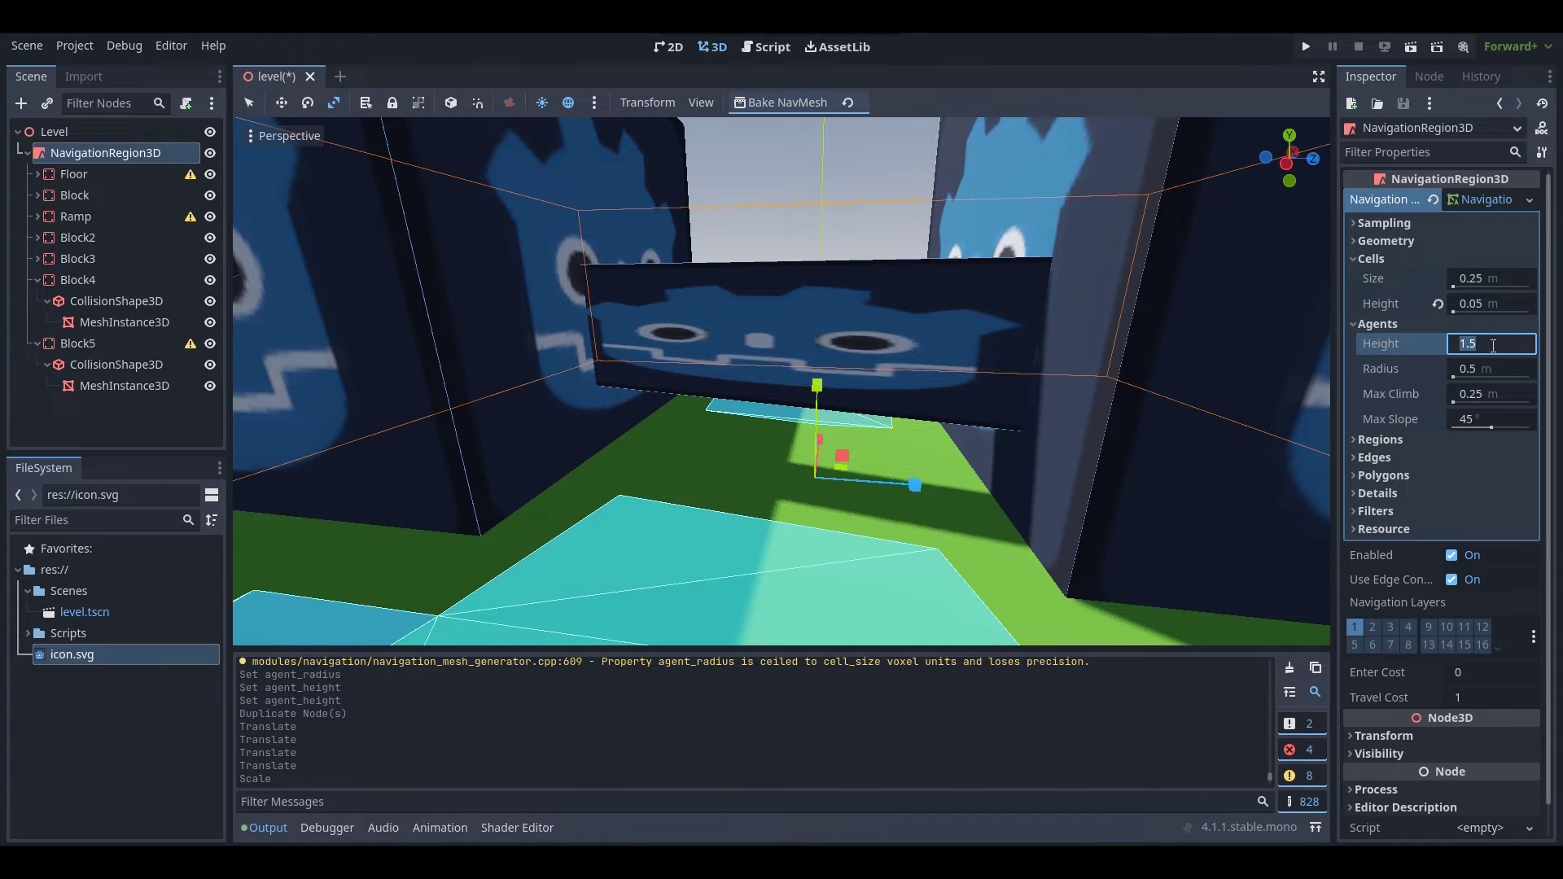
{"action": "type", "text": "0.1"}
{"action": "key", "text": "Return"}
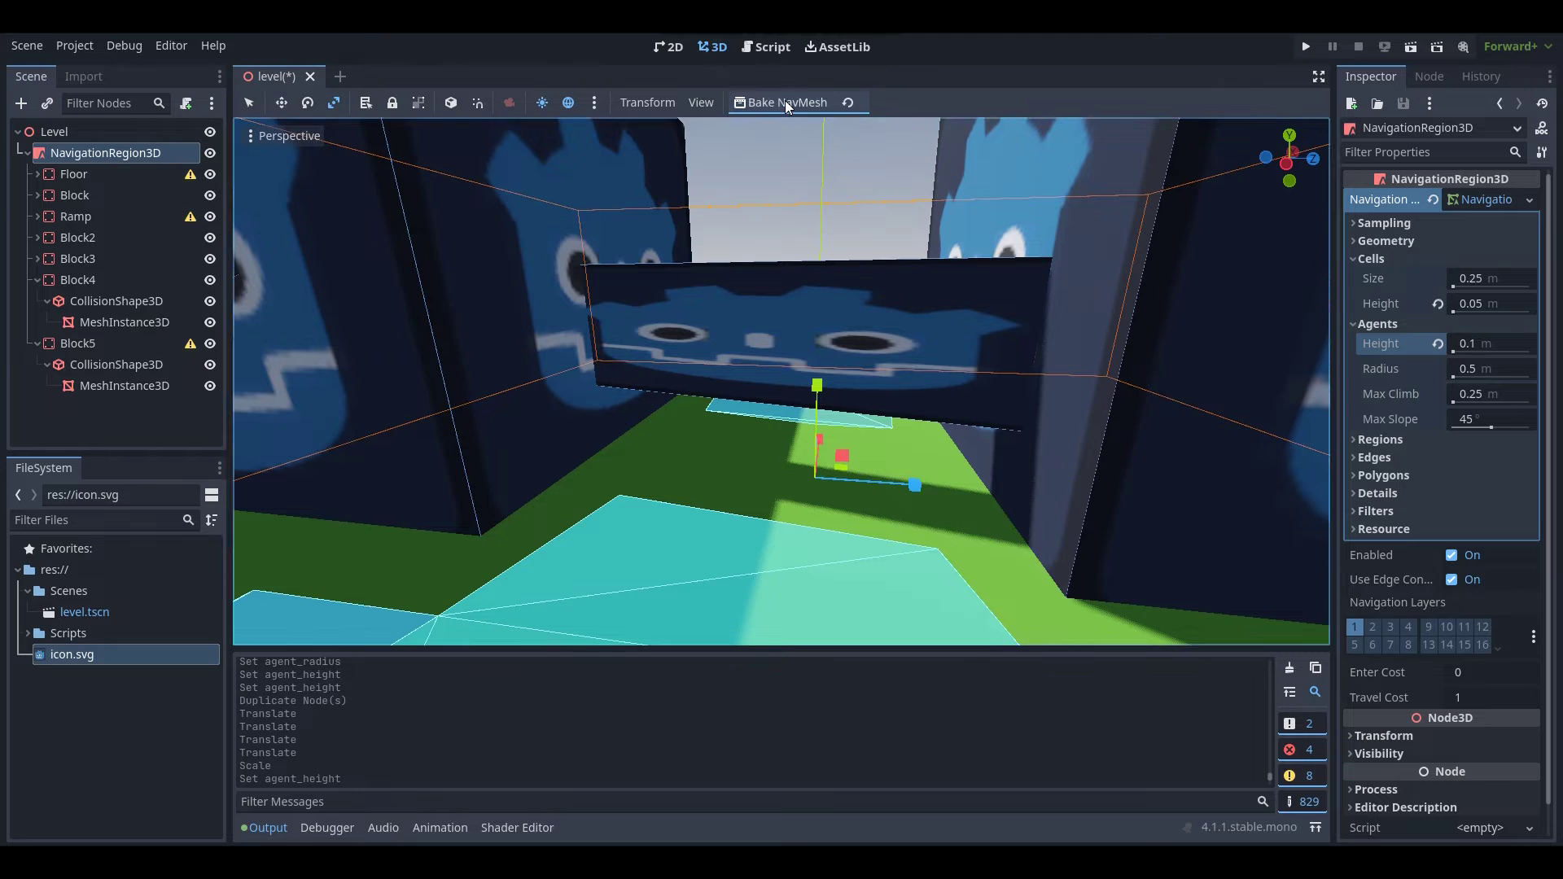
{"action": "left_click", "coordinate": [785, 102]}
{"action": "right_click_drag", "start_coordinate": [798, 359], "coordinate": [733, 358]}
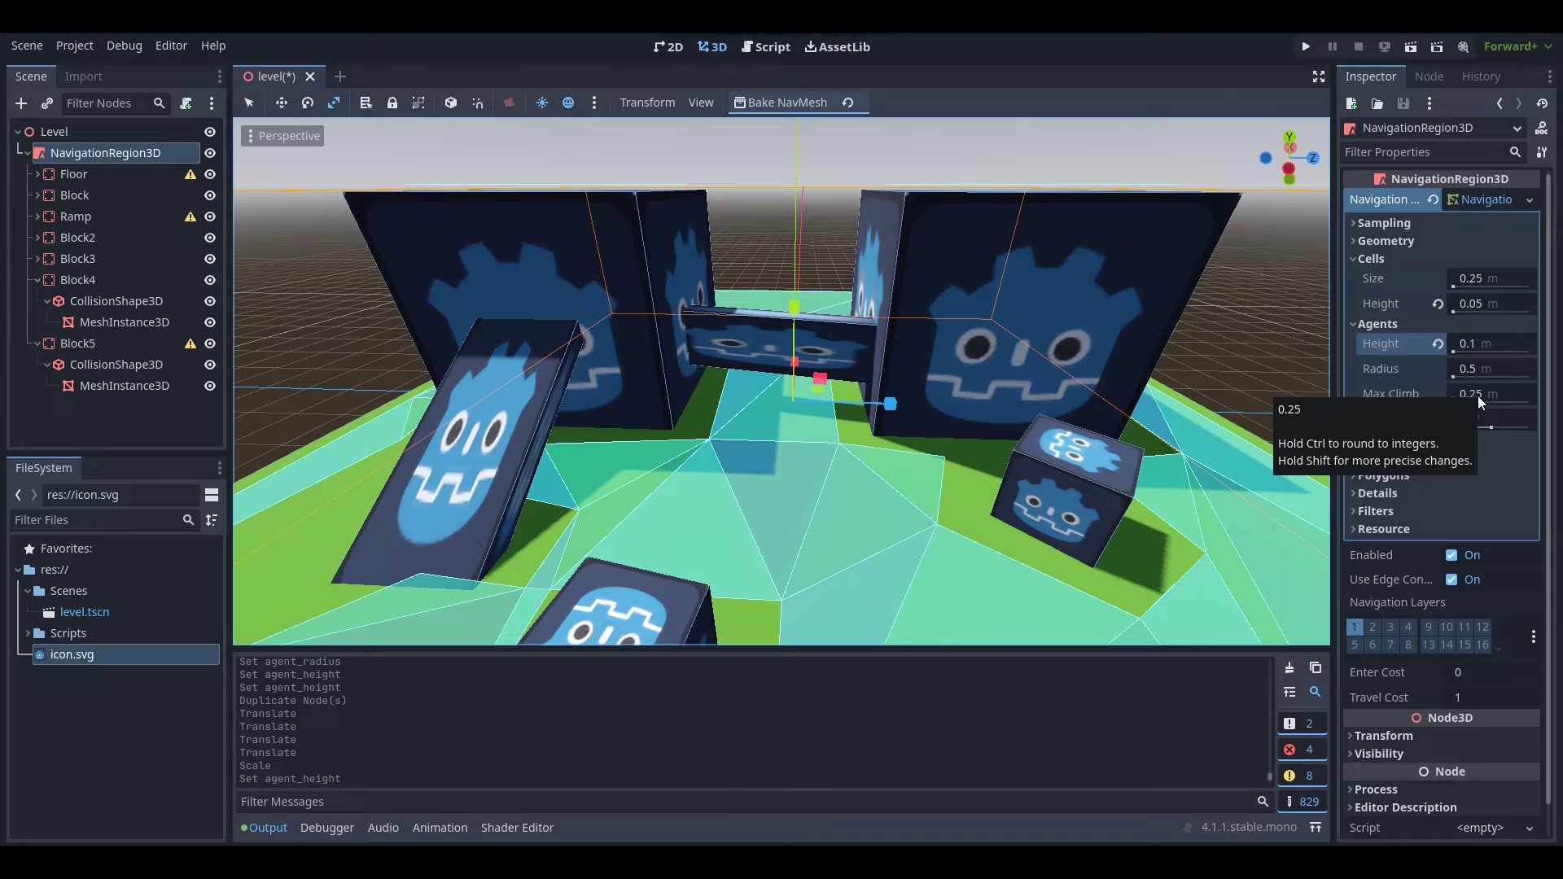
Set the agent max climb to 4 m, rebake the navigation mesh, and inspect it around the block walls.
{"action": "right_click_drag", "start_coordinate": [1067, 375], "coordinate": [1067, 374]}
{"action": "key", "text": "s"}
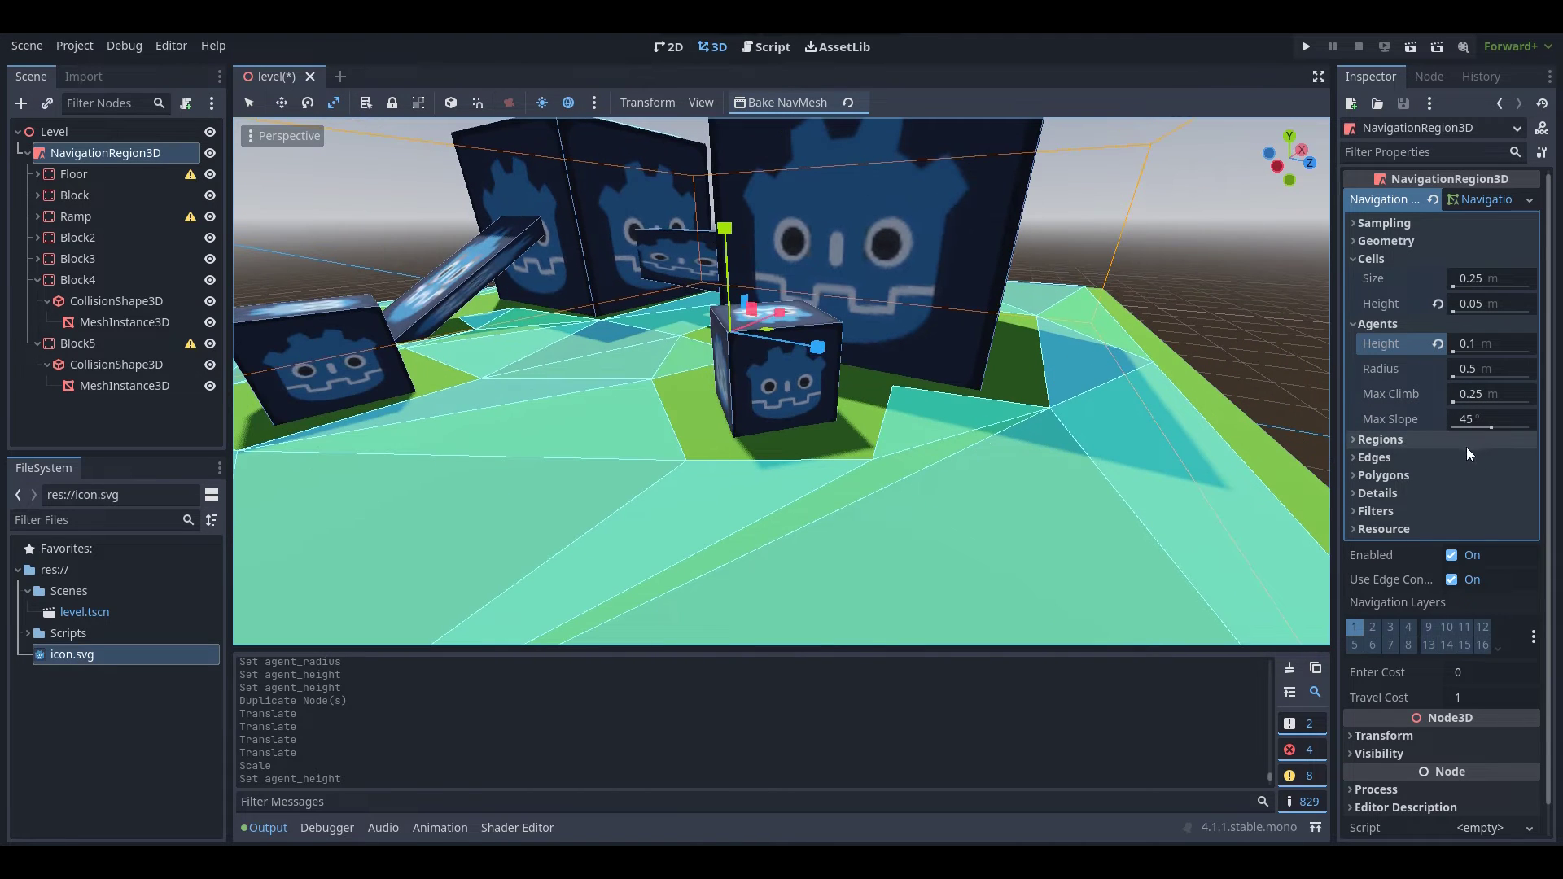
{"action": "left_click", "coordinate": [1473, 393]}
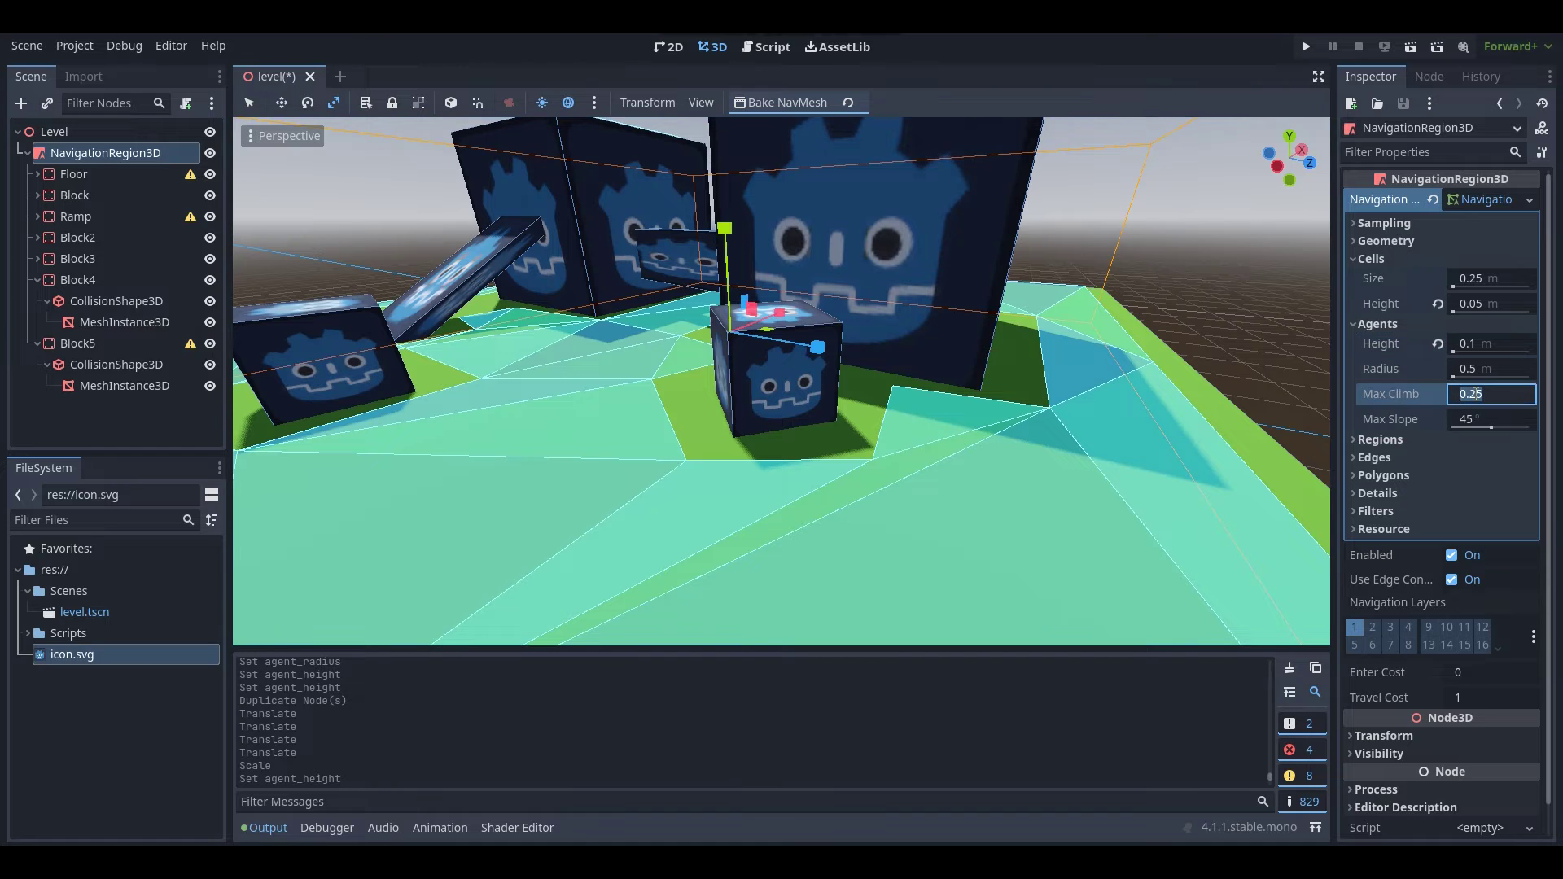
{"action": "type", "text": ".1"}
{"action": "key", "text": "Return"}
{"action": "left_click", "coordinate": [797, 102]}
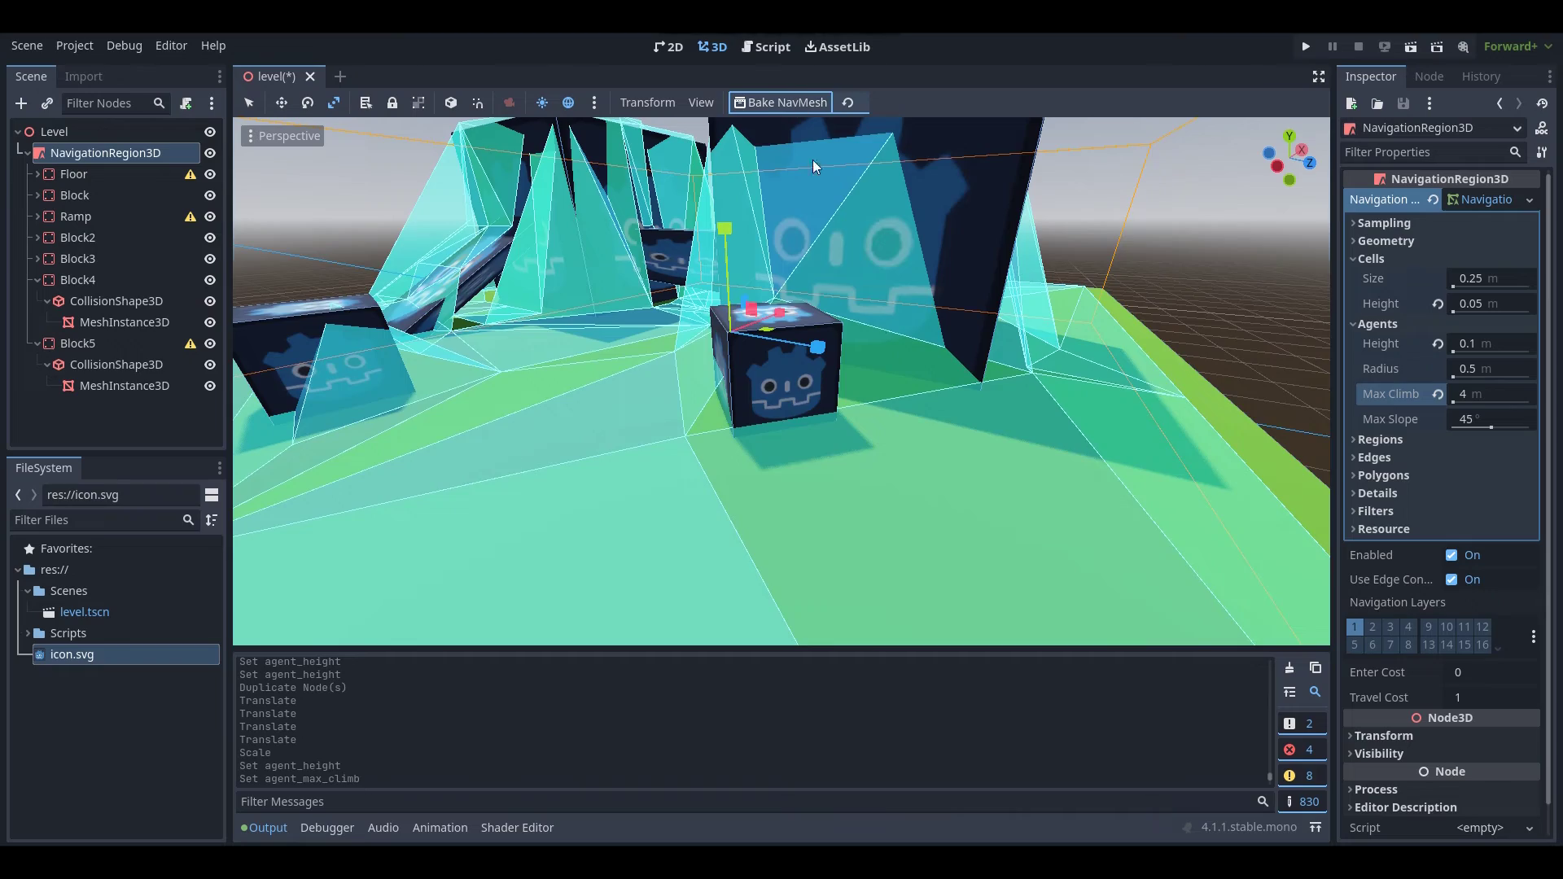
{"action": "key", "text": "s"}
{"action": "right_click_drag", "start_coordinate": [815, 167], "coordinate": [611, 184]}
{"action": "key", "text": "w"}
{"action": "key", "text": "d"}
{"action": "key", "text": "s"}
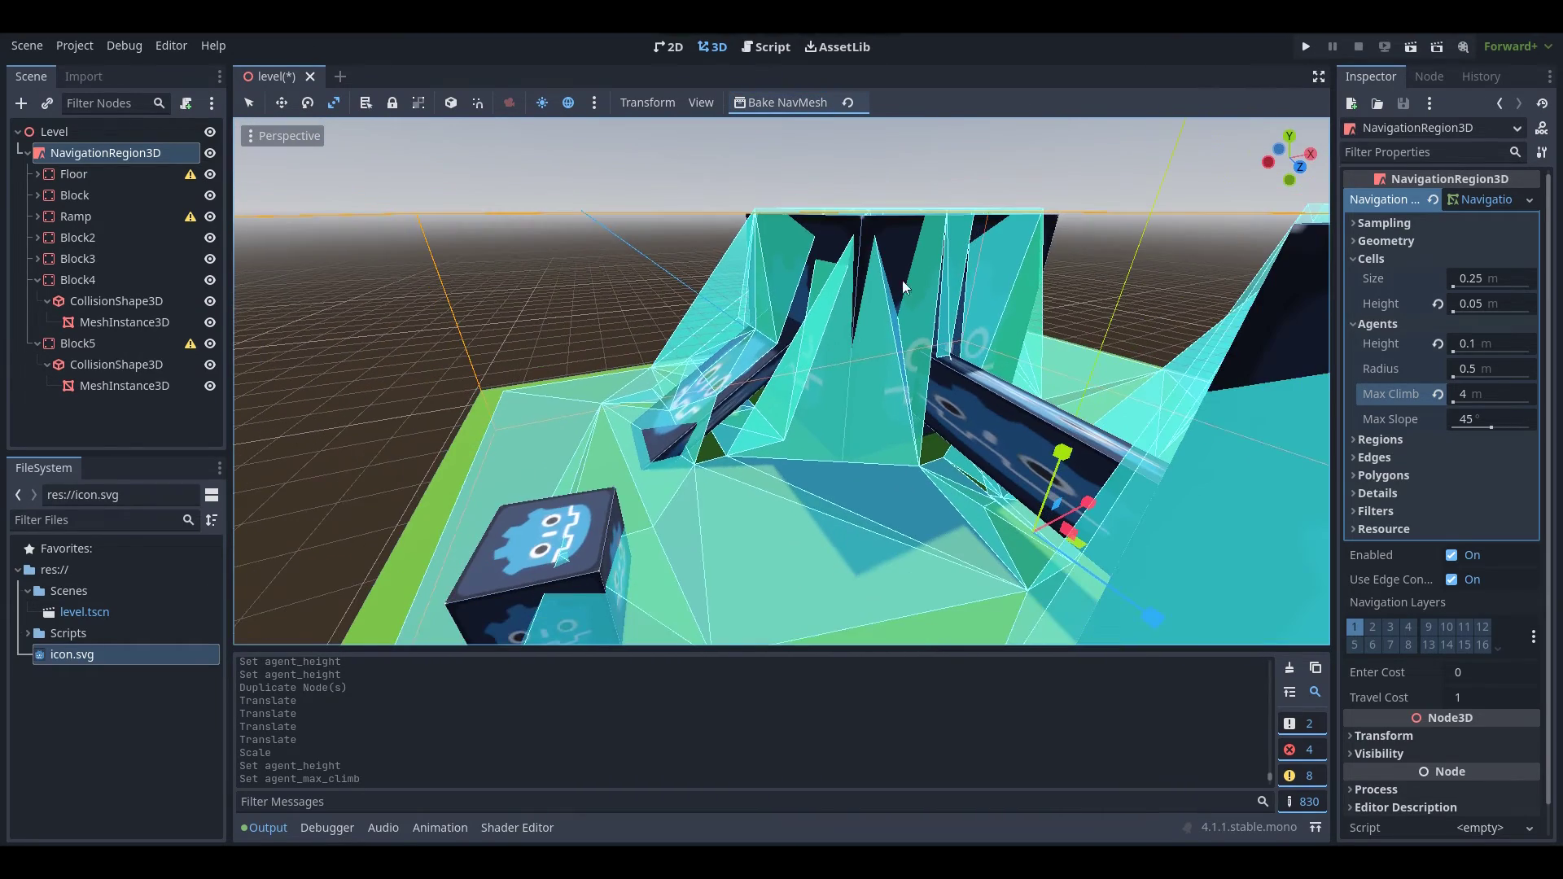
Set the agent max climb to 0.1 m, rebake the navigation mesh, and inspect the ramp and blocks.
{"action": "left_click", "coordinate": [1469, 398]}
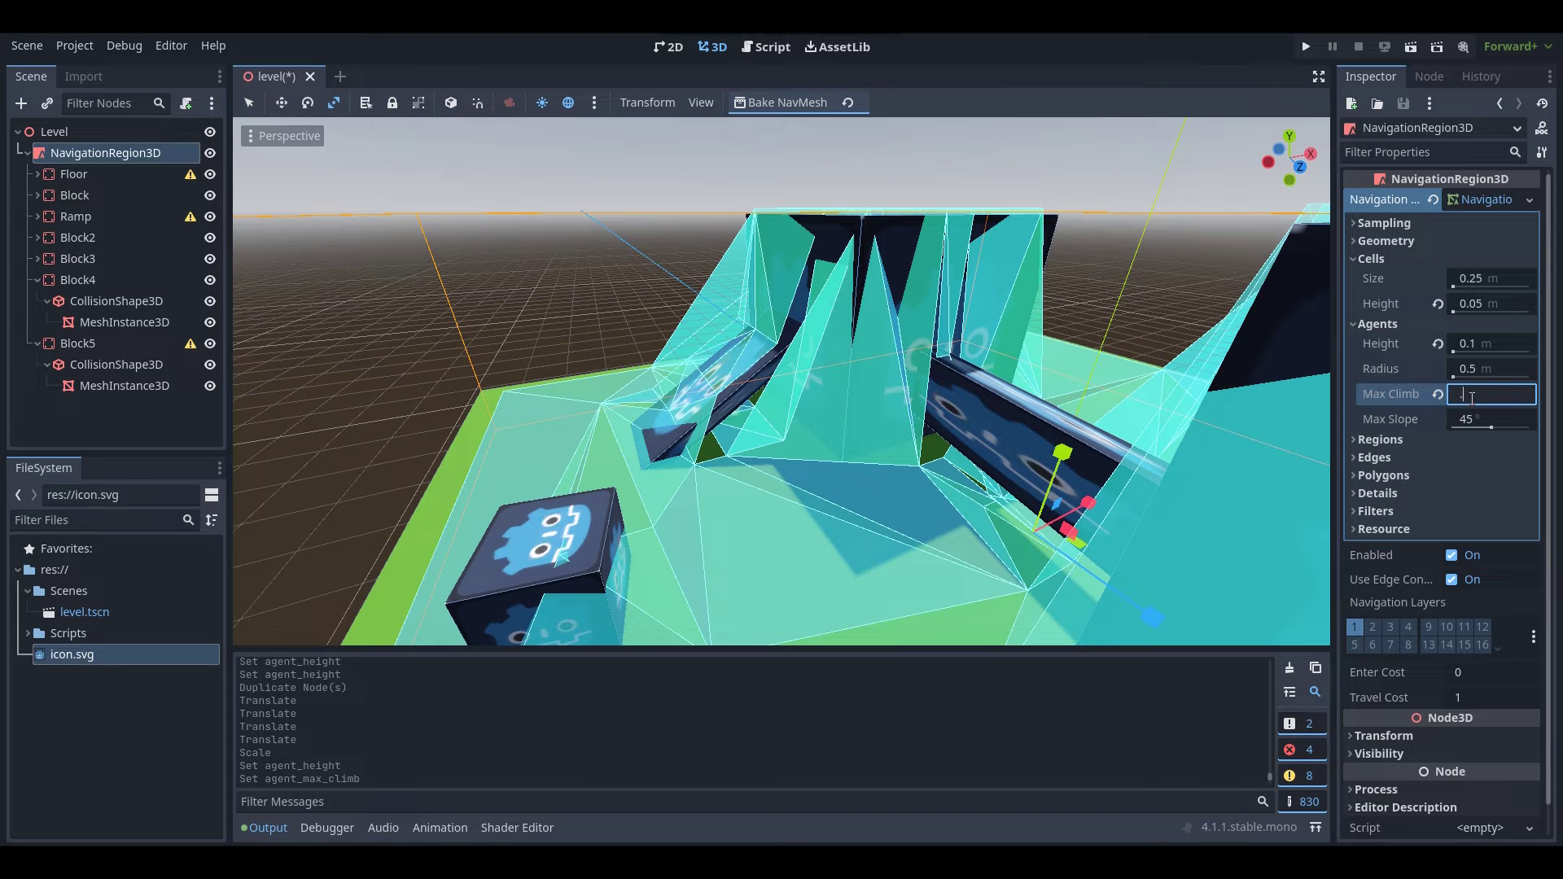
{"action": "type", "text": ".1"}
{"action": "key", "text": "Return"}
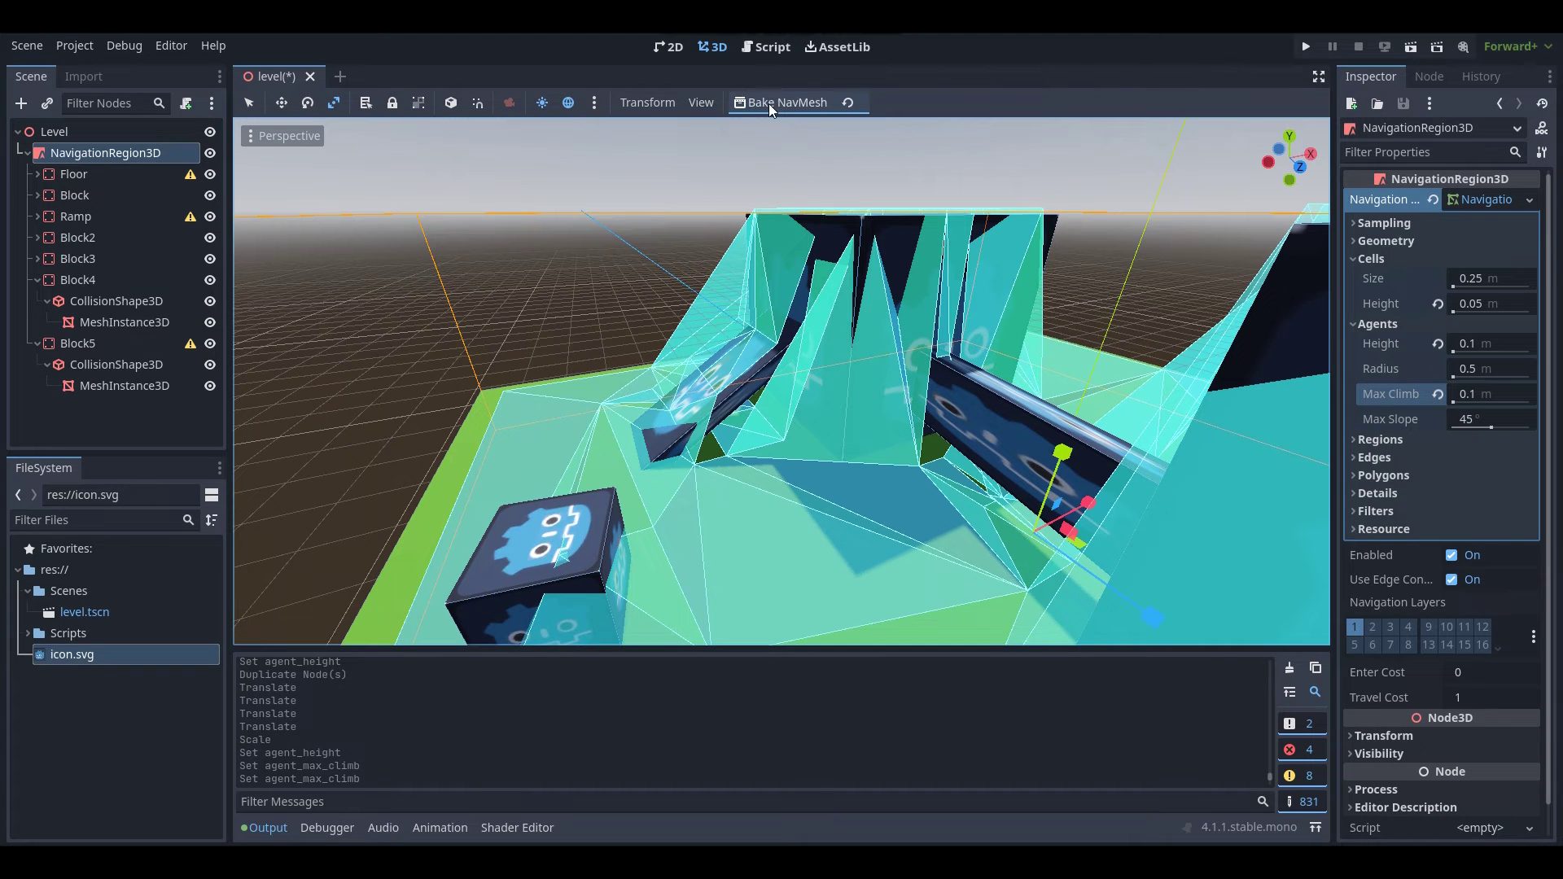
{"action": "left_click", "coordinate": [770, 108]}
{"action": "right_click_drag", "start_coordinate": [774, 285], "coordinate": [847, 293]}
{"action": "key", "text": "s"}
{"action": "key", "text": "w"}
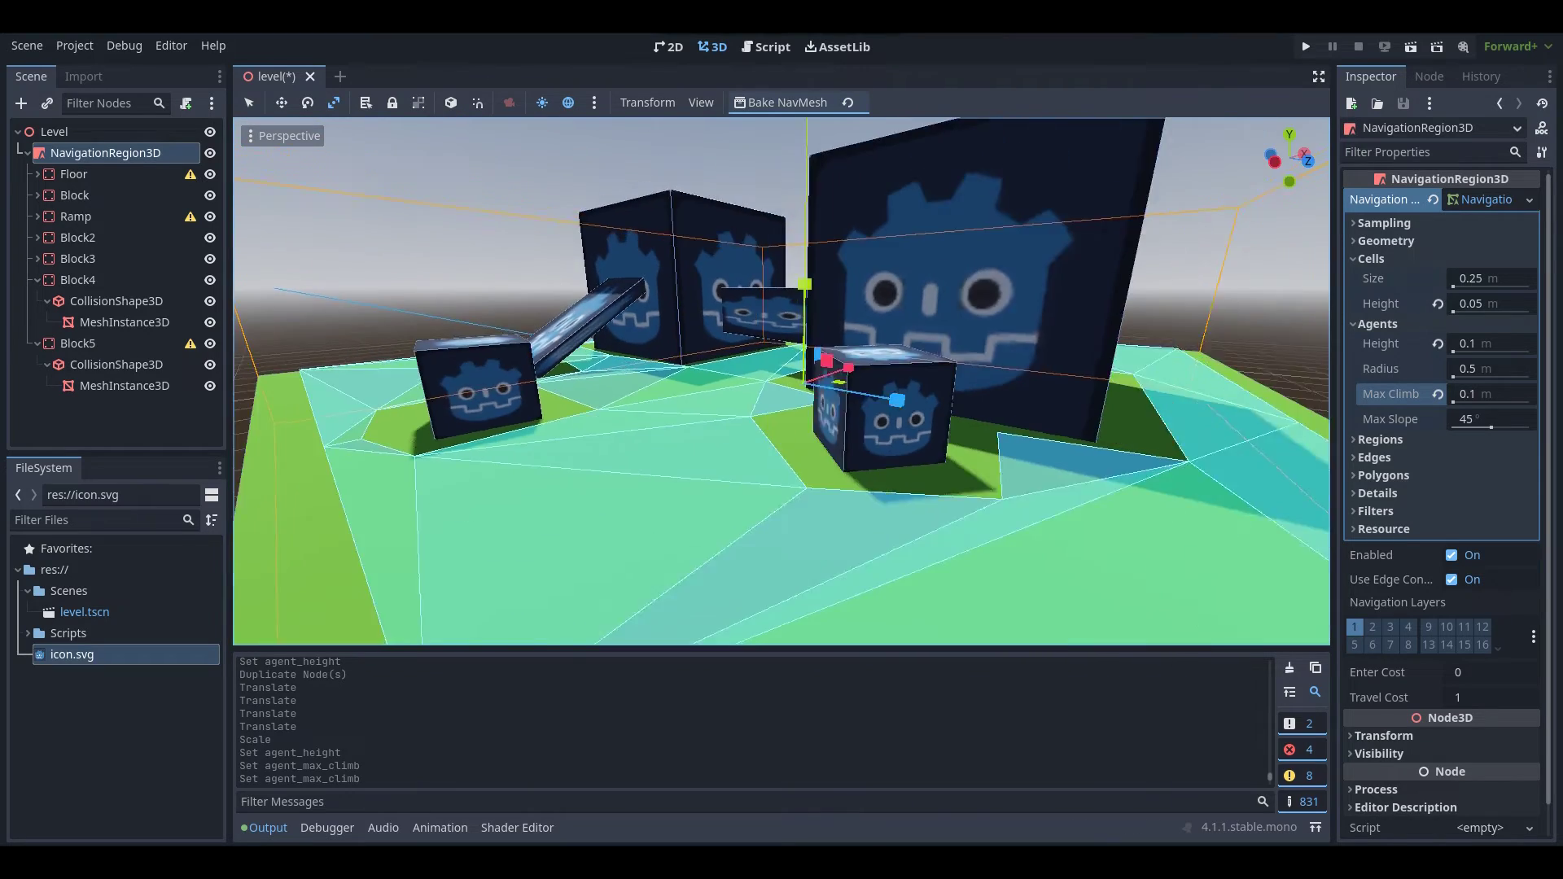
{"action": "mouse_move", "coordinate": [790, 383]}
{"action": "right_mouse_down"}
{"action": "mouse_move", "coordinate": [757, 382]}
{"action": "mouse_move", "coordinate": [782, 374]}
{"action": "right_mouse_up"}
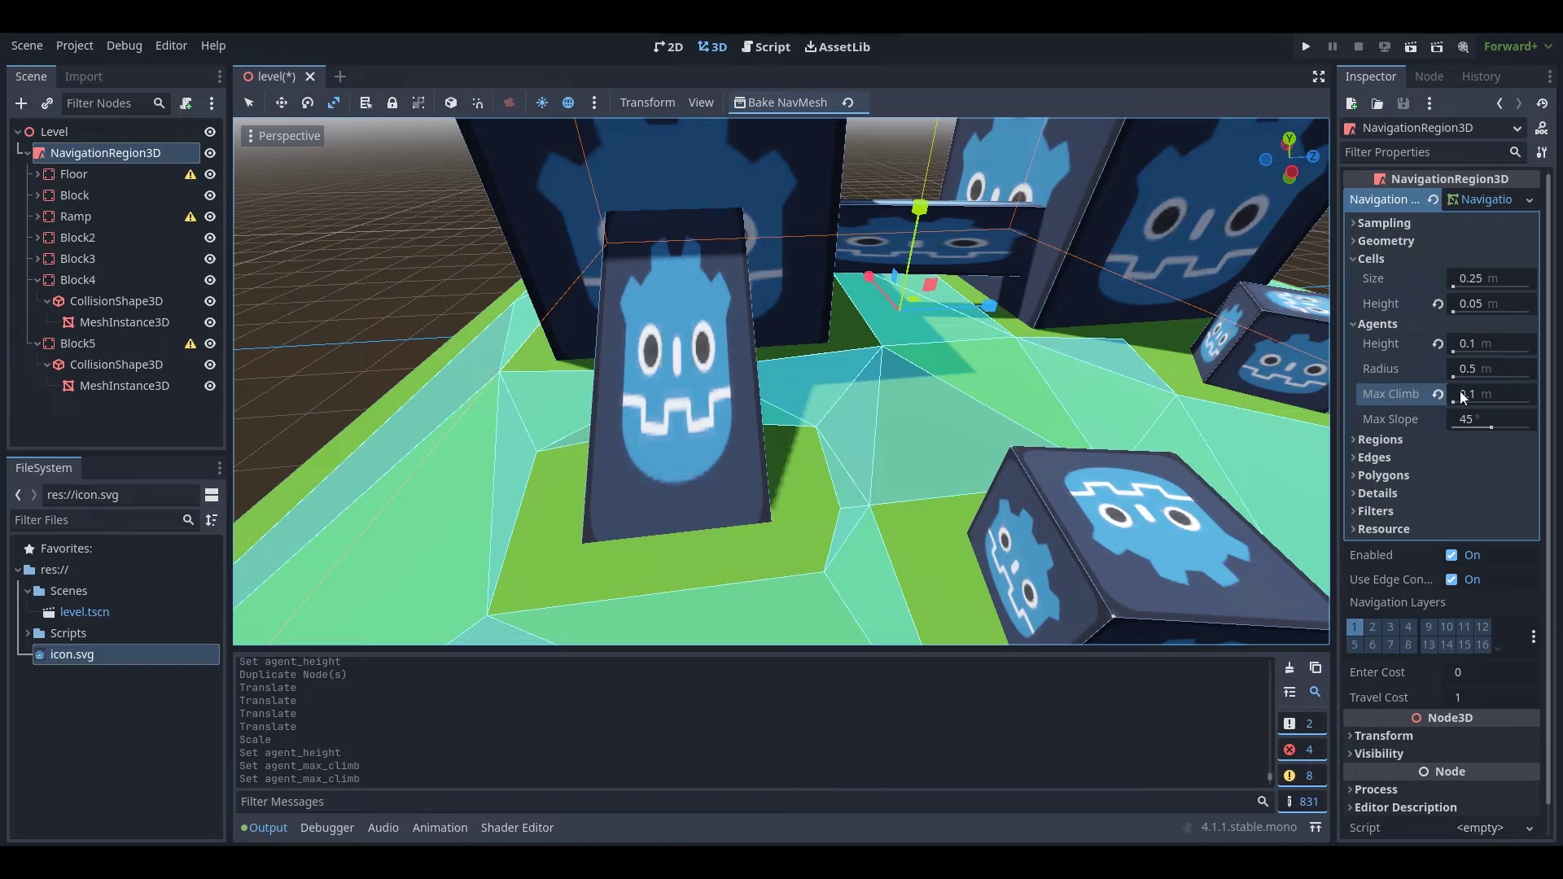
{"action": "right_click_drag", "start_coordinate": [950, 375], "coordinate": [1059, 391]}
{"action": "right_click_drag", "start_coordinate": [883, 384], "coordinate": [883, 365]}
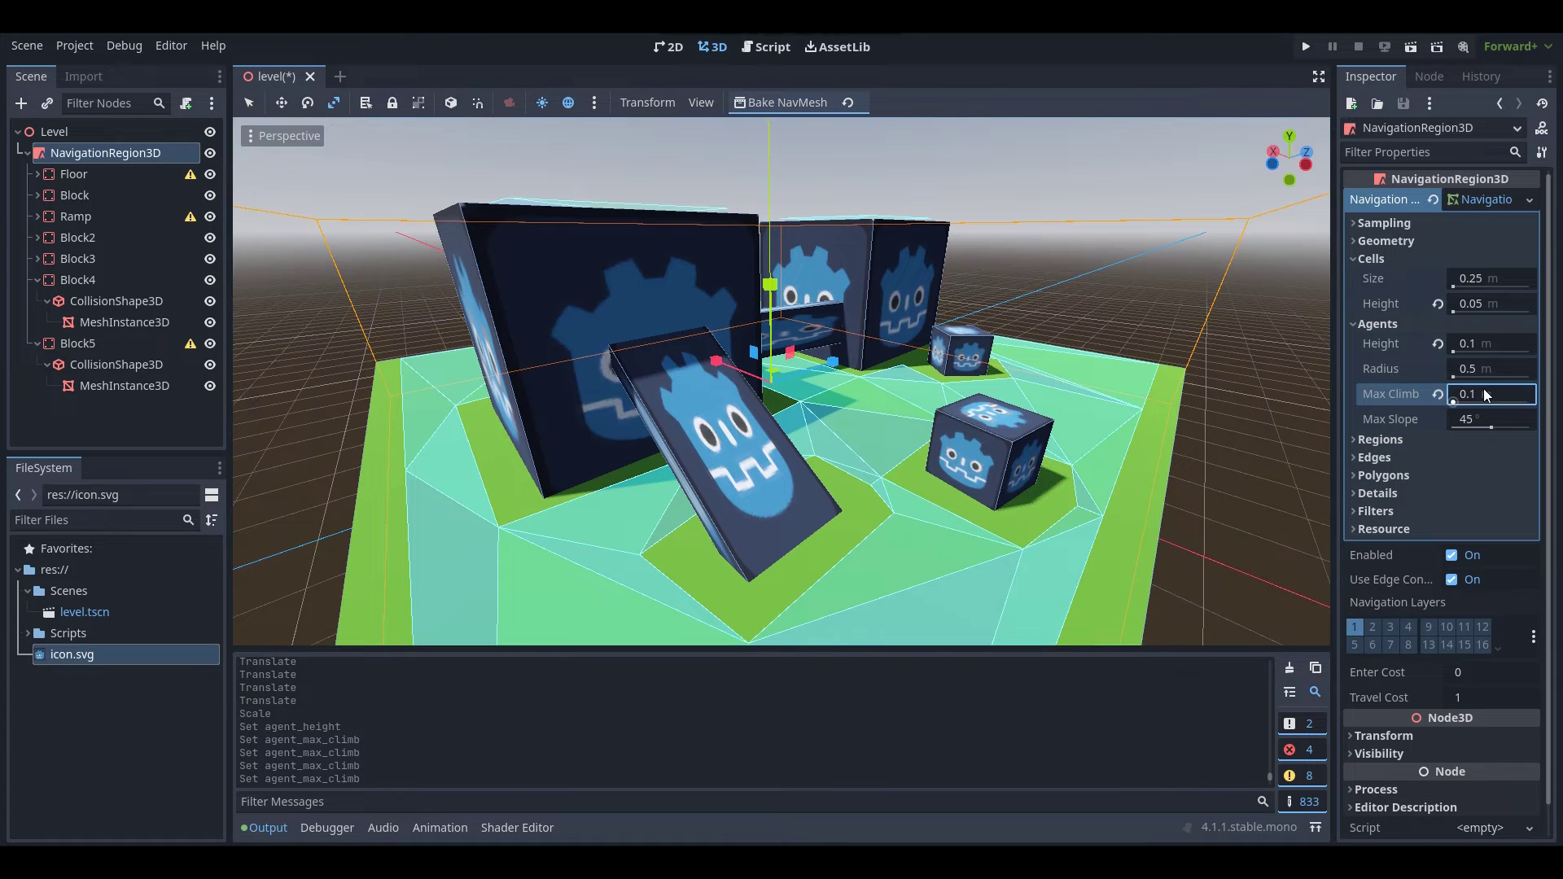
Set the agent max climb to 5 m, rebake the navigation mesh, and inspect the large blocks from all around.
{"action": "left_click", "coordinate": [1486, 392]}
{"action": "type", "text": "5"}
{"action": "key", "text": "Return"}
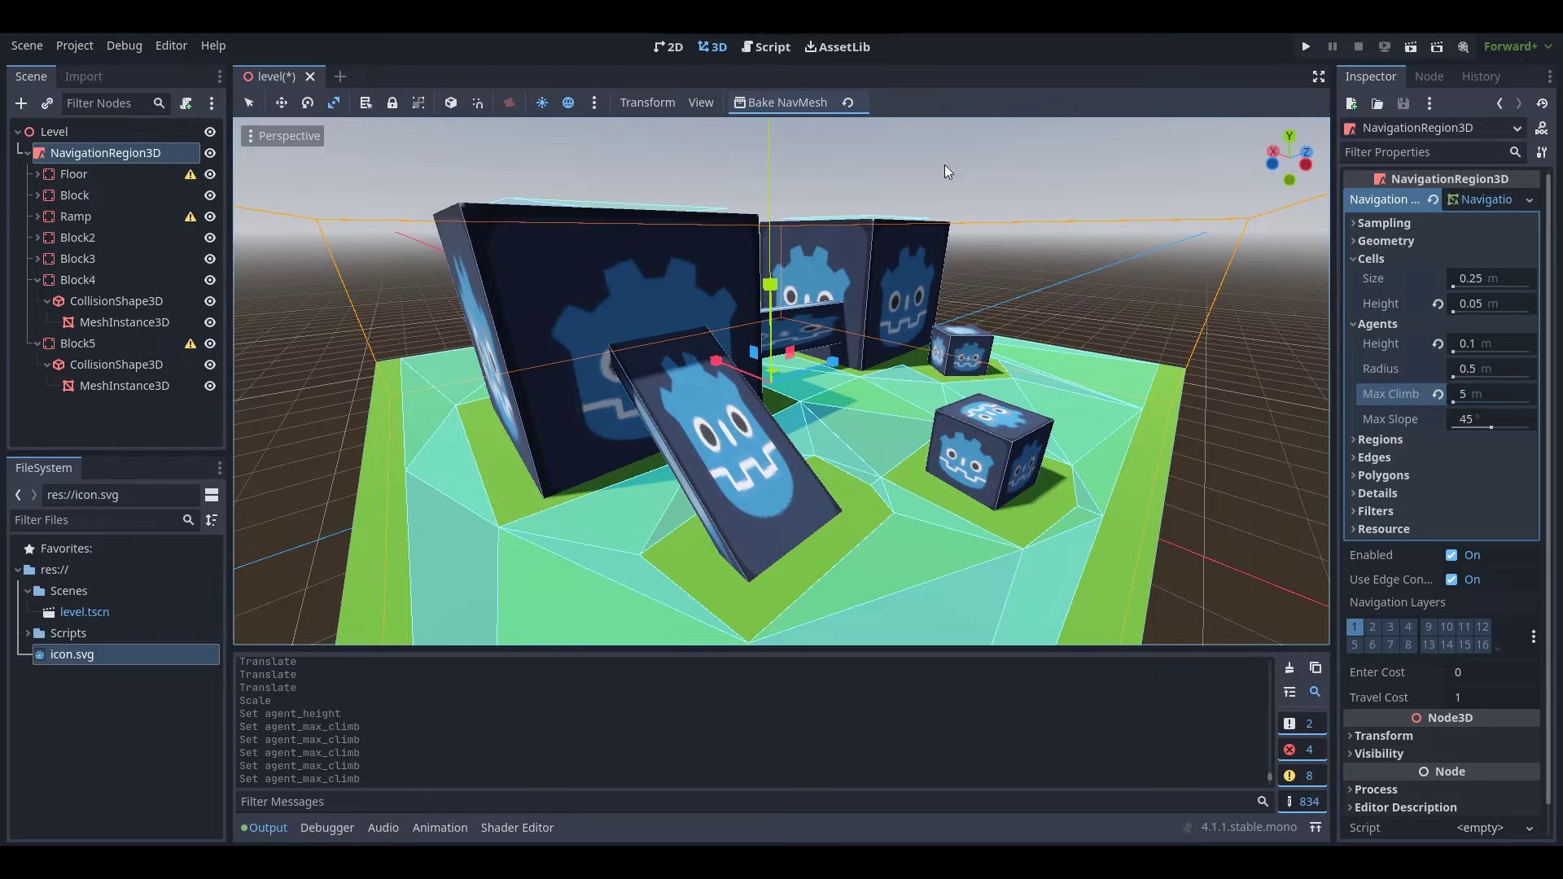
{"action": "left_click", "coordinate": [758, 101]}
{"action": "scroll", "coordinate": [781, 383], "scroll_direction": "down", "scroll_amount": 5}
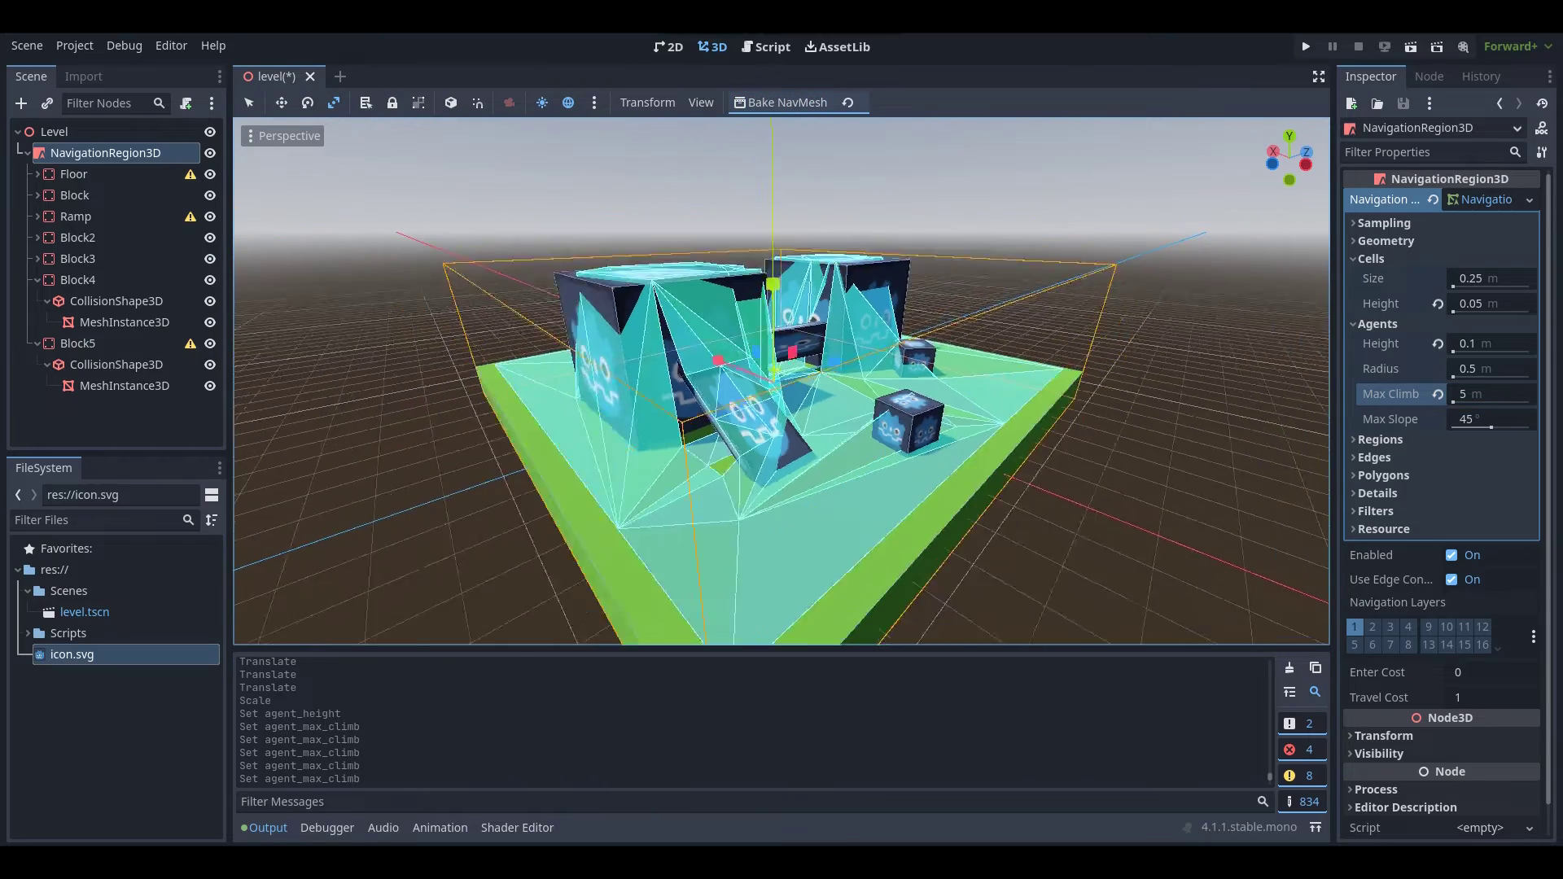
{"action": "key", "text": "w"}
{"action": "mouse_move", "coordinate": [781, 382]}
{"action": "right_mouse_down"}
{"action": "mouse_move", "coordinate": [790, 489]}
{"action": "mouse_move", "coordinate": [749, 375]}
{"action": "mouse_move", "coordinate": [652, 326]}
{"action": "mouse_move", "coordinate": [660, 407]}
{"action": "mouse_move", "coordinate": [708, 383]}
{"action": "mouse_move", "coordinate": [725, 302]}
{"action": "mouse_move", "coordinate": [782, 381]}
{"action": "right_mouse_up"}
{"action": "key", "text": "w"}
{"action": "key", "text": "s"}
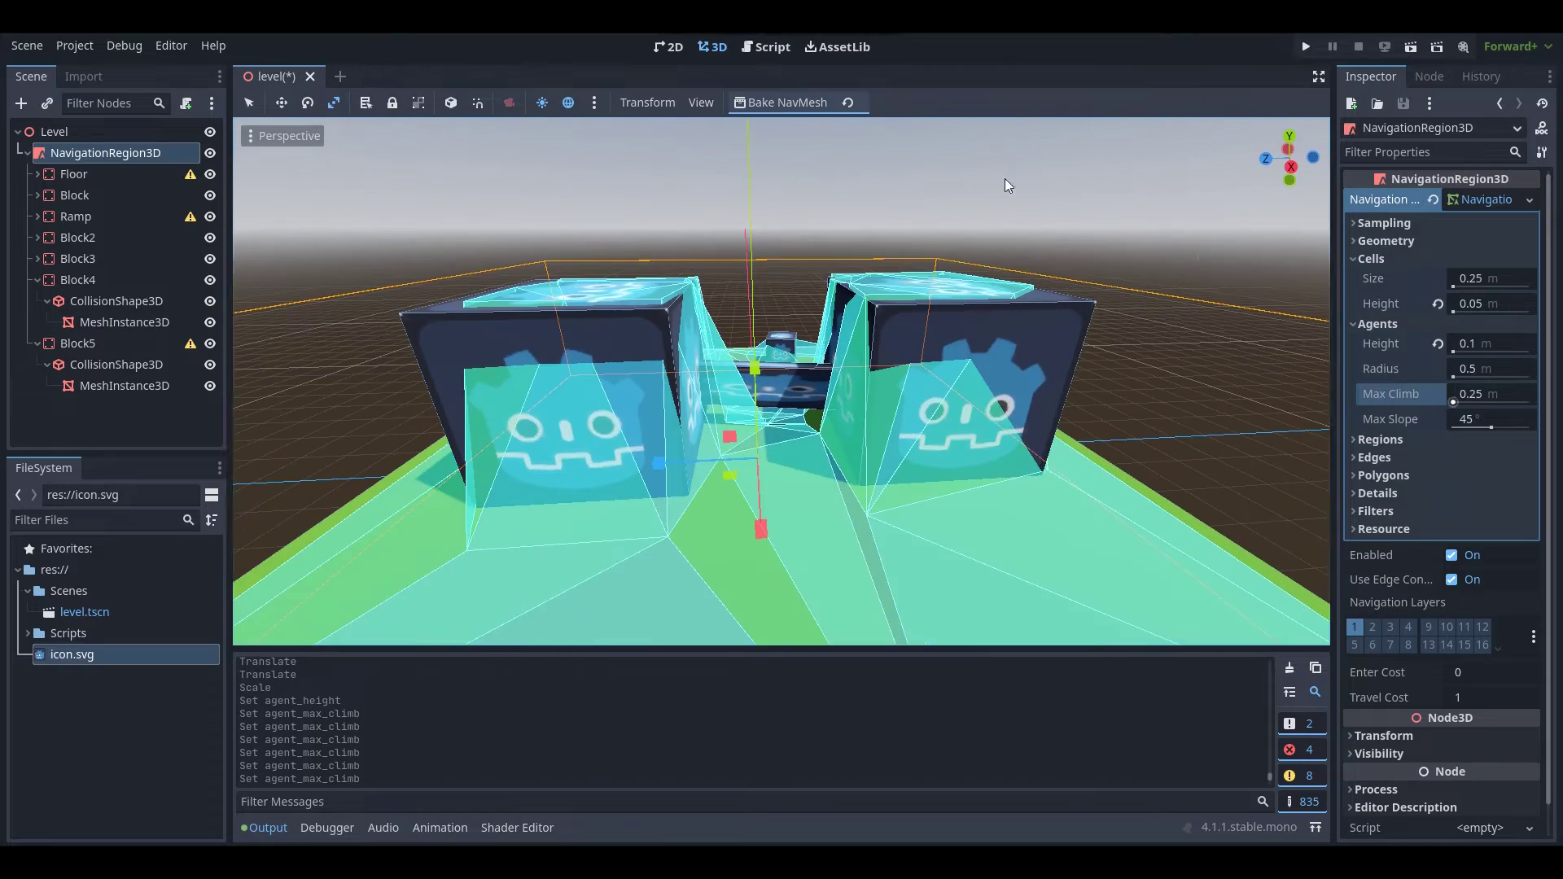
Rebake the navigation mesh with the default max climb of 0.25 m and inspect the floor around the ramp.
{"action": "left_click", "coordinate": [815, 99]}
{"action": "key", "text": "w"}
{"action": "right_click_drag", "start_coordinate": [1027, 353], "coordinate": [1028, 353]}
{"action": "right_click_drag", "start_coordinate": [1005, 179], "coordinate": [1005, 178]}
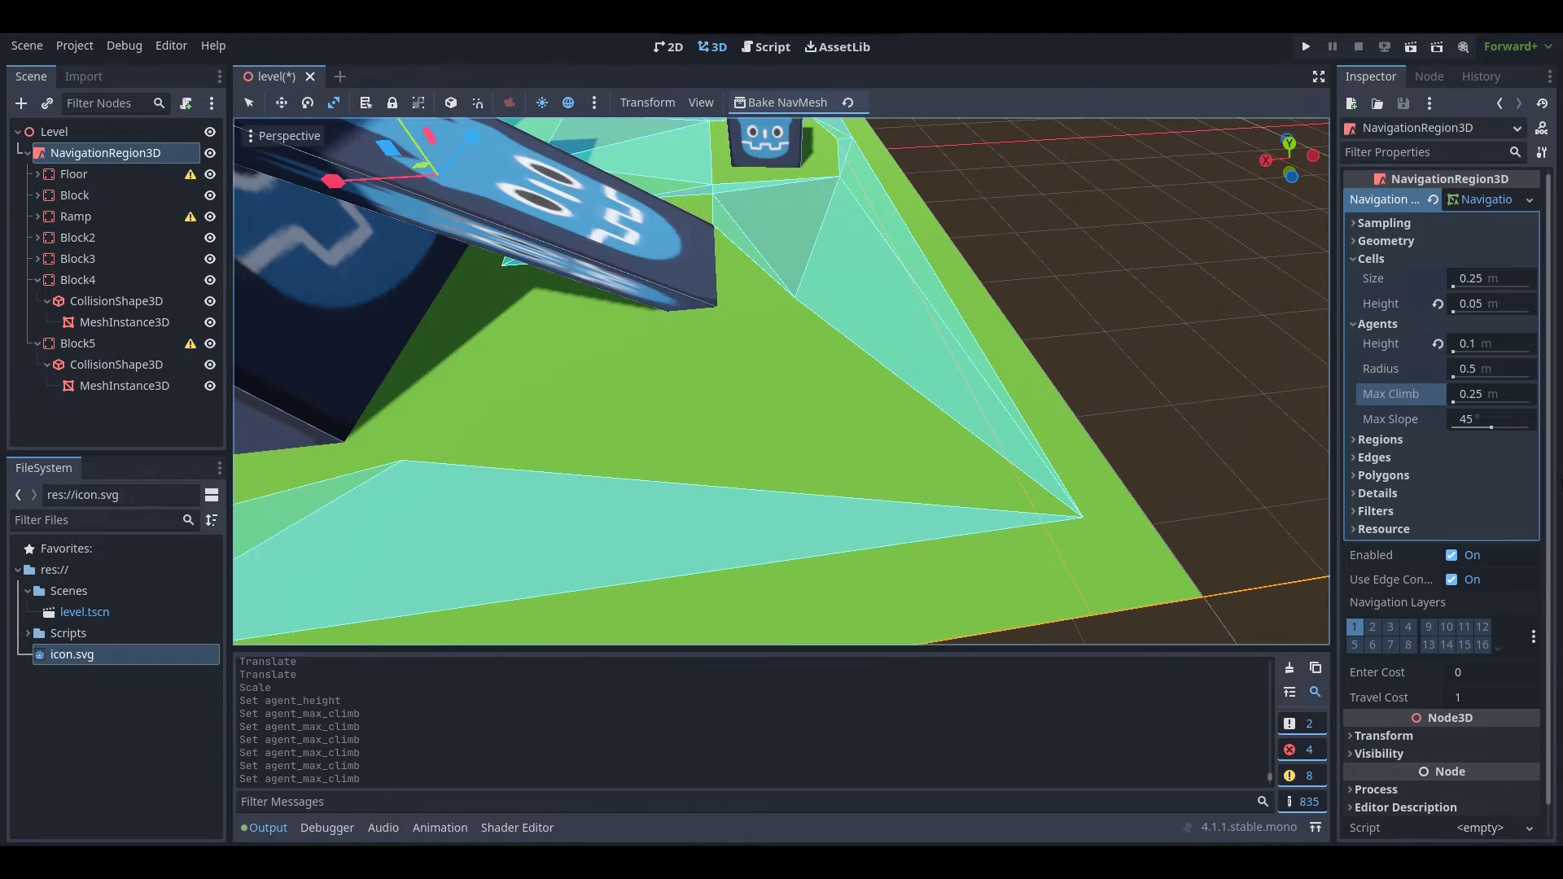
Reset the agent height to its default of 1.5 m, rebake the navigation mesh, and view the ramp from the side.
{"action": "left_click", "coordinate": [1438, 342]}
{"action": "left_click", "coordinate": [808, 105]}
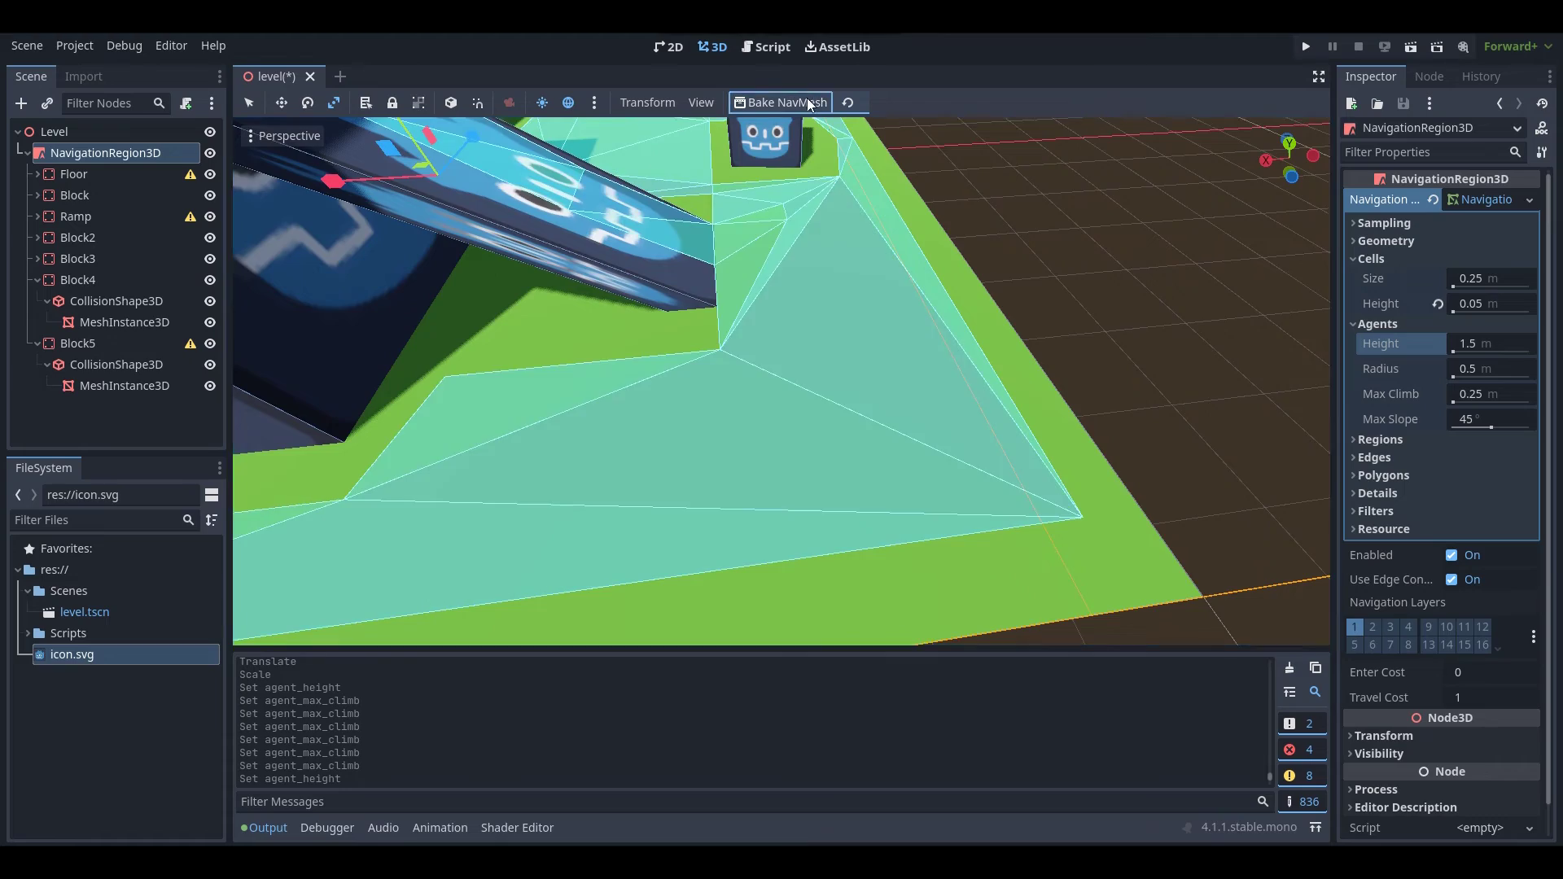
{"action": "right_click_drag", "start_coordinate": [806, 244], "coordinate": [806, 245]}
{"action": "right_click_drag", "start_coordinate": [839, 375], "coordinate": [839, 374]}
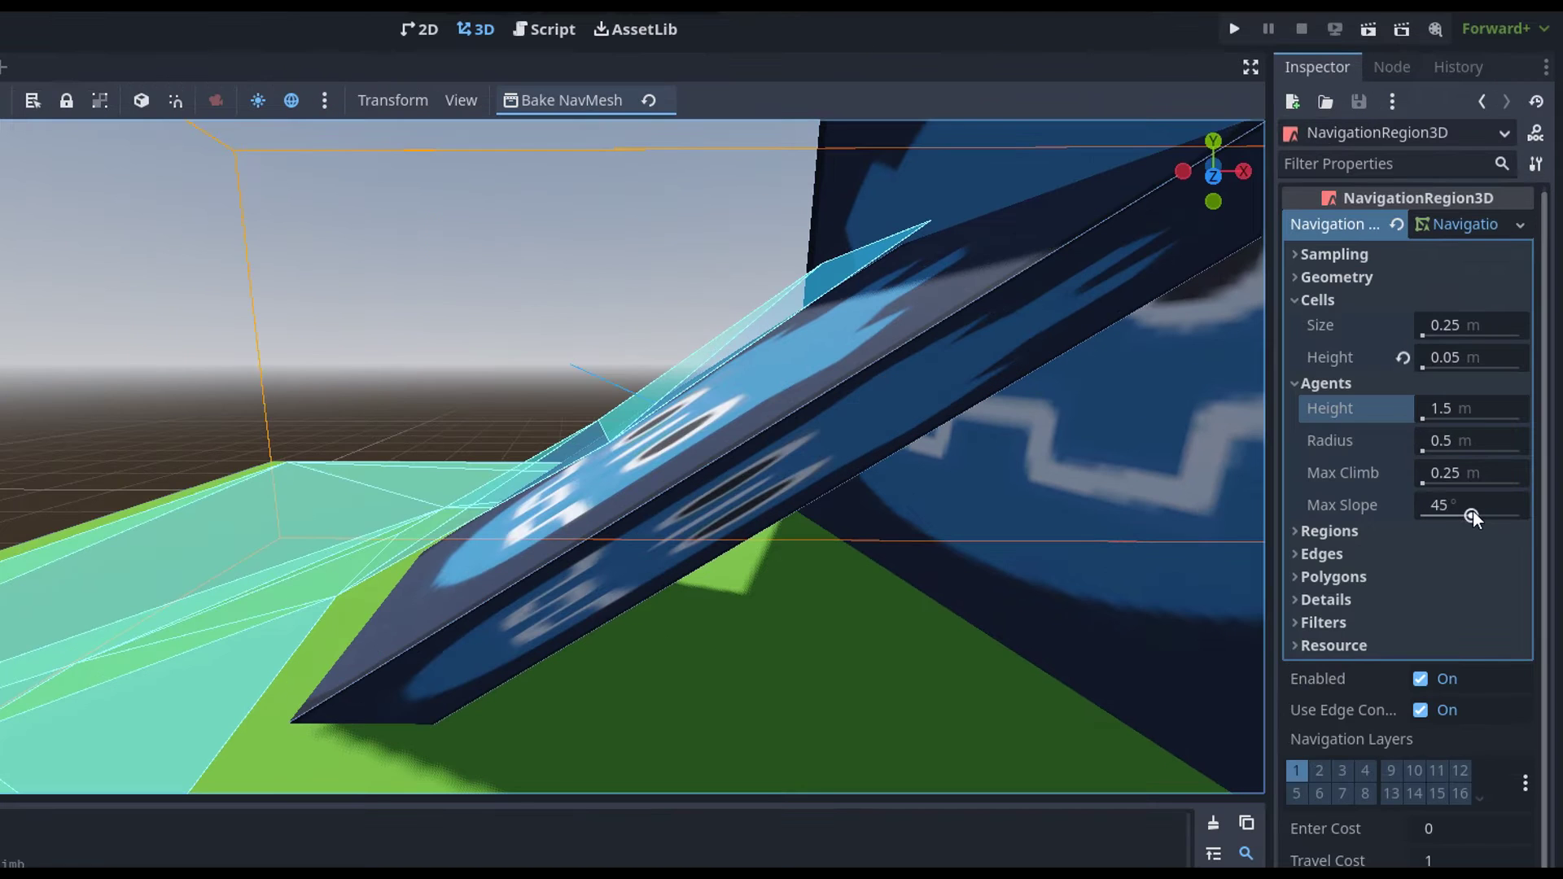
Lower the agent max slope to 8.06°, rebake the navigation mesh, and inspect the ramp surface.
{"action": "left_click_drag", "start_coordinate": [1493, 426], "coordinate": [1463, 425]}
{"action": "left_click_drag", "start_coordinate": [1434, 511], "coordinate": [1391, 498]}
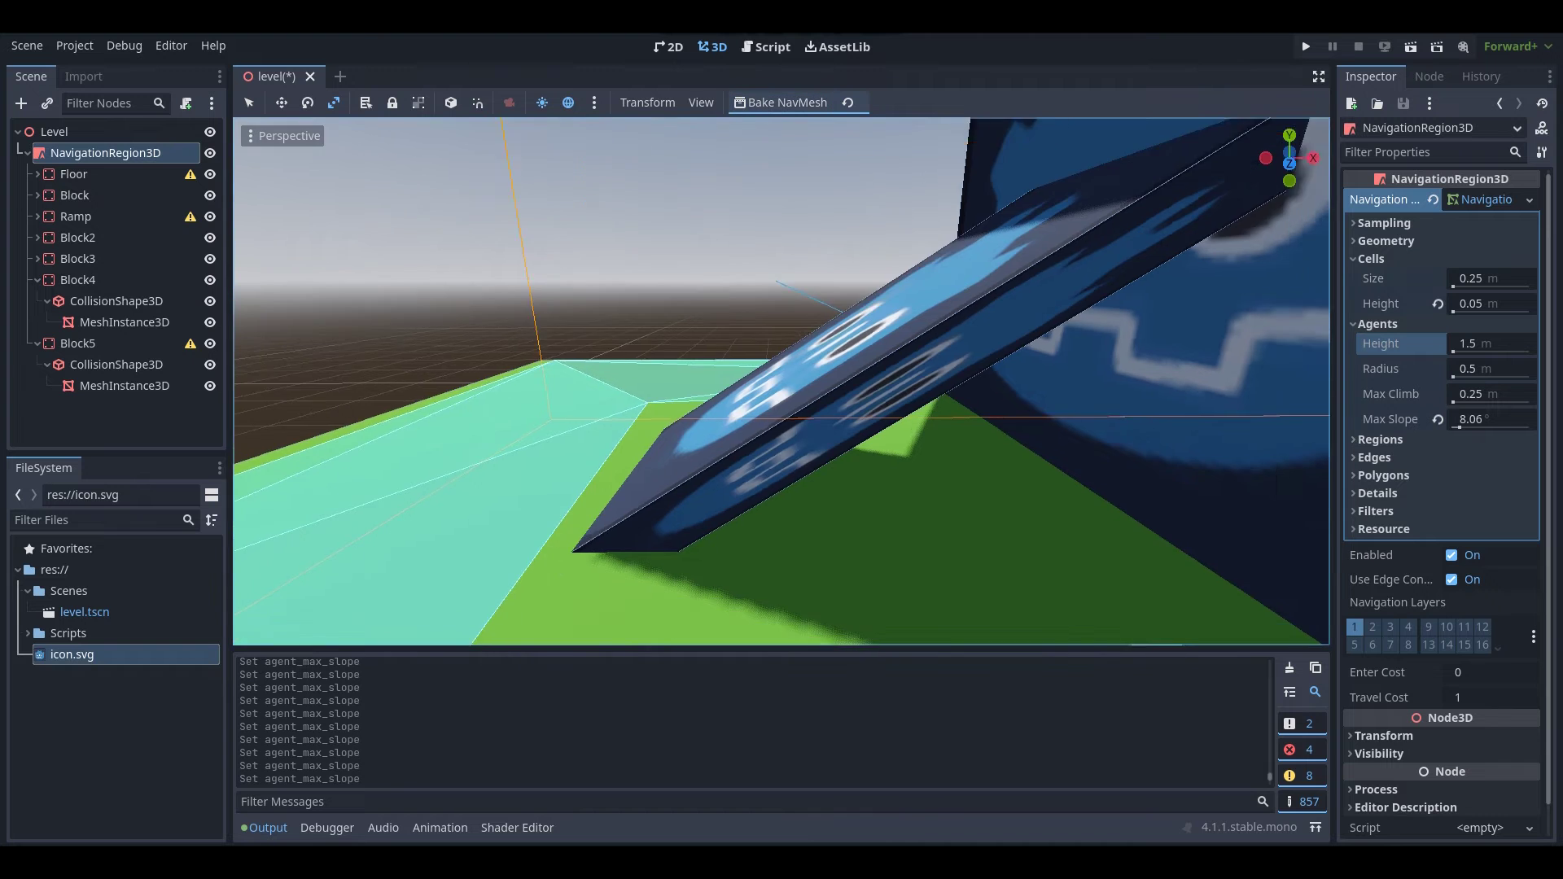
{"action": "right_click_drag", "start_coordinate": [688, 514], "coordinate": [687, 515]}
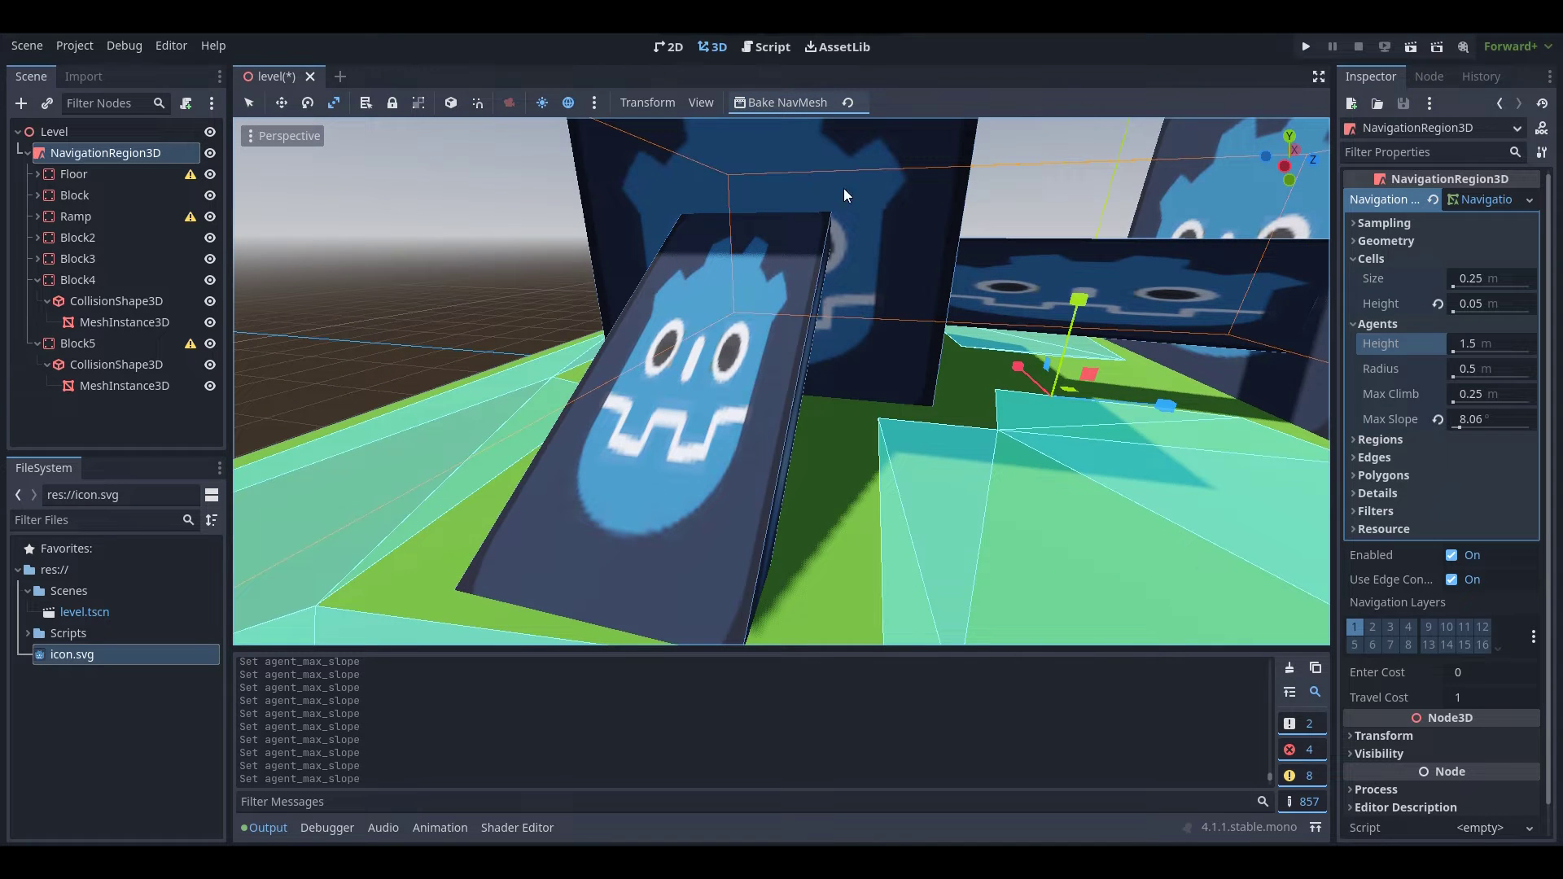
{"action": "middle_click_drag", "start_coordinate": [844, 194], "coordinate": [955, 237]}
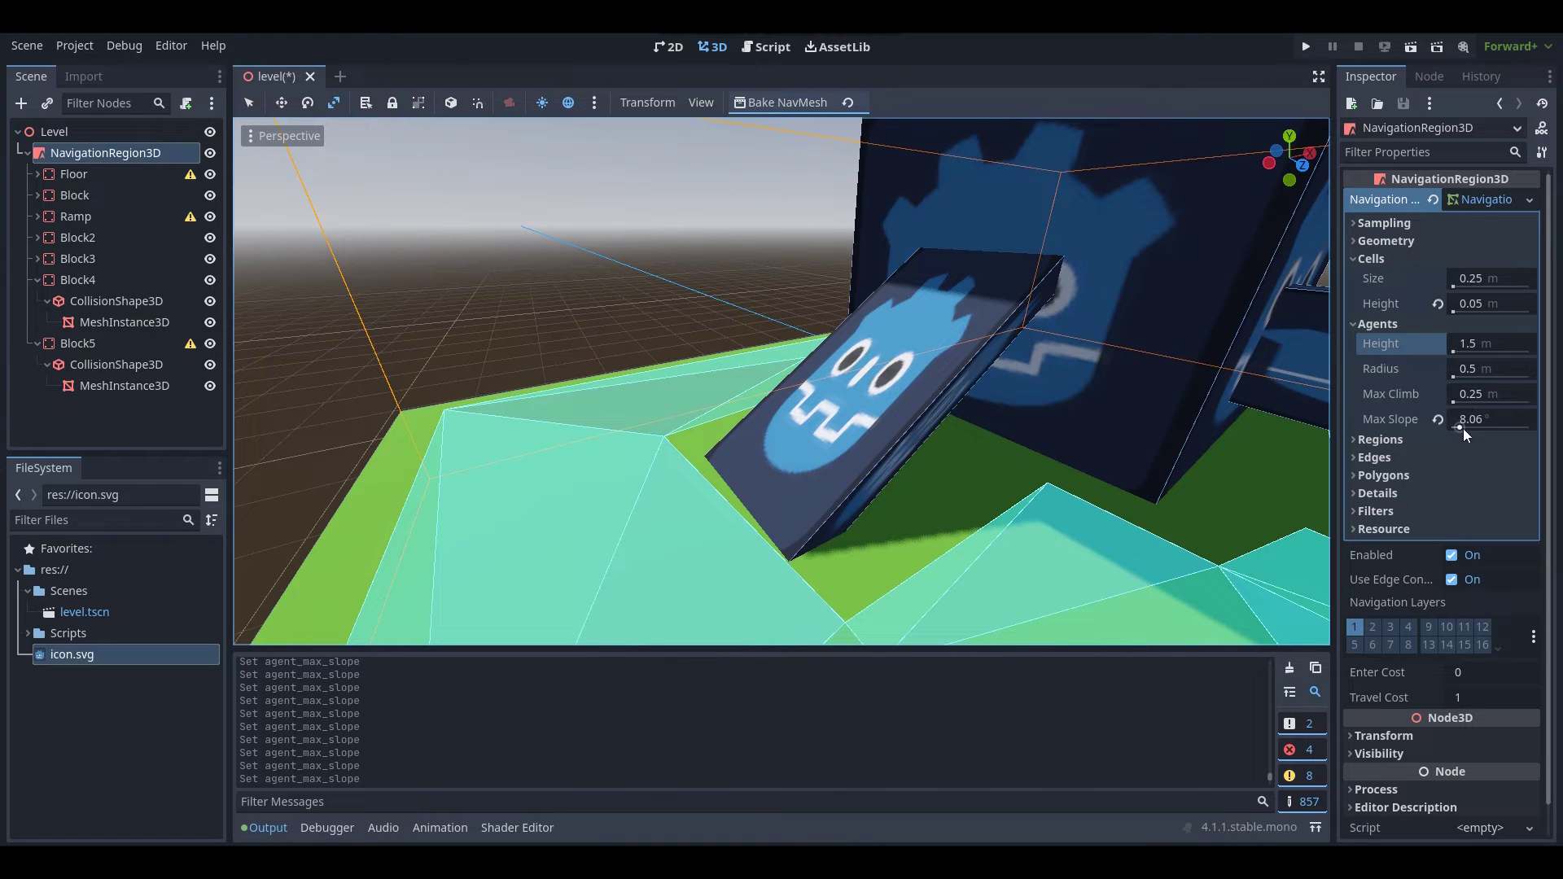
Raise the agent max slope to 90°, rebake the navigation mesh, and inspect the ramp and block walls.
{"action": "left_click_drag", "start_coordinate": [1510, 422], "coordinate": [1531, 424]}
{"action": "left_click", "coordinate": [790, 97]}
{"action": "right_click_drag", "start_coordinate": [807, 212], "coordinate": [807, 211]}
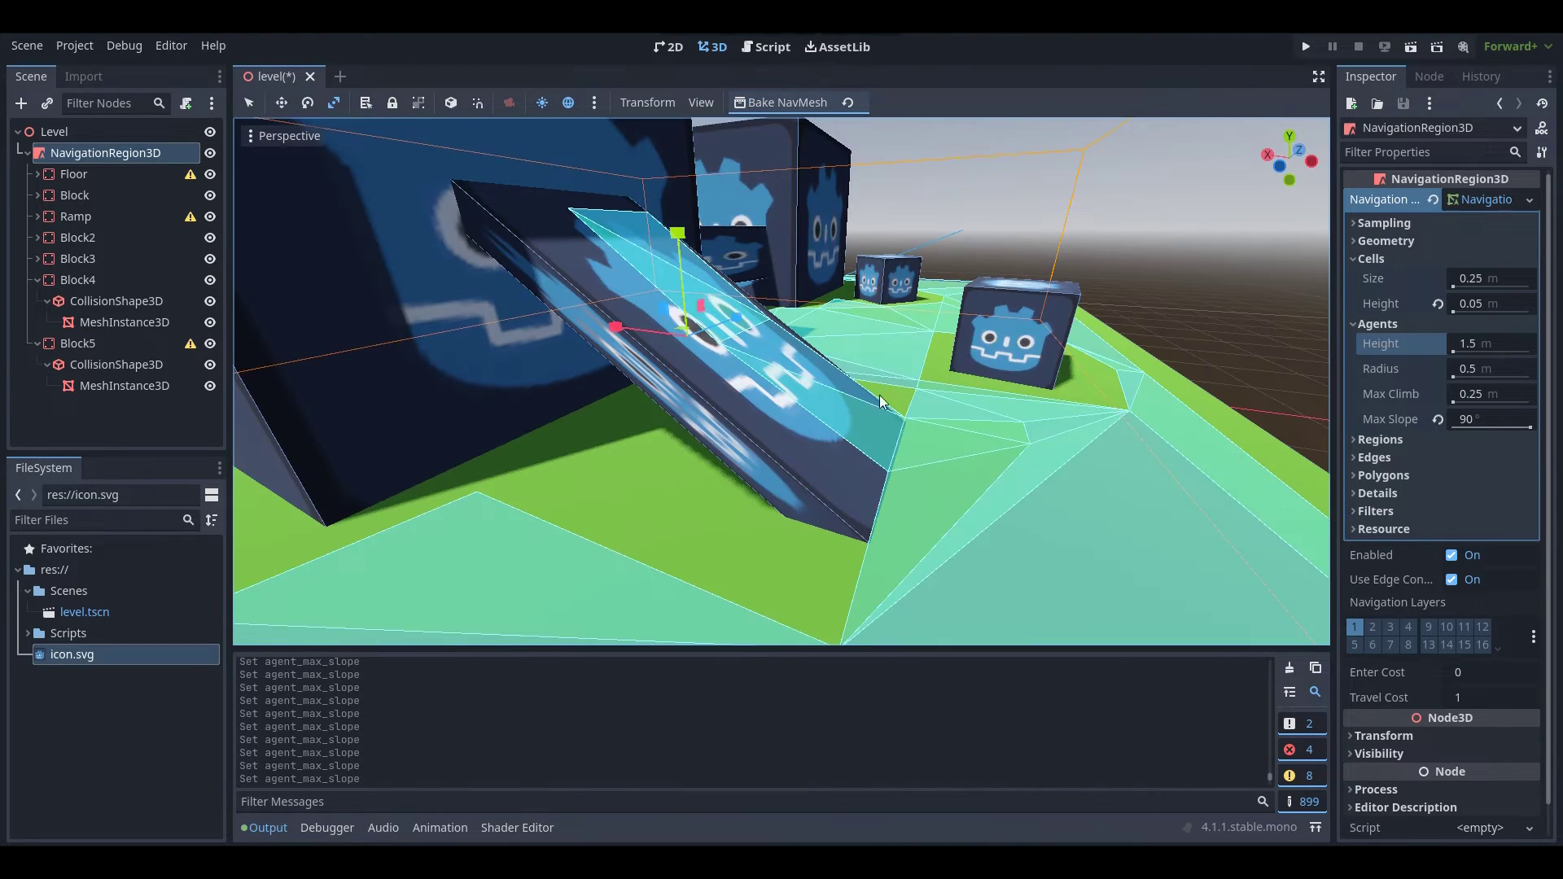
{"action": "right_click_drag", "start_coordinate": [625, 232], "coordinate": [625, 233]}
Set the agent max slope back to 45° and bring the ramp and blocks into view.
{"action": "left_click", "coordinate": [1477, 417]}
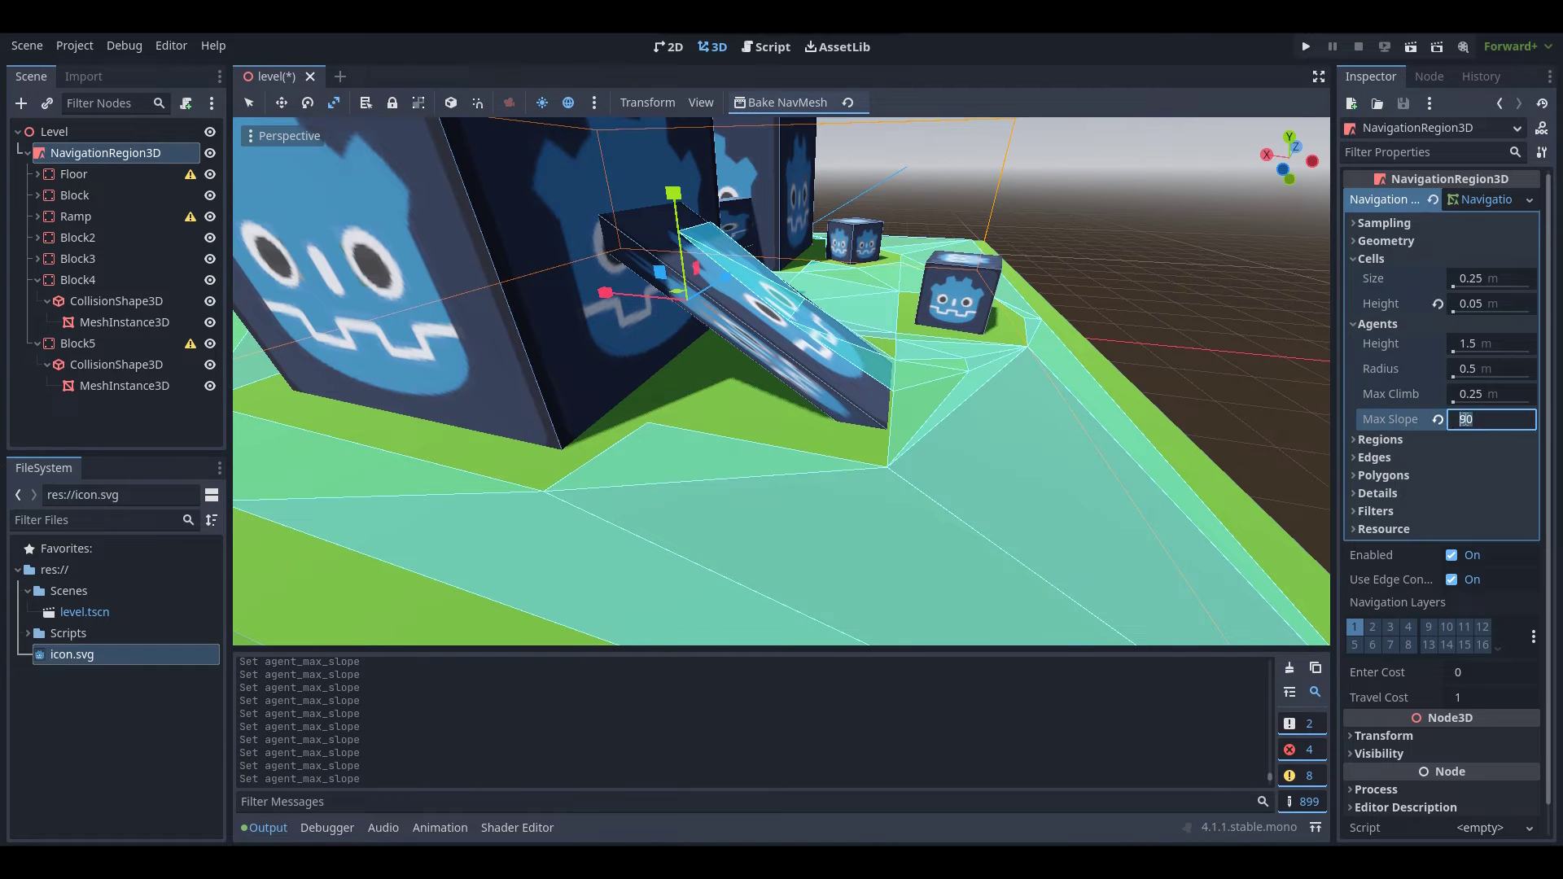
{"action": "type", "text": "45"}
{"action": "key", "text": "Return"}
{"action": "right_click_drag", "start_coordinate": [1142, 422], "coordinate": [1557, 440]}
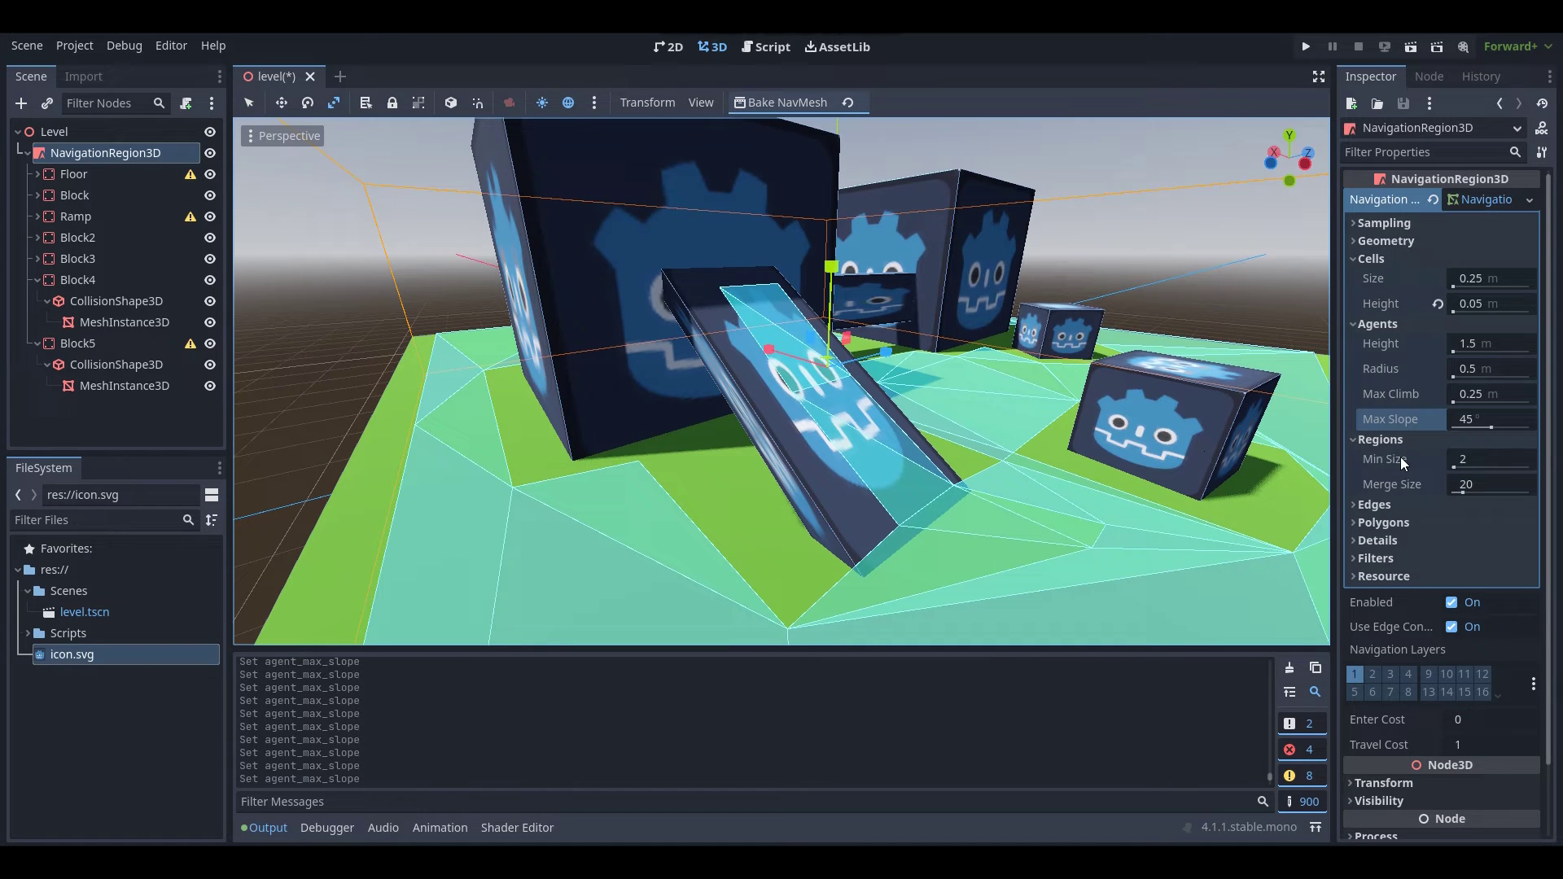
Review the navigation mesh's Regions, Edges, Polygons and Details properties and read their descriptions.
{"action": "mouse_move", "coordinate": [1401, 457]}
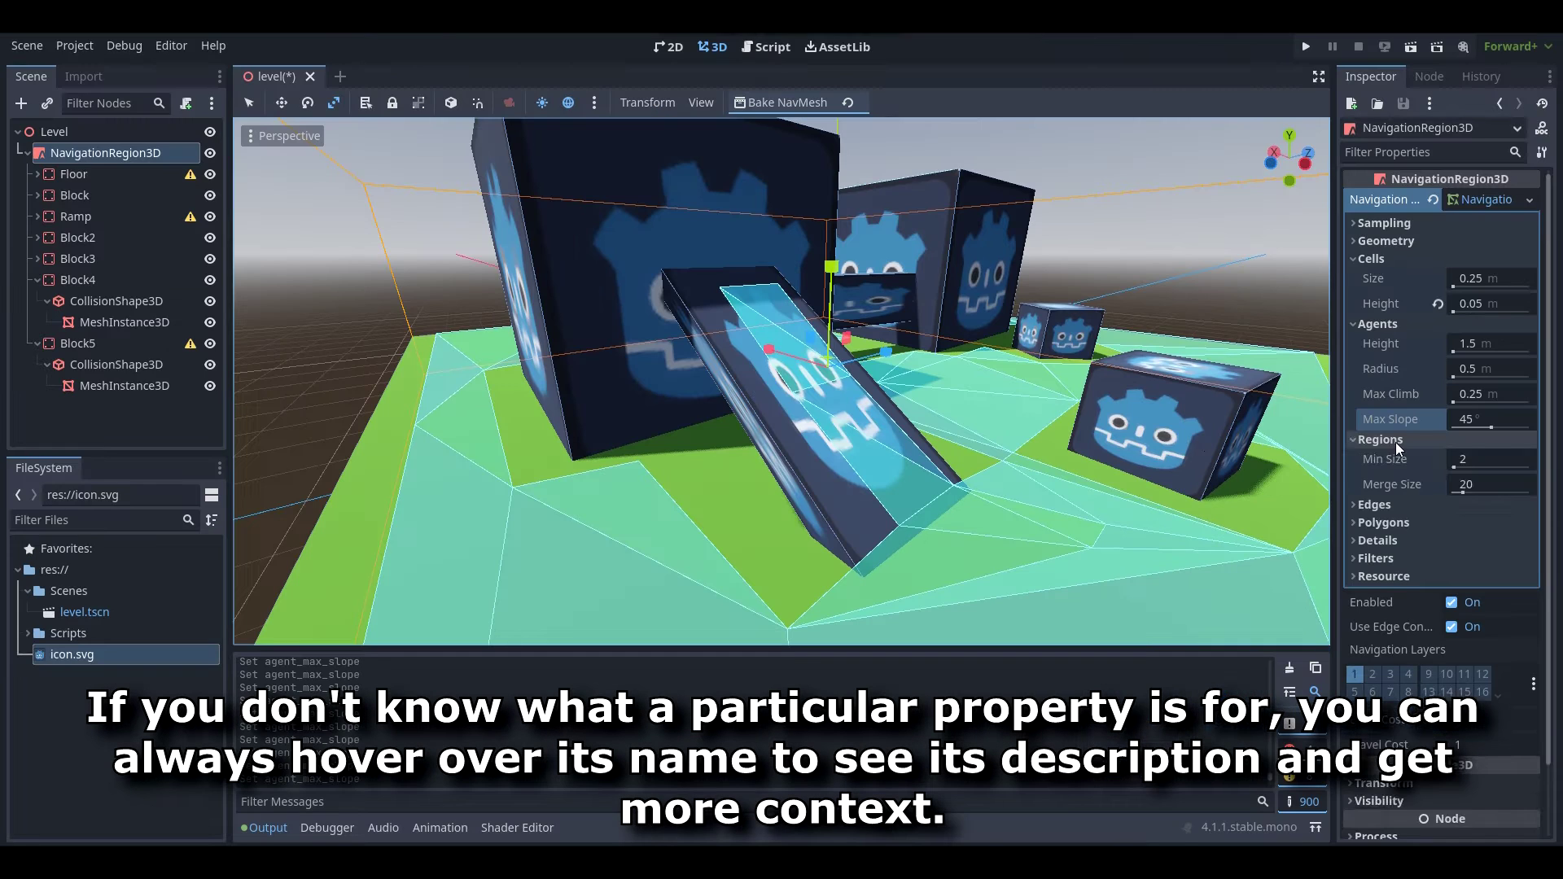
{"action": "left_click", "coordinate": [1287, 303]}
{"action": "left_click", "coordinate": [1283, 332]}
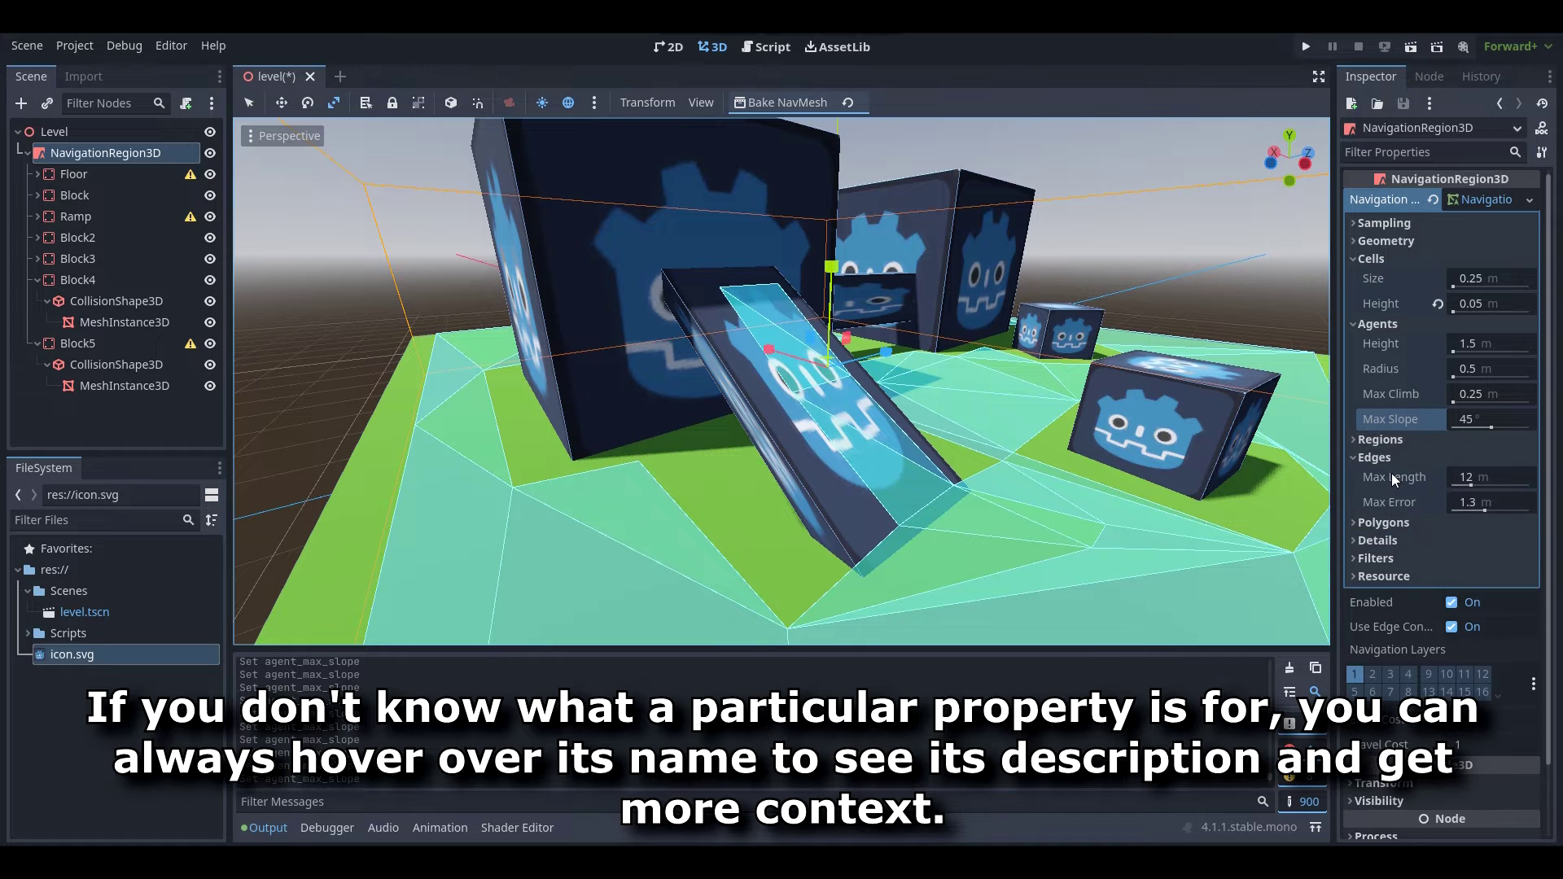
{"action": "mouse_move", "coordinate": [1390, 472]}
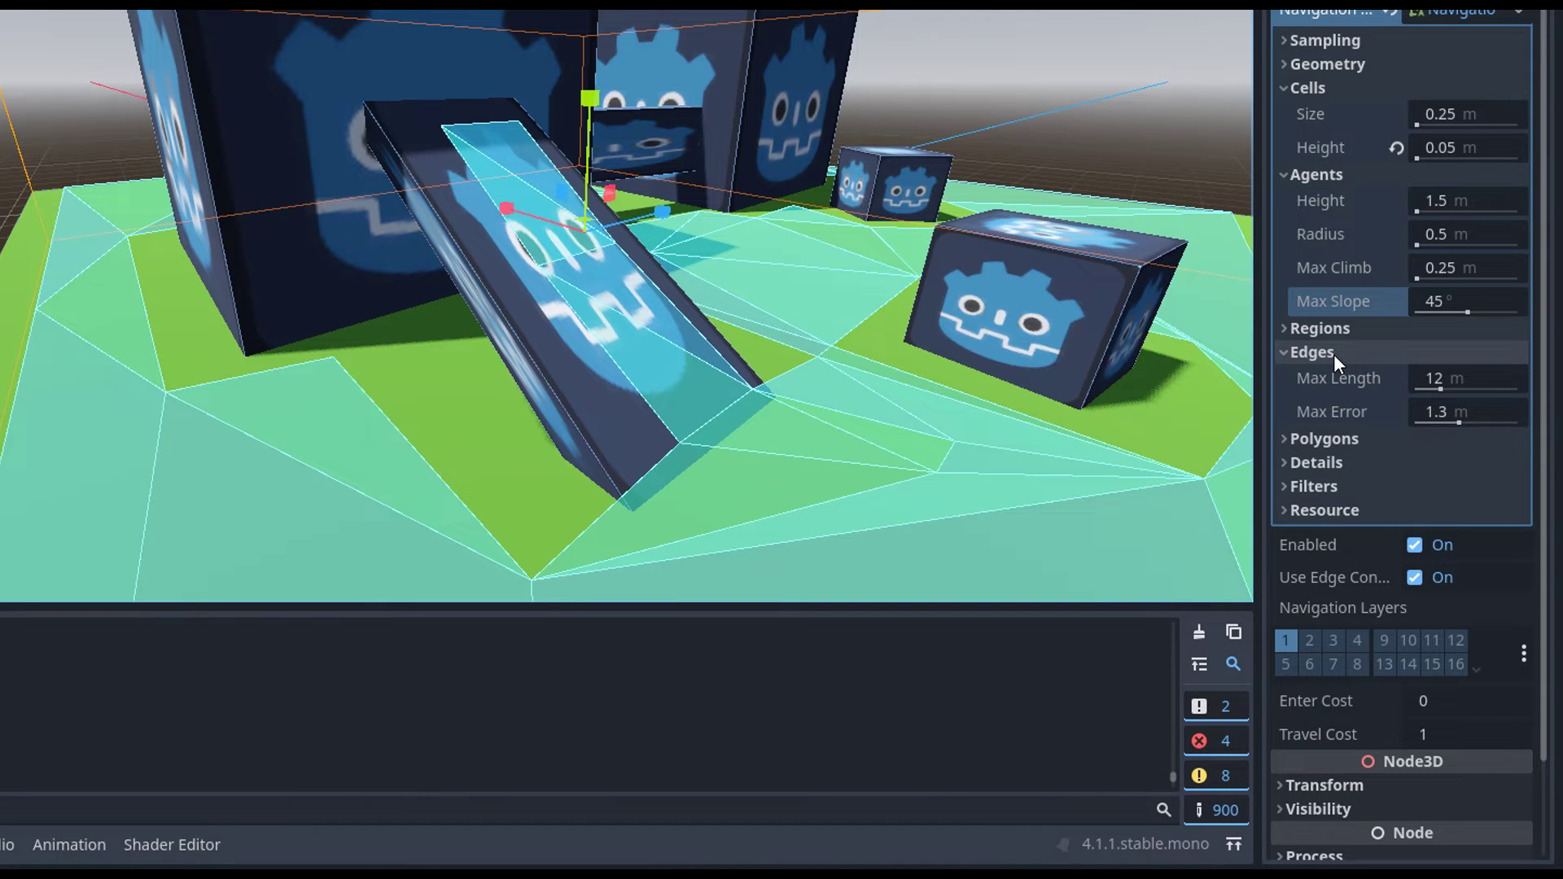
{"action": "left_click", "coordinate": [1334, 355]}
{"action": "left_click", "coordinate": [1333, 374]}
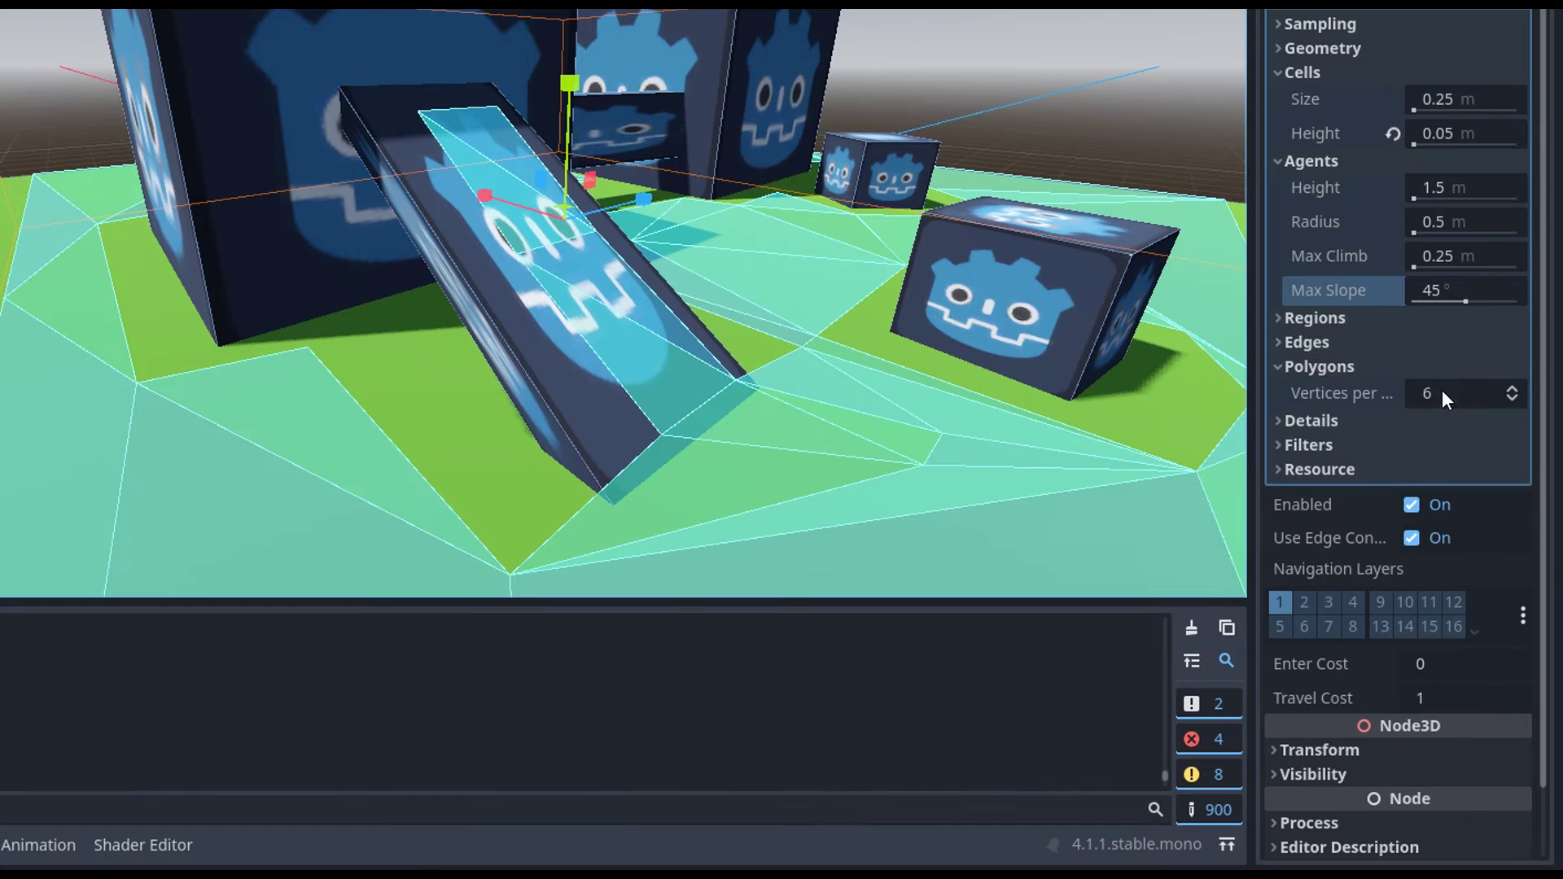
{"action": "mouse_move", "coordinate": [1395, 496]}
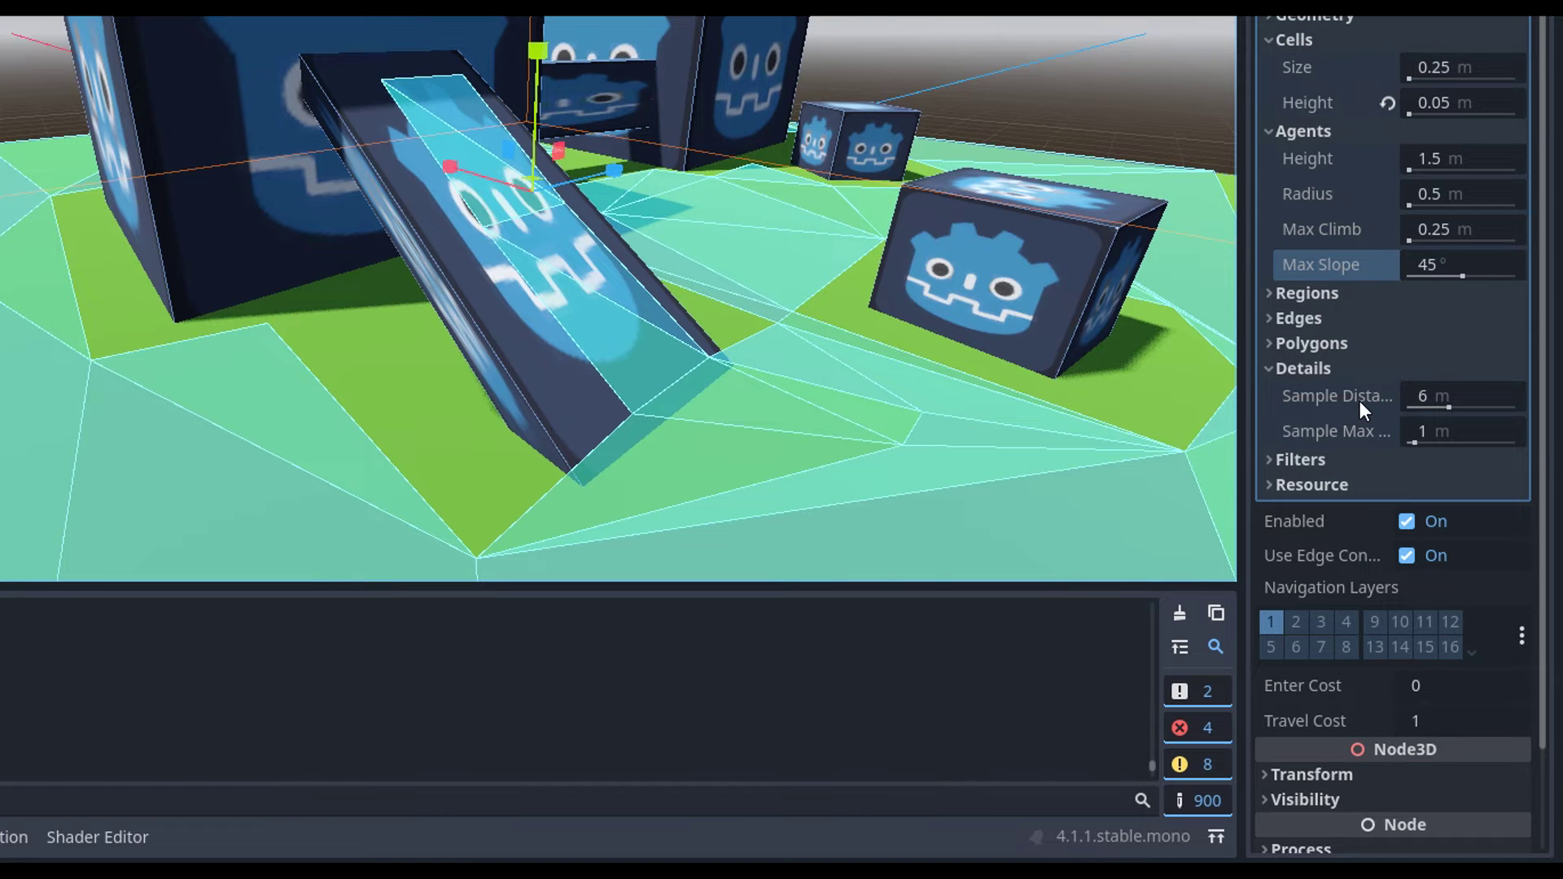
{"action": "mouse_move", "coordinate": [1360, 399]}
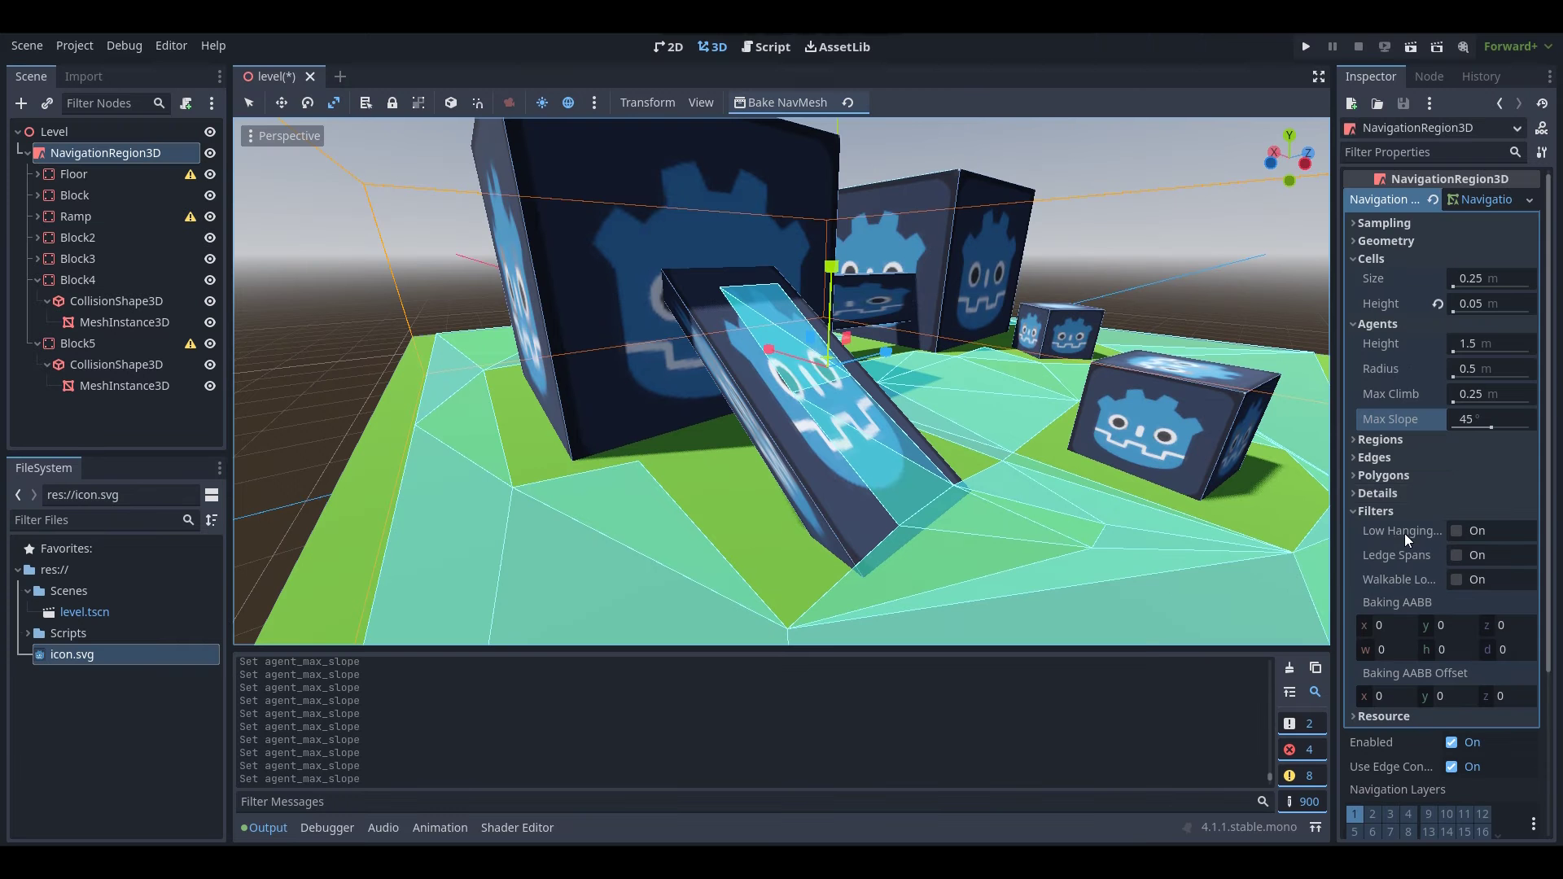
Try baking the navigation mesh with the Low Hanging Obstacles filter enabled, then turn the filter off and rebake.
{"action": "mouse_move", "coordinate": [1409, 530]}
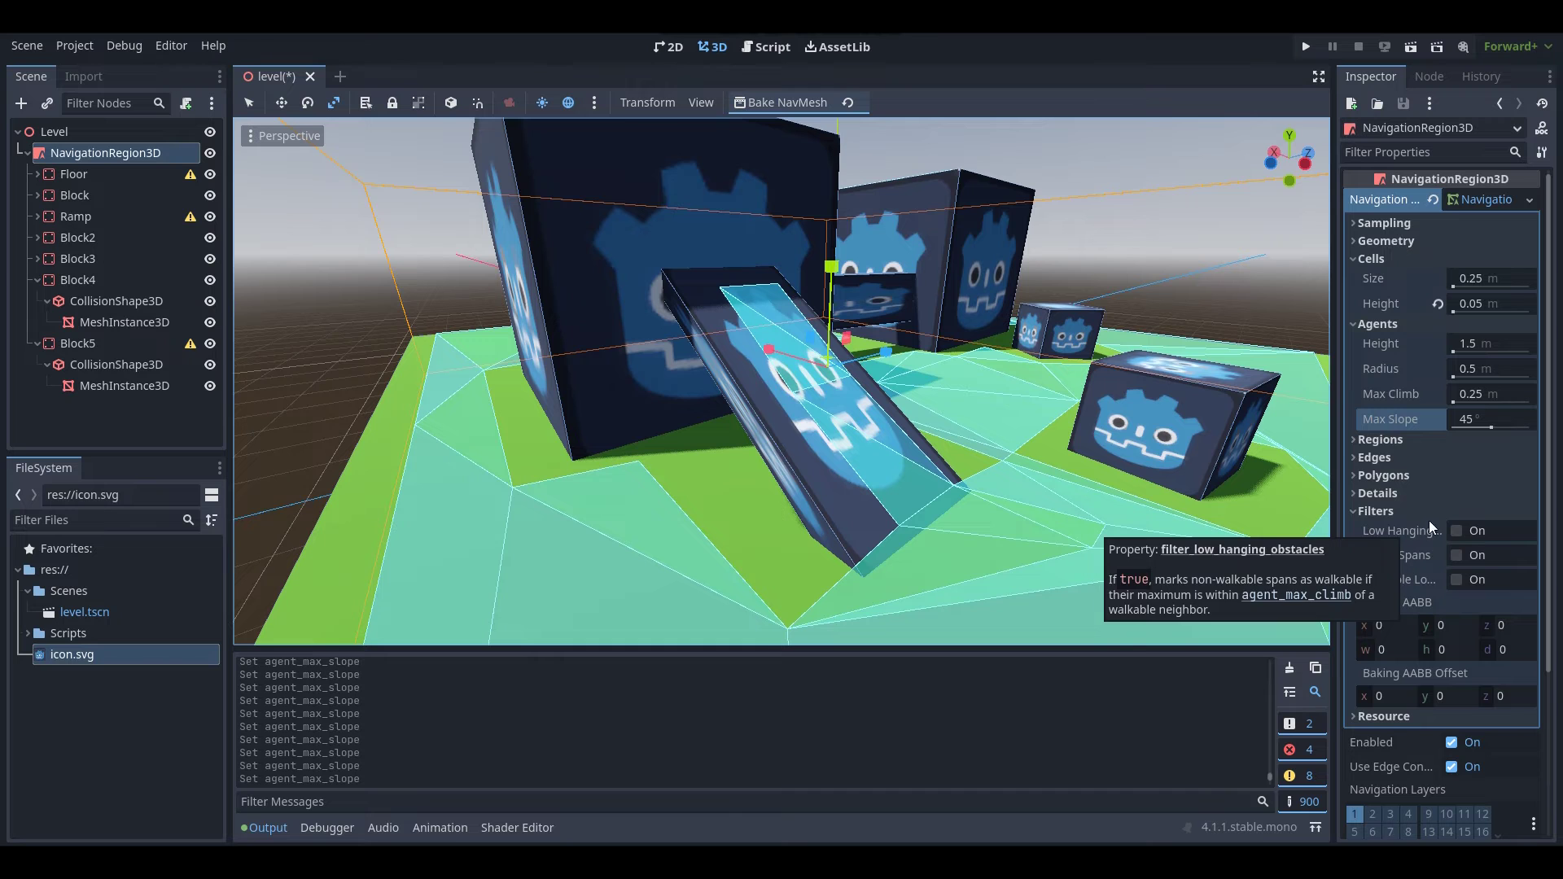
{"action": "left_click", "coordinate": [1456, 531]}
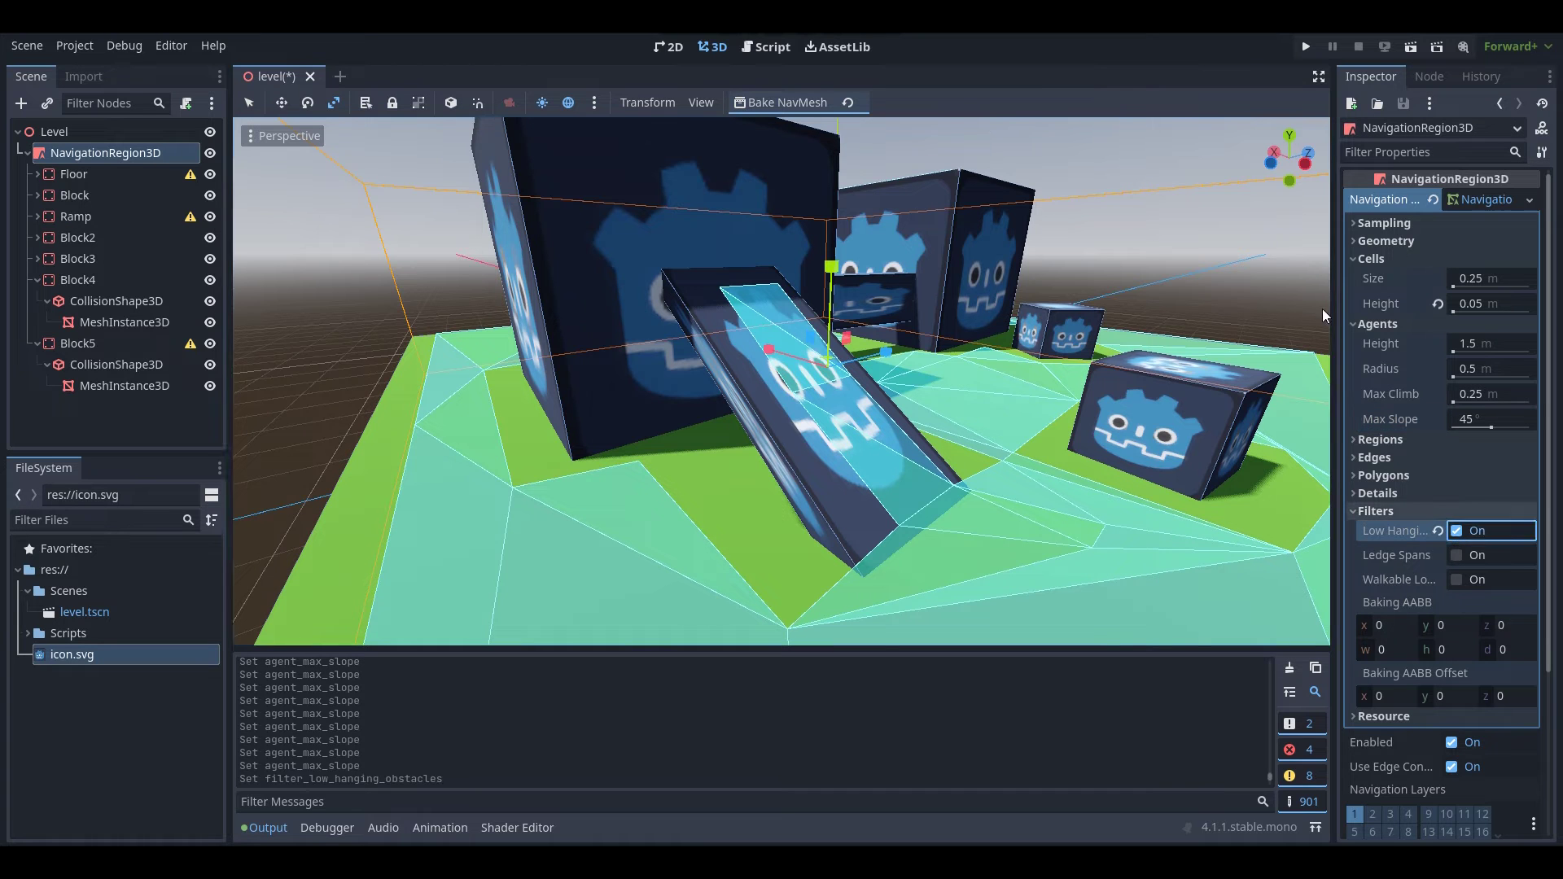
{"action": "left_click", "coordinate": [784, 104]}
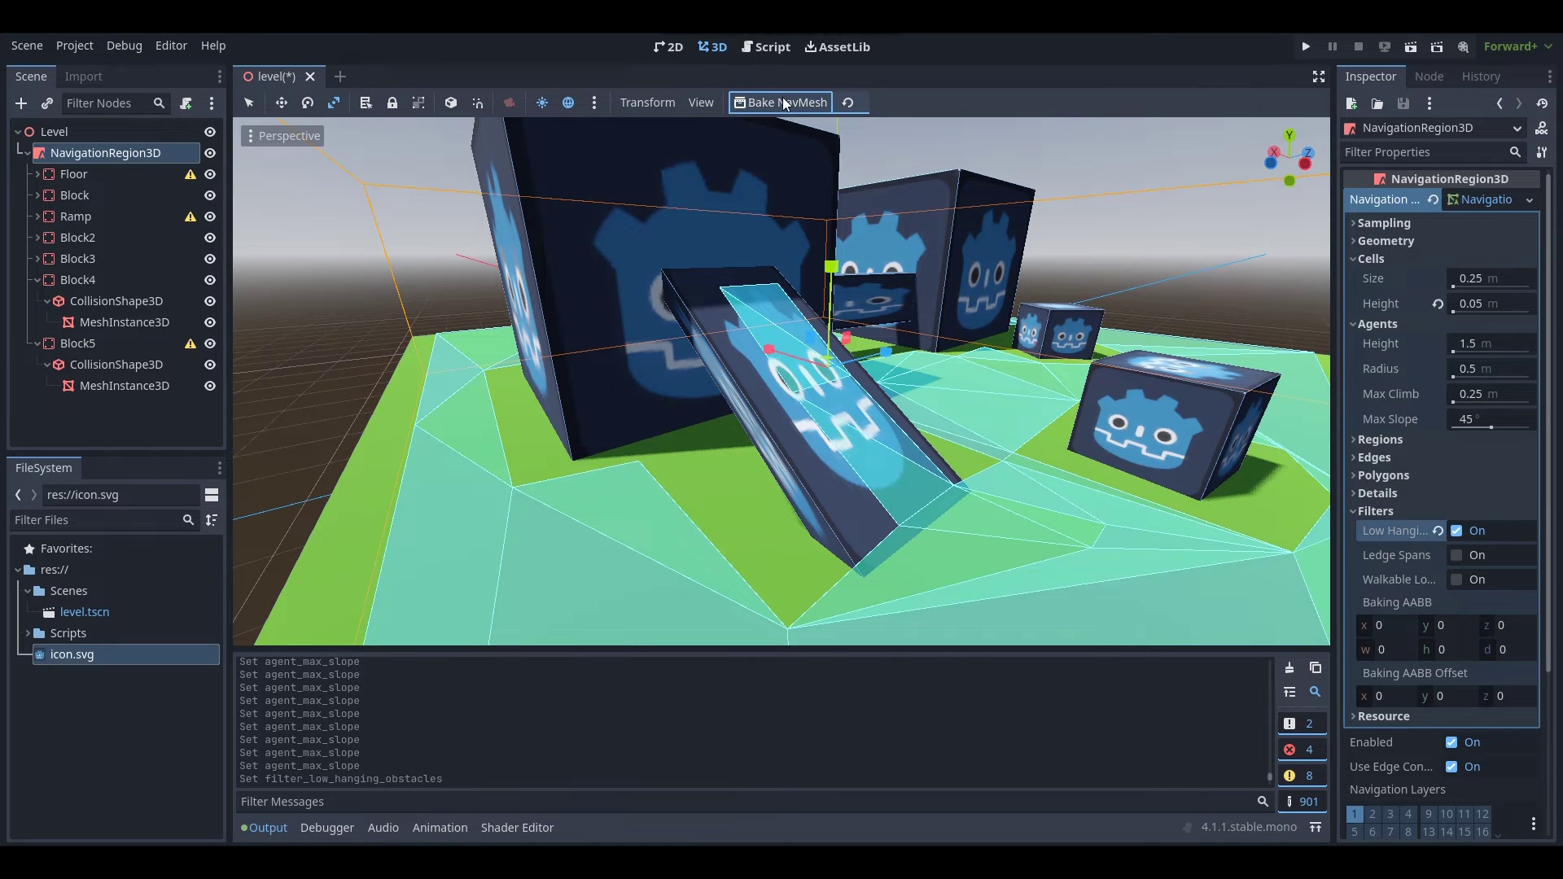
{"action": "right_click_drag", "start_coordinate": [832, 141], "coordinate": [859, 124]}
{"action": "key", "text": "d"}
{"action": "key", "text": "w"}
{"action": "key", "text": "a"}
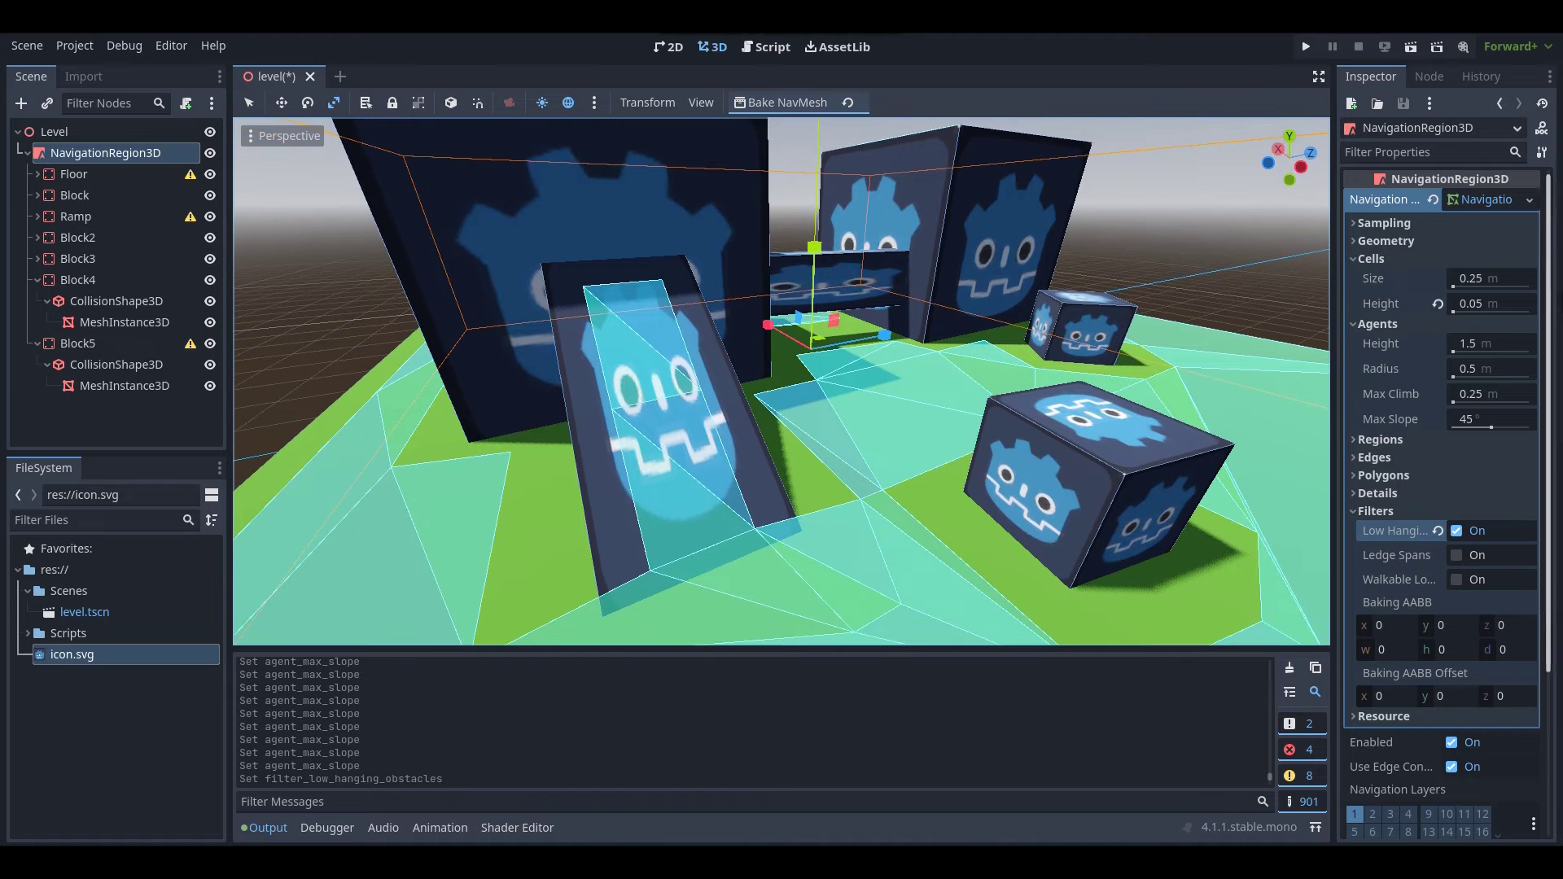
{"action": "left_click", "coordinate": [1439, 529]}
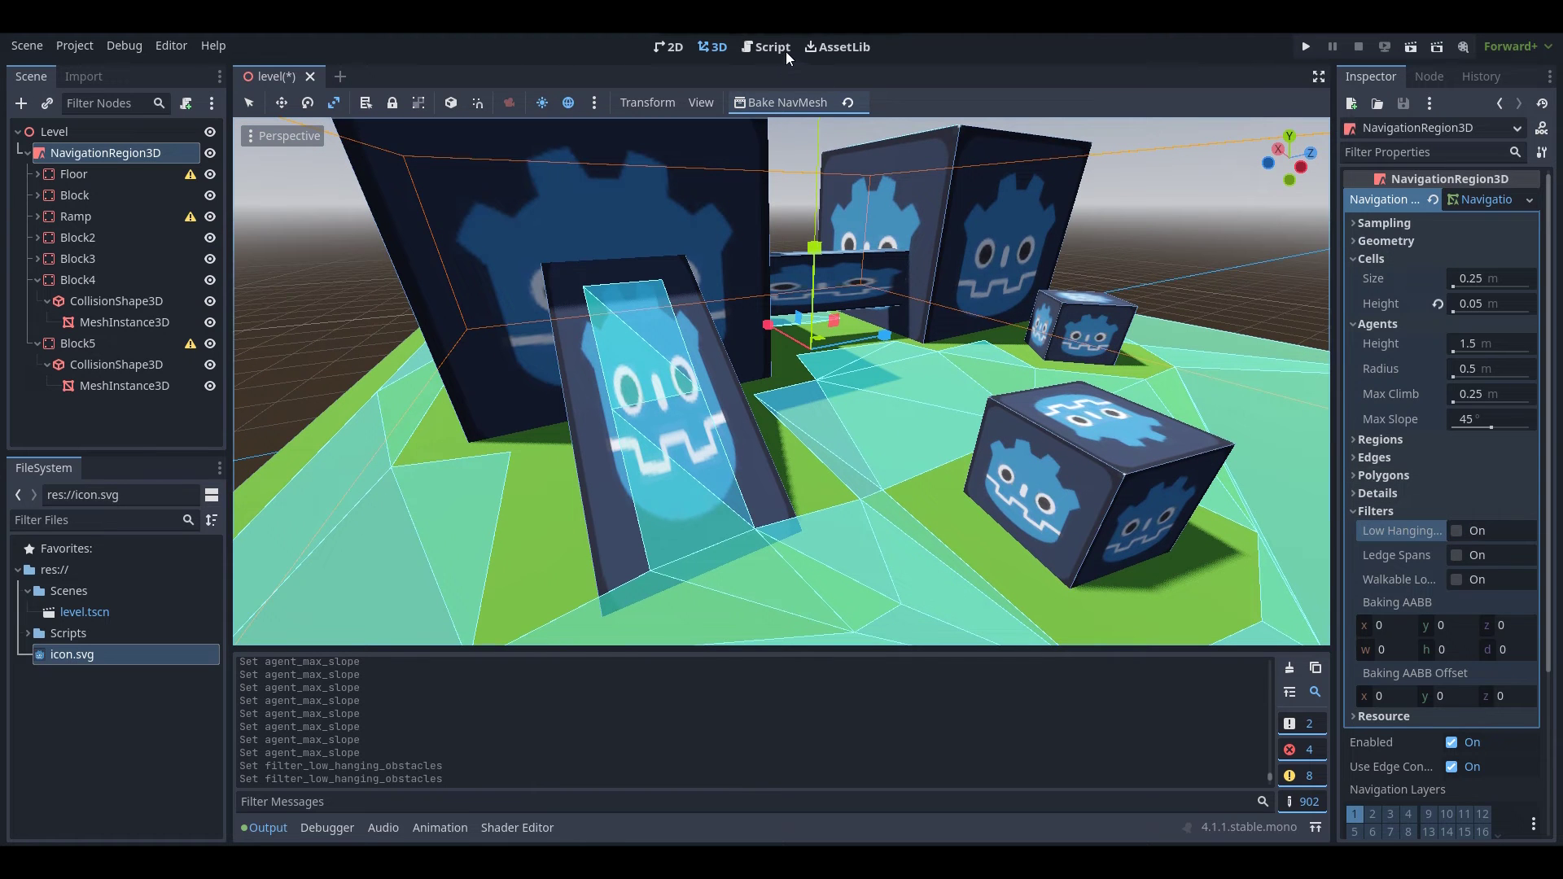
{"action": "left_click", "coordinate": [771, 105]}
Enable the Ledge Spans filter and rebake the navigation mesh with the ramp in view.
{"action": "mouse_move", "coordinate": [1414, 550]}
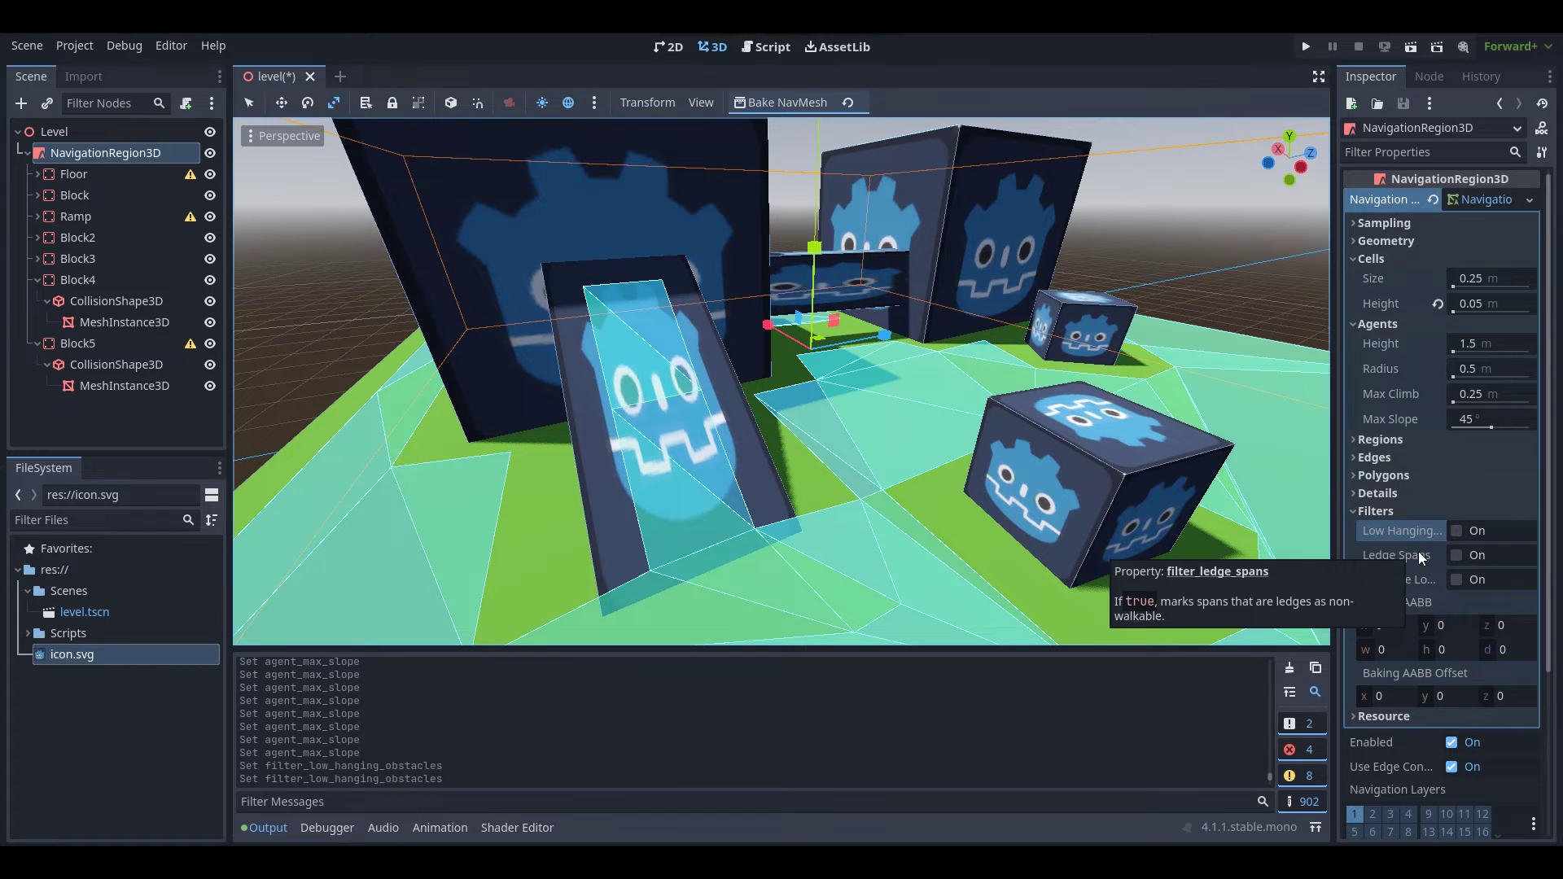
{"action": "left_click", "coordinate": [1455, 555]}
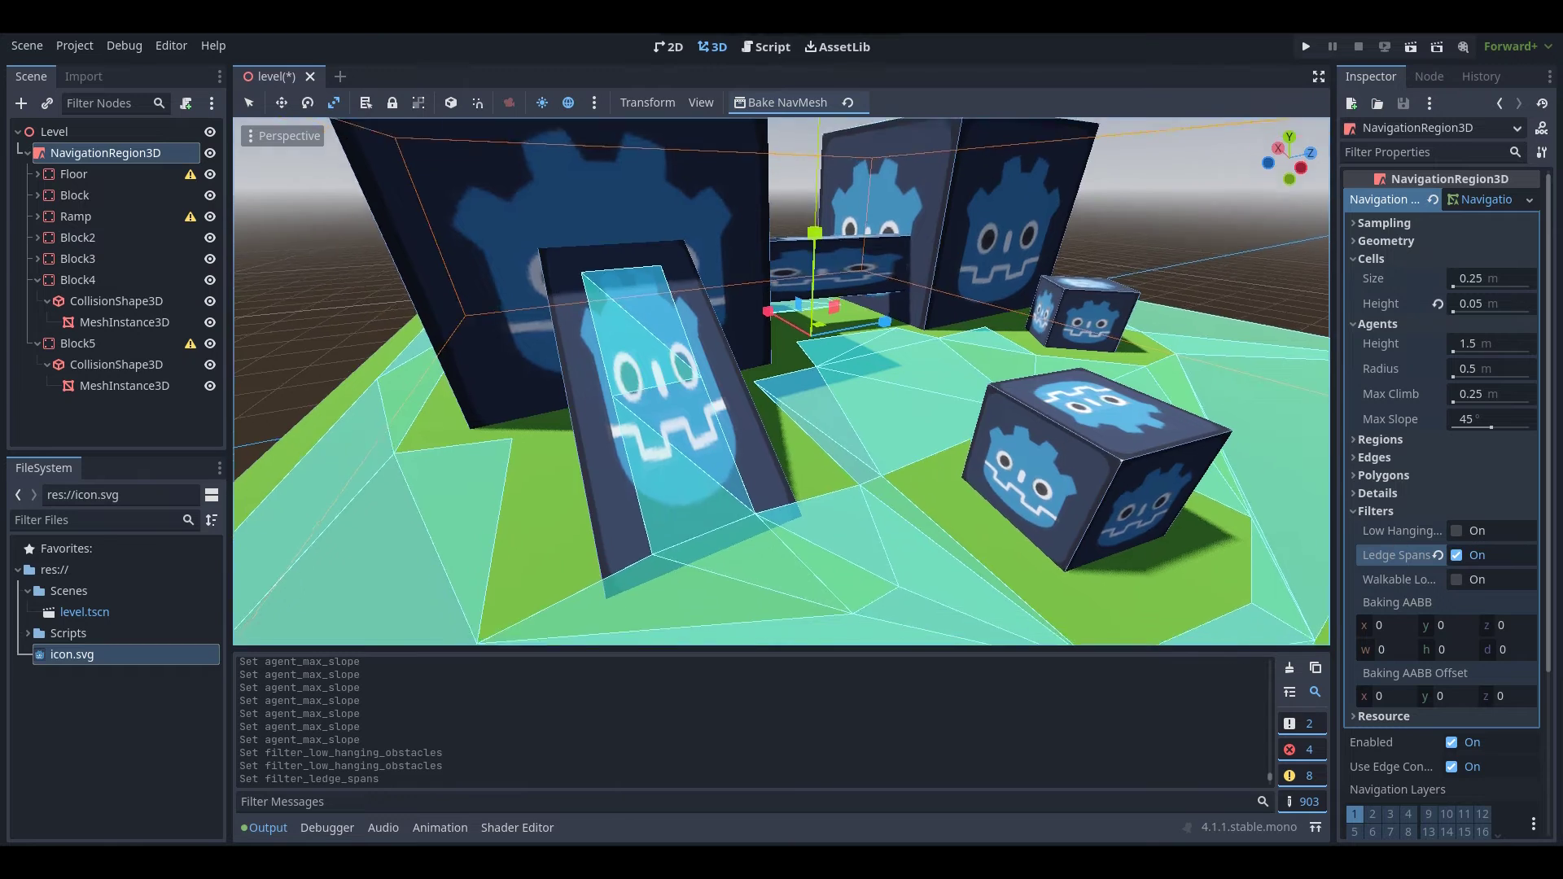
{"action": "key", "text": "w"}
{"action": "right_click_drag", "start_coordinate": [781, 381], "coordinate": [875, 165]}
{"action": "key", "text": "a"}
{"action": "left_click", "coordinate": [781, 102]}
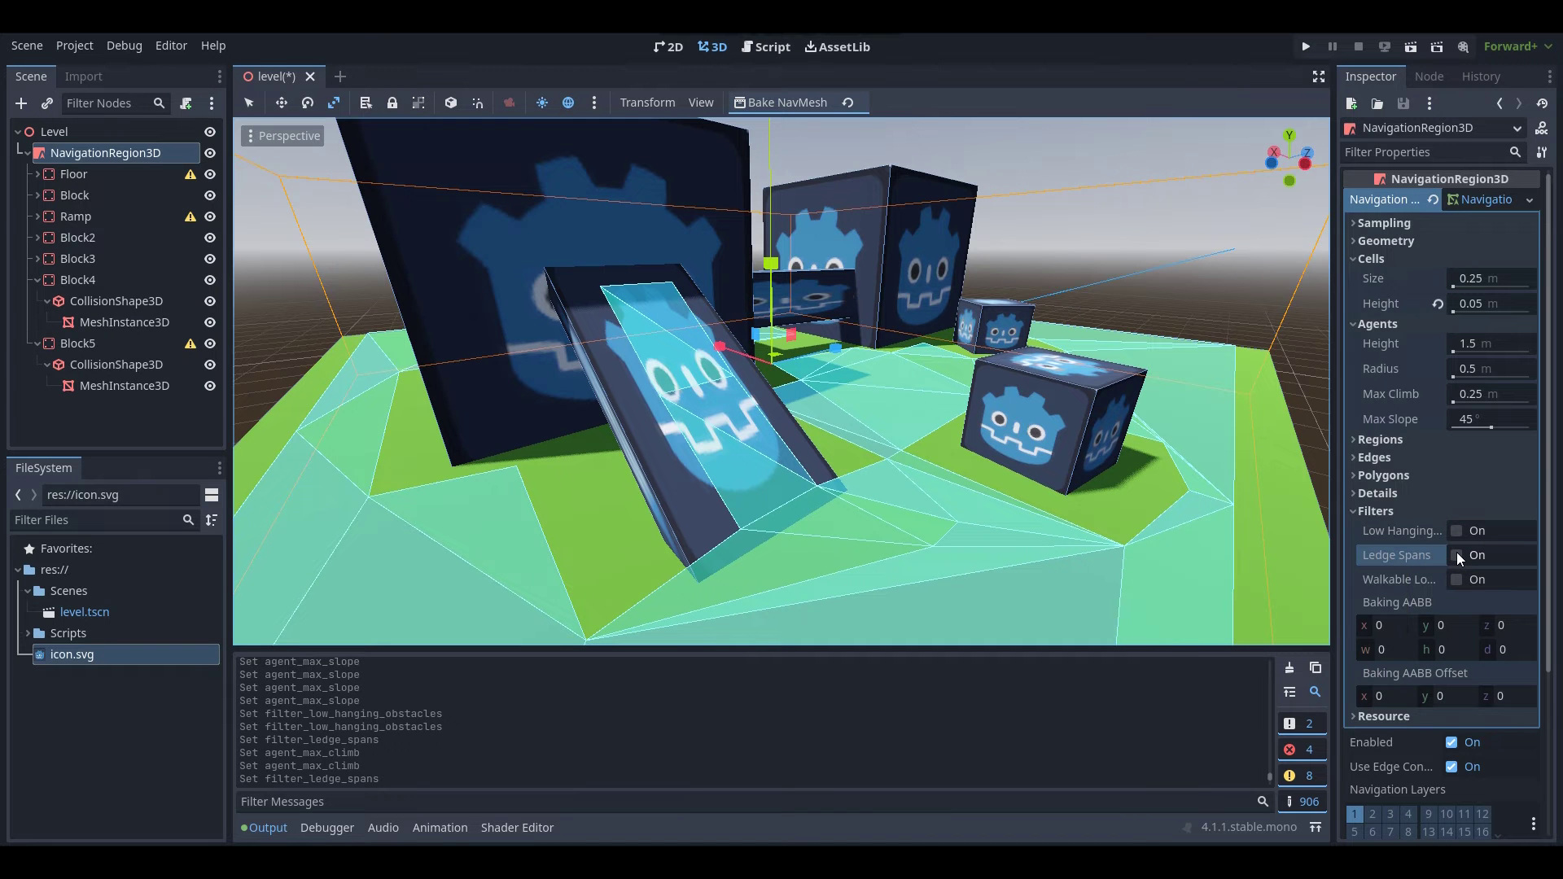
Turn the Ledge Spans filter on again, rebake the navigation mesh, and inspect the ramp and neighbouring blocks.
{"action": "left_click", "coordinate": [1457, 554]}
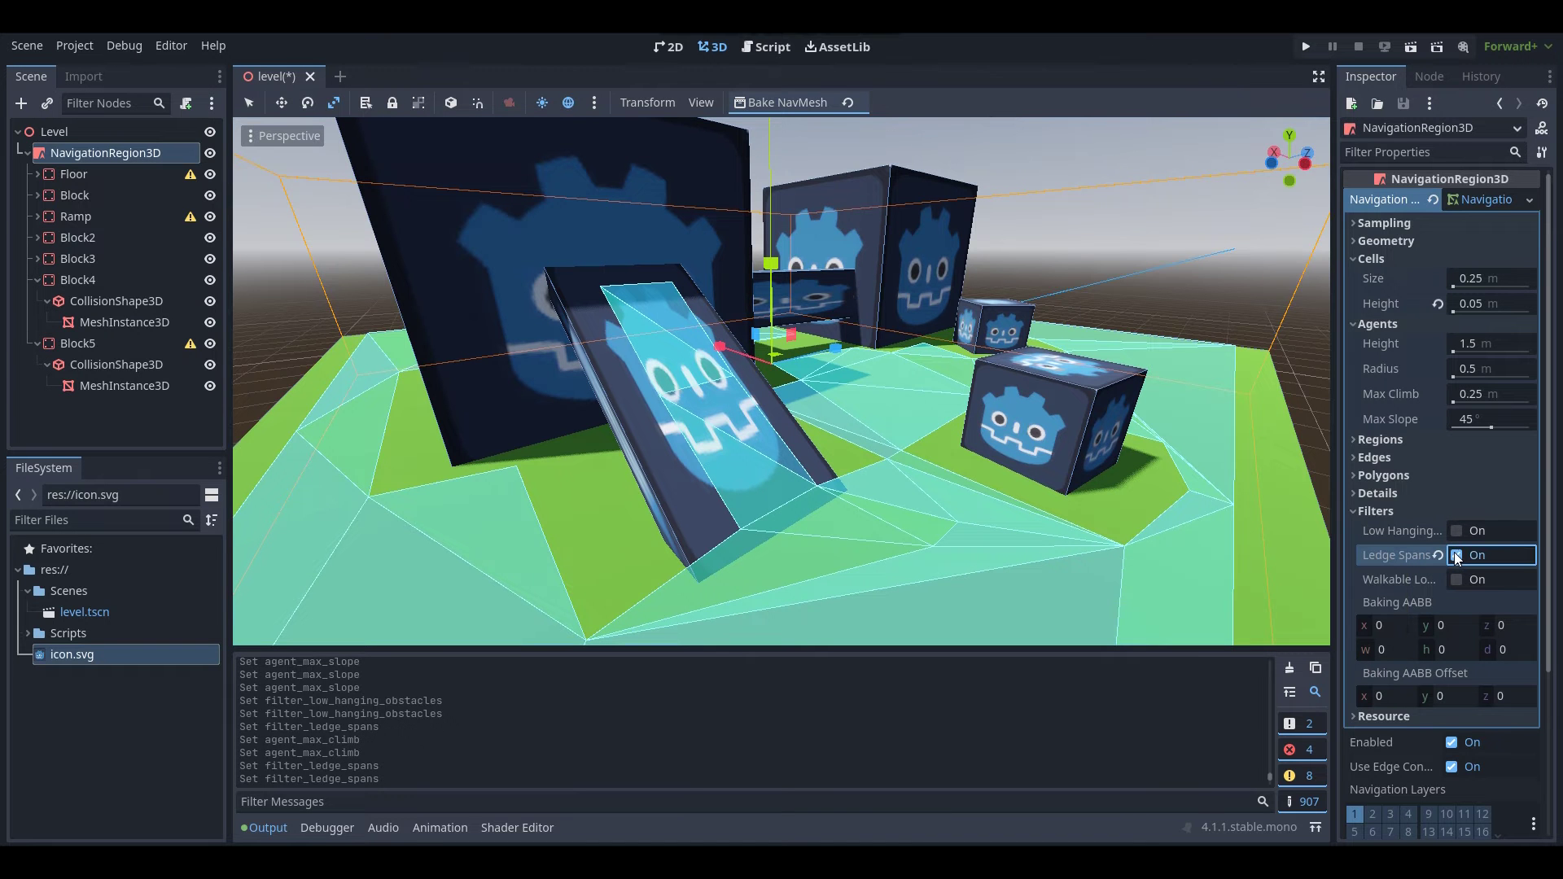
{"action": "left_click", "coordinate": [789, 102]}
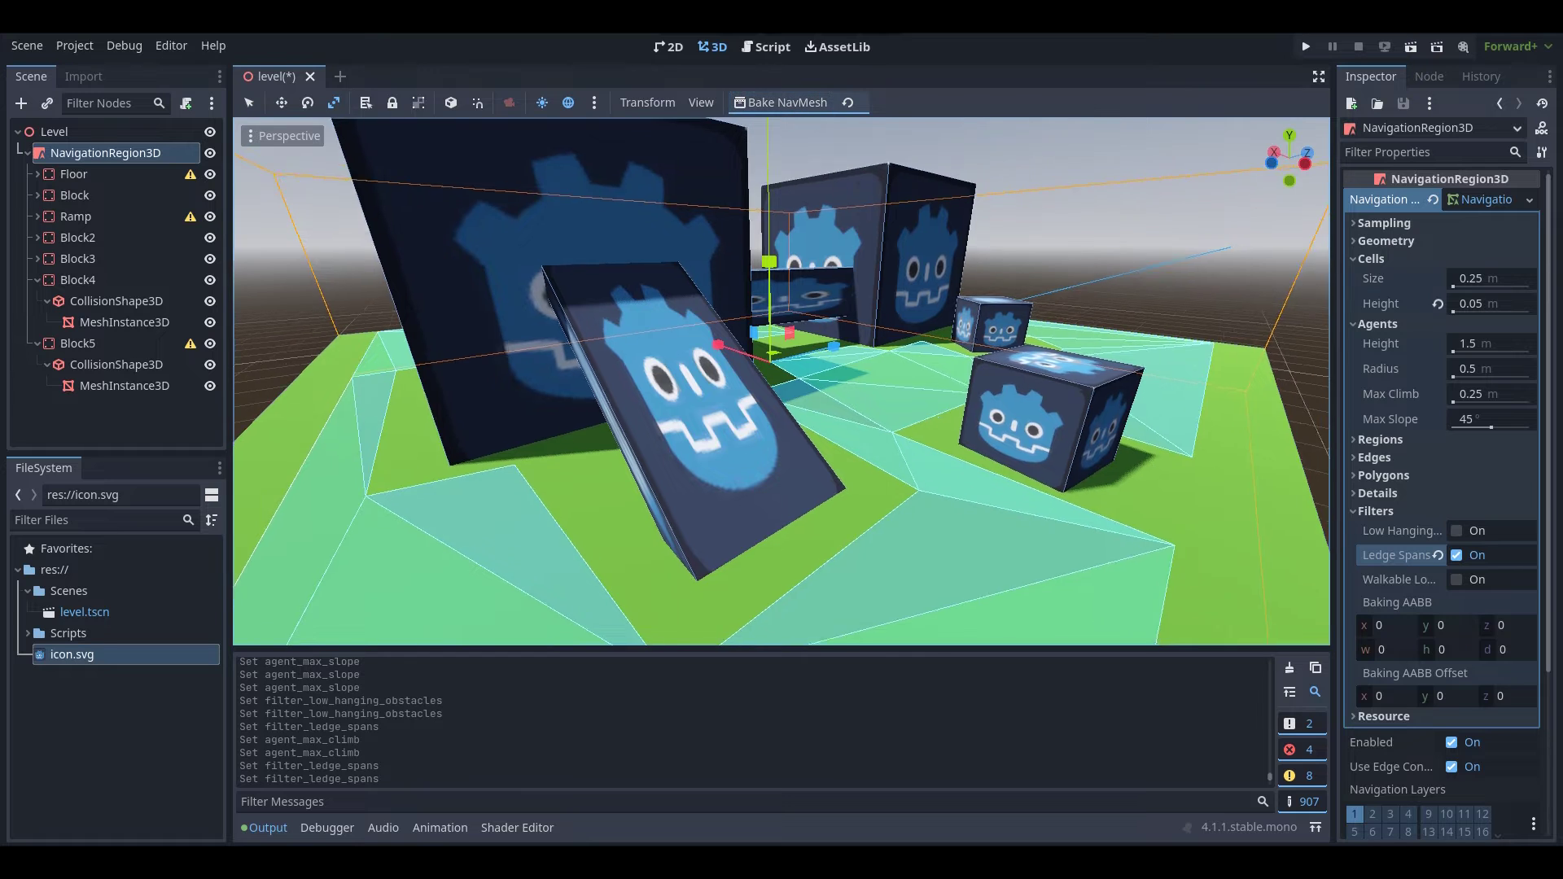
{"action": "right_click_drag", "start_coordinate": [782, 375], "coordinate": [728, 397]}
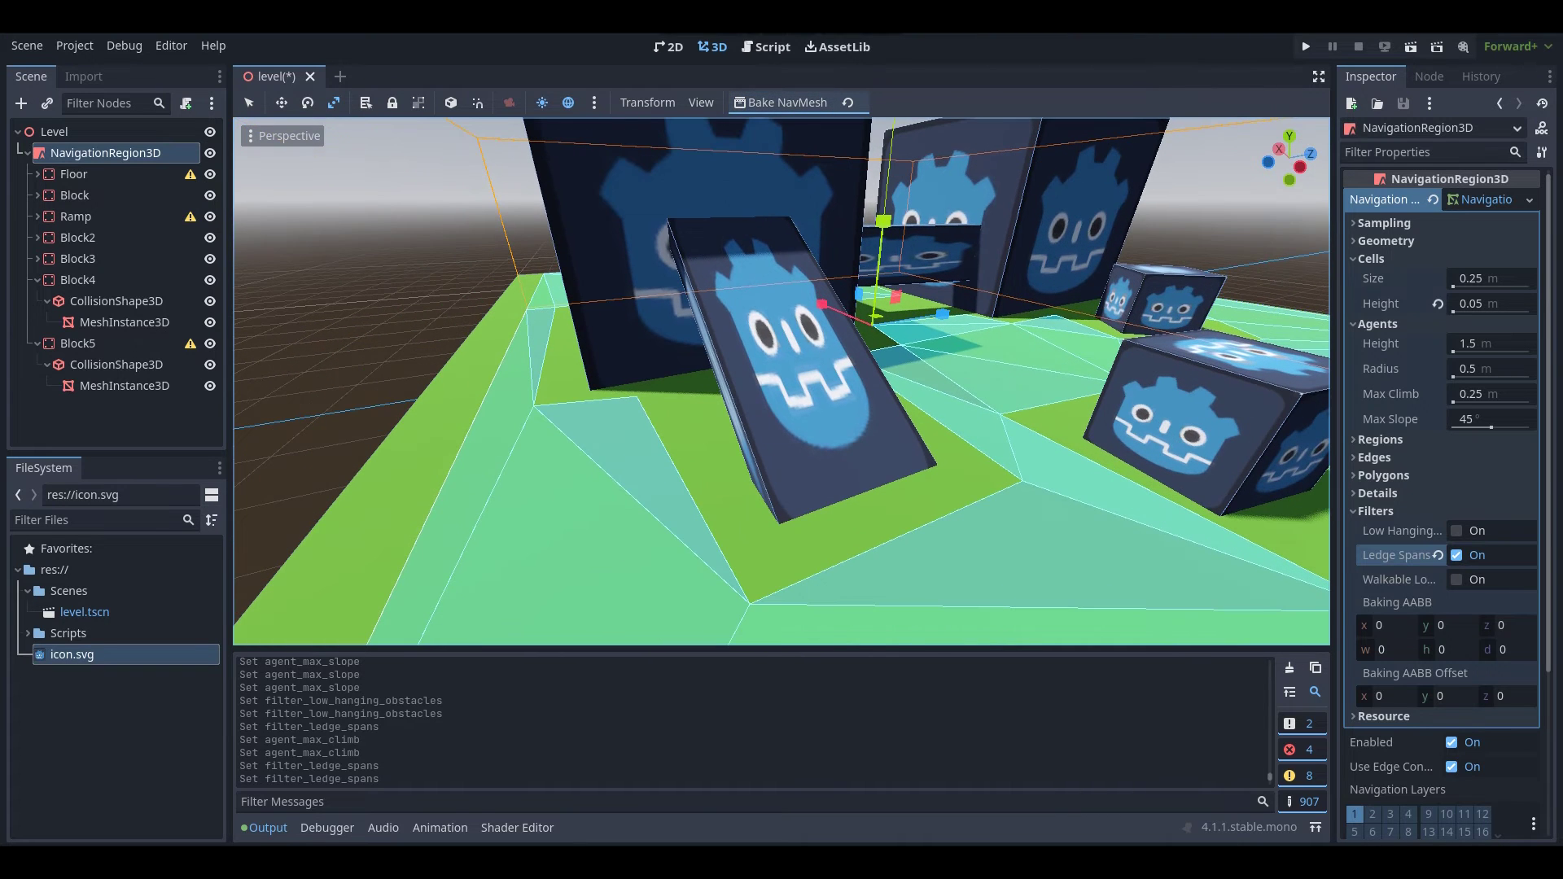
{"action": "right_click_drag", "start_coordinate": [754, 259], "coordinate": [223, 247]}
{"action": "key", "text": "w"}
{"action": "key", "text": "w"}
{"action": "key", "text": "s"}
{"action": "key", "text": "w"}
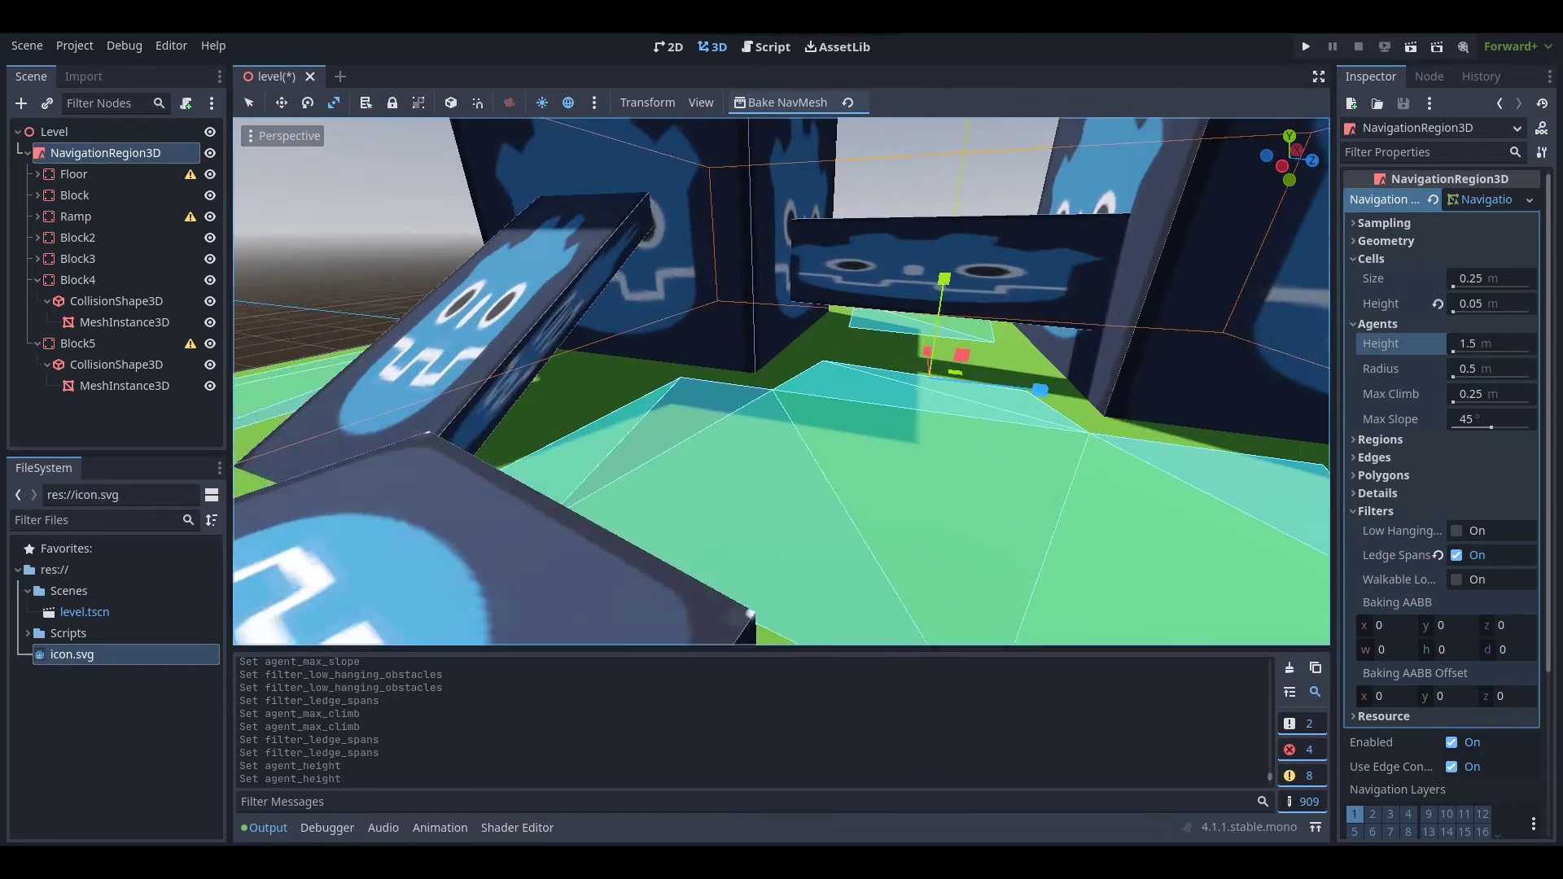
Examine the ramp surface and its side edges for navigation mesh coverage under the Ledge Spans filter.
{"action": "right_click_drag", "start_coordinate": [847, 319], "coordinate": [781, 317]}
{"action": "key", "text": "s"}
{"action": "key", "text": "w"}
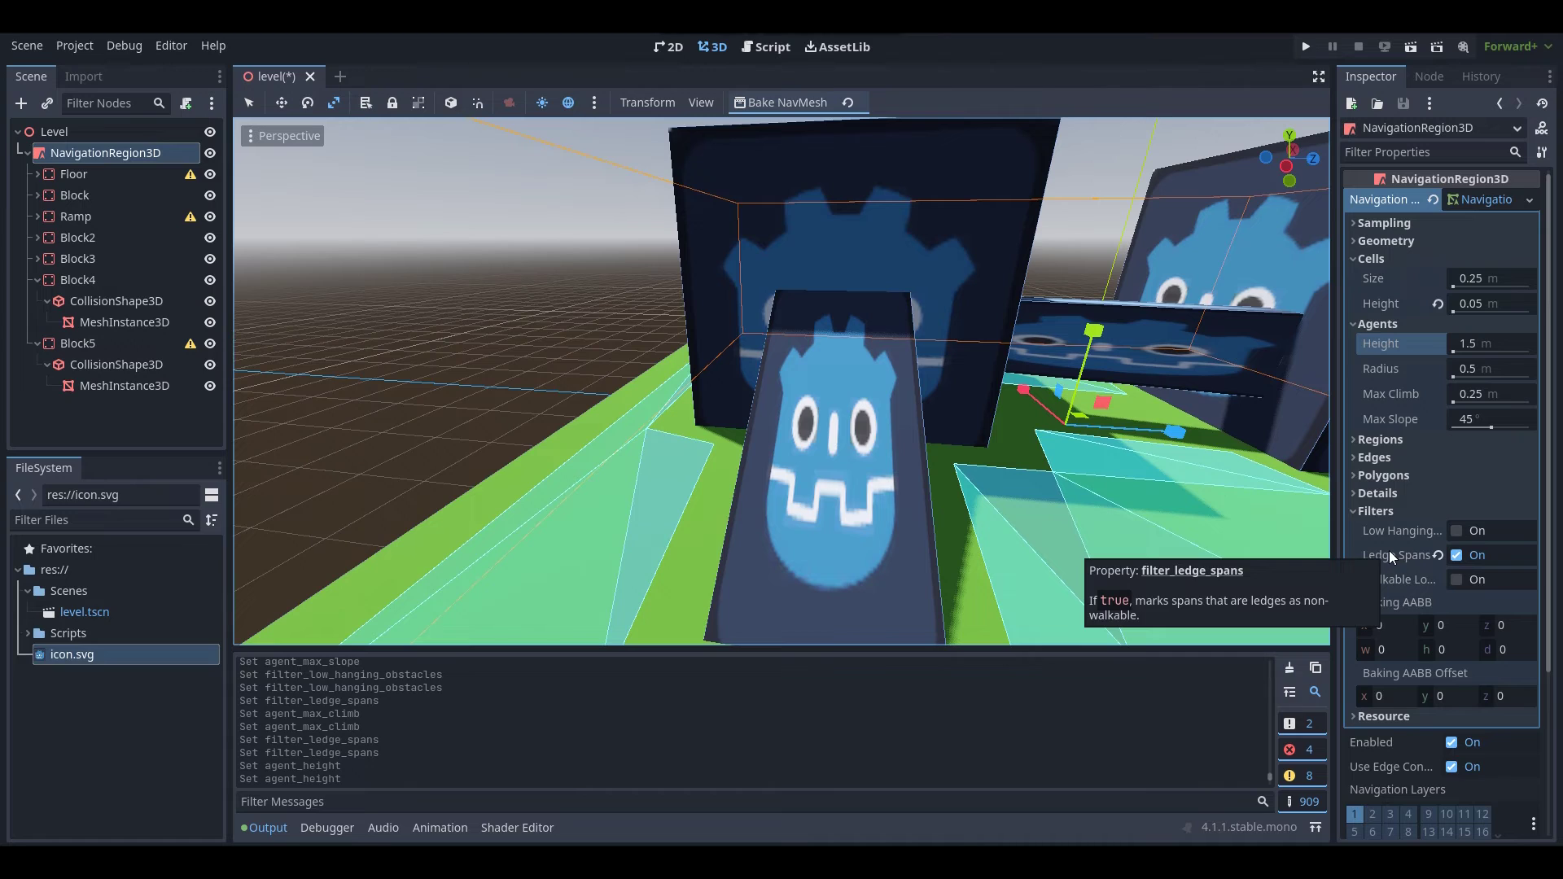
{"action": "key", "text": "s"}
{"action": "right_click_drag", "start_coordinate": [1020, 304], "coordinate": [1131, 407]}
{"action": "key", "text": "a"}
{"action": "key", "text": "s"}
{"action": "key", "text": "w"}
{"action": "key", "text": "w"}
{"action": "key", "text": "s"}
{"action": "key", "text": "s"}
{"action": "key", "text": "w"}
{"action": "key", "text": "s"}
{"action": "key", "text": "a"}
{"action": "key", "text": "w"}
{"action": "key", "text": "a"}
{"action": "key", "text": "w"}
{"action": "key", "text": "s"}
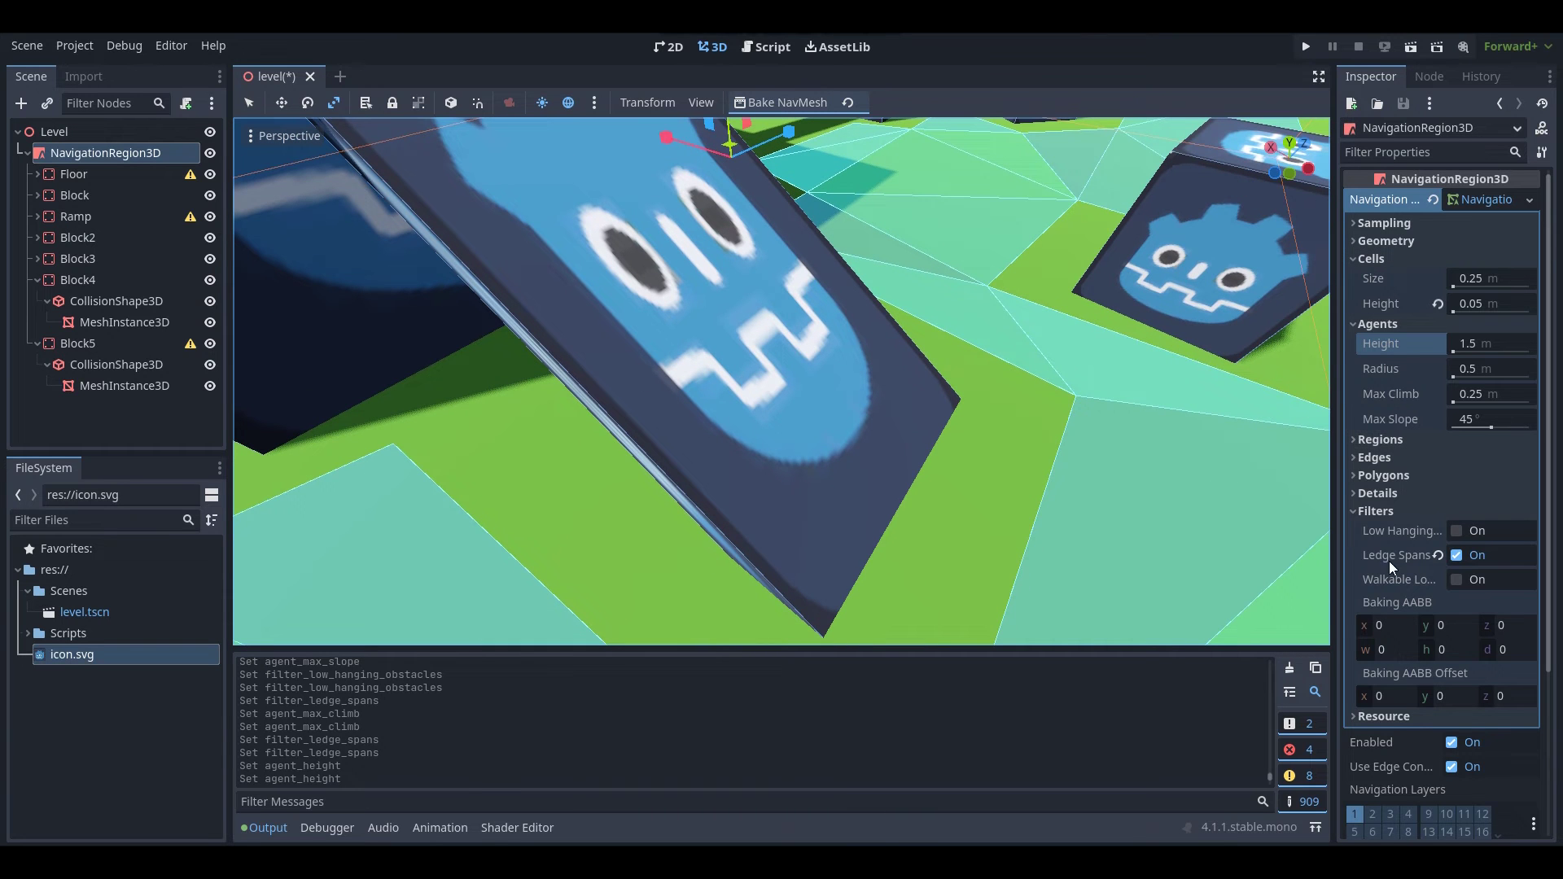
Examine the gap between the ramp's base and the surrounding navigation mesh from several angles.
{"action": "mouse_move", "coordinate": [1400, 549]}
{"action": "mouse_move", "coordinate": [1033, 288]}
{"action": "right_mouse_down"}
{"action": "mouse_move", "coordinate": [1034, 318]}
{"action": "mouse_move", "coordinate": [818, 283]}
{"action": "mouse_move", "coordinate": [891, 314]}
{"action": "mouse_move", "coordinate": [912, 281]}
{"action": "mouse_move", "coordinate": [1031, 295]}
{"action": "right_mouse_up"}
{"action": "key", "text": "d"}
{"action": "key", "text": "s"}
{"action": "key", "text": "w"}
{"action": "key", "text": "s"}
{"action": "key", "text": "w"}
{"action": "key", "text": "s"}
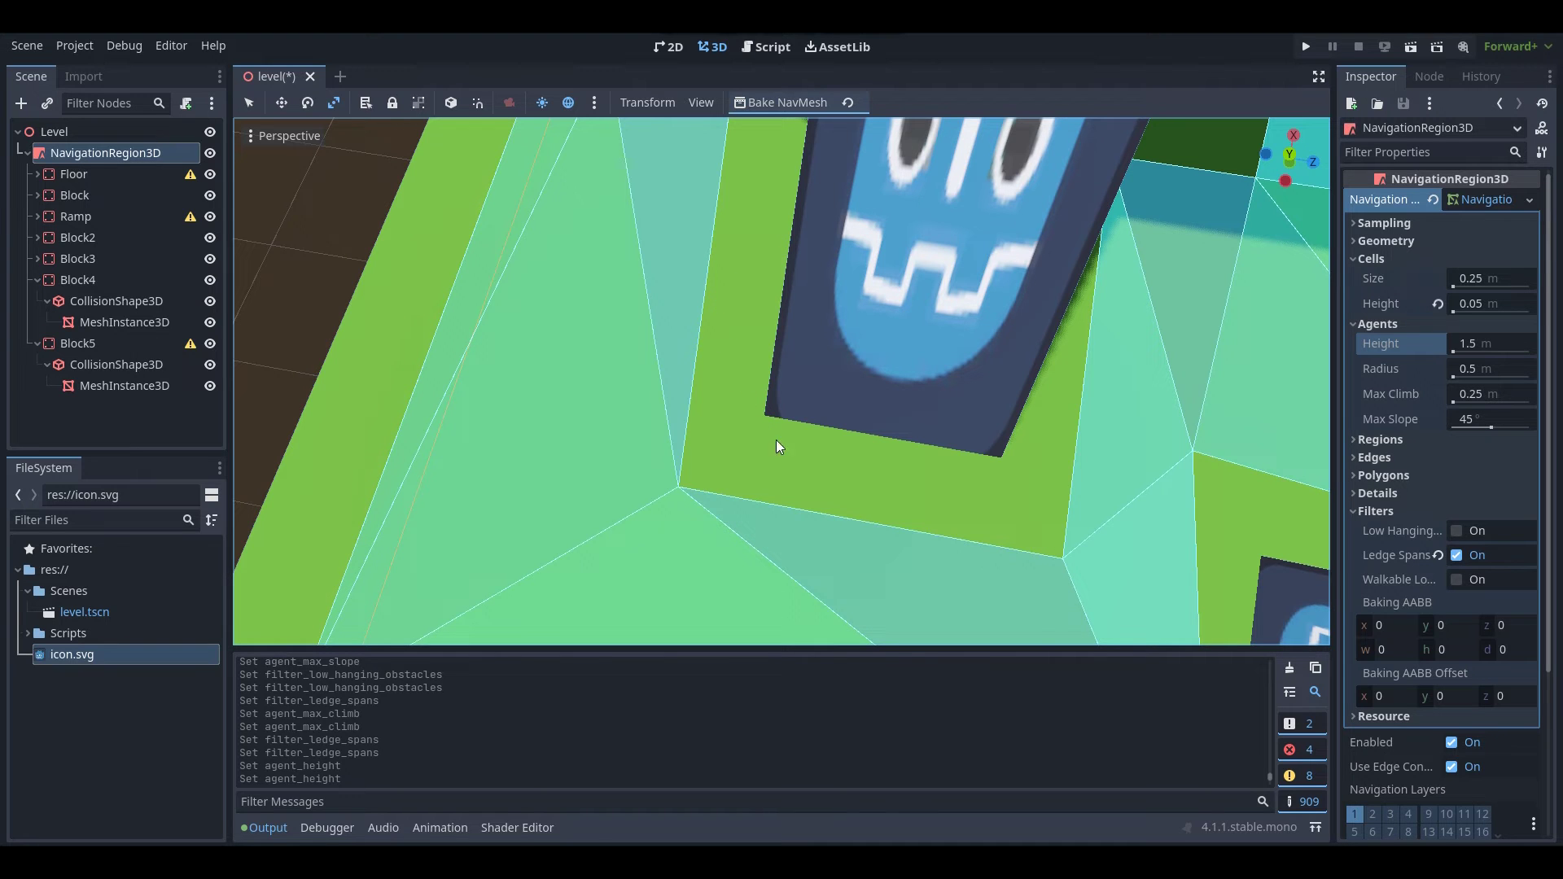
{"action": "middle_click_drag", "start_coordinate": [795, 445], "coordinate": [908, 382]}
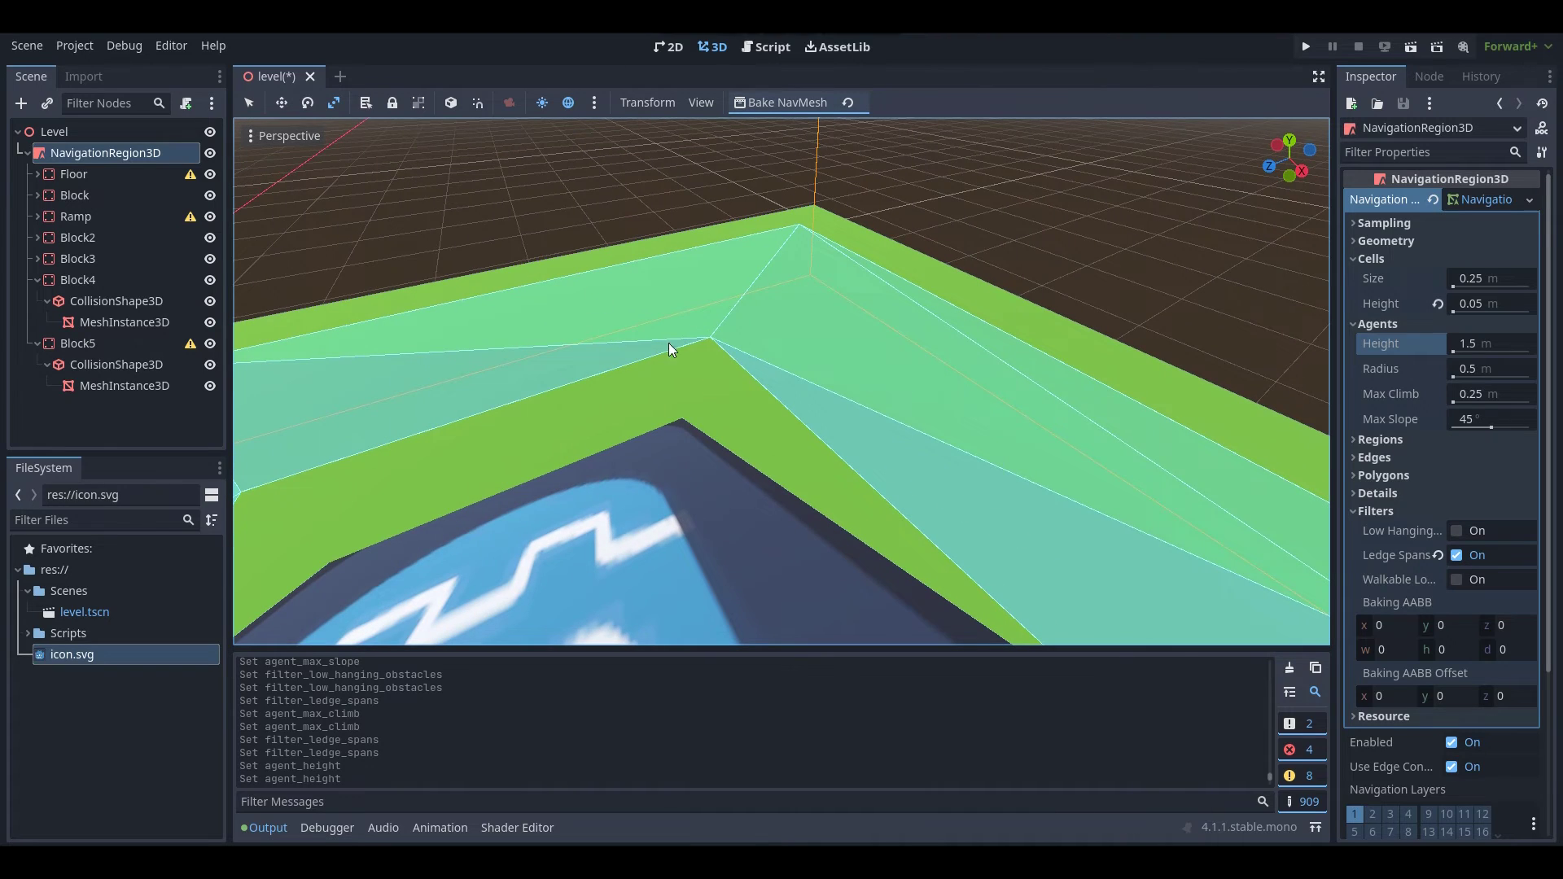
{"action": "right_click_drag", "start_coordinate": [609, 472], "coordinate": [1049, 391]}
{"action": "key", "text": "s"}
{"action": "key", "text": "w"}
{"action": "key", "text": "w"}
{"action": "right_click_drag", "start_coordinate": [770, 503], "coordinate": [887, 599]}
{"action": "key", "text": "s"}
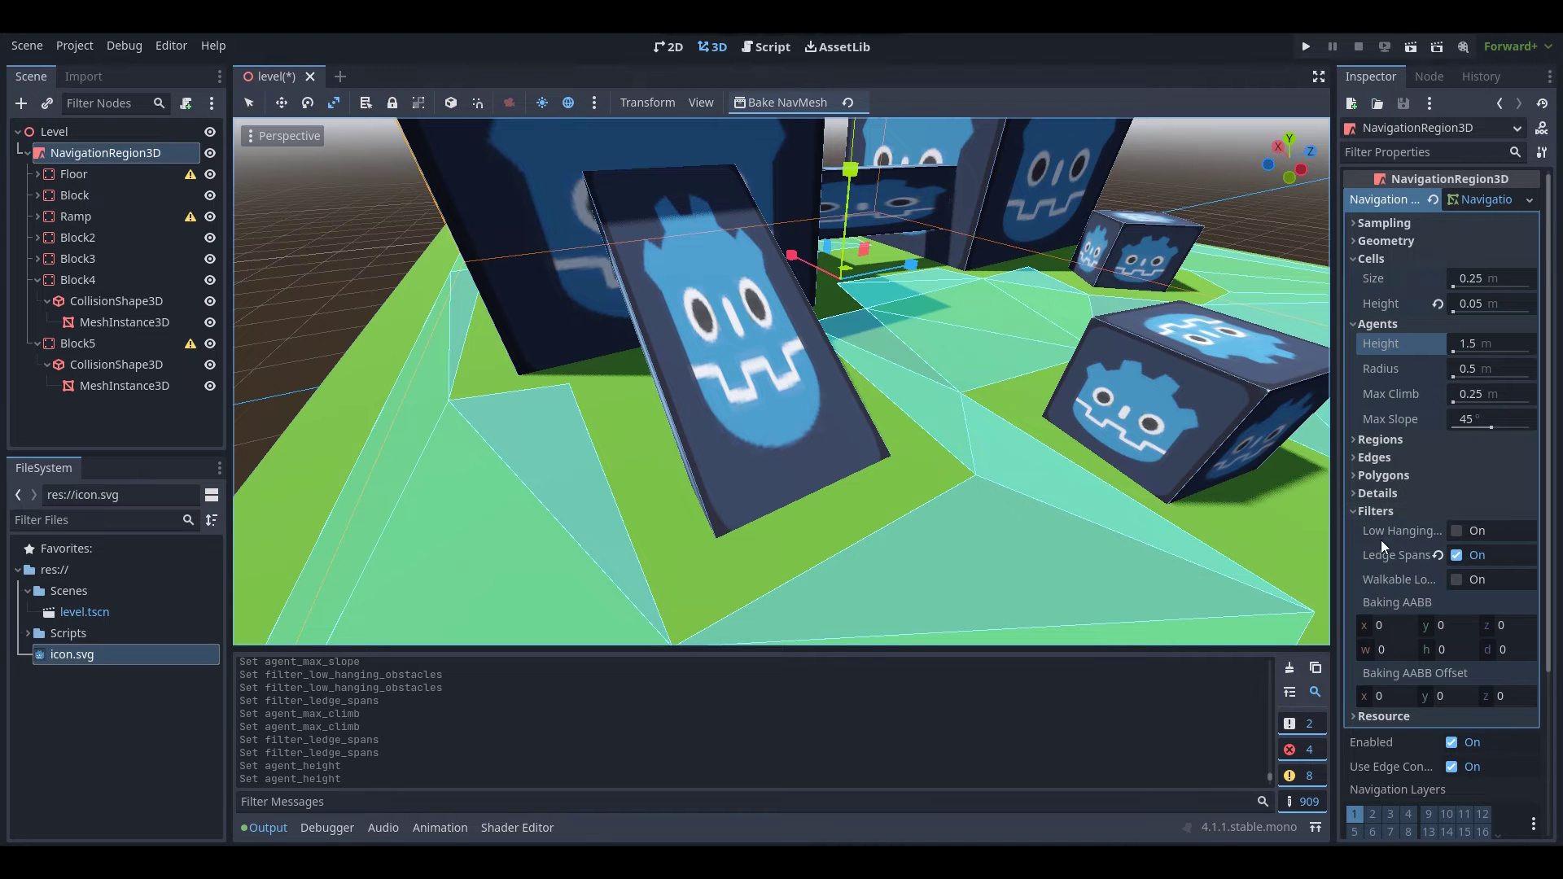
{"action": "middle_click_drag", "start_coordinate": [990, 481], "coordinate": [928, 482]}
{"action": "right_click_drag", "start_coordinate": [990, 481], "coordinate": [991, 480]}
{"action": "key", "text": "w"}
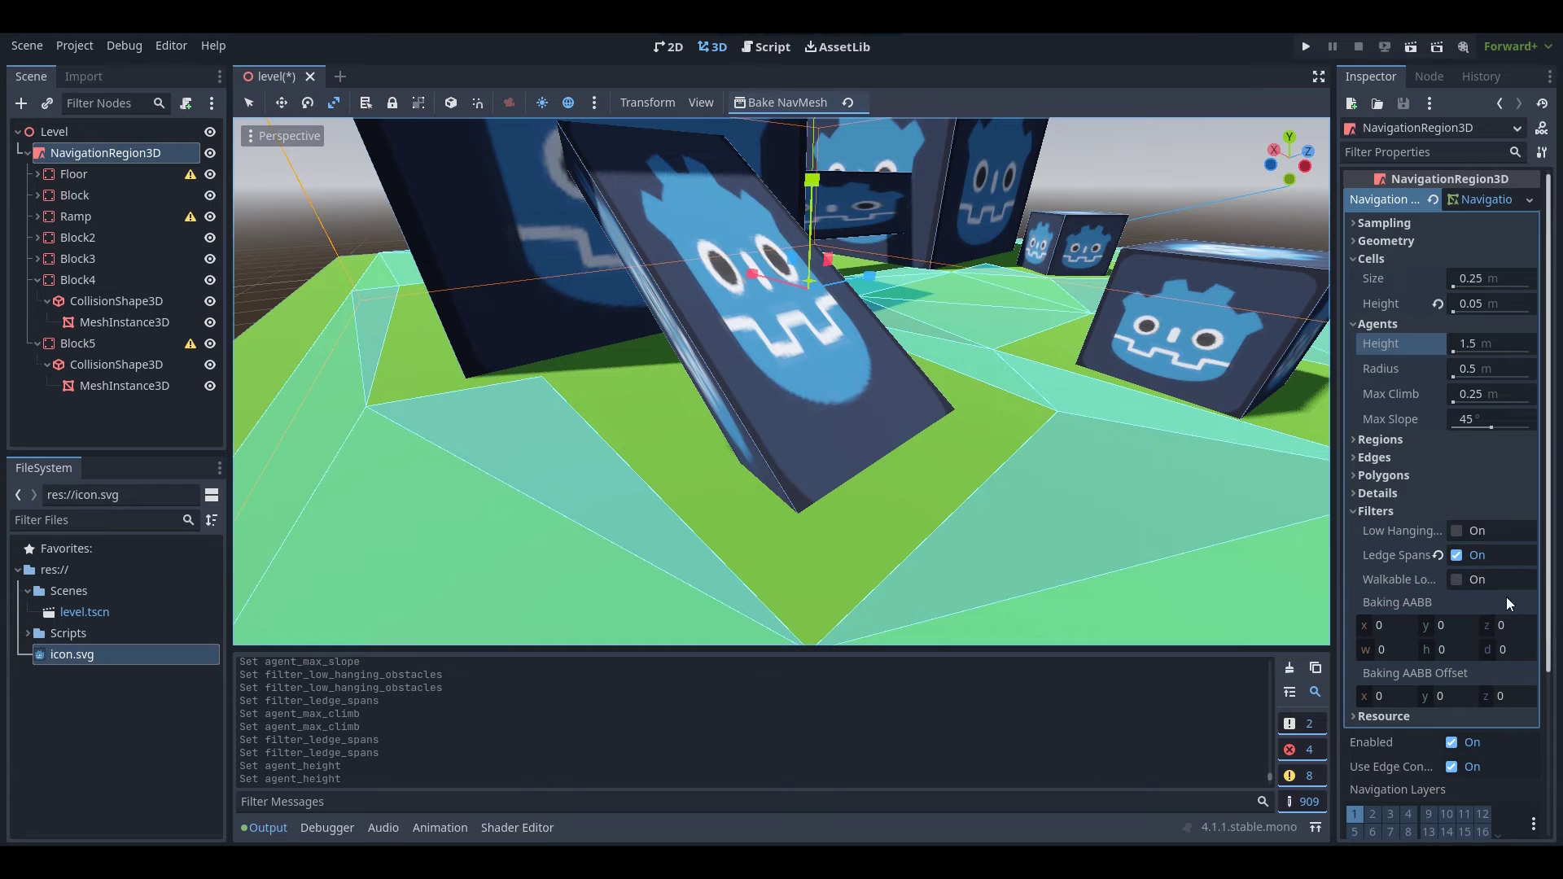
Turn off the Ledge Spans filter, rebake the navigation mesh, and check the ramp.
{"action": "left_click", "coordinate": [1439, 557]}
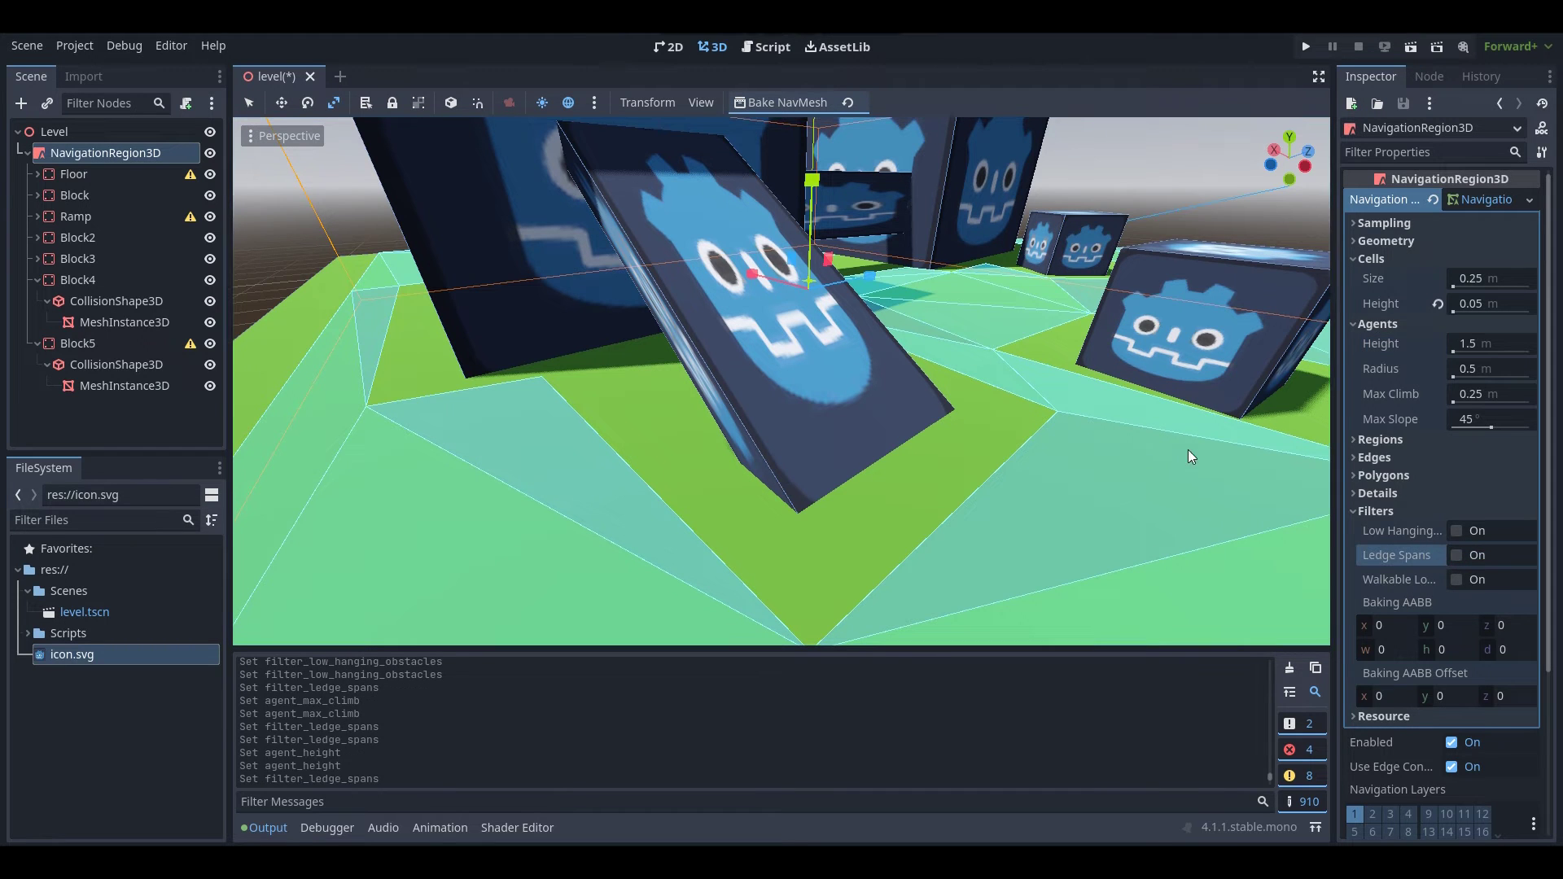
{"action": "left_click", "coordinate": [790, 102]}
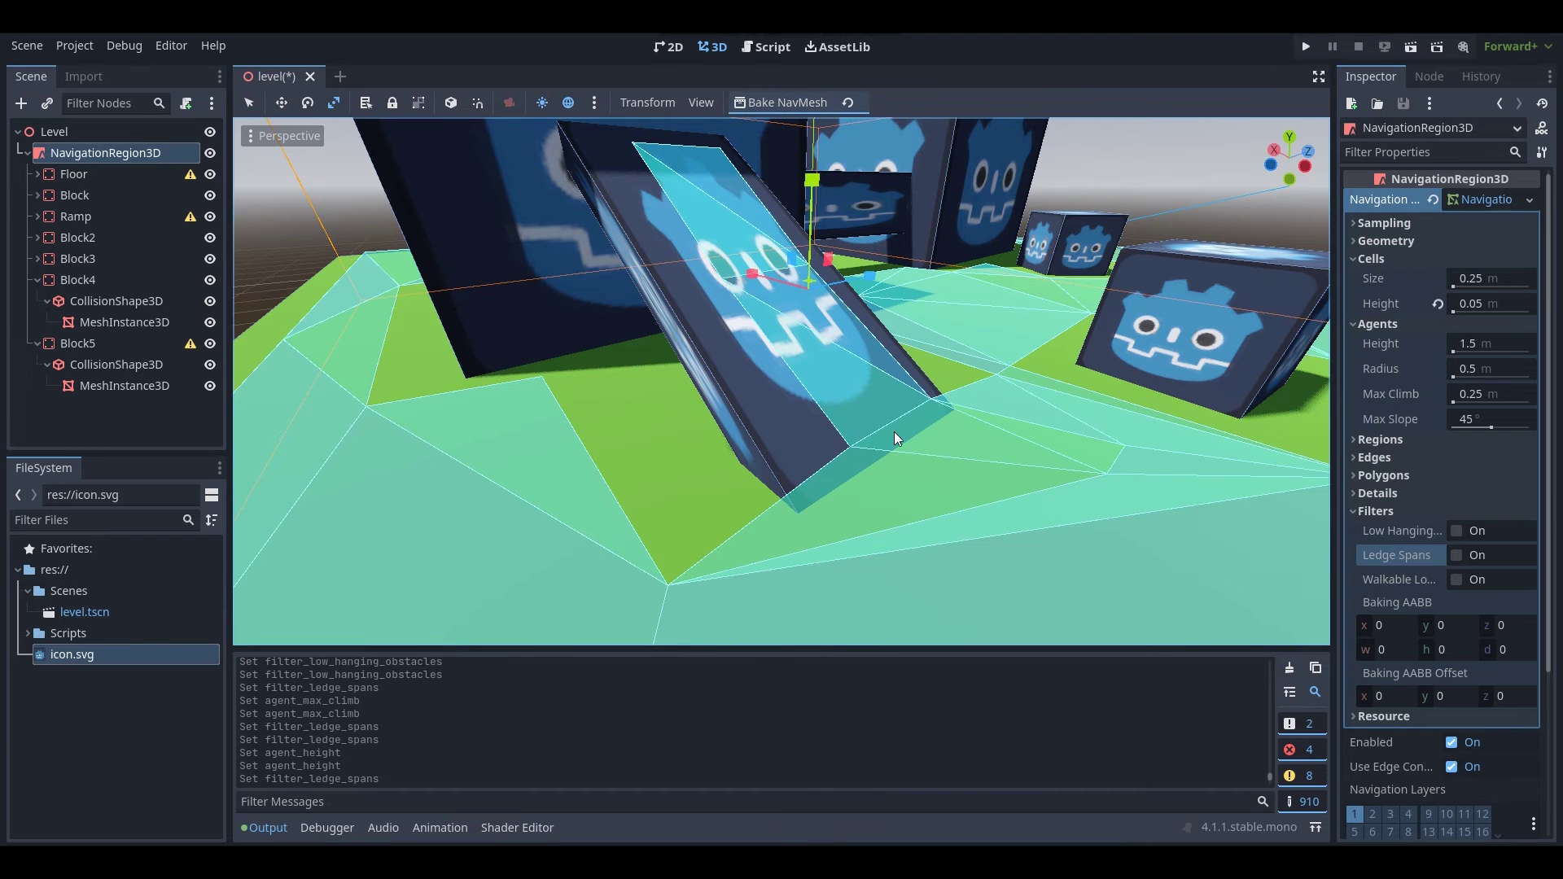
{"action": "right_click_drag", "start_coordinate": [888, 419], "coordinate": [790, 419]}
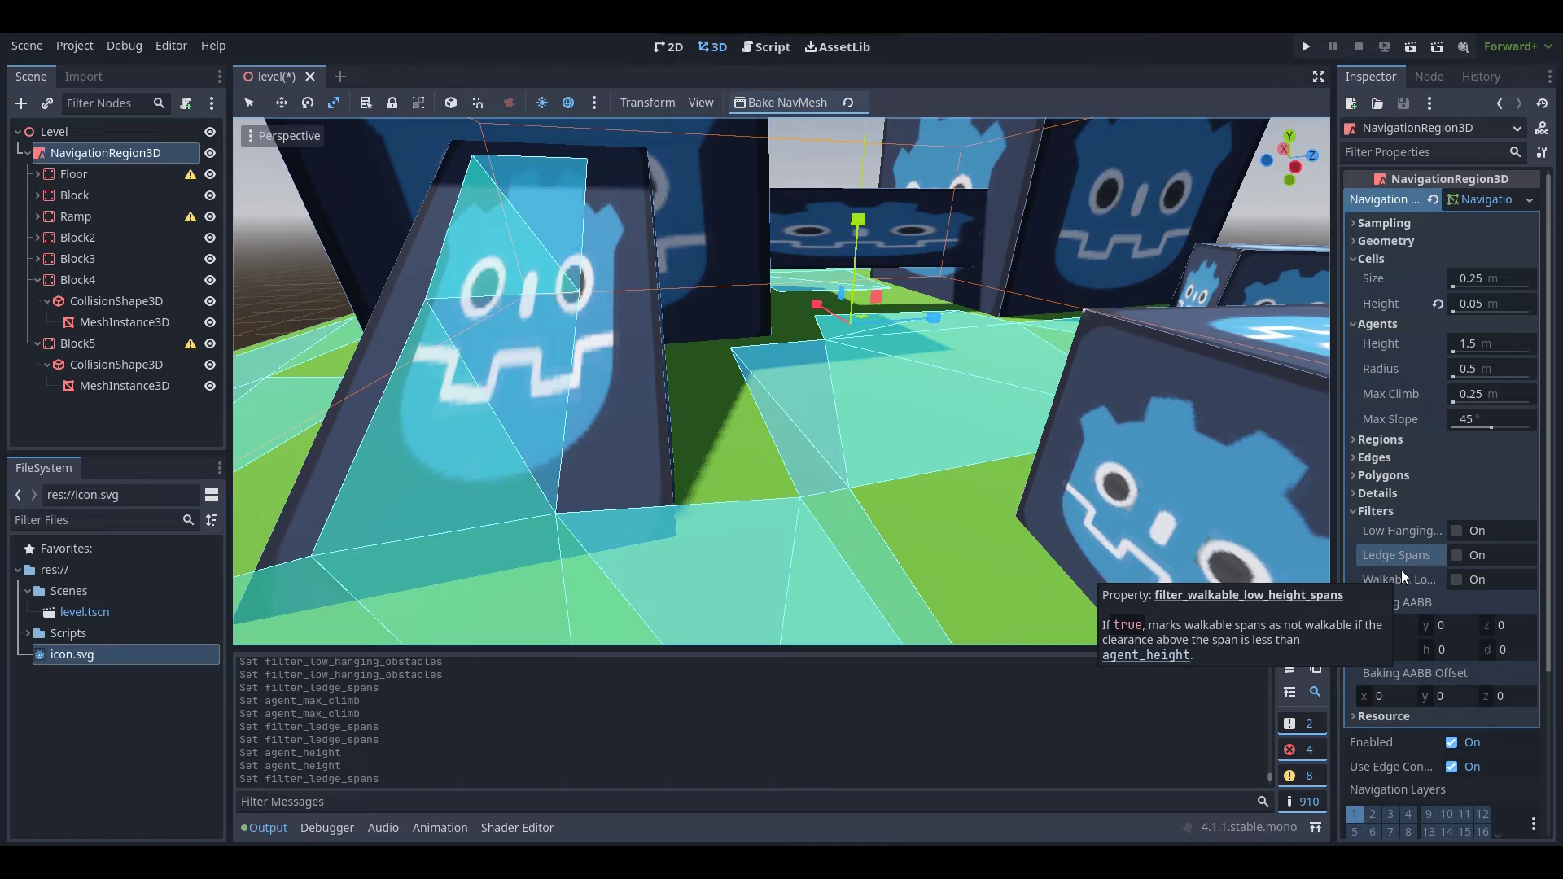
Read the Walkable Low Height Spans description, enable that filter, and rebake the navigation mesh.
{"action": "mouse_move", "coordinate": [1394, 578]}
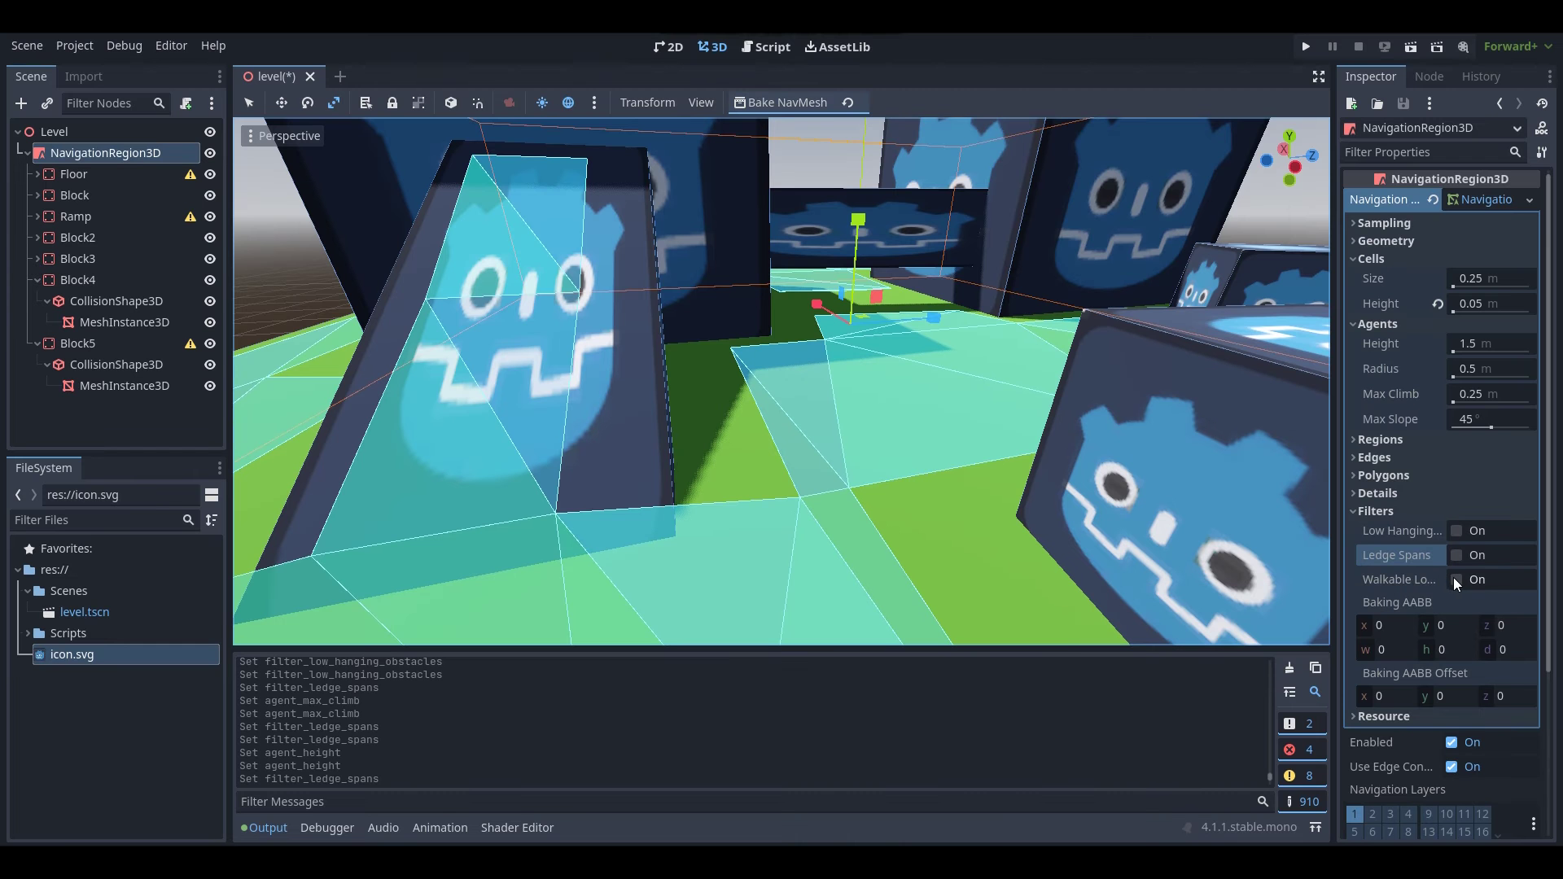
{"action": "left_click", "coordinate": [1403, 462]}
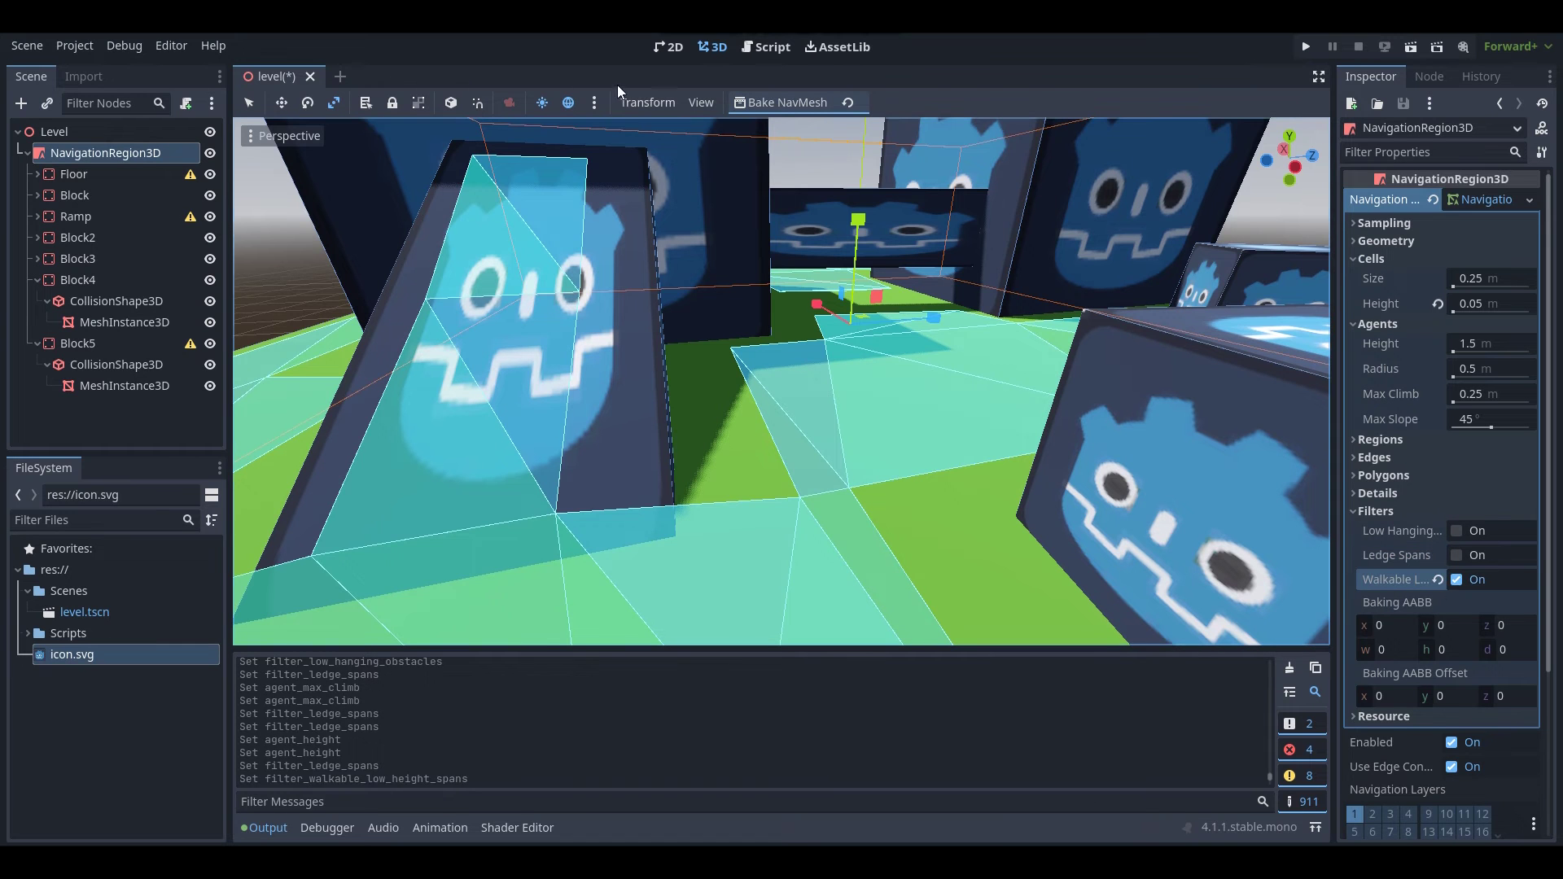
{"action": "left_click", "coordinate": [798, 103]}
Set the agent height to 0.1 m and inspect the navigation mesh beneath the low bridging block.
{"action": "left_click", "coordinate": [1491, 342]}
{"action": "type", "text": "0.1"}
{"action": "key", "text": "Return"}
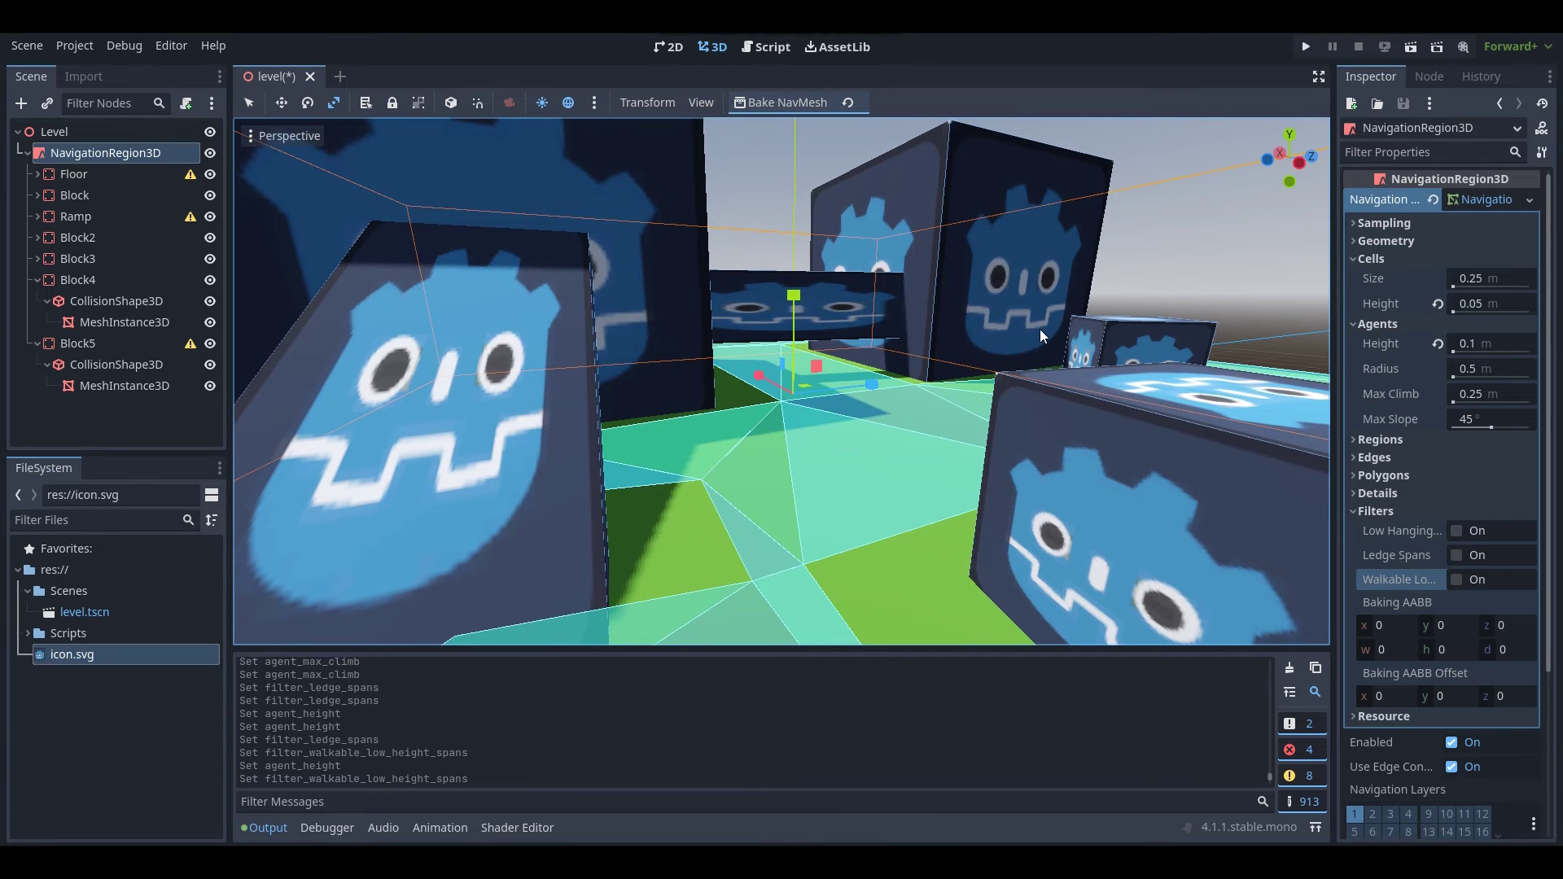
{"action": "right_click_drag", "start_coordinate": [1039, 329], "coordinate": [807, 350]}
{"action": "key", "text": "s"}
{"action": "key", "text": "a"}
{"action": "key", "text": "w"}
{"action": "key", "text": "s"}
{"action": "key", "text": "w"}
{"action": "key", "text": "s"}
{"action": "key", "text": "w"}
{"action": "right_click_drag", "start_coordinate": [1048, 321], "coordinate": [1080, 295]}
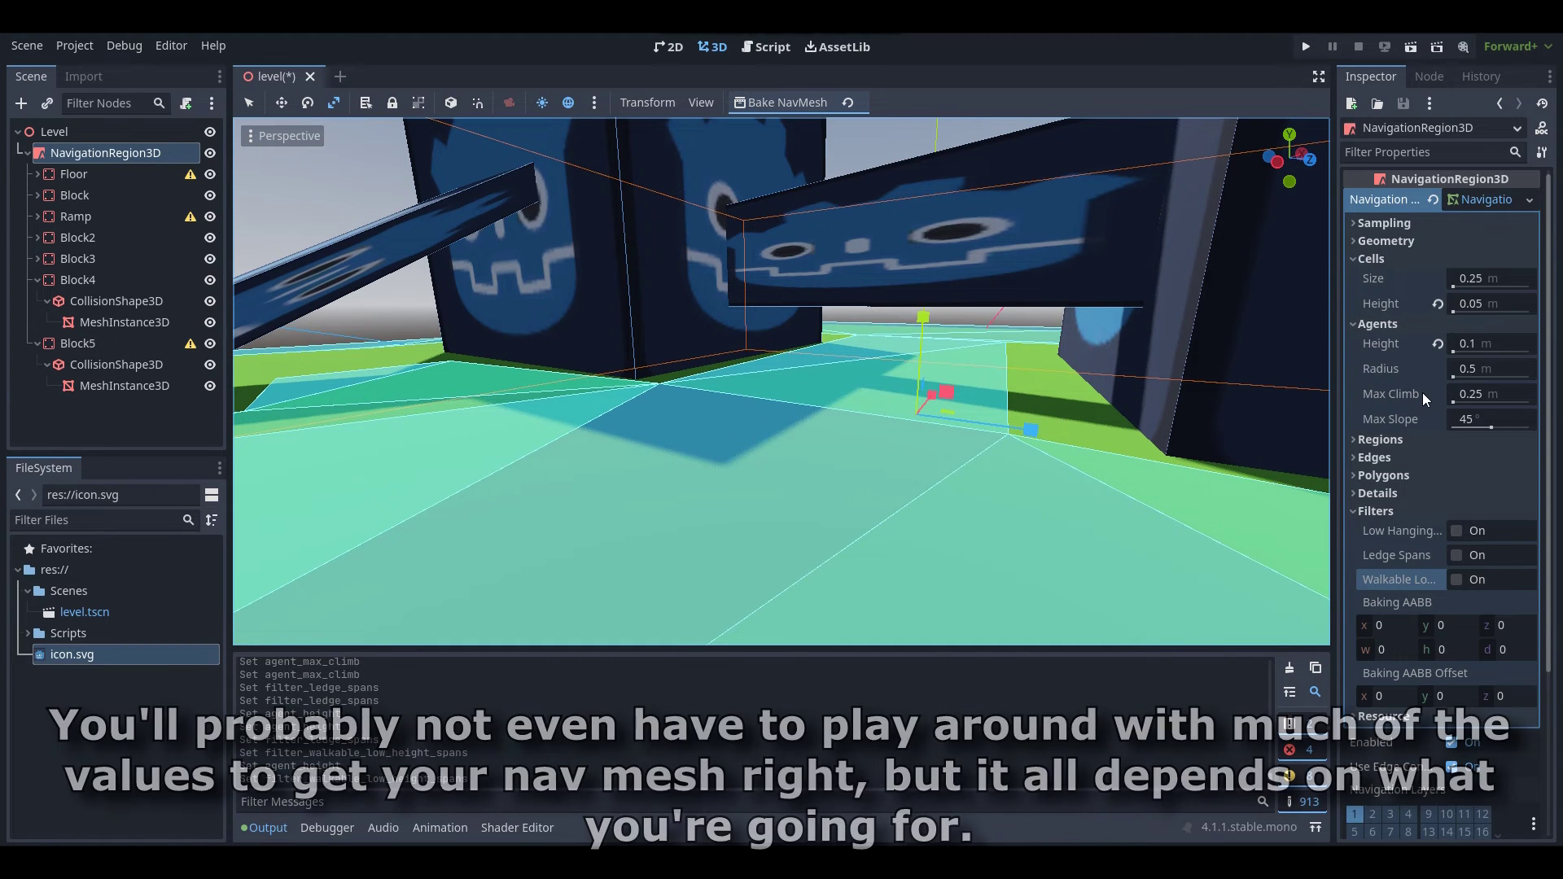
Expand the Geometry and Sampling settings and review the Parsed Geometry Type and Partition Type properties.
{"action": "mouse_move", "coordinate": [1423, 392]}
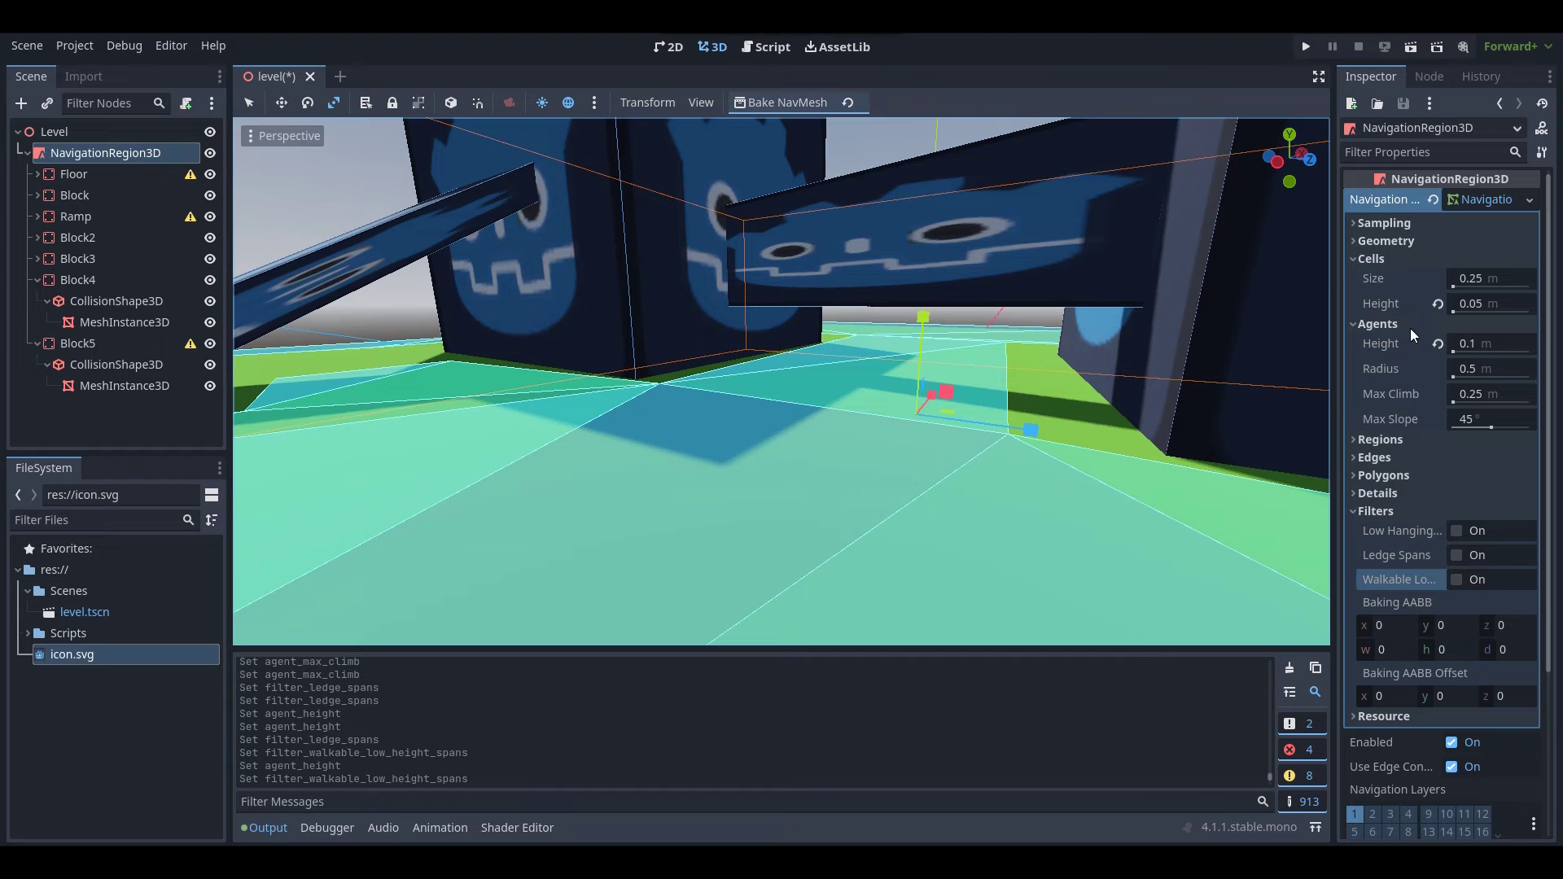
{"action": "mouse_move", "coordinate": [1395, 276]}
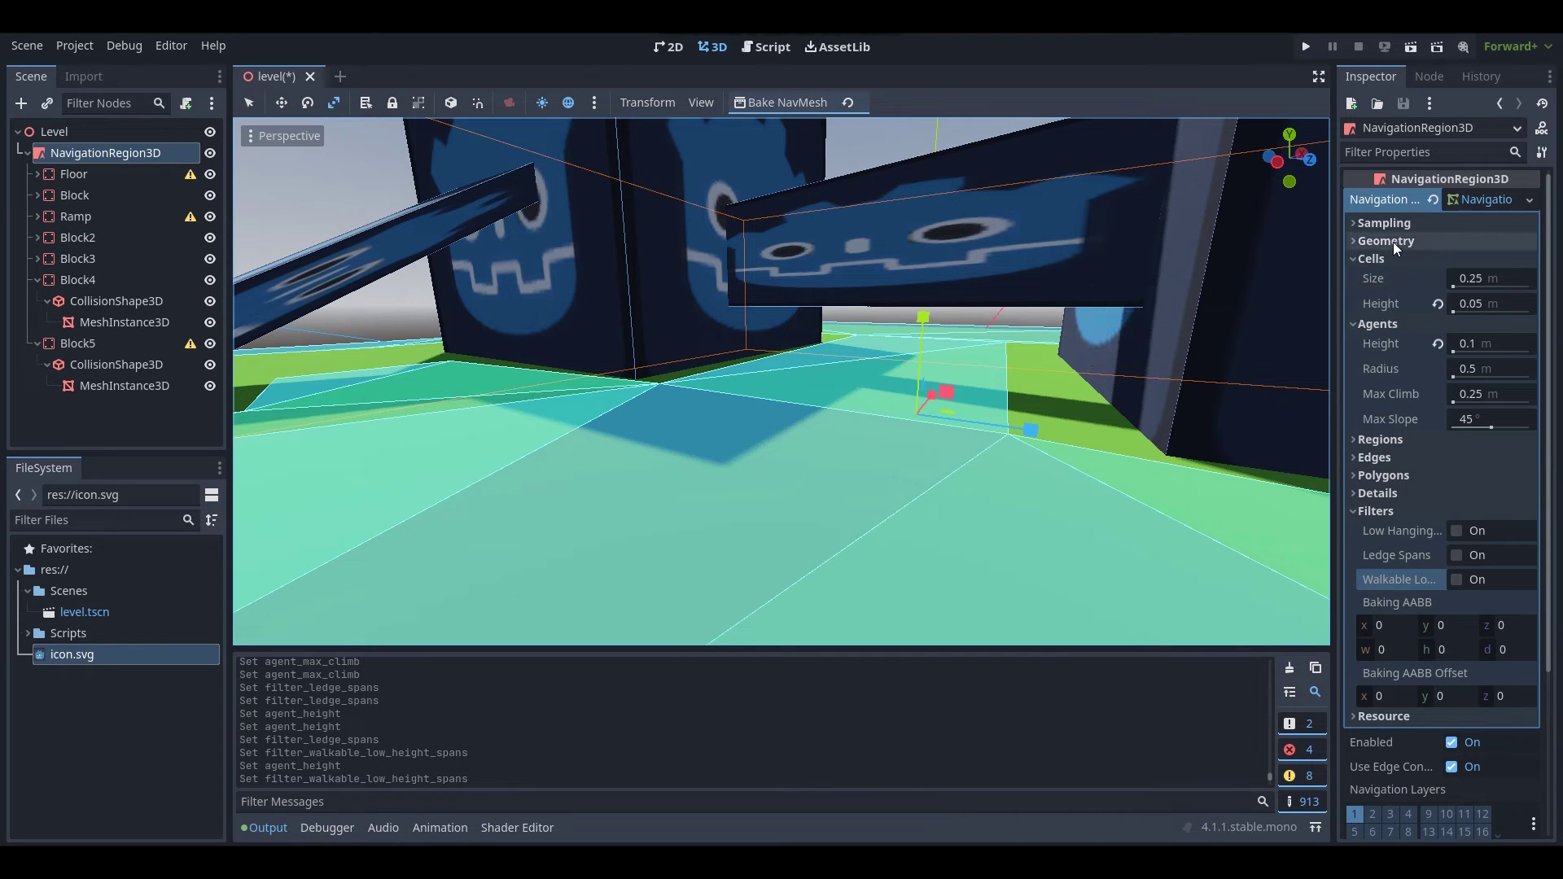
{"action": "left_click", "coordinate": [1395, 242]}
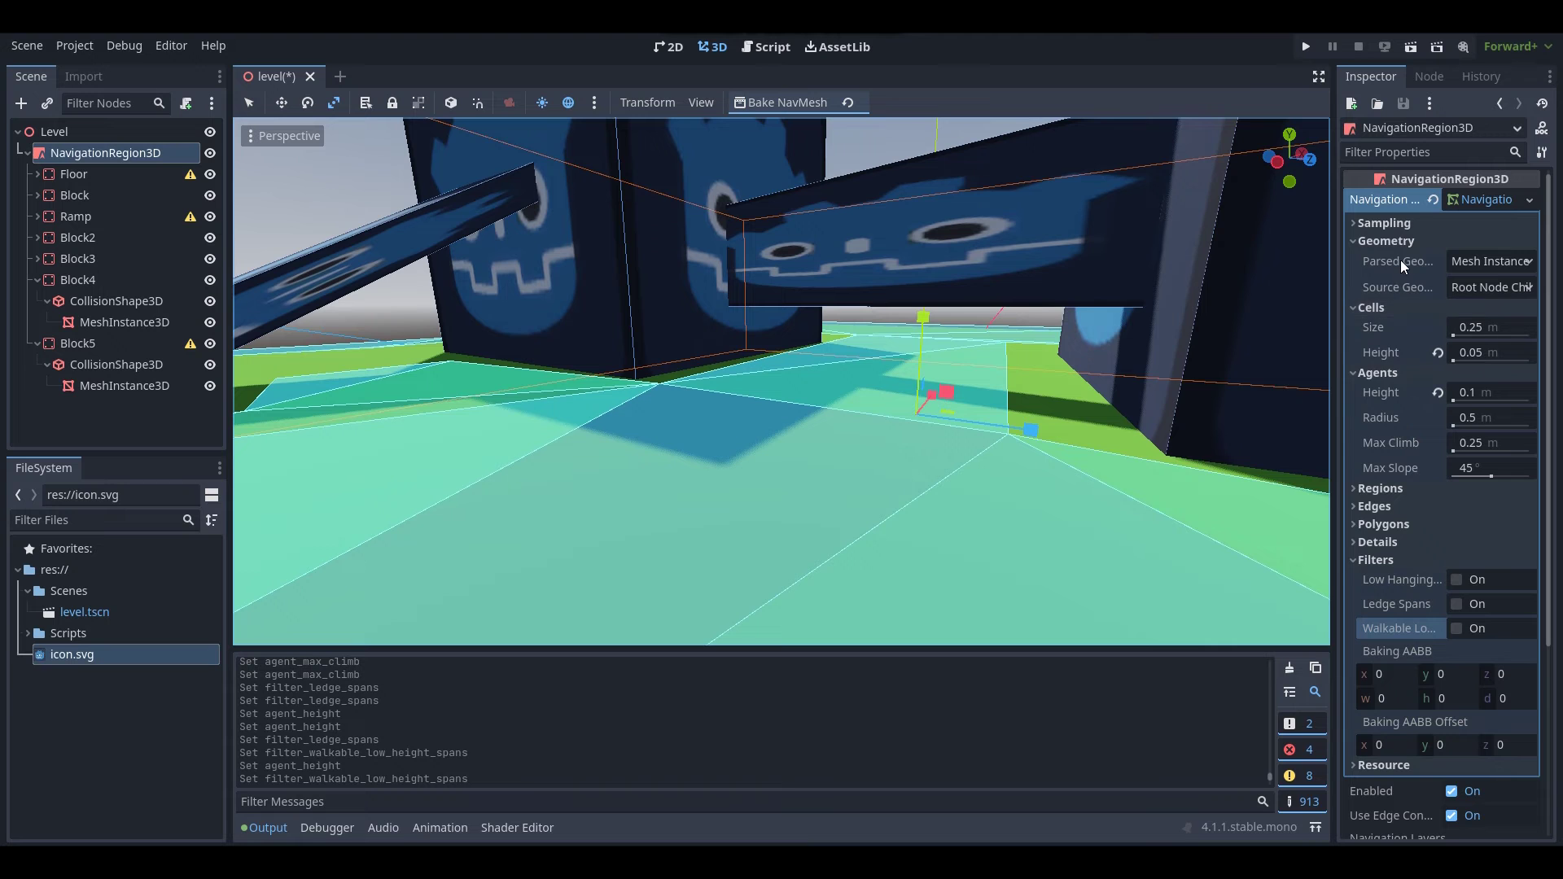
{"action": "mouse_move", "coordinate": [1401, 264]}
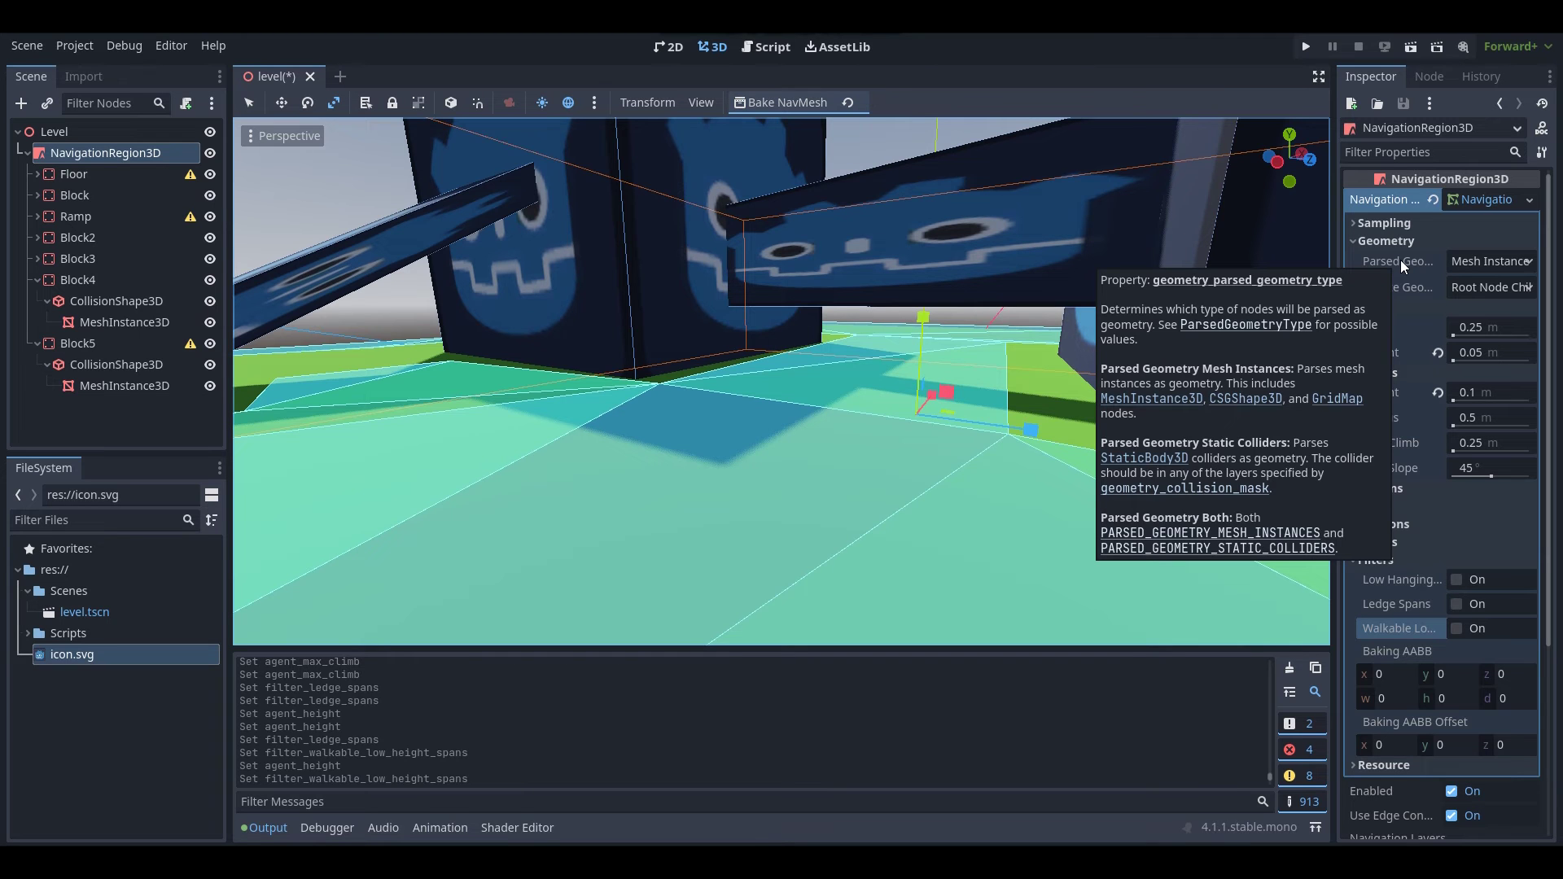
{"action": "left_click", "coordinate": [1397, 222]}
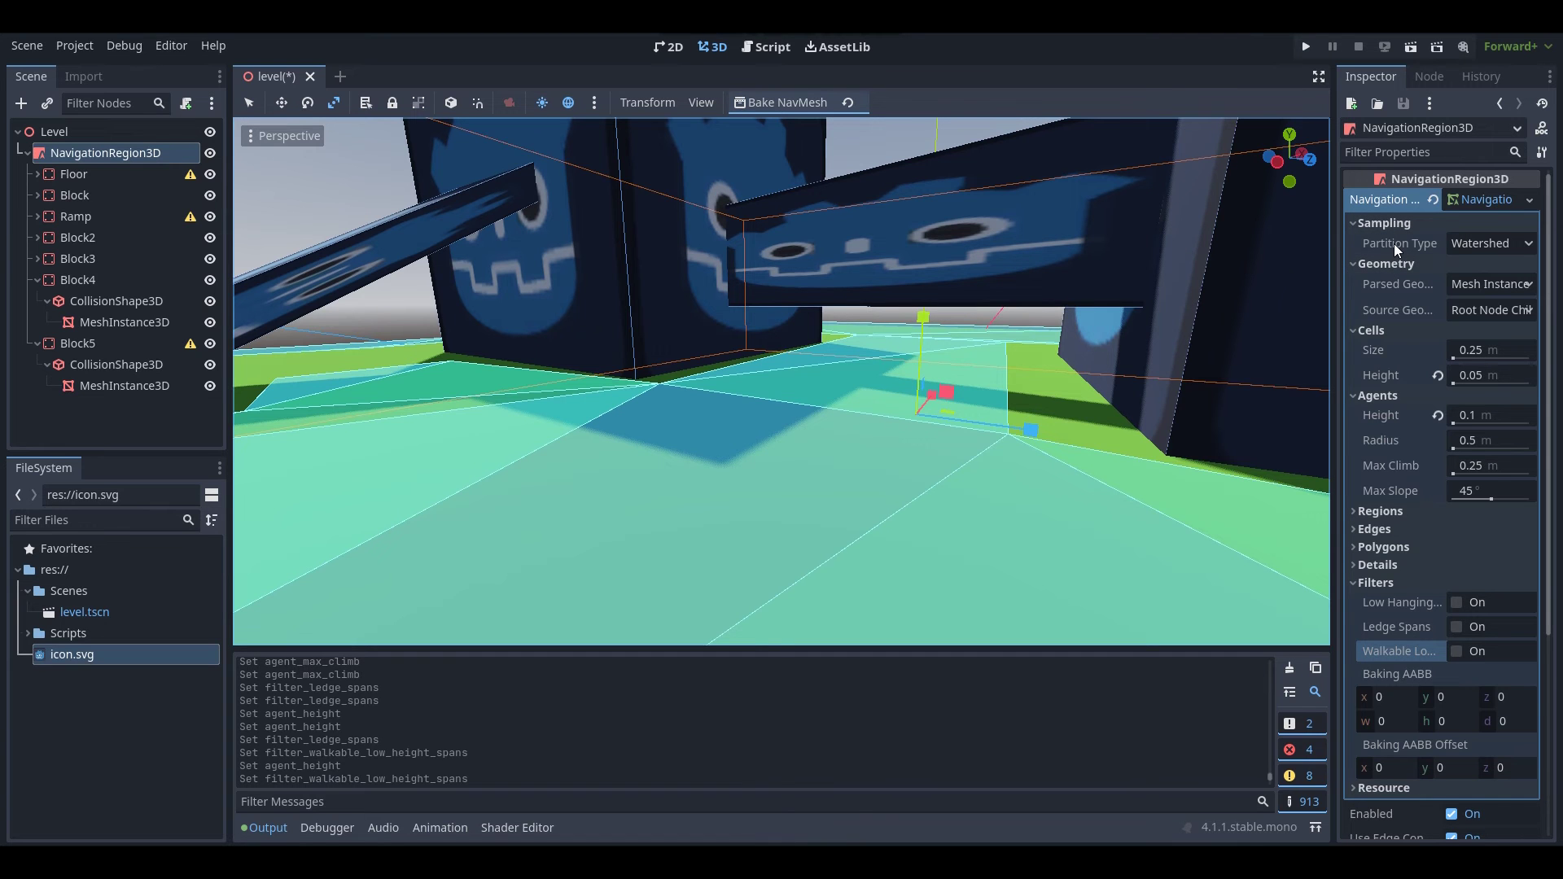
{"action": "mouse_move", "coordinate": [1394, 243]}
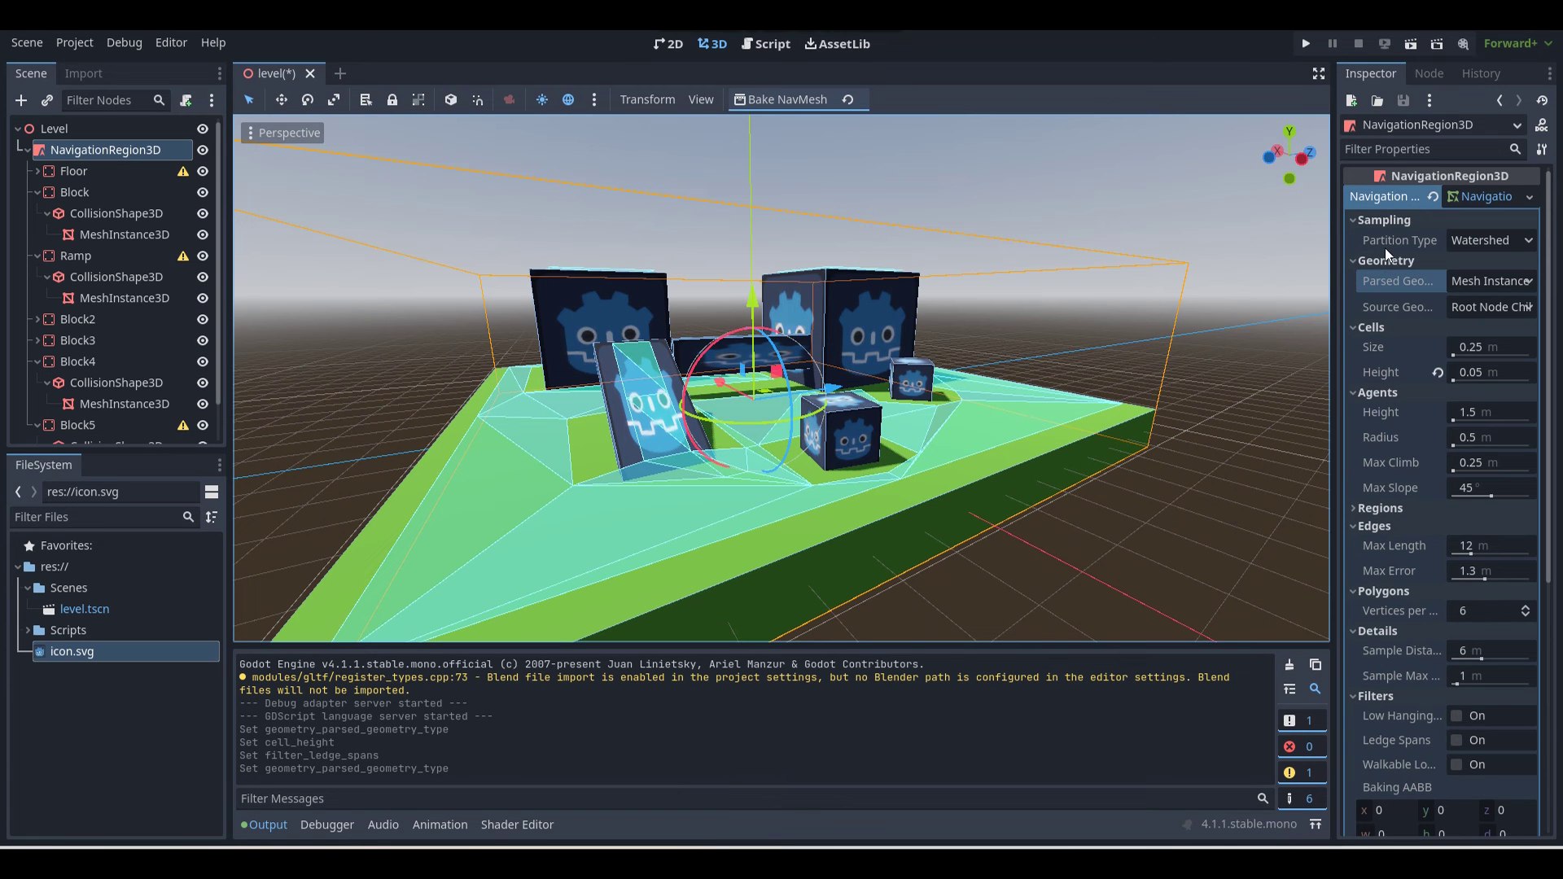
Read the Parsed Geometry Type description and choose Mesh Instances as the parsed geometry.
{"action": "mouse_move", "coordinate": [1403, 284]}
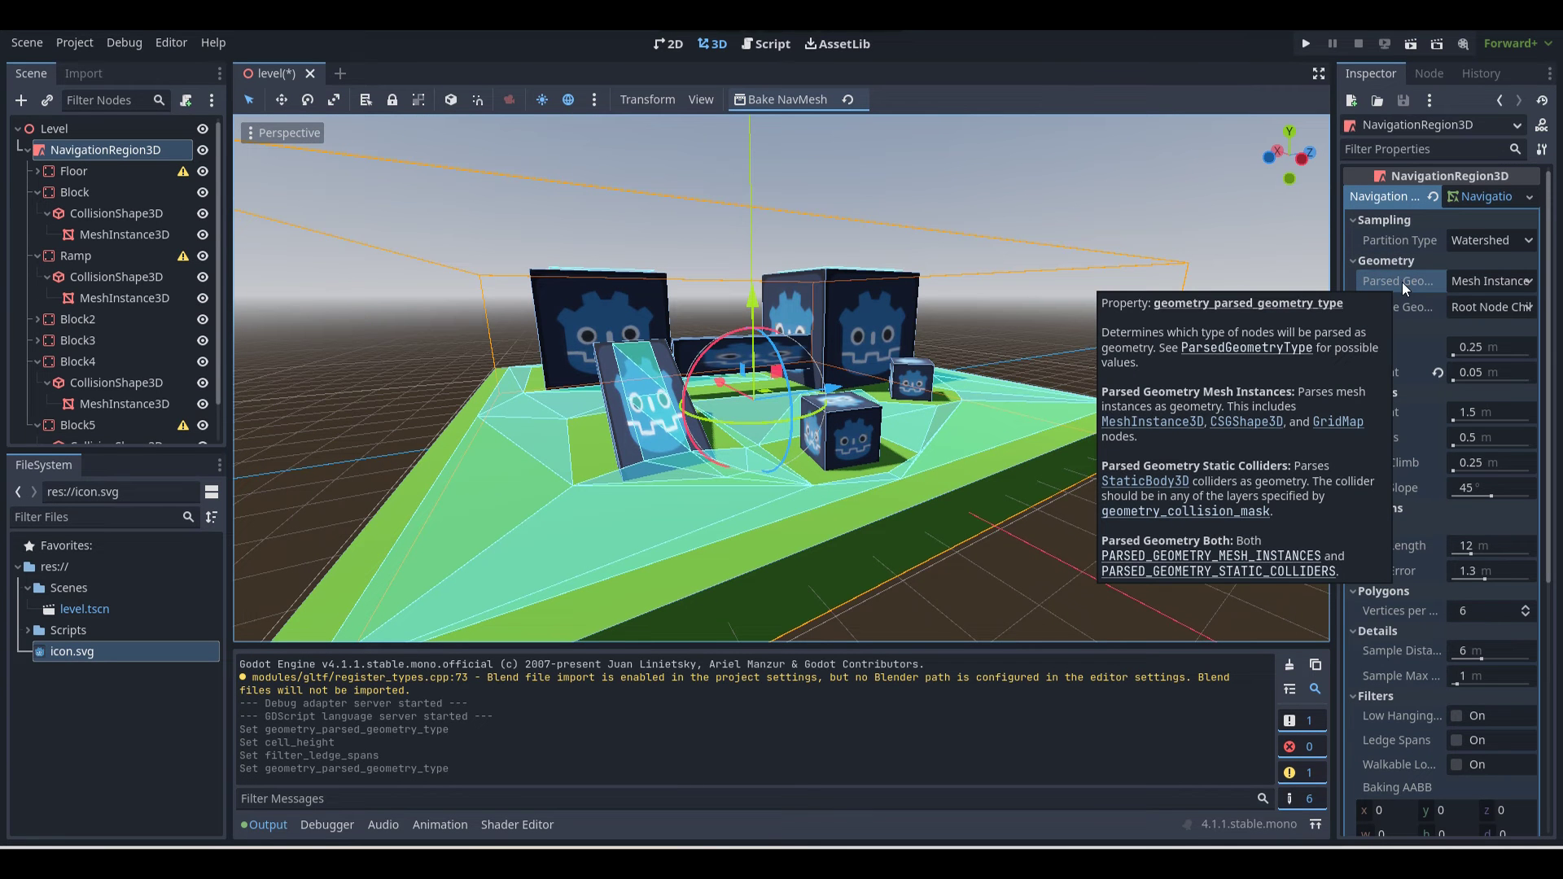
{"action": "left_click", "coordinate": [1478, 279]}
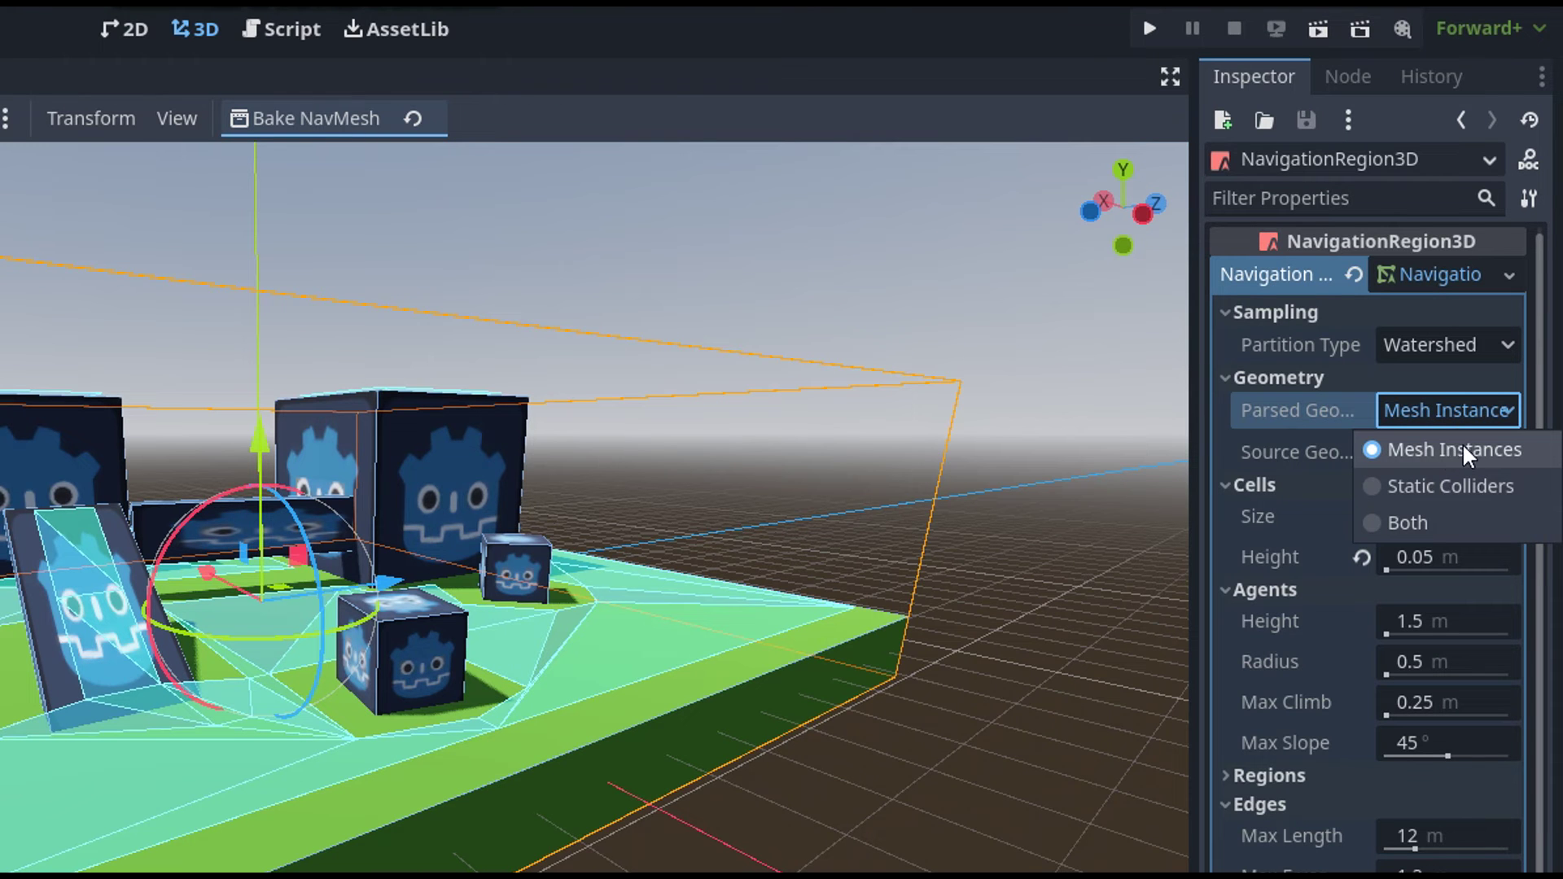
{"action": "left_click", "coordinate": [1458, 449]}
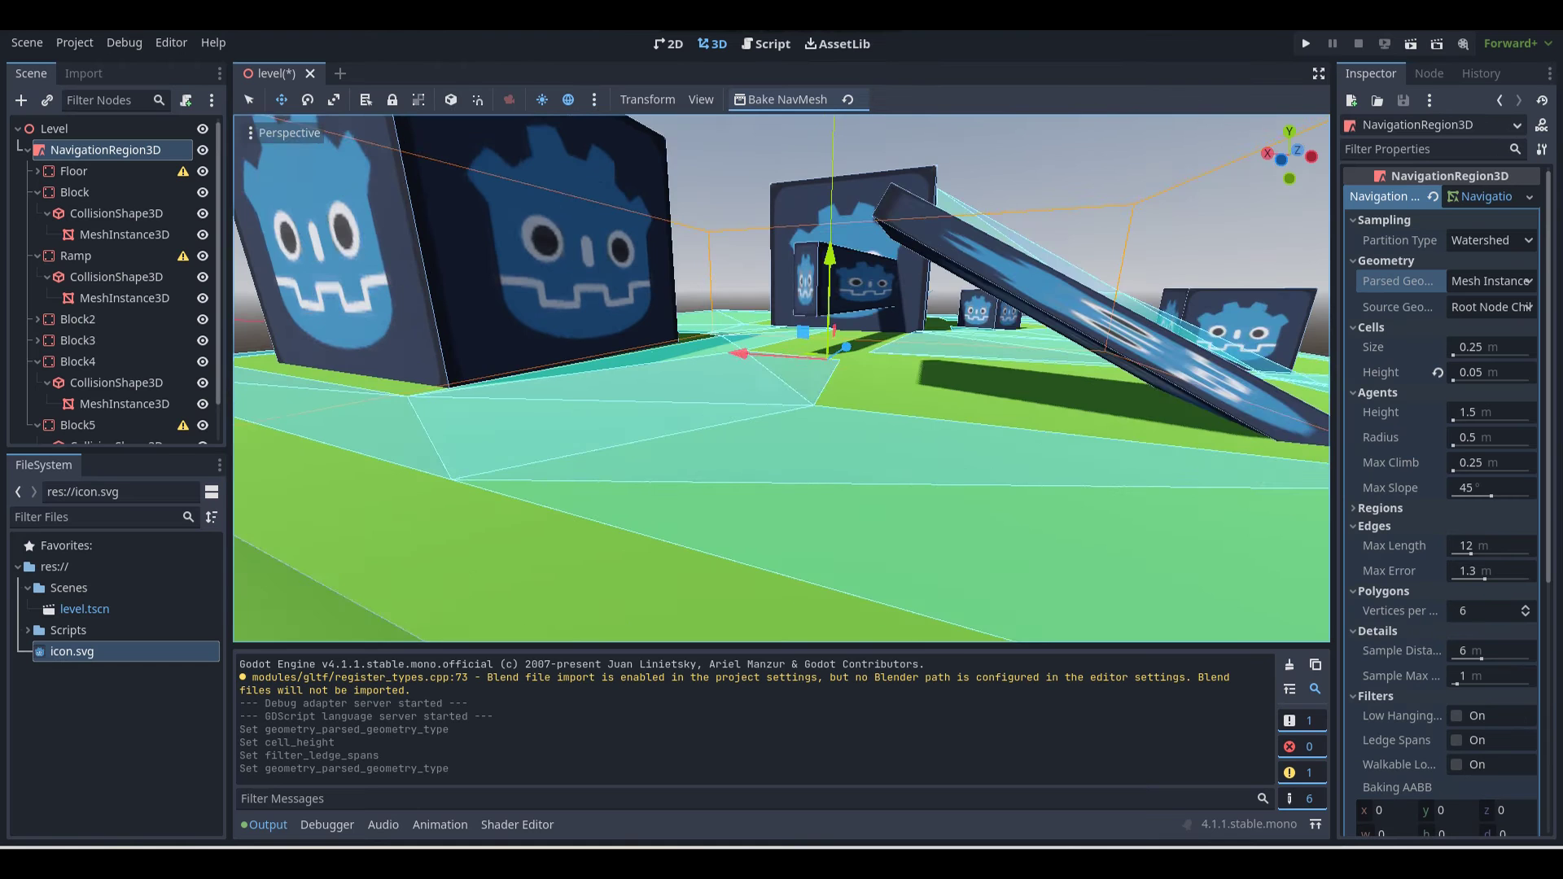
Set the navigation mesh's Parsed Geometry Type to Static Colliders.
{"action": "key", "text": "w"}
{"action": "right_click_drag", "start_coordinate": [782, 379], "coordinate": [631, 383]}
{"action": "key", "text": "a"}
{"action": "key", "text": "d"}
{"action": "key", "text": "a"}
{"action": "key", "text": "d"}
{"action": "key", "text": "s"}
{"action": "left_click", "coordinate": [1497, 281]}
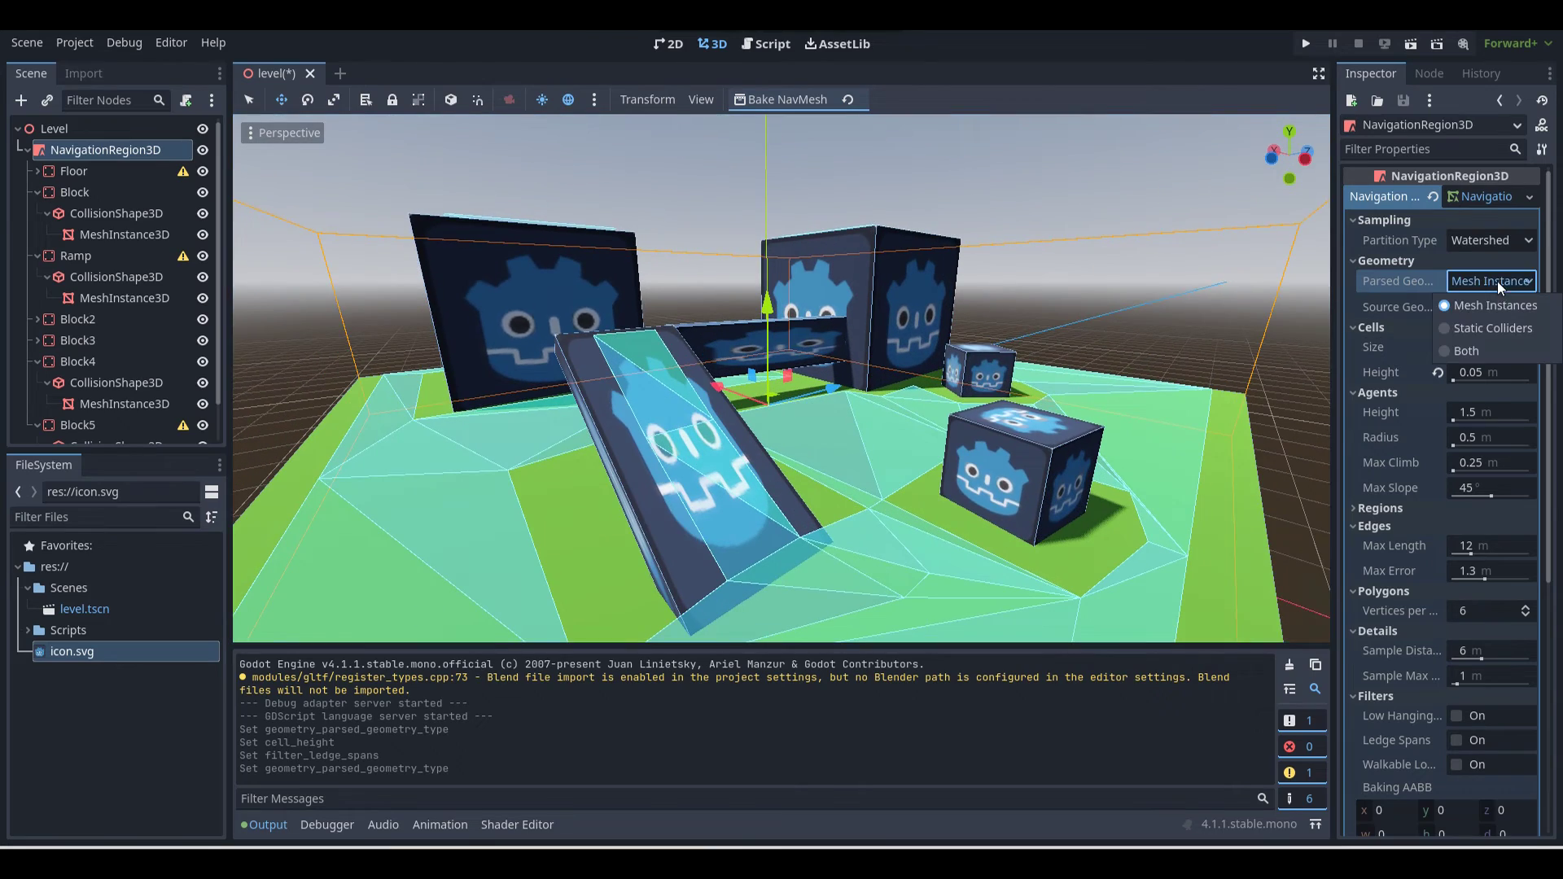
{"action": "left_click", "coordinate": [1448, 455]}
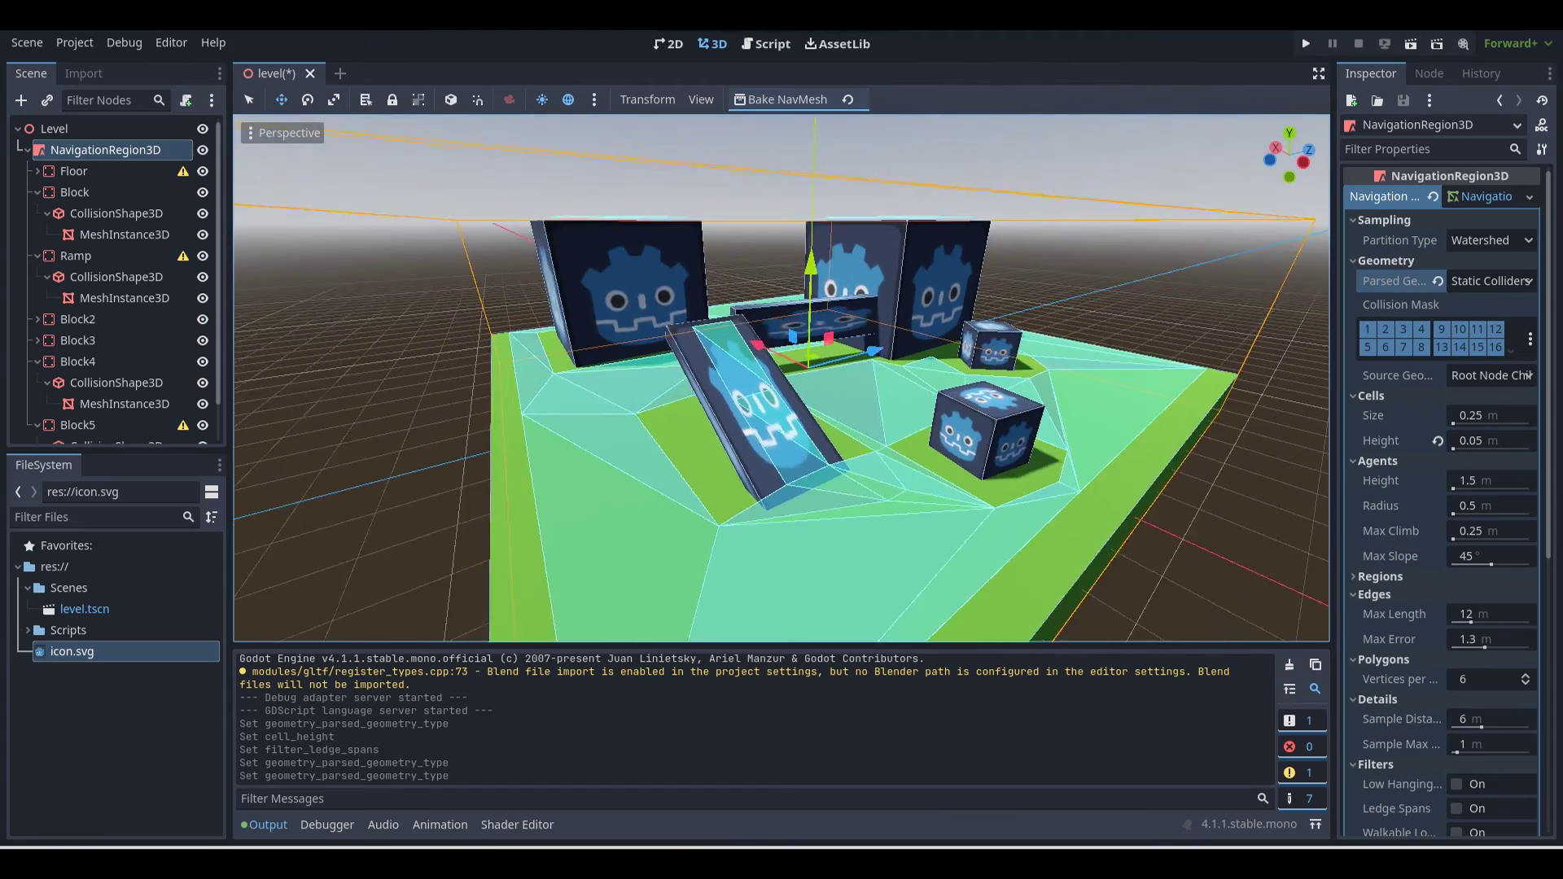
Examine the static bodies under the navigation region by selecting Block2, Floor, Block and Ramp in turn.
{"action": "key", "text": "w"}
{"action": "mouse_move", "coordinate": [782, 379]}
{"action": "right_mouse_down"}
{"action": "mouse_move", "coordinate": [945, 354]}
{"action": "mouse_move", "coordinate": [802, 391]}
{"action": "mouse_move", "coordinate": [725, 376]}
{"action": "mouse_move", "coordinate": [802, 378]}
{"action": "right_mouse_up"}
{"action": "key", "text": "s"}
{"action": "key", "text": "w"}
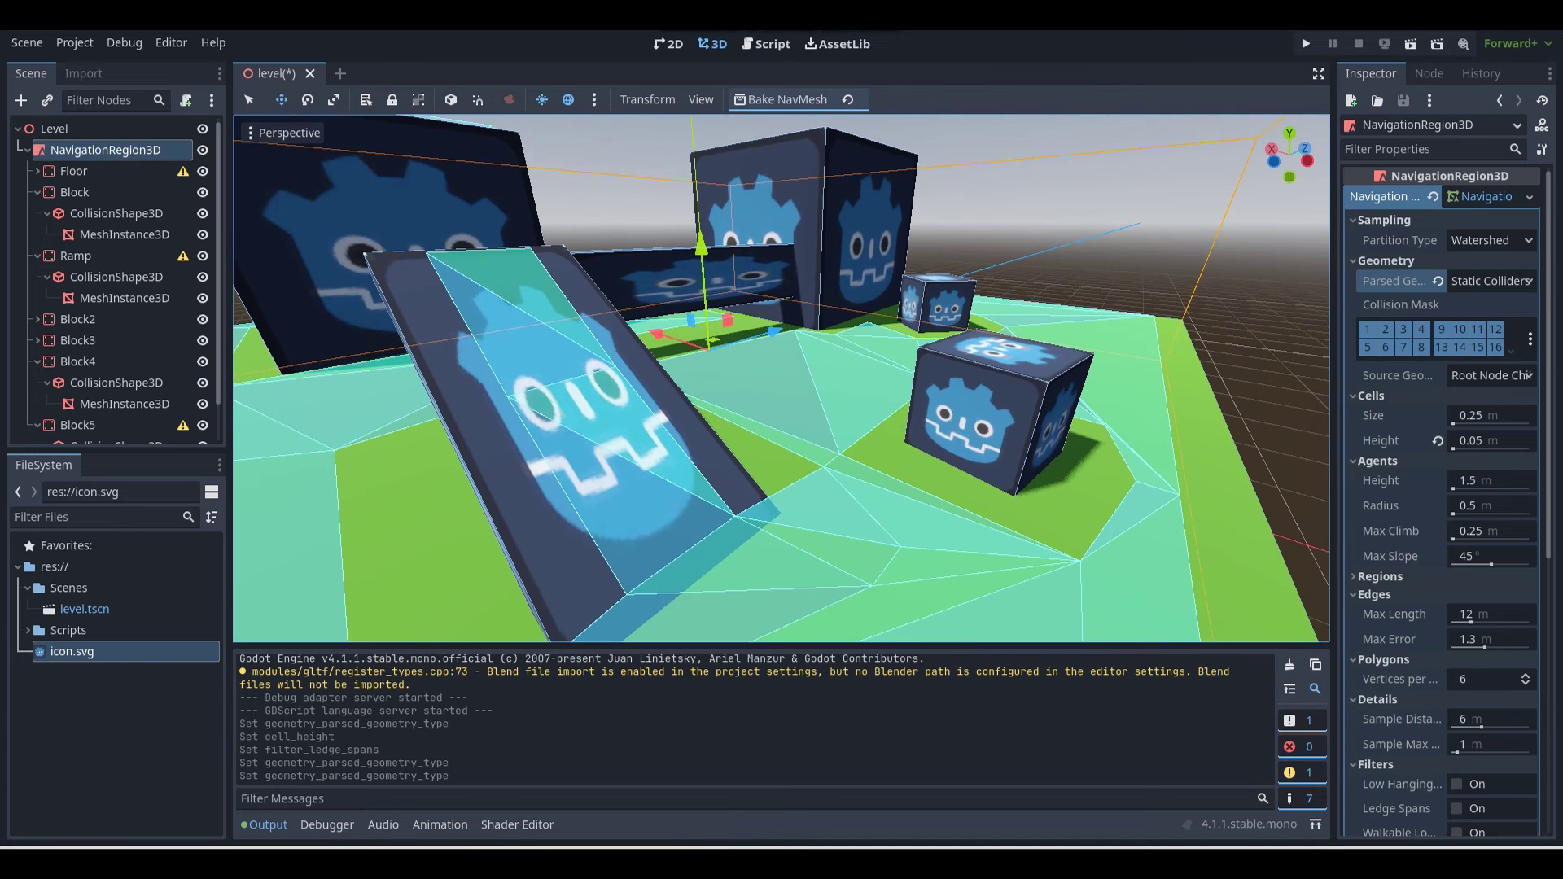
{"action": "left_click", "coordinate": [815, 220]}
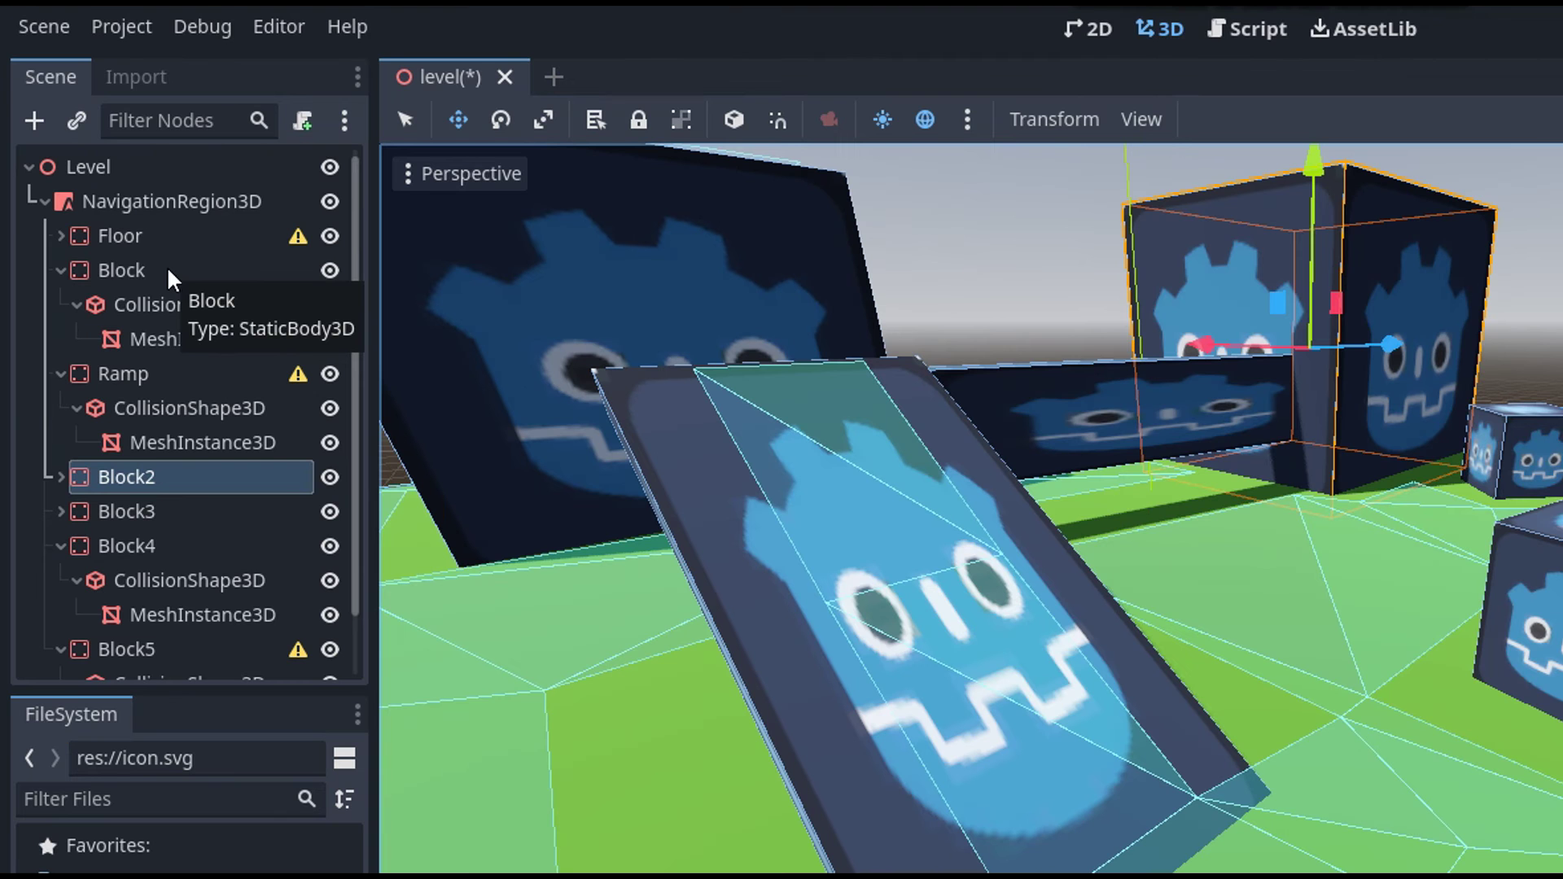
{"action": "left_click", "coordinate": [163, 237]}
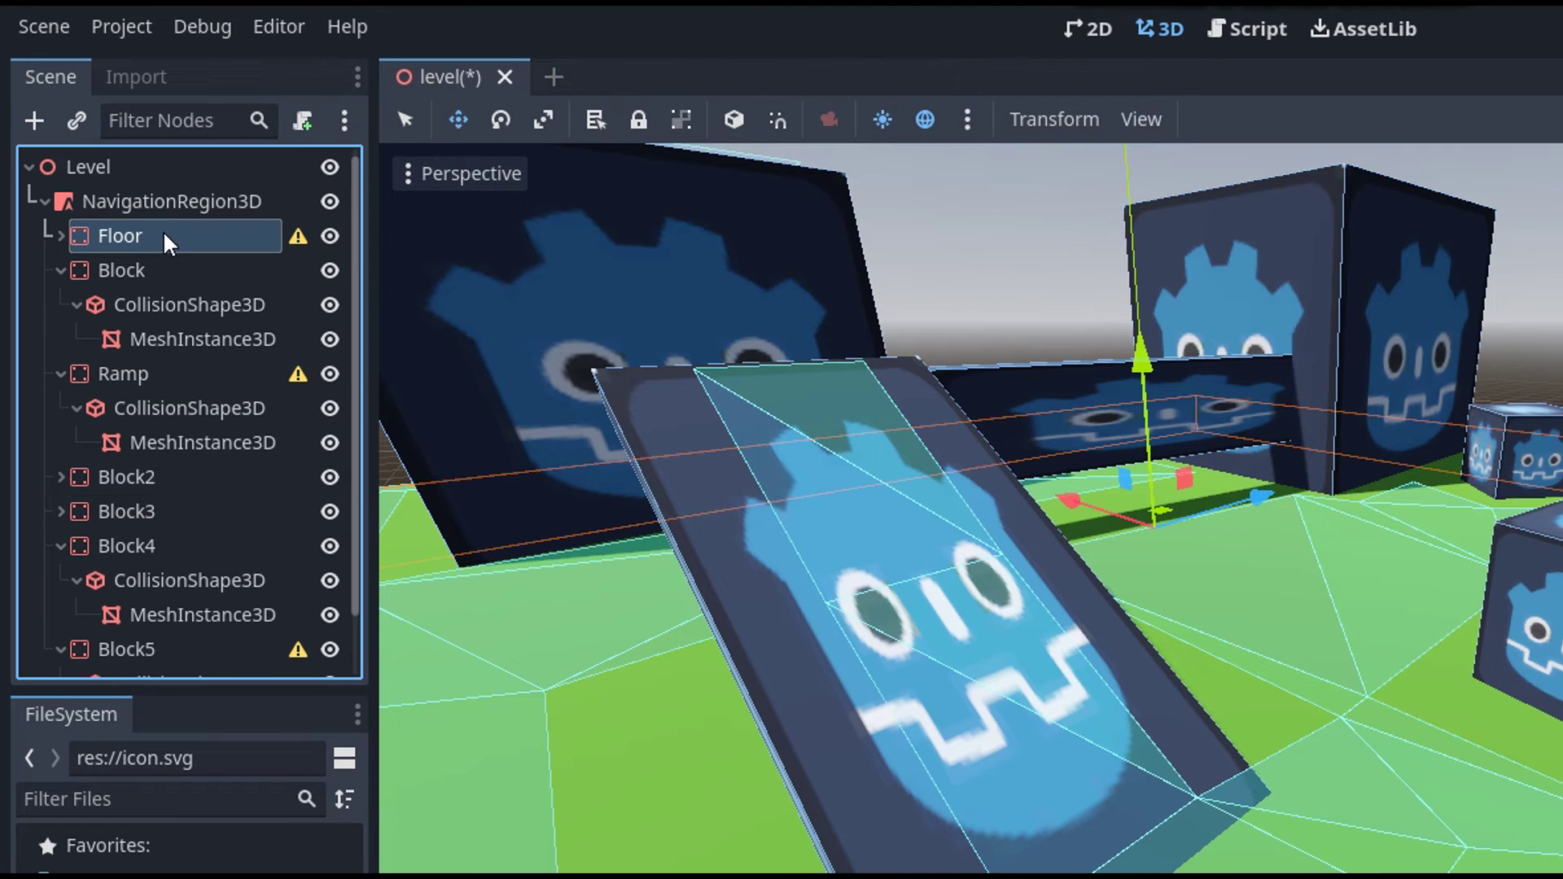
{"action": "left_click", "coordinate": [135, 262]}
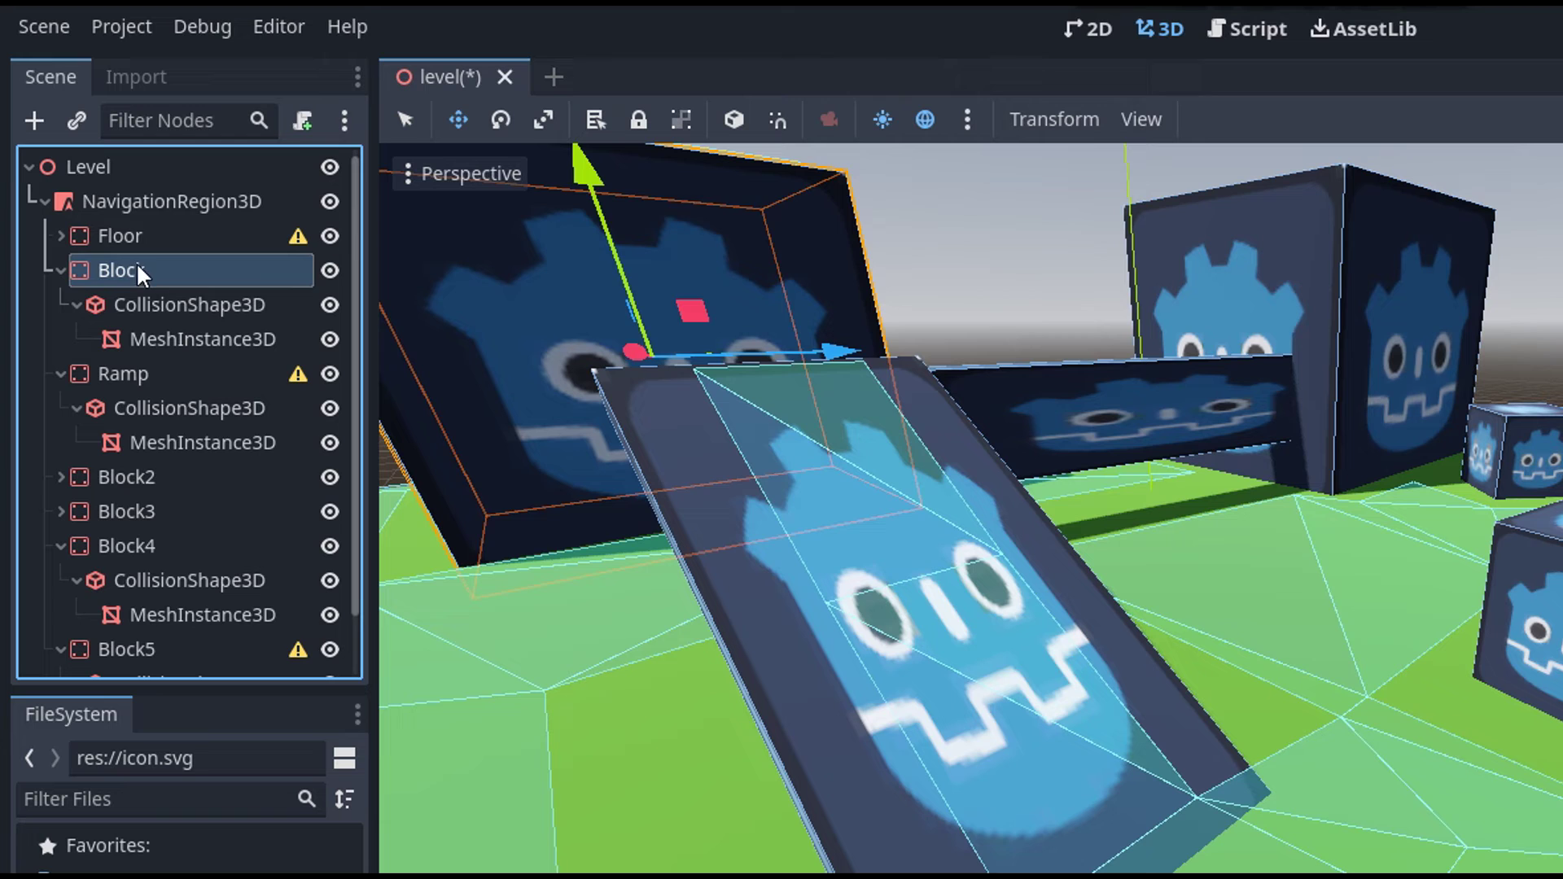
{"action": "left_click", "coordinate": [139, 377]}
{"action": "left_click", "coordinate": [163, 479]}
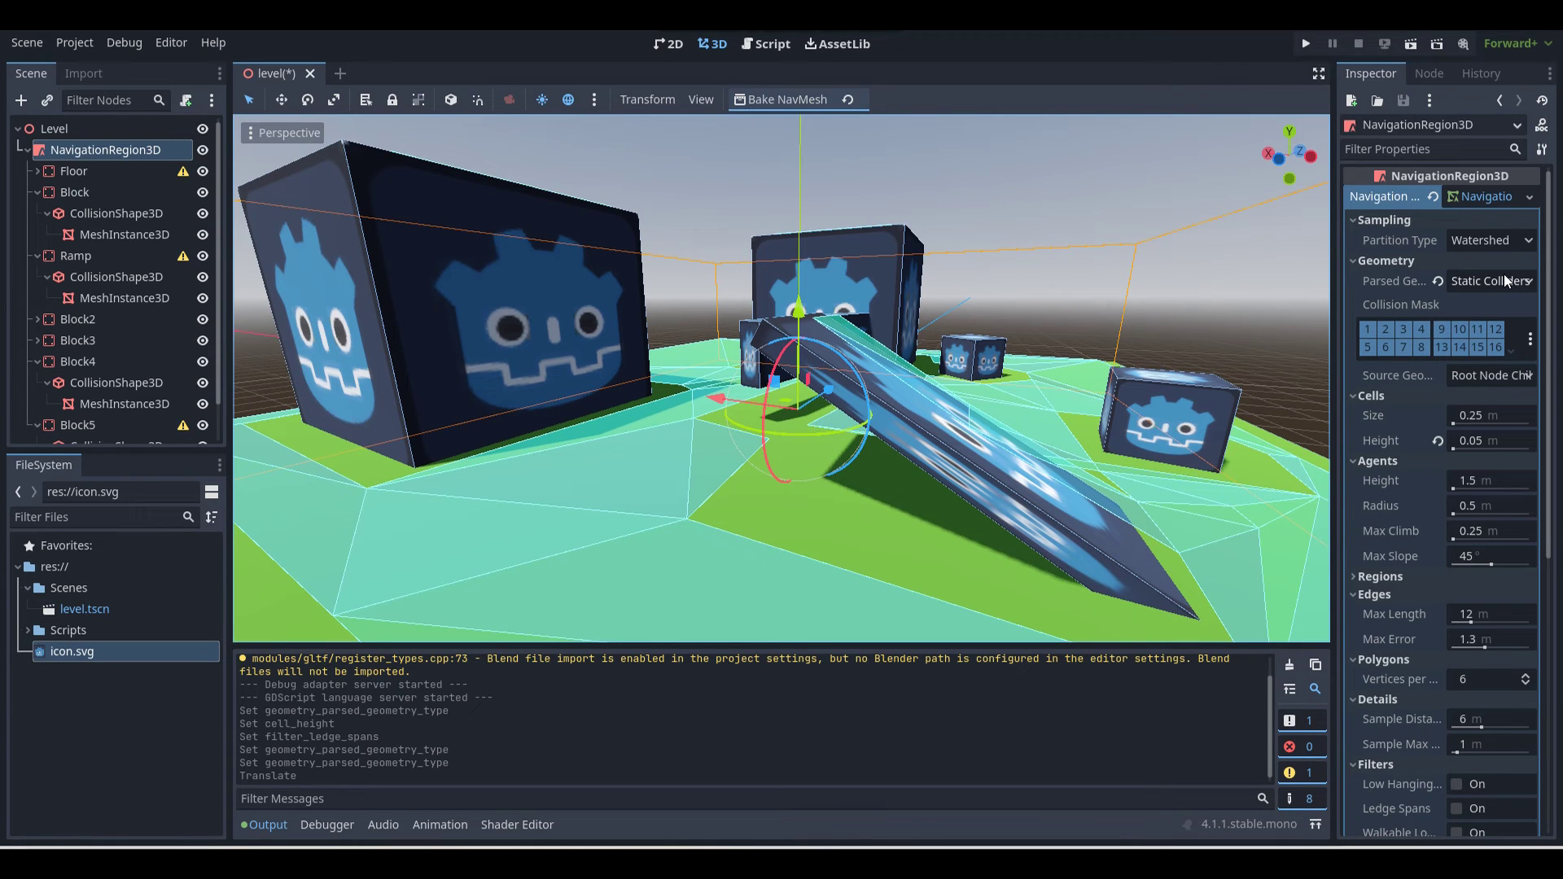
Set the Parsed Geometry Type to Both, rebake the navigation mesh, and review the available geometry types.
{"action": "left_click", "coordinate": [1507, 281]}
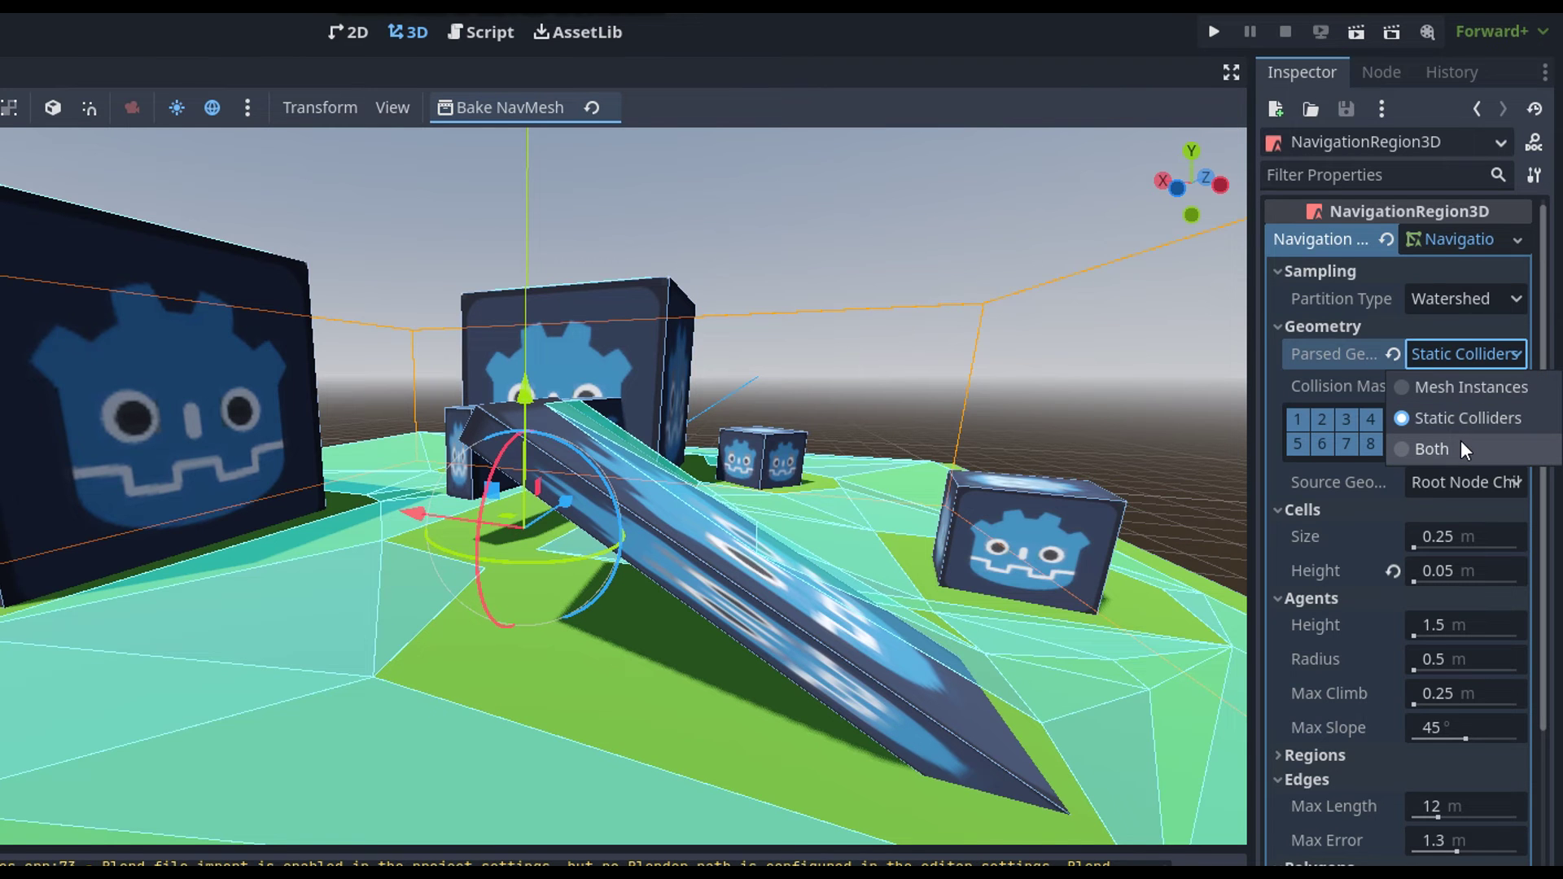
{"action": "left_click", "coordinate": [1461, 445]}
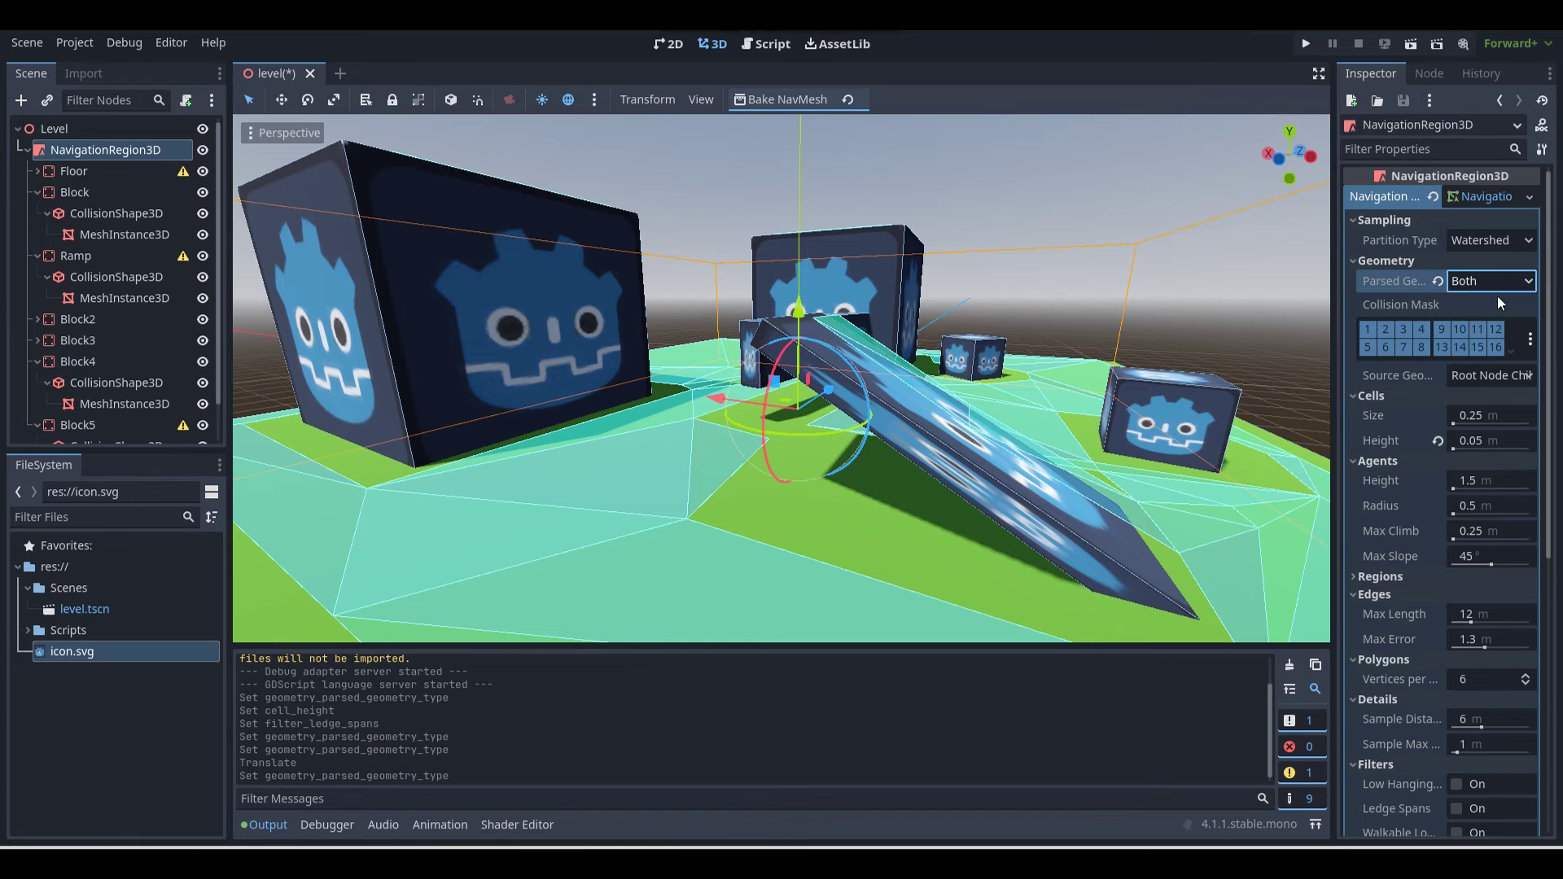
{"action": "left_click", "coordinate": [1487, 282]}
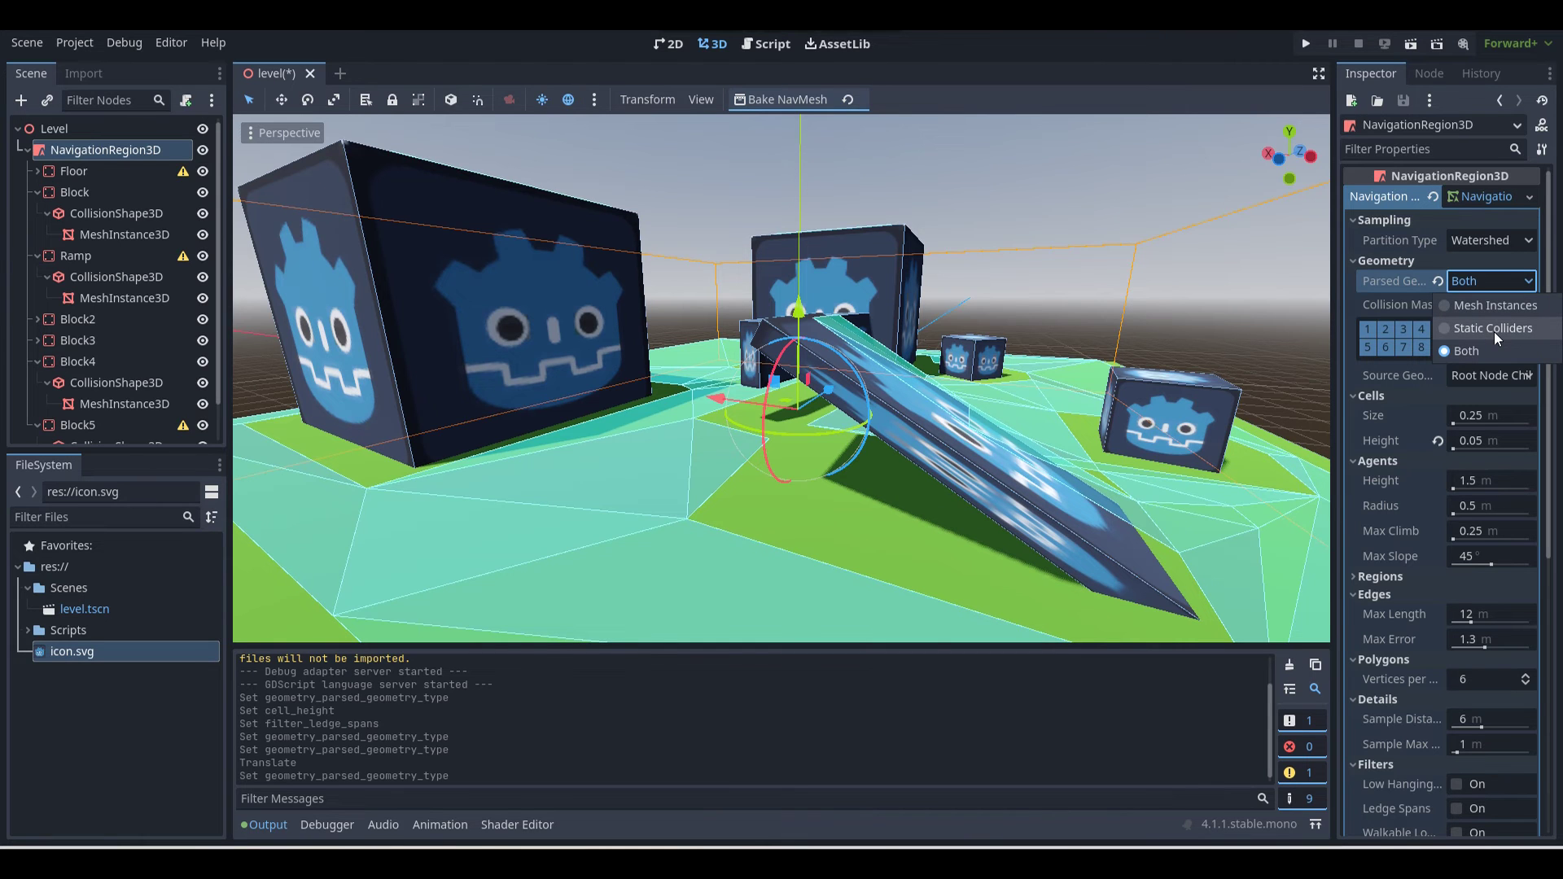
{"action": "left_click", "coordinate": [1511, 281]}
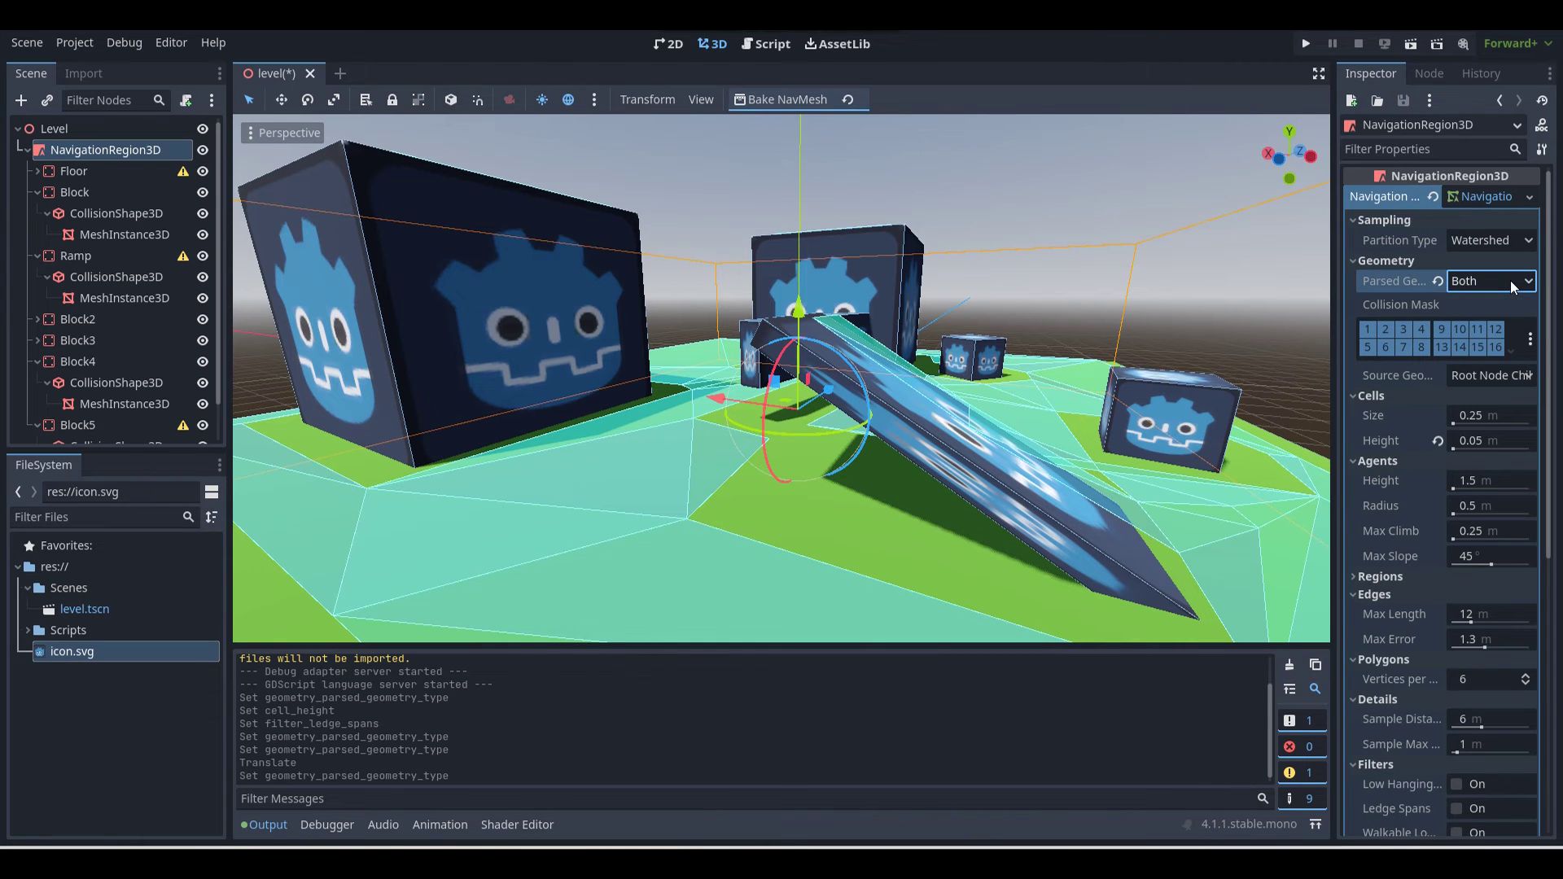
{"action": "left_click", "coordinate": [762, 102]}
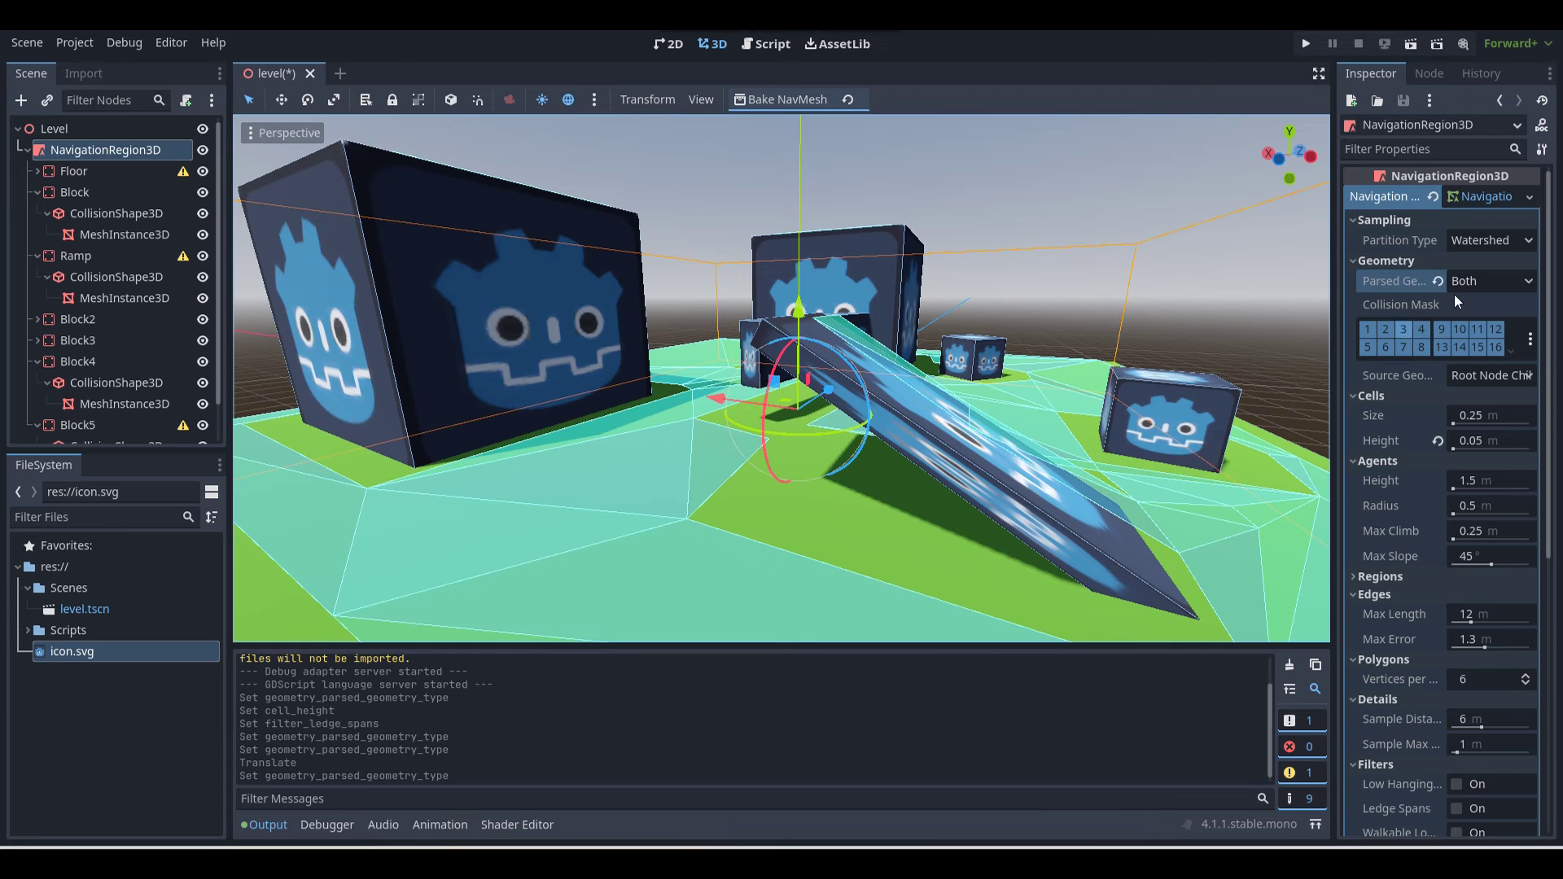
{"action": "left_click", "coordinate": [1476, 280]}
{"action": "left_click", "coordinate": [1473, 309]}
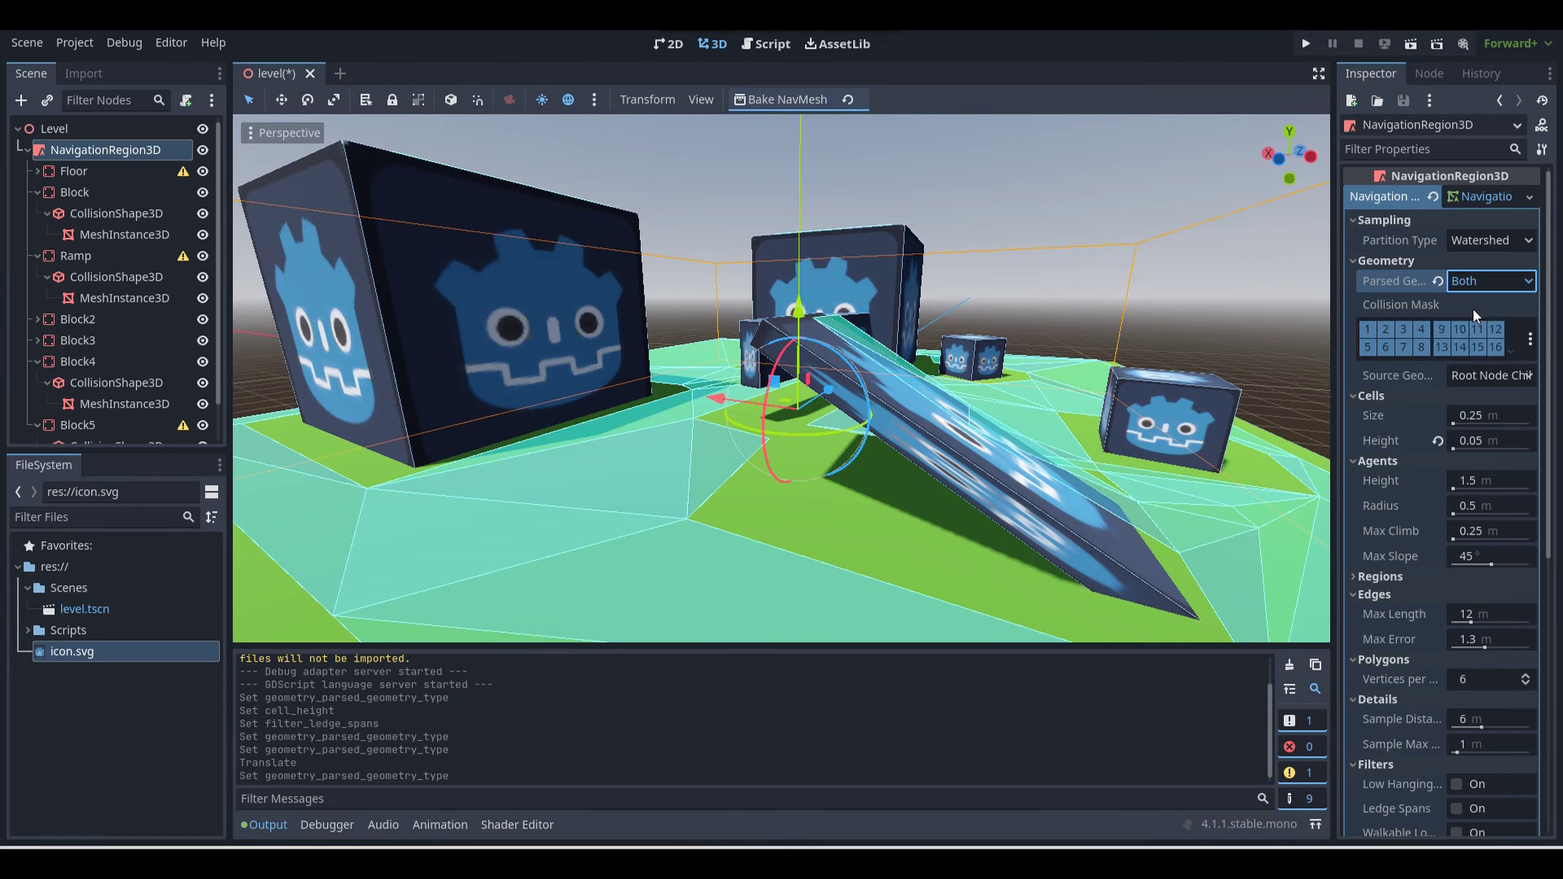
{"action": "left_click", "coordinate": [1473, 309]}
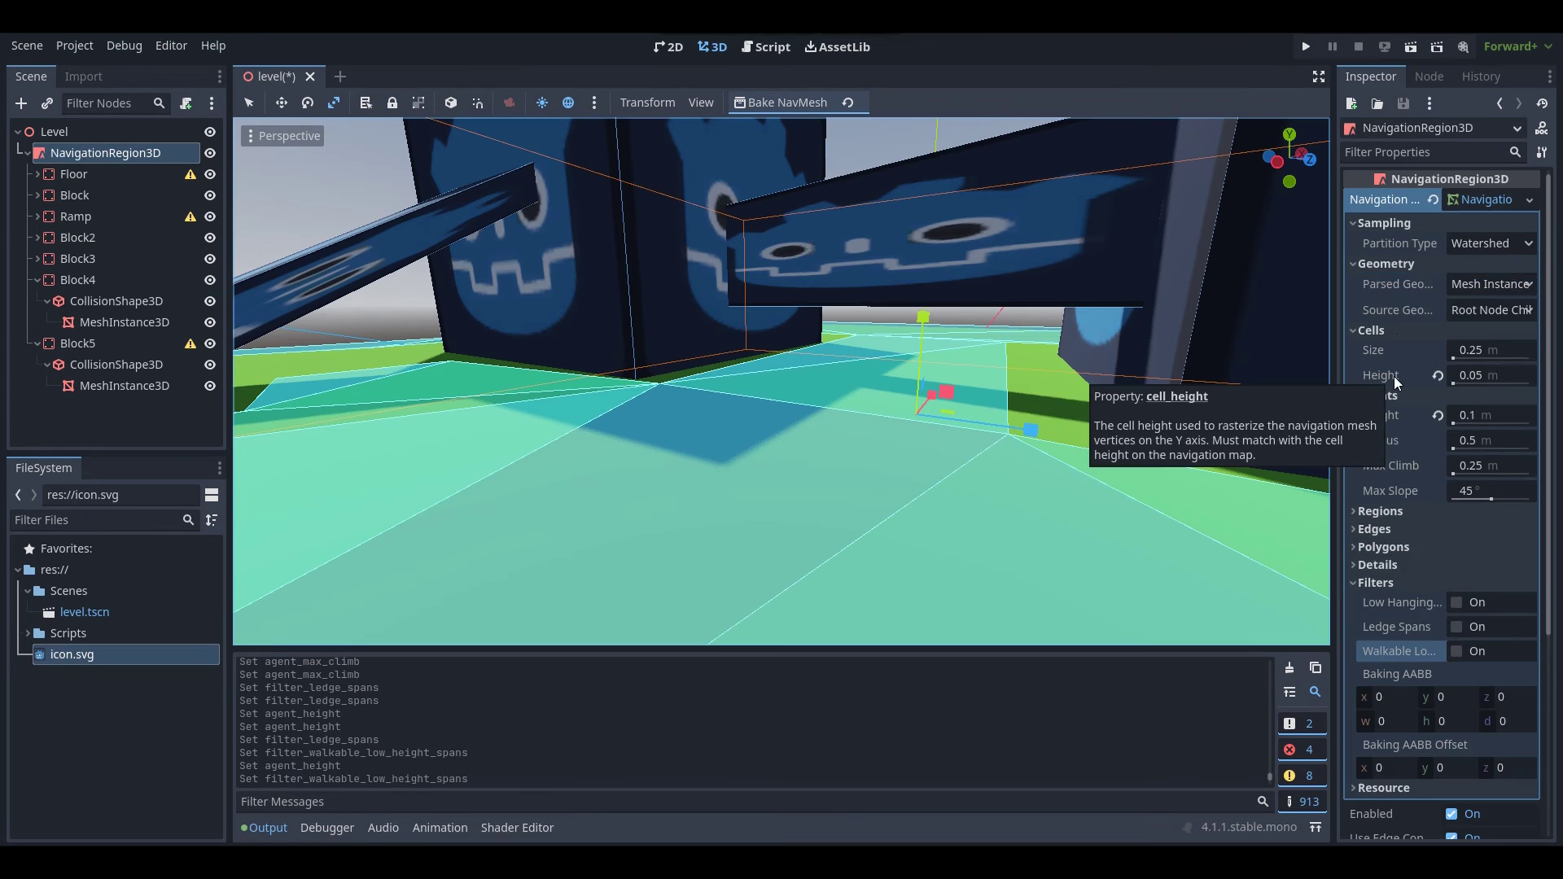
Expand the Details settings and read the Sample Distance description.
{"action": "scroll", "coordinate": [1395, 376], "scroll_direction": "down", "scroll_amount": 3}
{"action": "left_click", "coordinate": [1392, 316]}
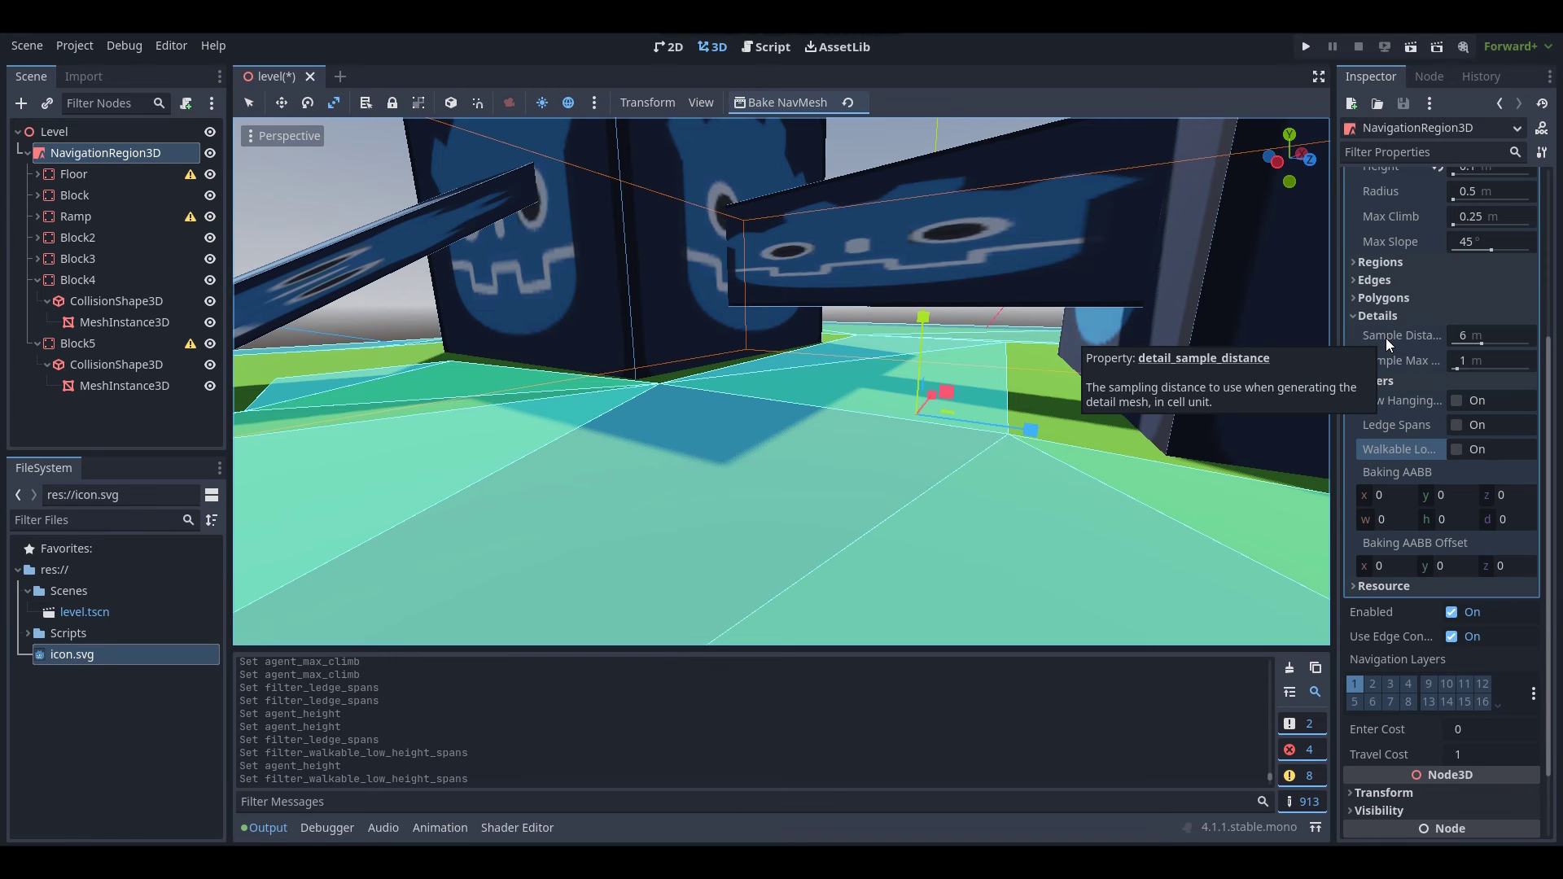
{"action": "scroll", "coordinate": [1386, 339], "scroll_direction": "up", "scroll_amount": 3}
{"action": "mouse_move", "coordinate": [1083, 349]}
{"action": "right_mouse_down"}
{"action": "mouse_move", "coordinate": [1134, 409]}
{"action": "mouse_move", "coordinate": [1202, 401]}
{"action": "mouse_move", "coordinate": [1086, 346]}
{"action": "right_mouse_up"}
{"action": "key", "text": "s"}
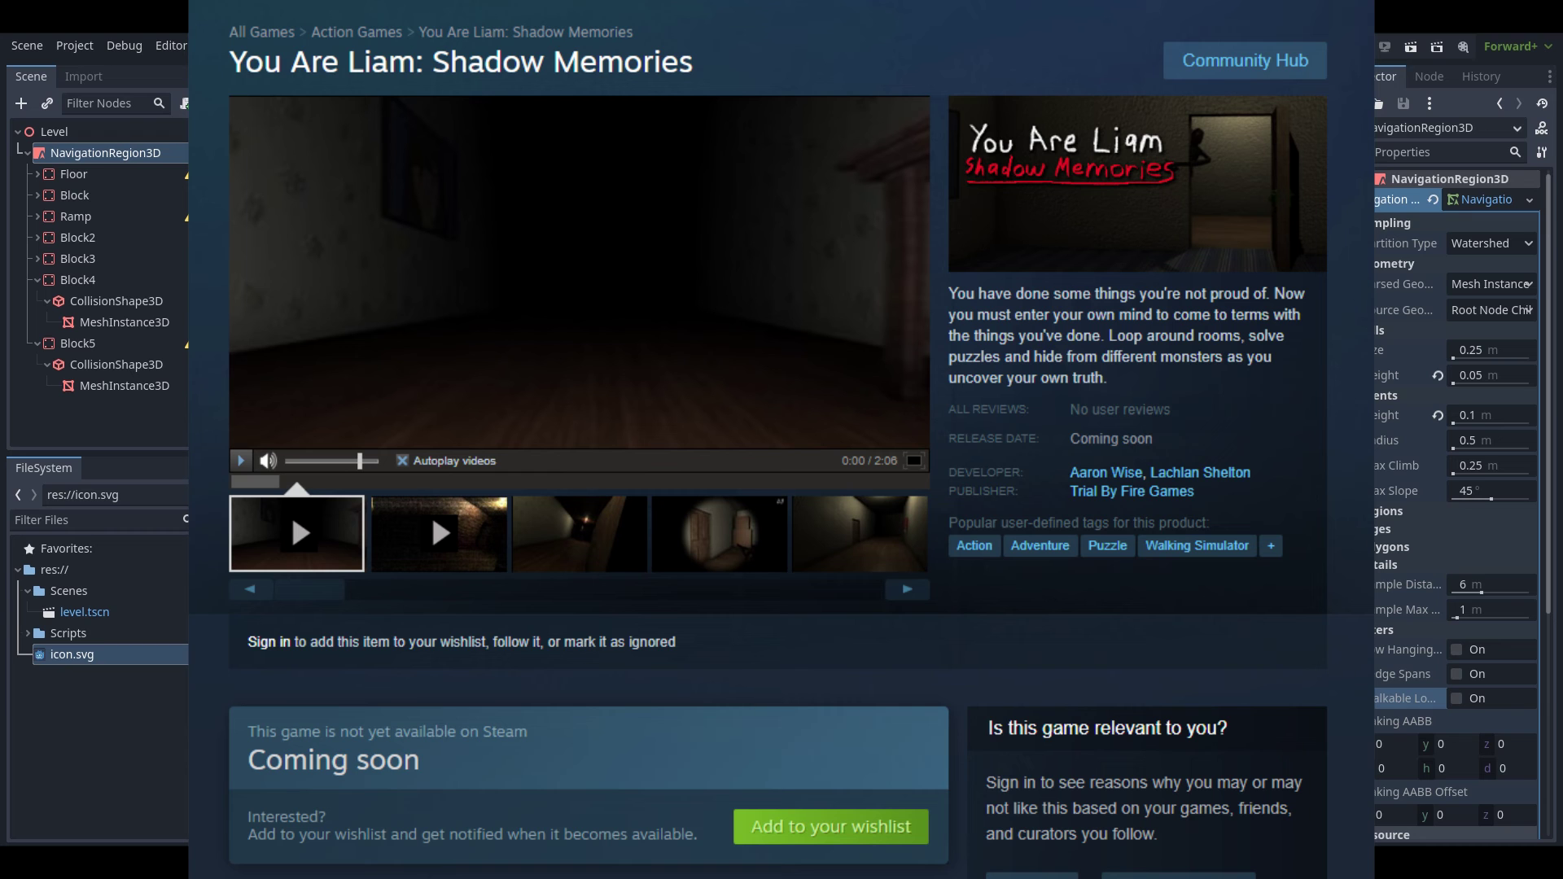
{"action": "right_click_drag", "start_coordinate": [1086, 347], "coordinate": [1086, 347]}
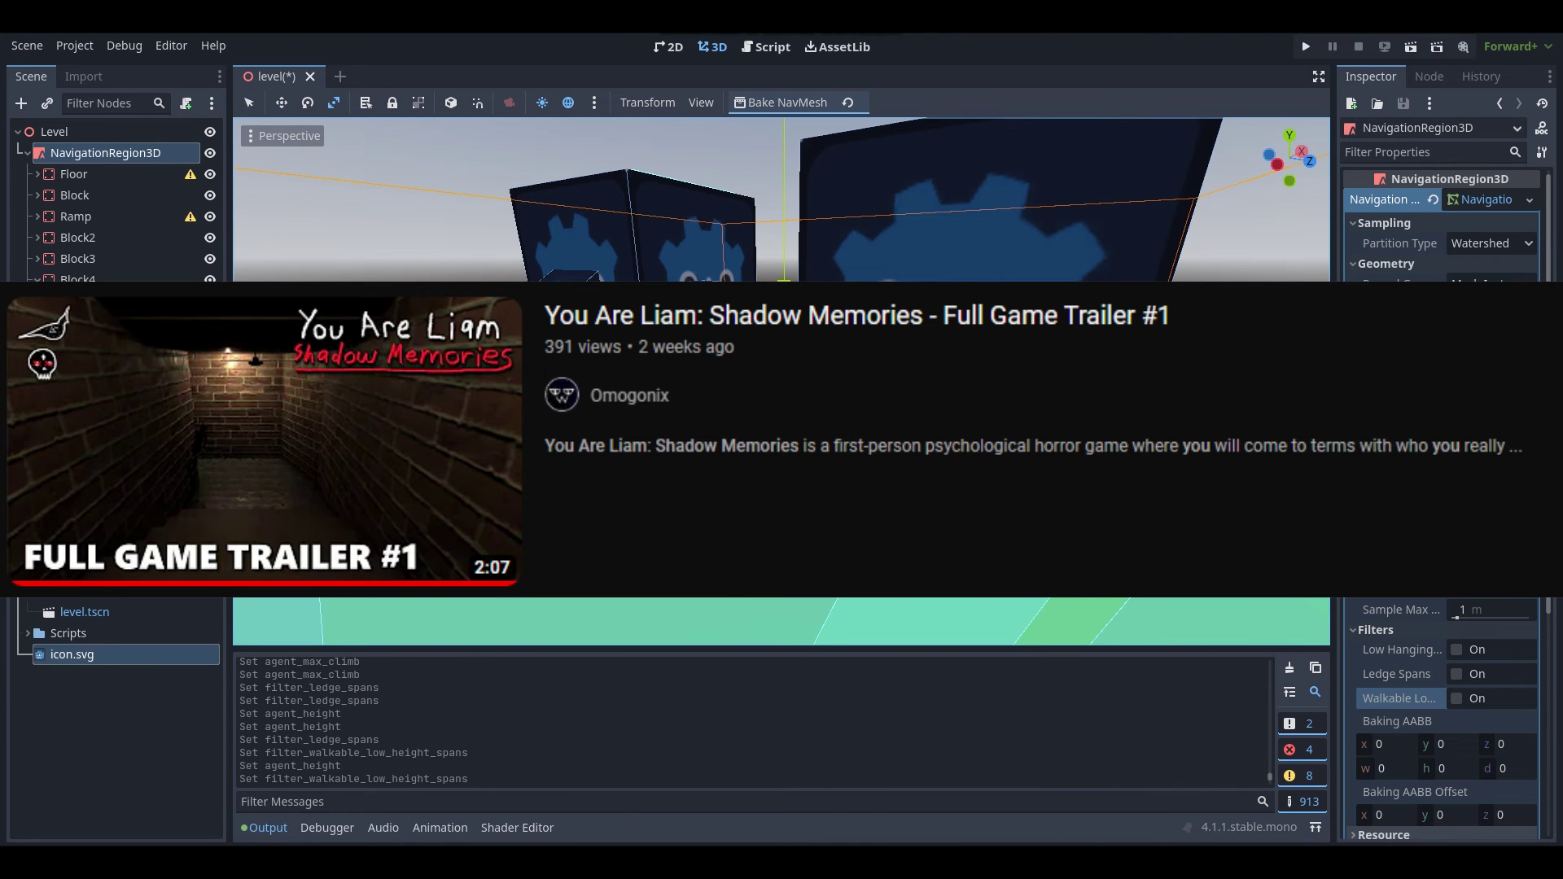
{"action": "right_click_drag", "start_coordinate": [1086, 347], "coordinate": [1087, 347]}
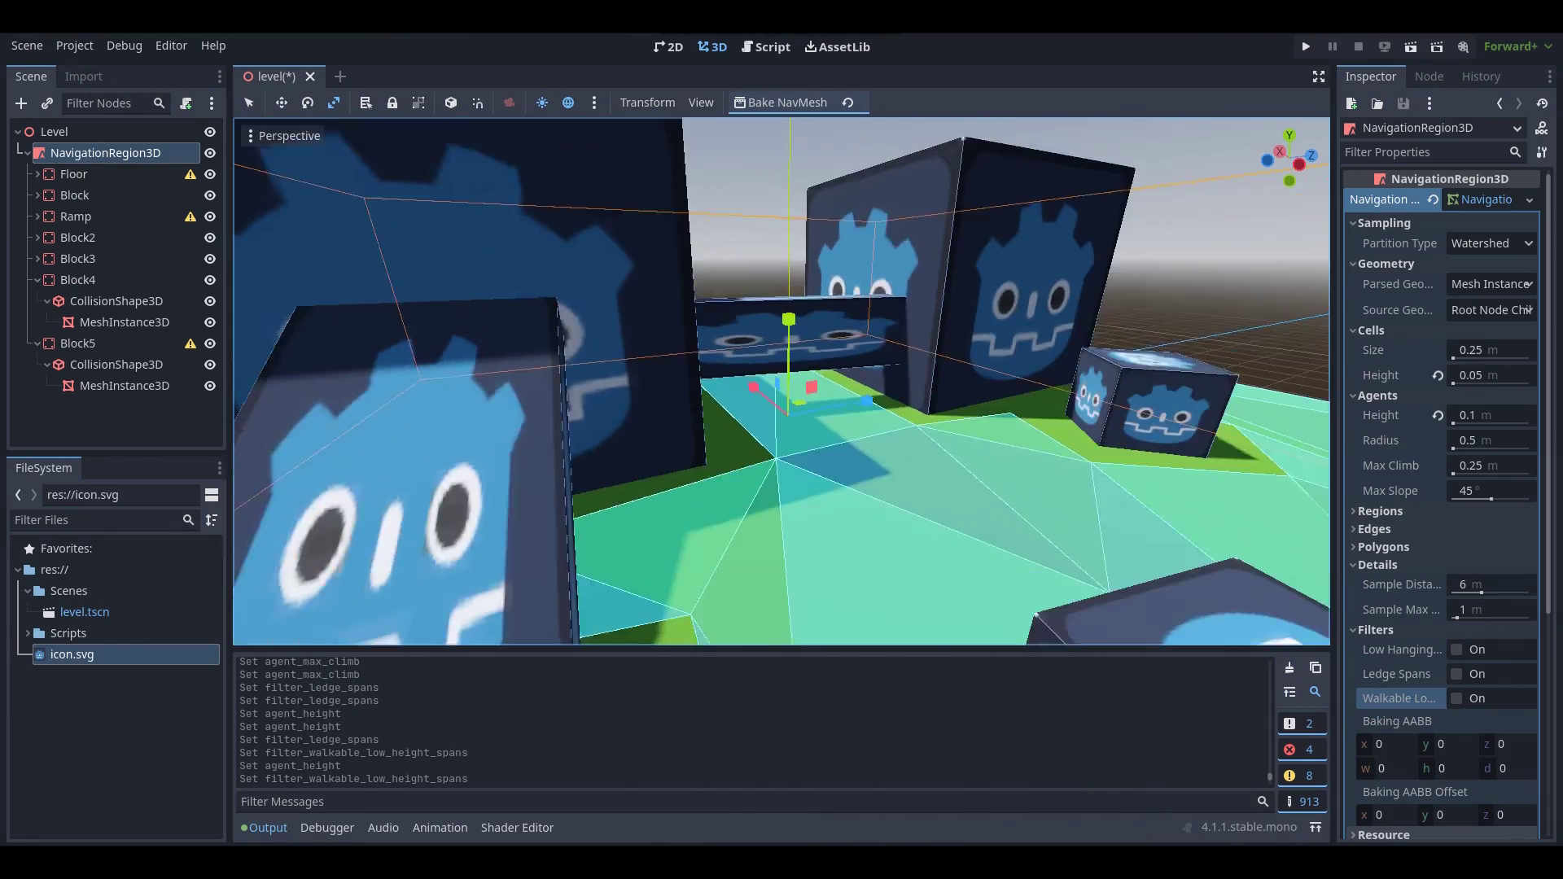
{"action": "scroll", "coordinate": [782, 382], "scroll_direction": "down", "scroll_amount": 8}
{"action": "middle_click_drag", "start_coordinate": [782, 382], "coordinate": [692, 382]}
{"action": "scroll", "coordinate": [782, 382], "scroll_direction": "up", "scroll_amount": 4}
{"action": "key", "text": "w"}
{"action": "right_click_drag", "start_coordinate": [782, 382], "coordinate": [391, 362]}
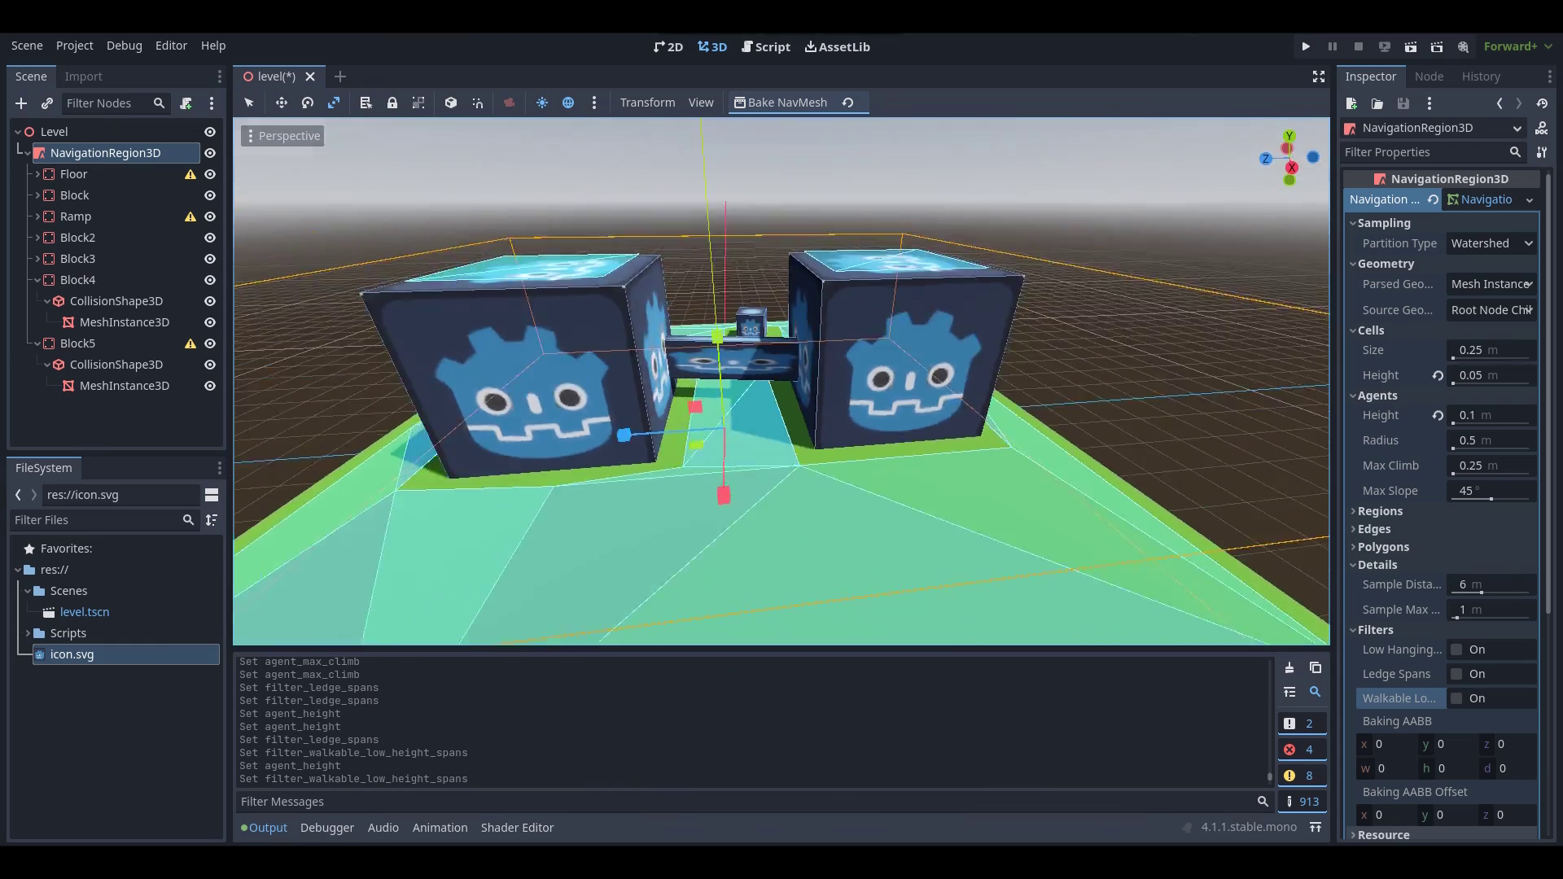